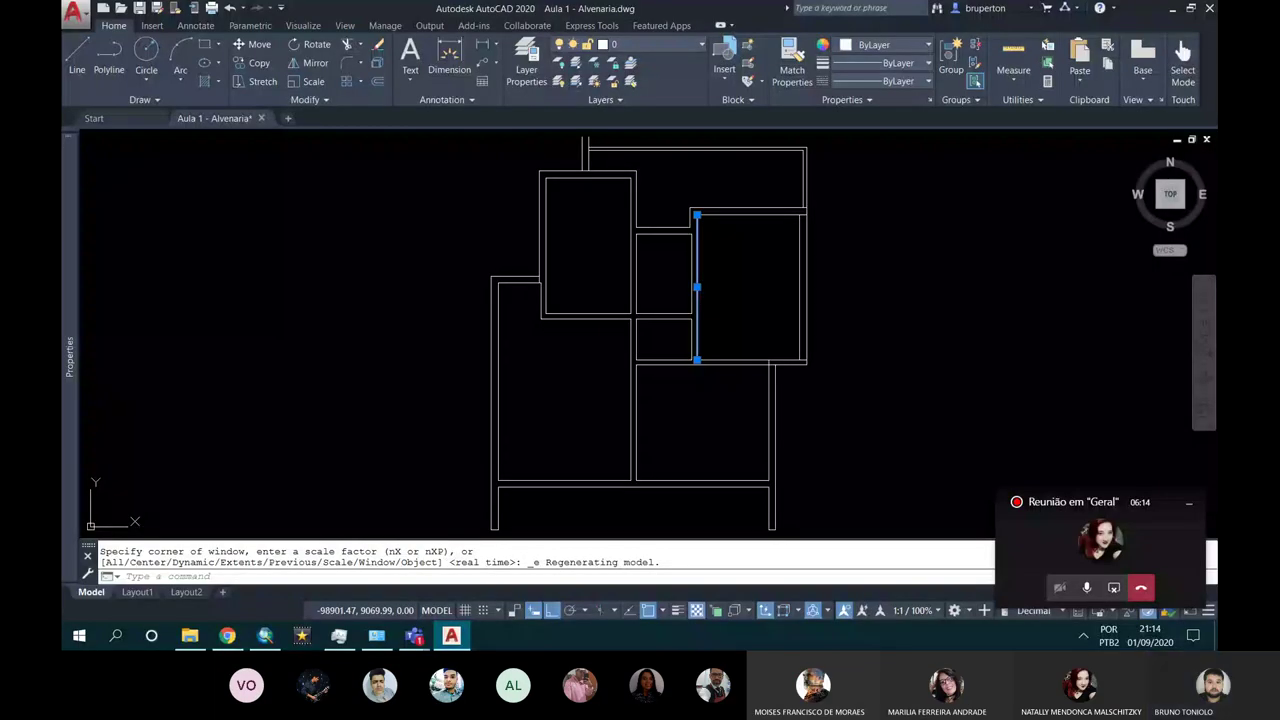
# Step: Deselect the wall, zoom to the full plan, and dock AutoCAD on the right half beside Chrome
pyautogui.press('Escape')
pyautogui.click(1193, 506)
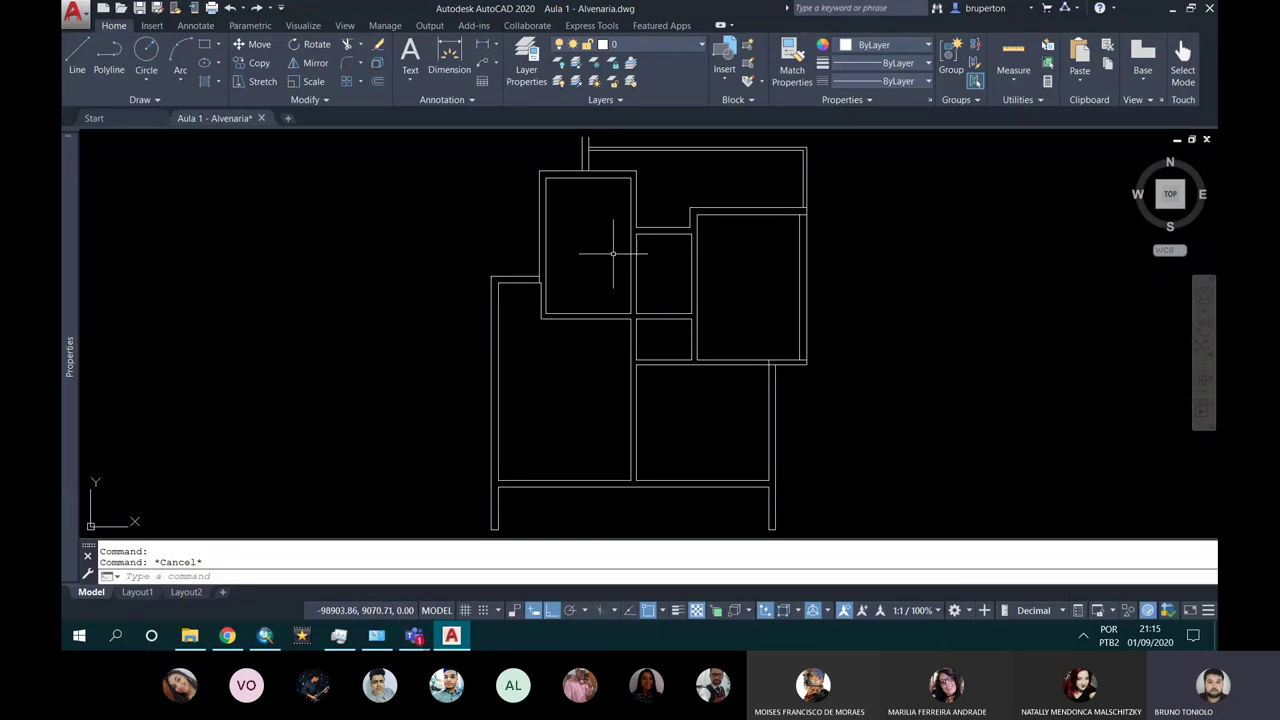
pyautogui.middleClick(618, 219)
pyautogui.middleClick(618, 219)
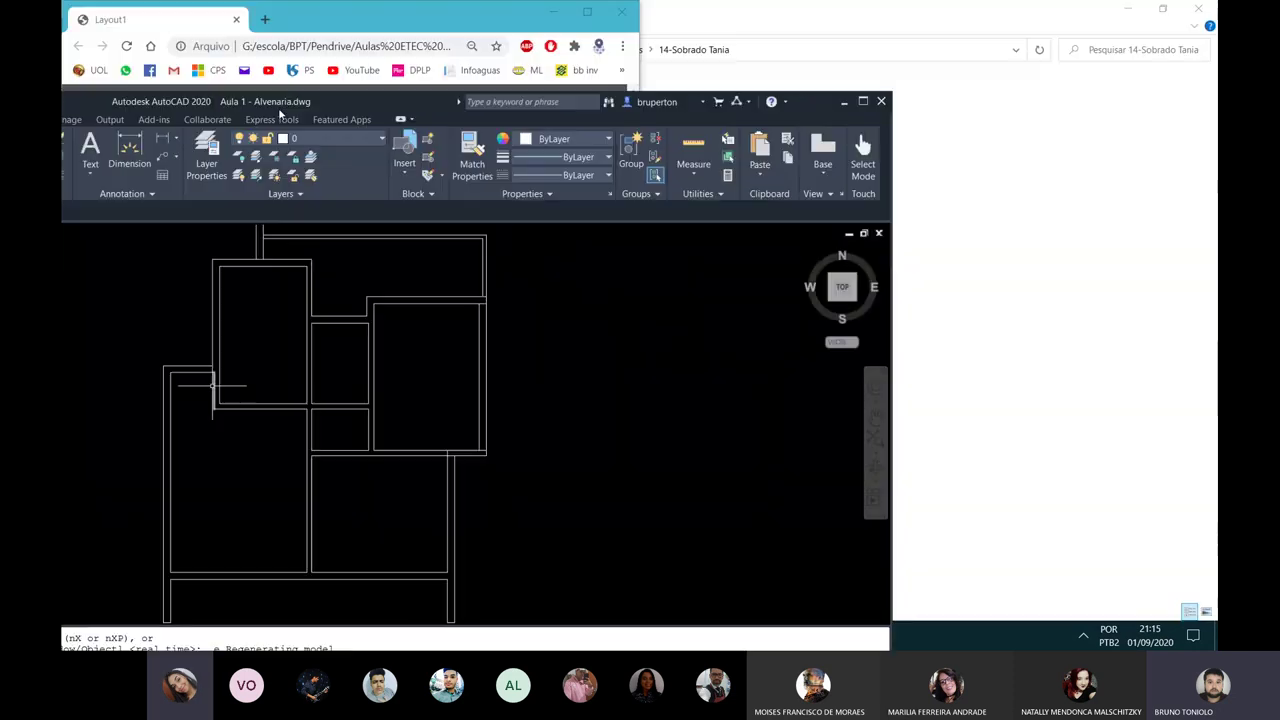
pyautogui.moveTo(610, 15); pyautogui.dragTo(1190, 90)
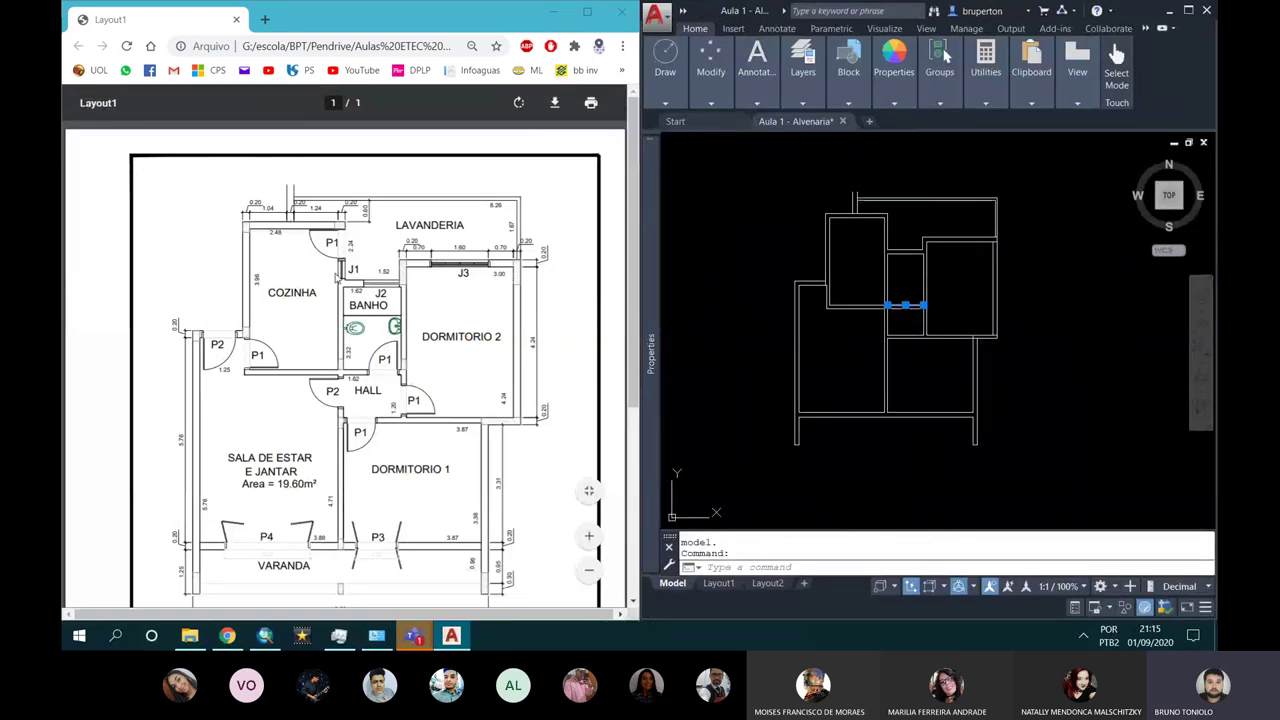
pyautogui.scroll(-2, 338, 276)
pyautogui.scroll(-3, 338, 276)
pyautogui.scroll(4, 338, 276)
pyautogui.scroll(1, 349, 255)
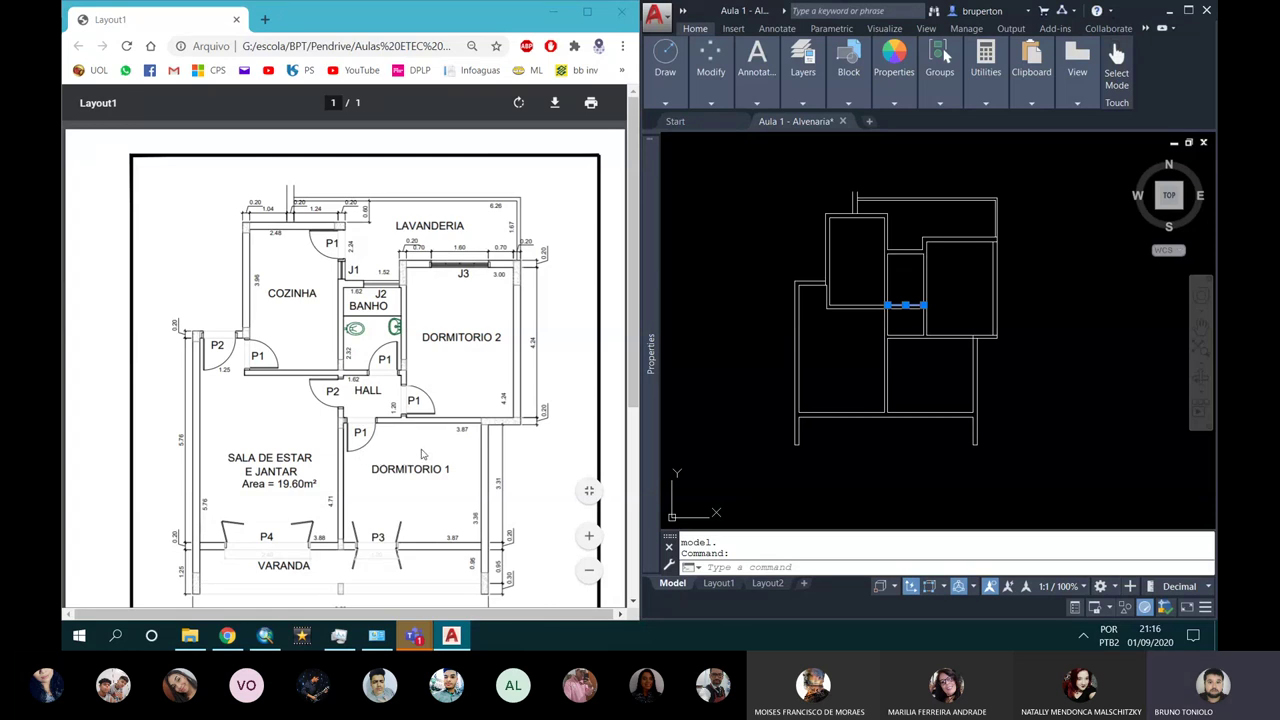
pyautogui.scroll(-2, 421, 454)
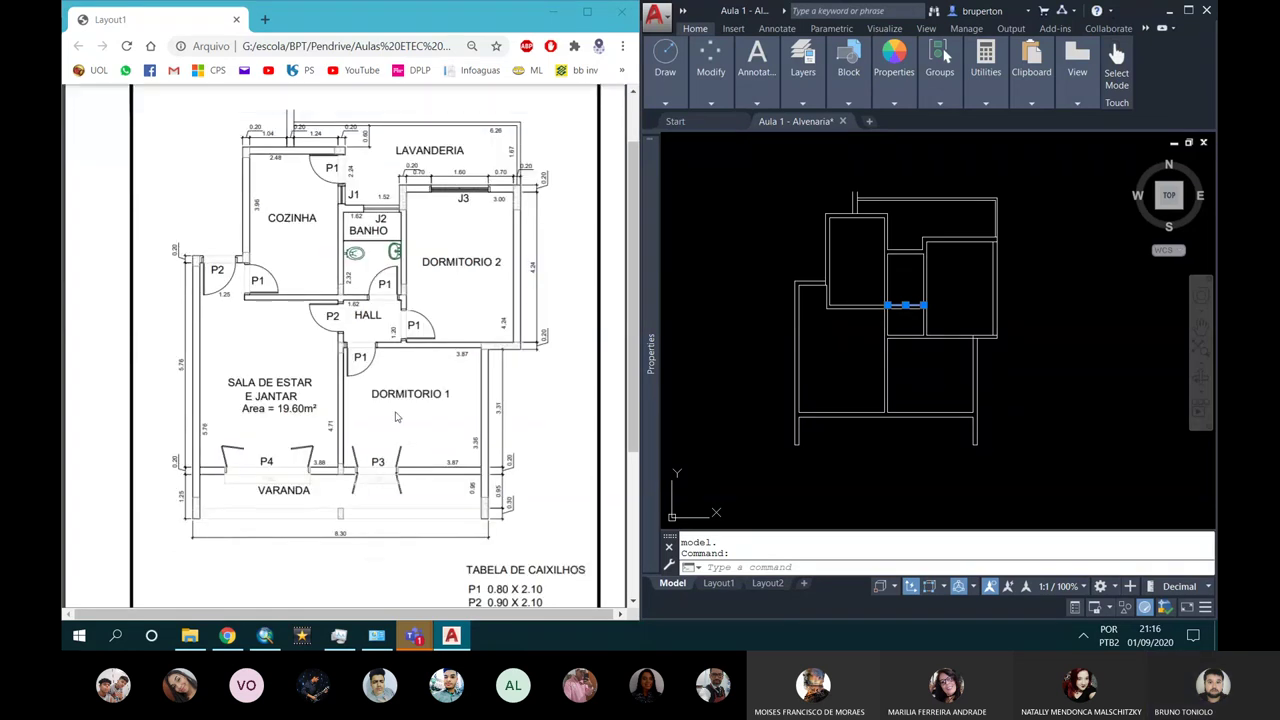
pyautogui.scroll(-2, 372, 455)
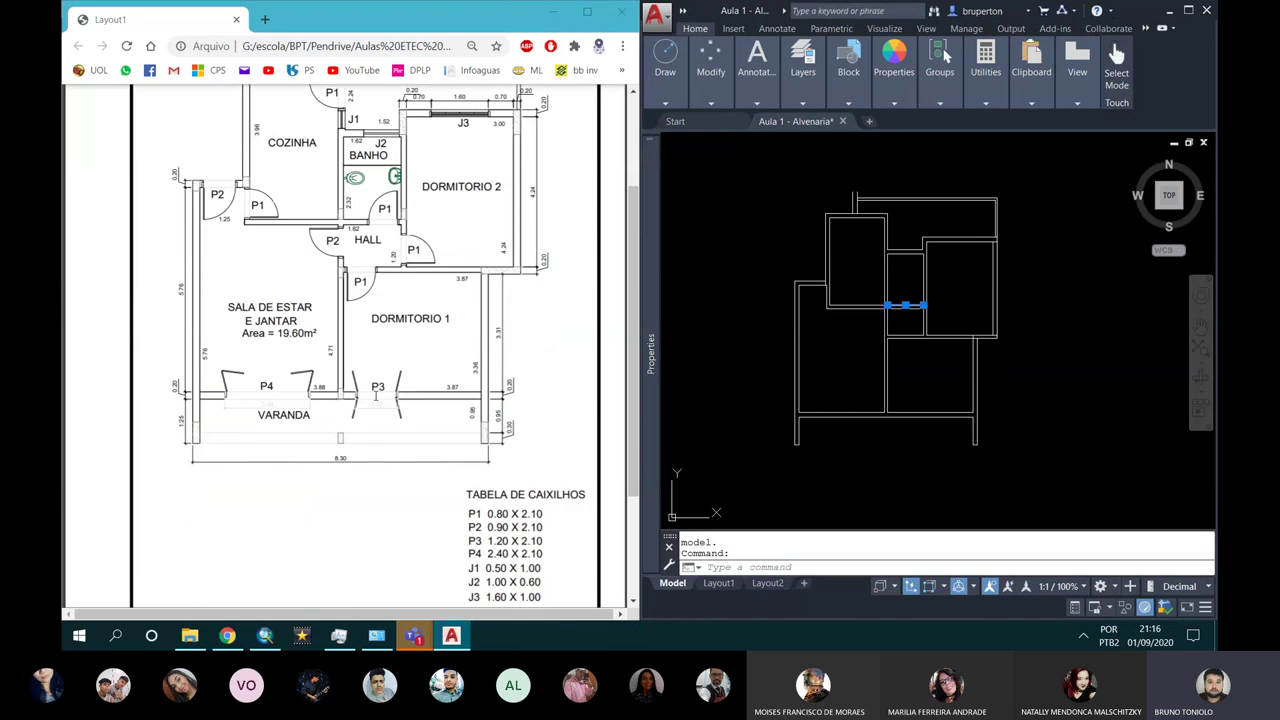
pyautogui.scroll(-2, 398, 374)
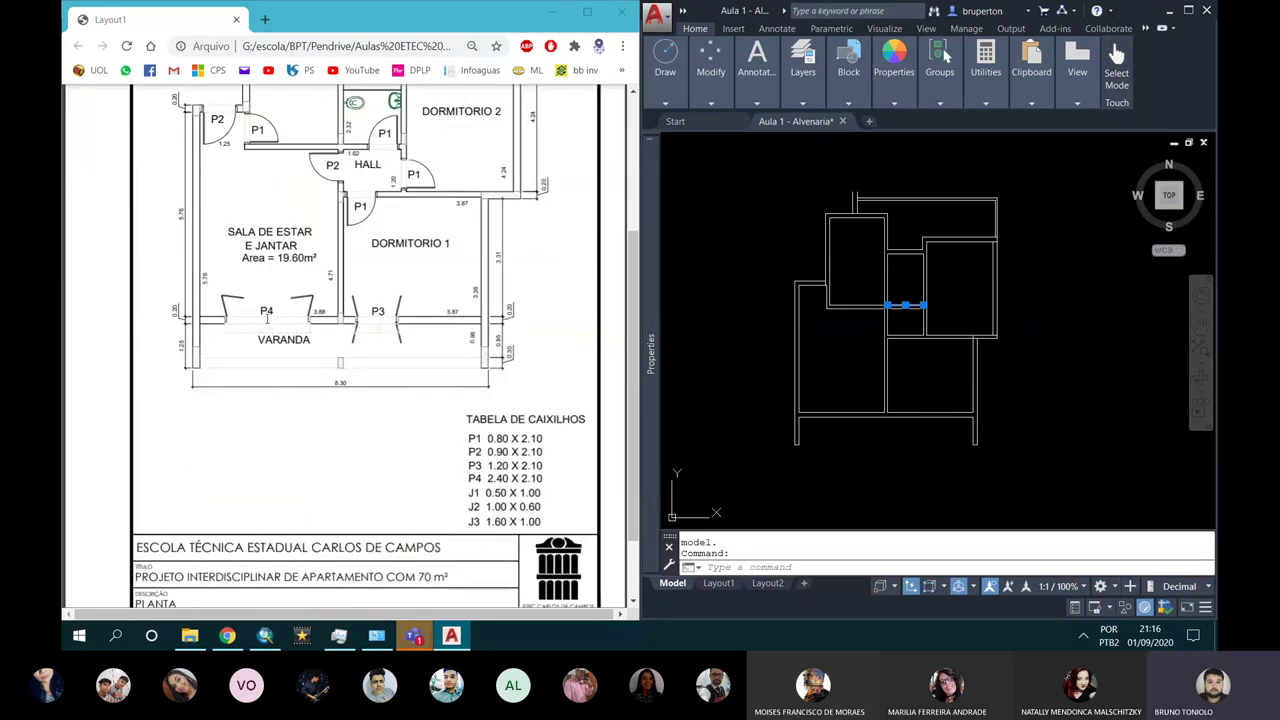
pyautogui.scroll(4, 267, 318)
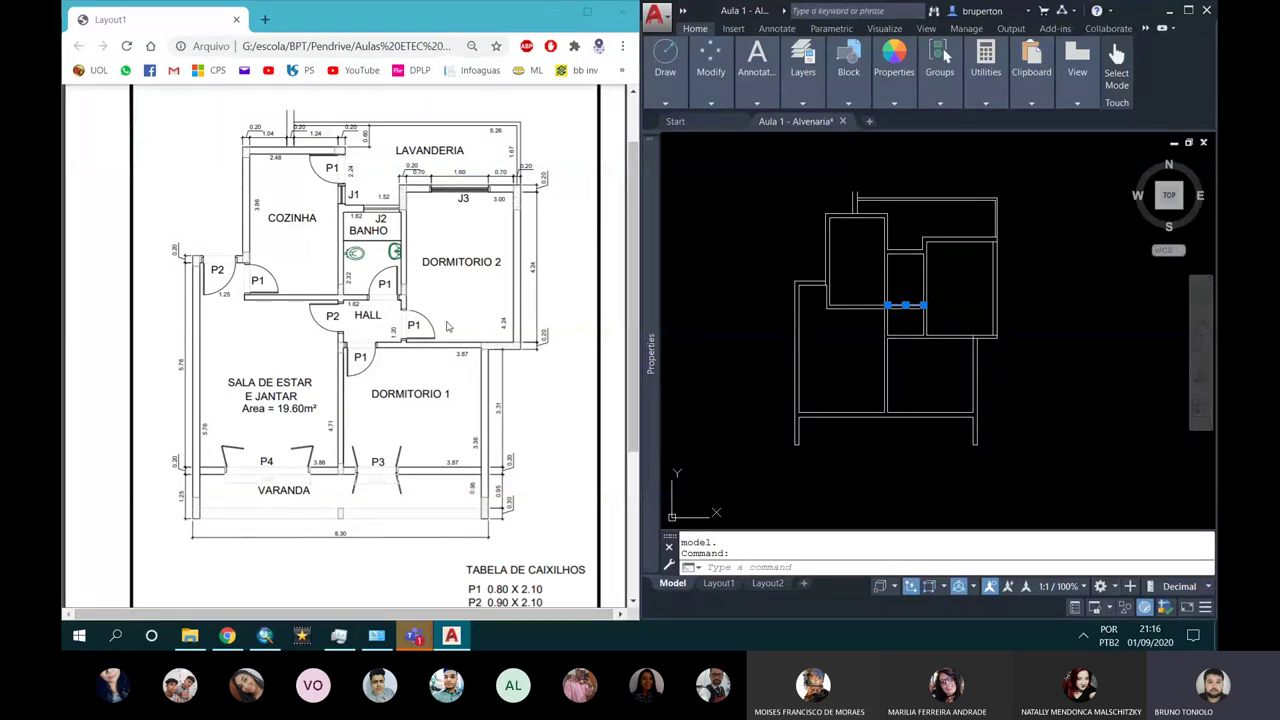
pyautogui.click(840, 285)
# Step: Cancel the stray selection and zoom extents so the whole floor plan fills the view
pyautogui.press('Escape')
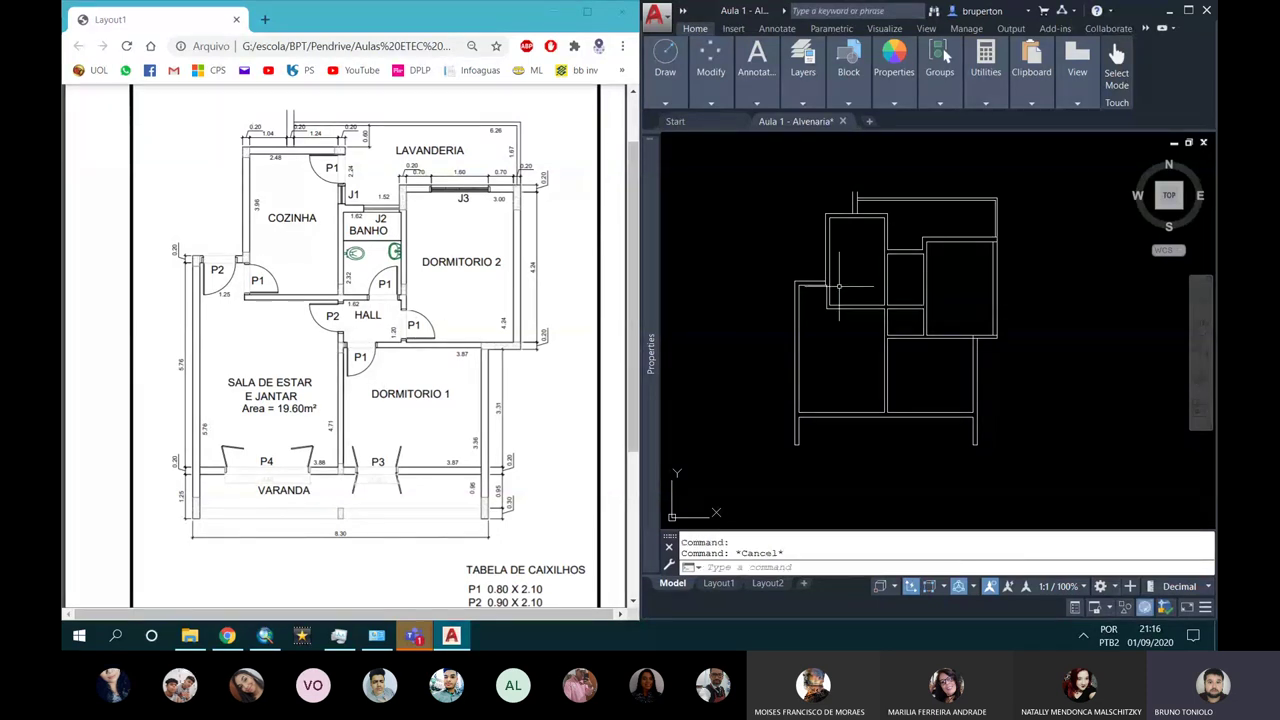
pyautogui.press('Escape')
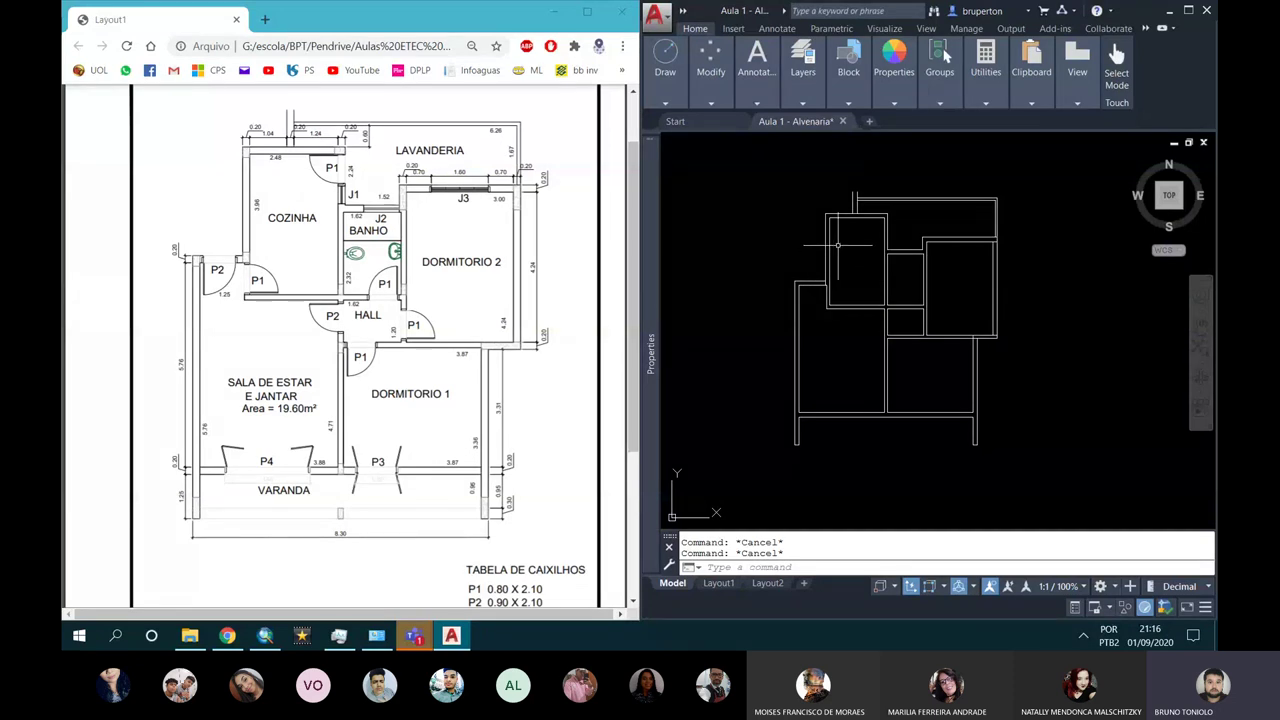
pyautogui.middleClick(838, 246)
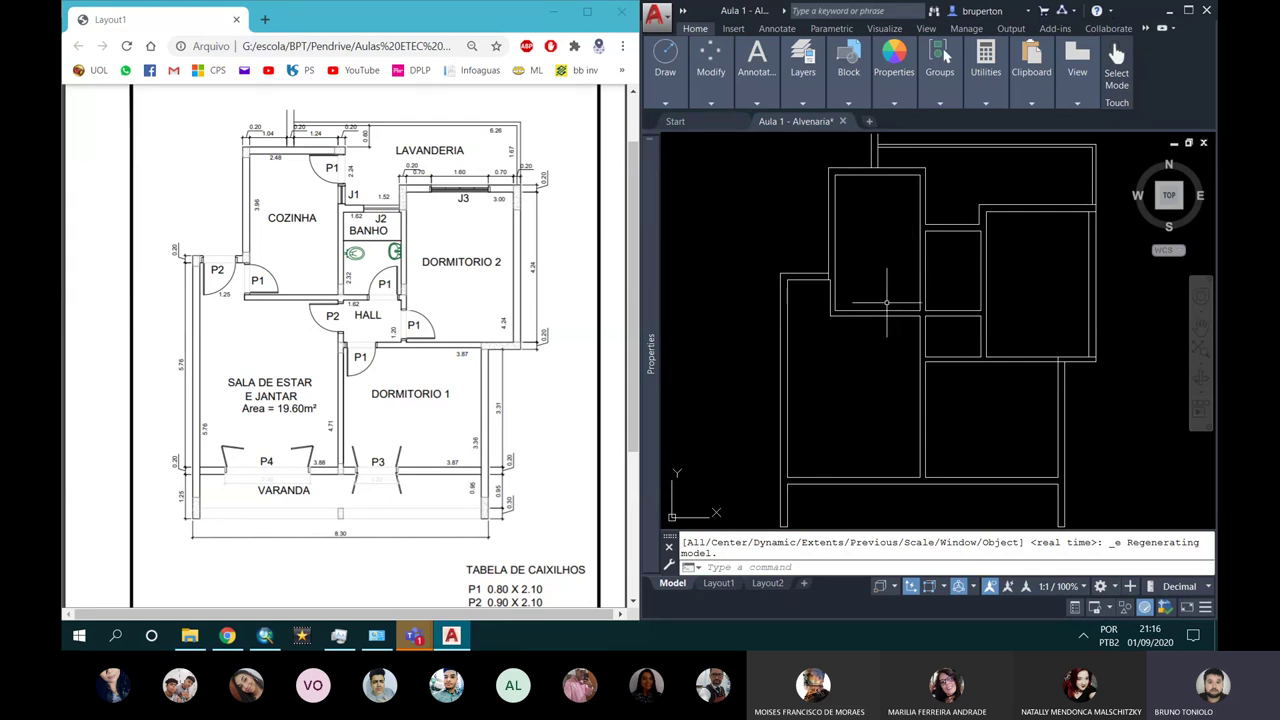
# Step: Set the current object colour to Green in Home > Properties
pyautogui.click(885, 104)
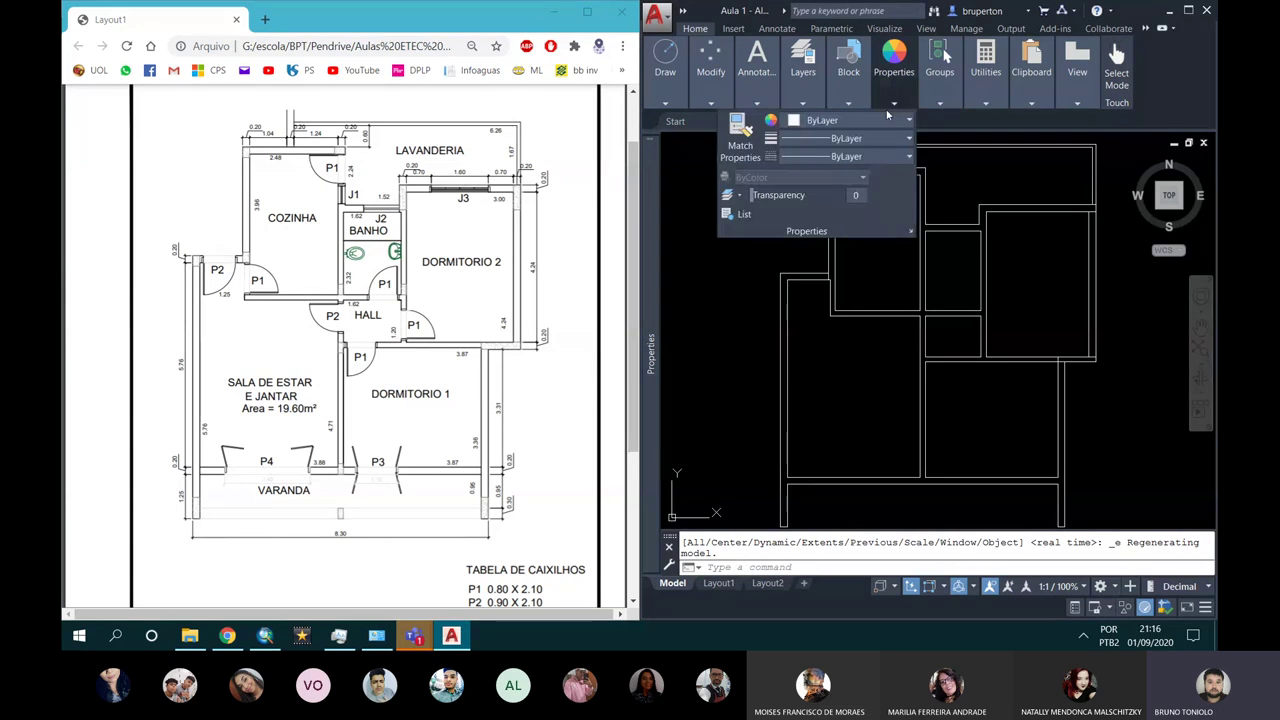
pyautogui.click(880, 120)
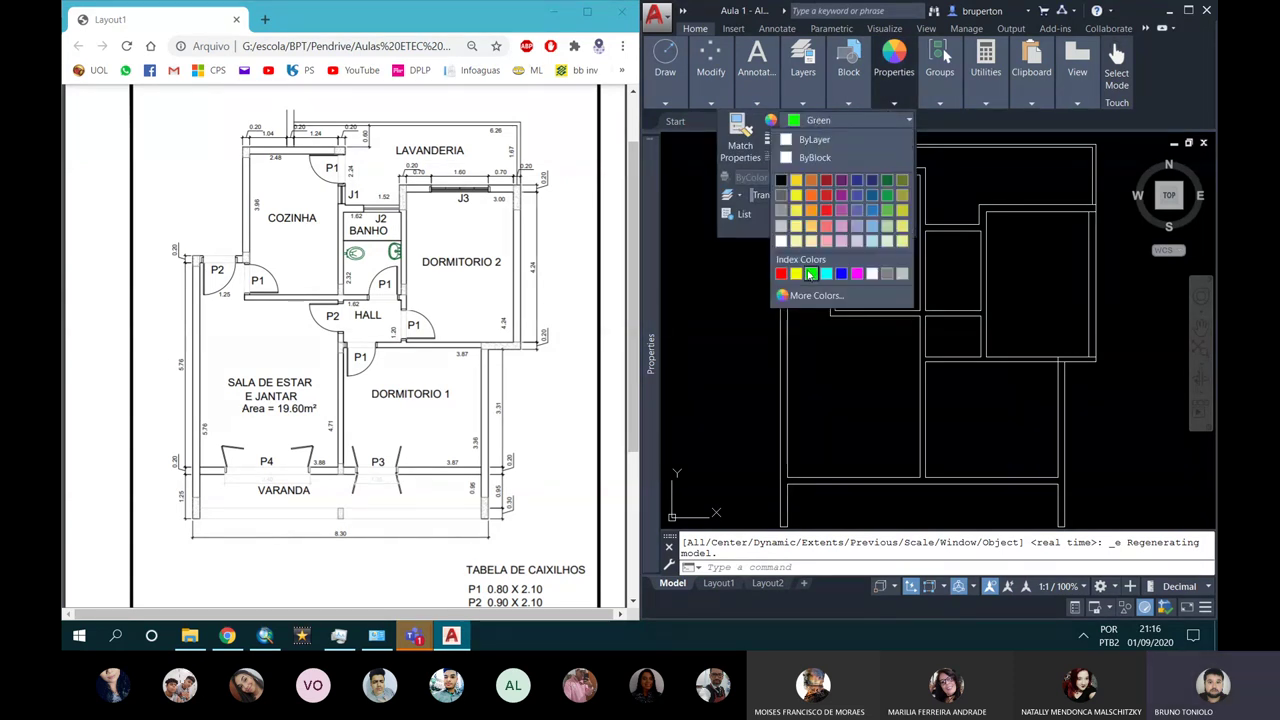
pyautogui.click(810, 273)
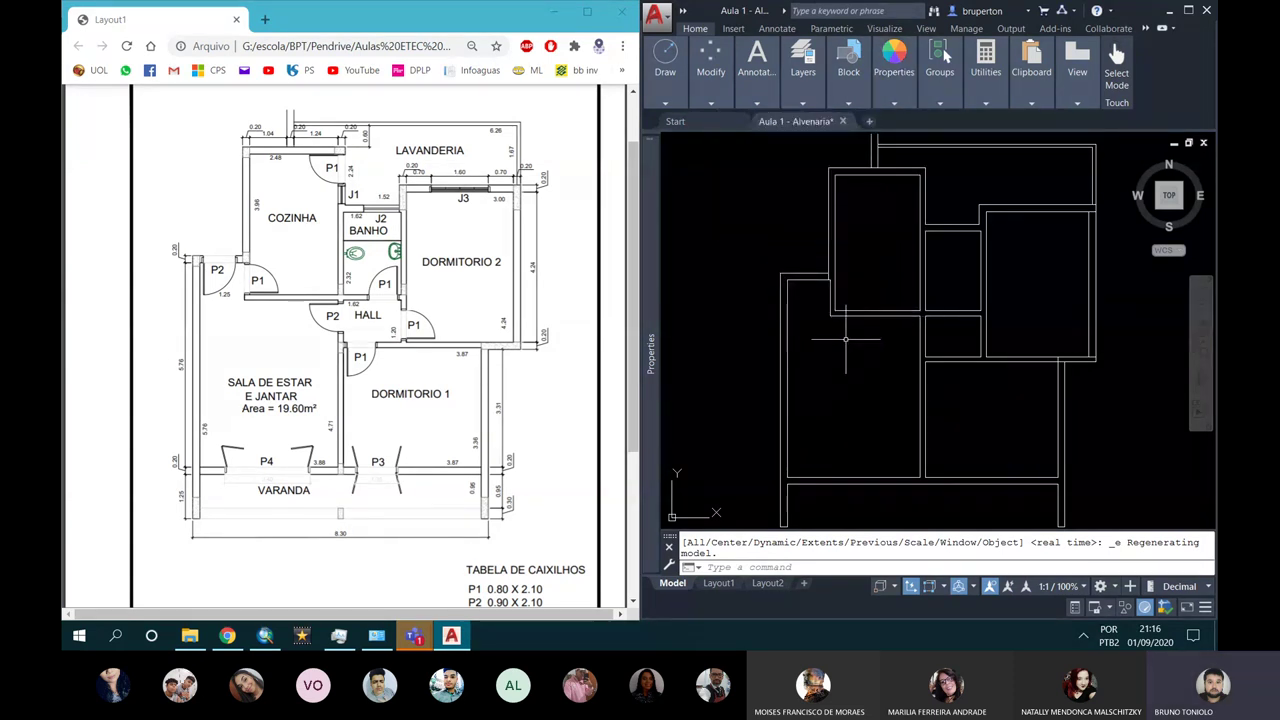
# Step: Draw three horizontal XLINE construction lines through points on the upper walls
pyautogui.write('xl')
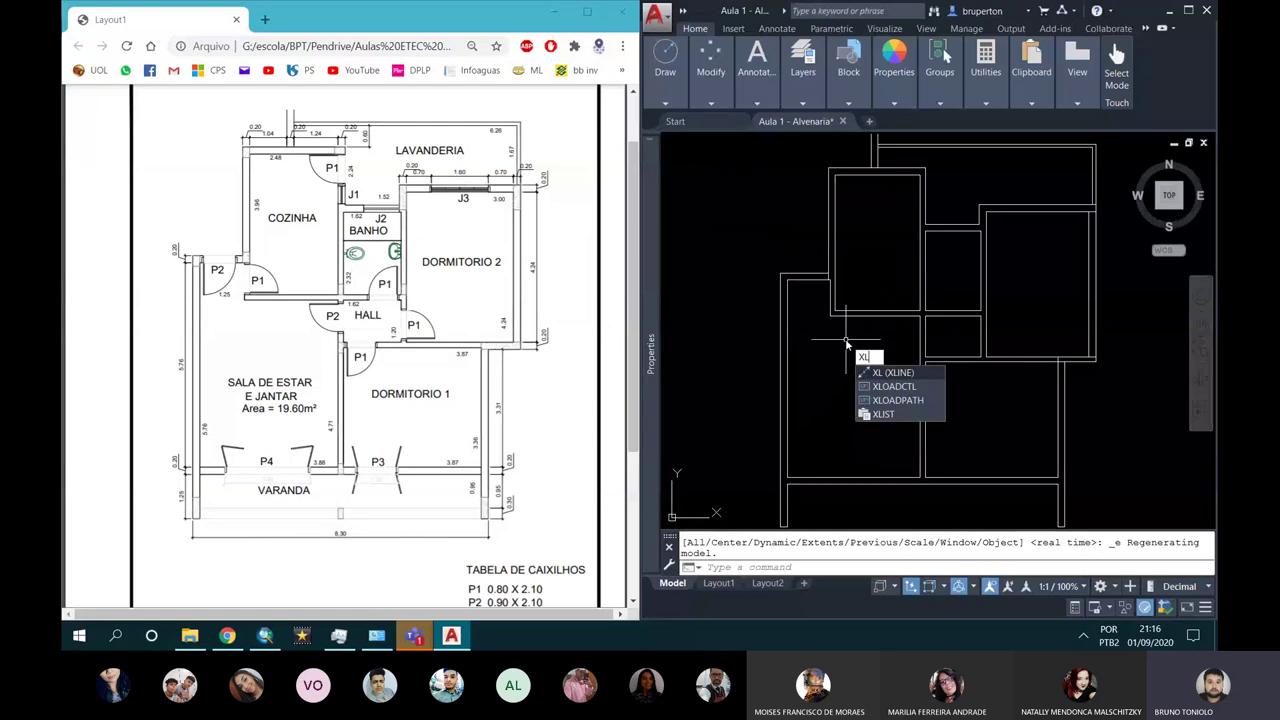
pyautogui.press('Return')
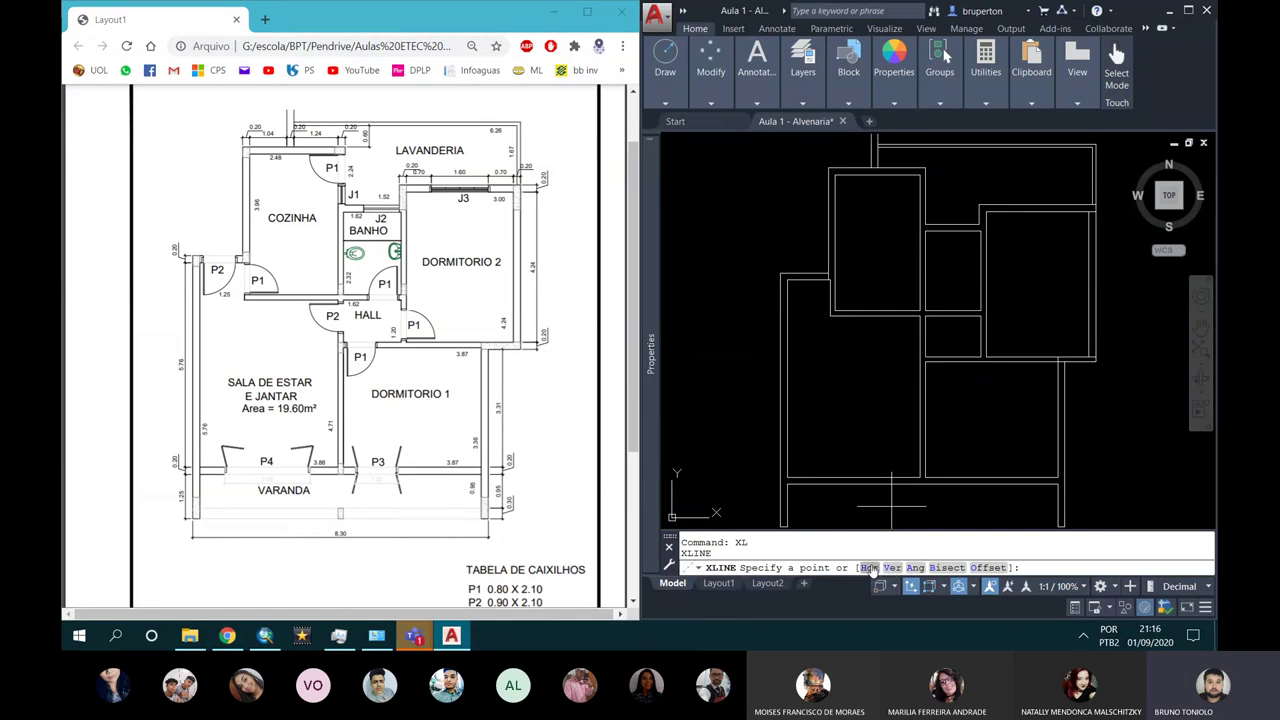
pyautogui.click(870, 567)
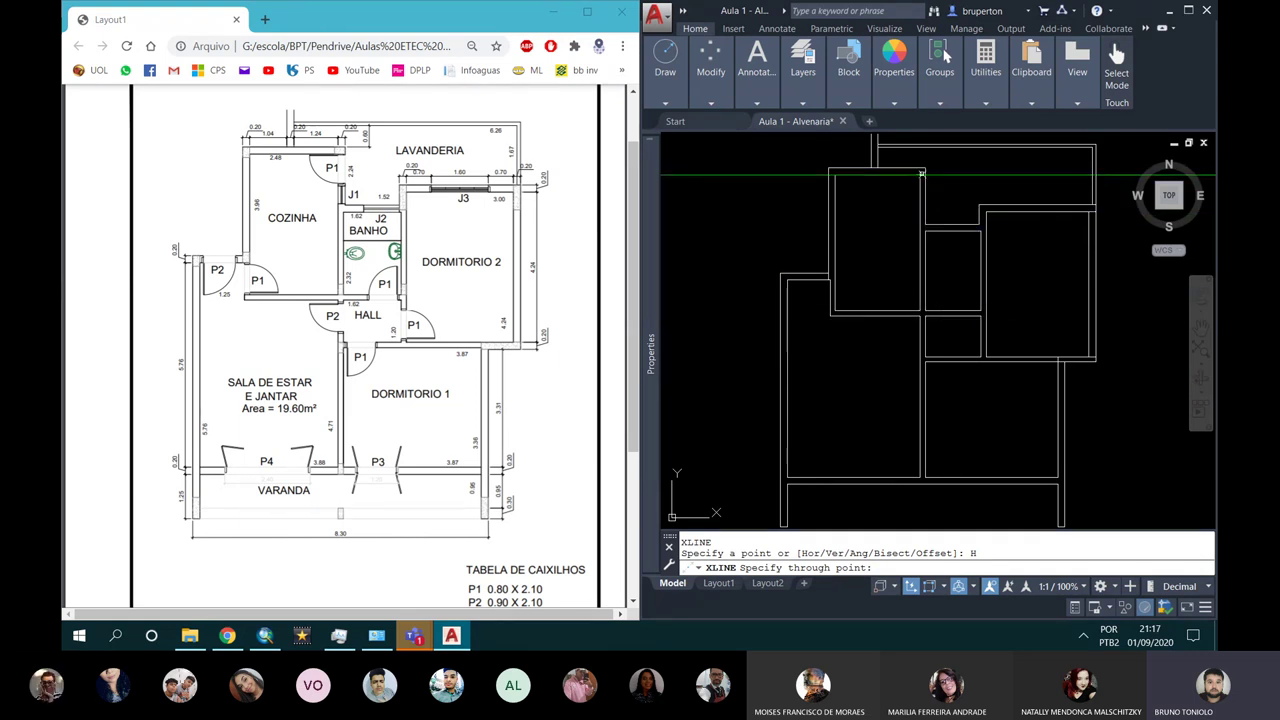
pyautogui.click(921, 172)
pyautogui.click(922, 219)
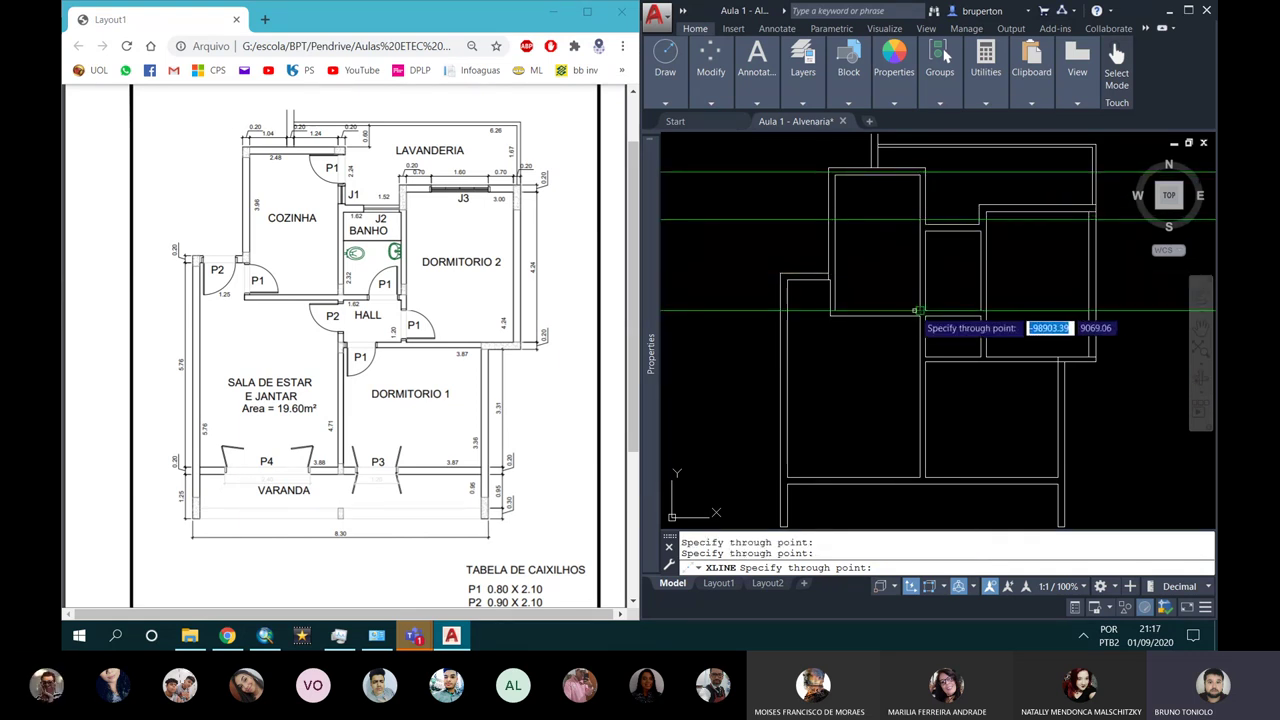
pyautogui.click(921, 309)
pyautogui.press('Escape')
pyautogui.scroll(-3, 829, 314)
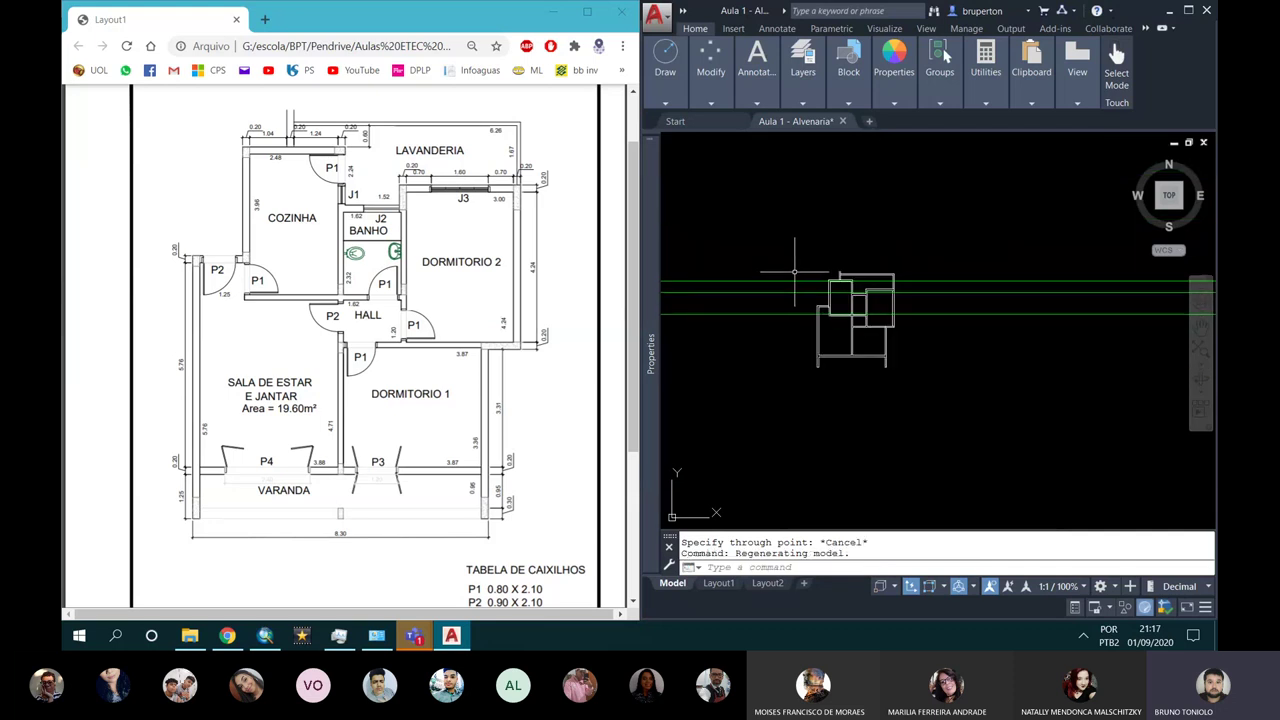
# Step: Select one horizontal construction line and check its properties
pyautogui.scroll(2, 879, 285)
pyautogui.scroll(2, 893, 261)
pyautogui.middleClick(894, 261)
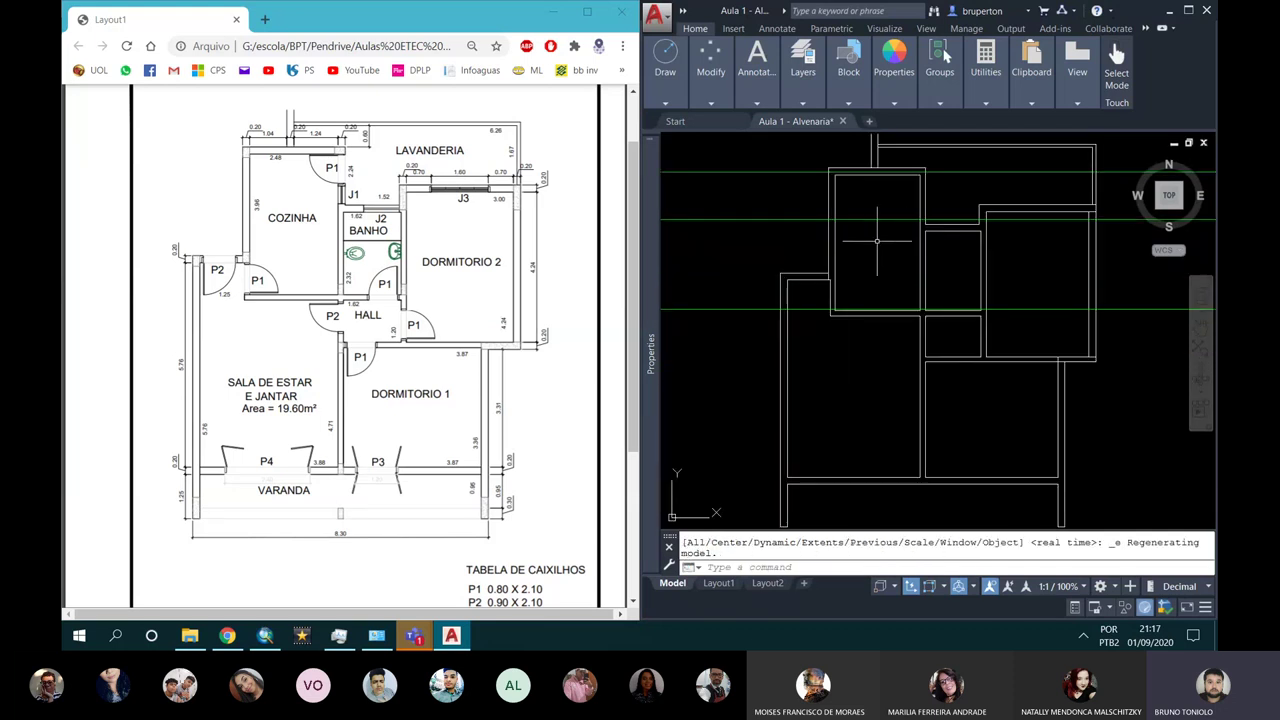
pyautogui.scroll(-2, 801, 233)
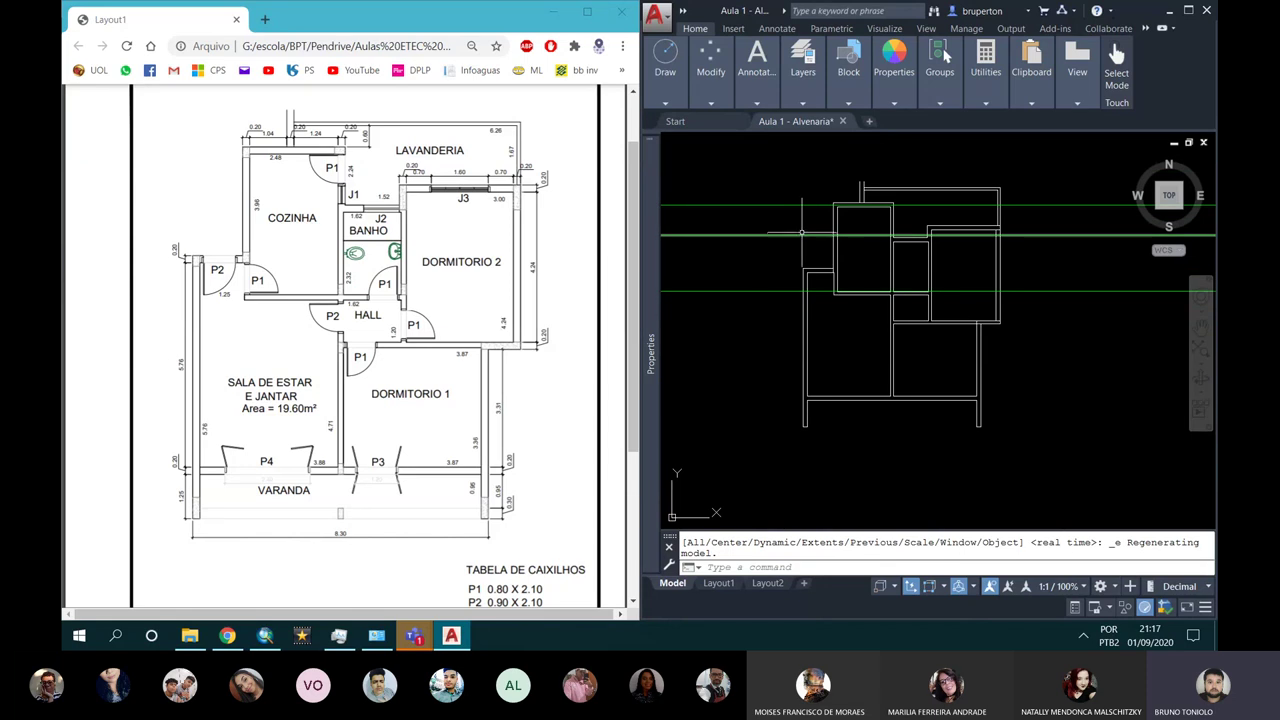
pyautogui.click(787, 237)
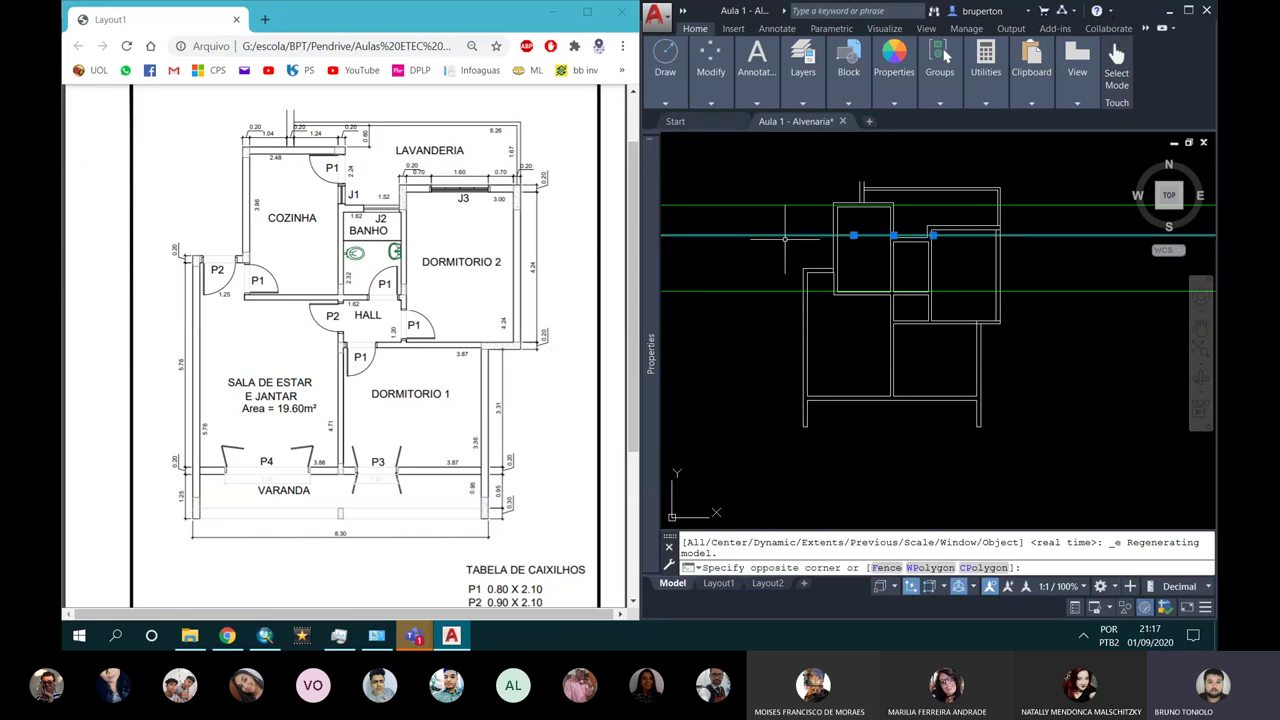
pyautogui.rightClick(785, 238)
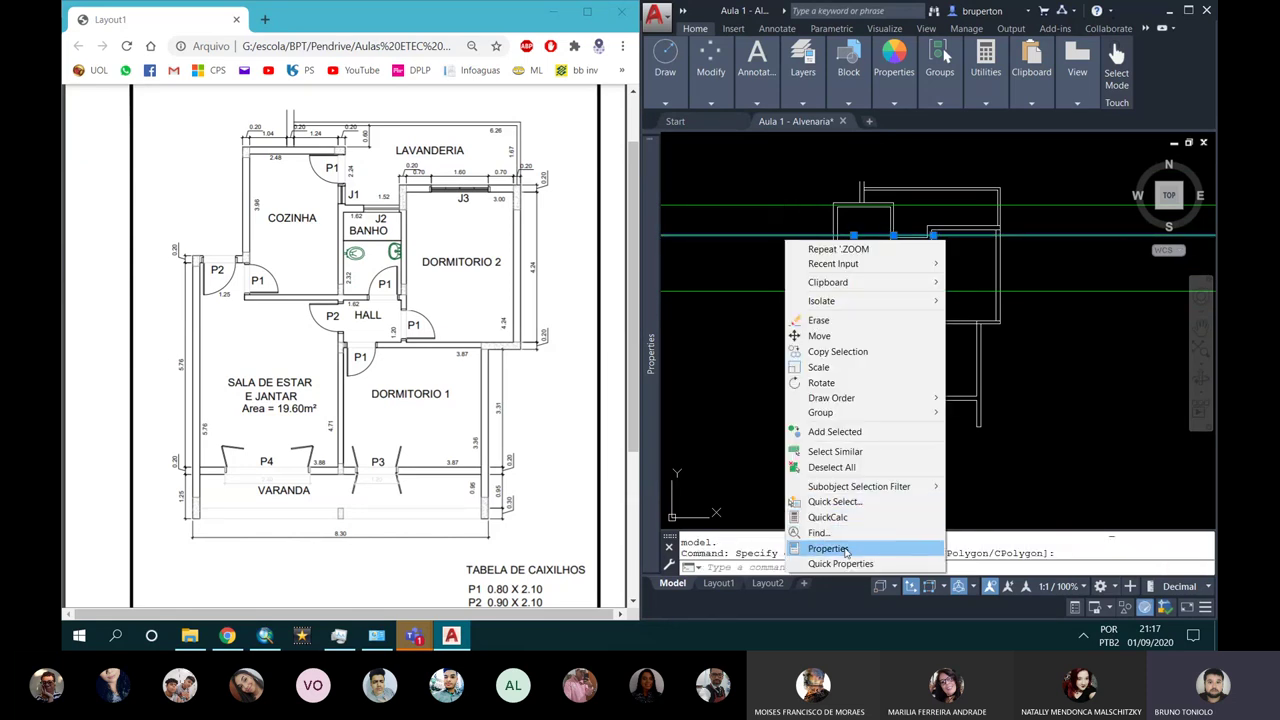
pyautogui.click(845, 551)
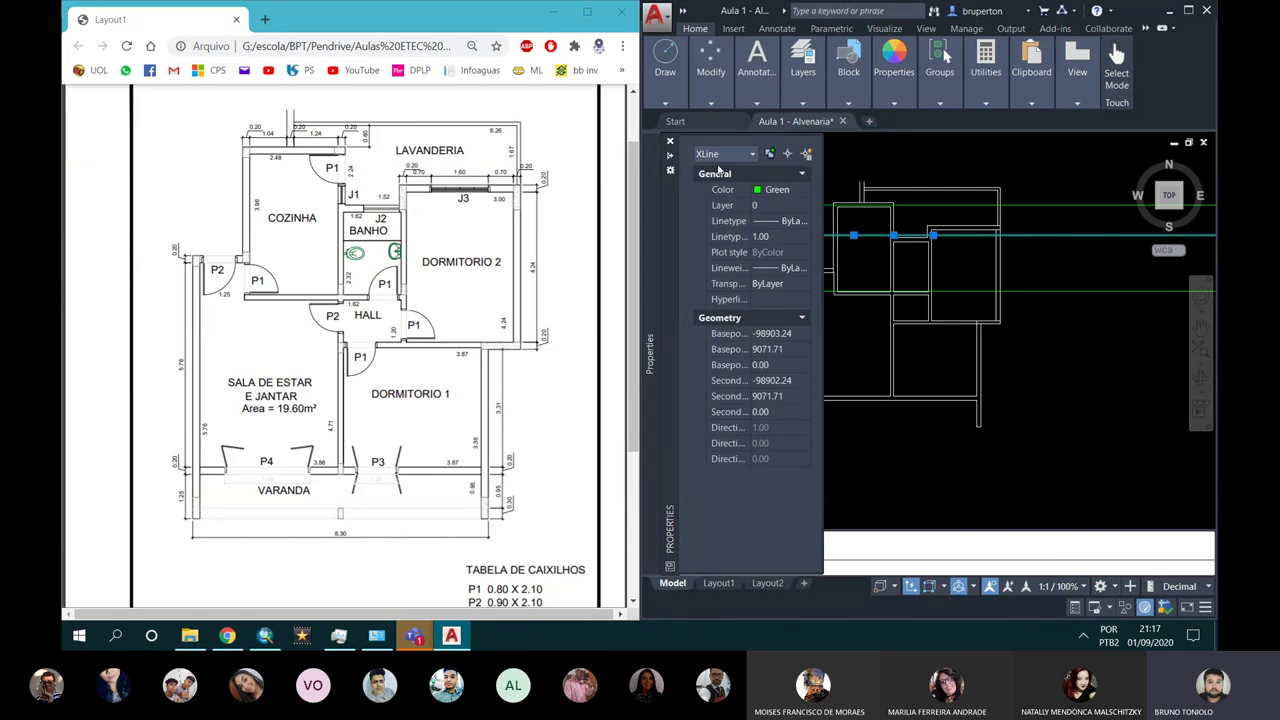
pyautogui.press('Escape')
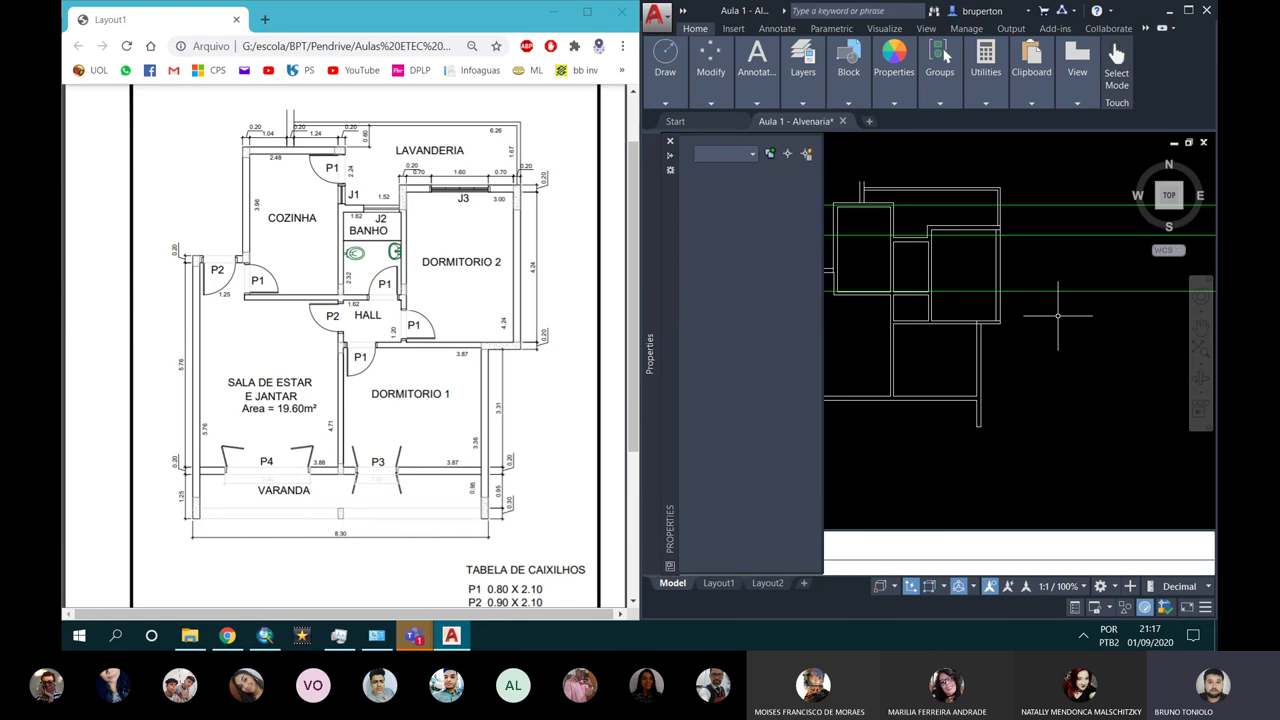
# Step: Crossing-select the three green construction lines and delete them
pyautogui.click(1057, 296)
pyautogui.click(900, 182)
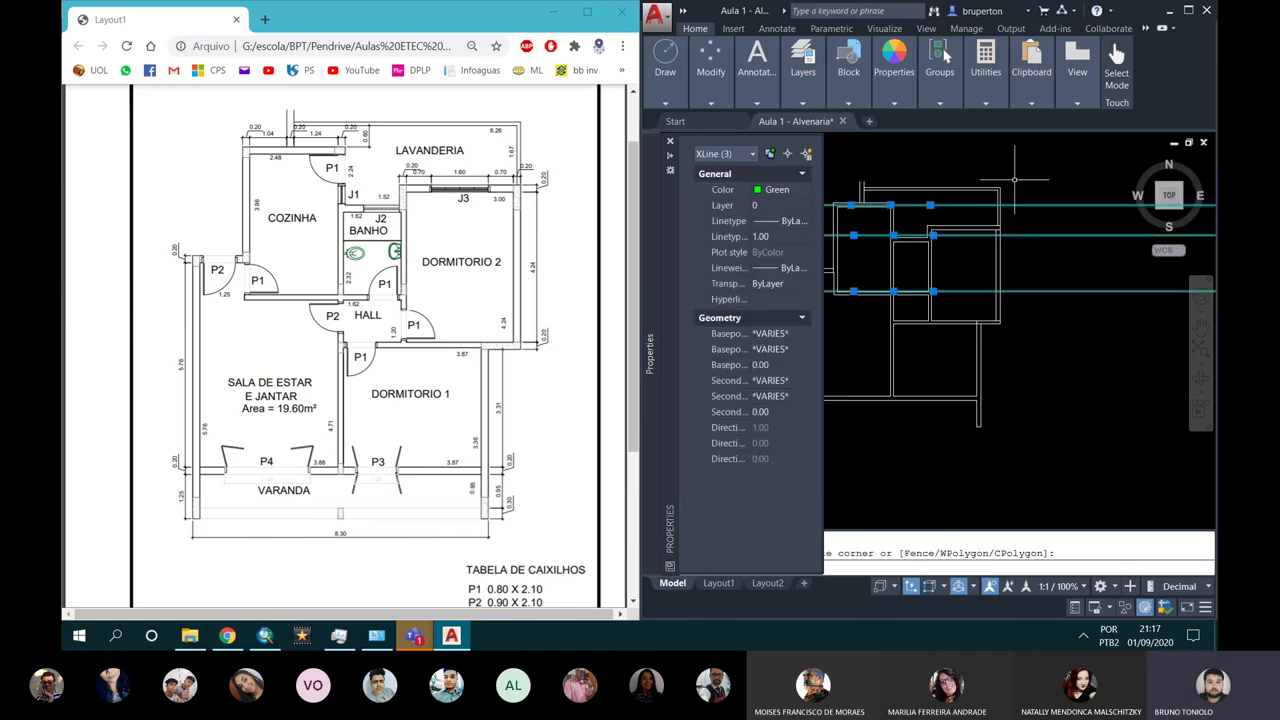
pyautogui.hotkey('ctrl', '1')
pyautogui.press('Delete')
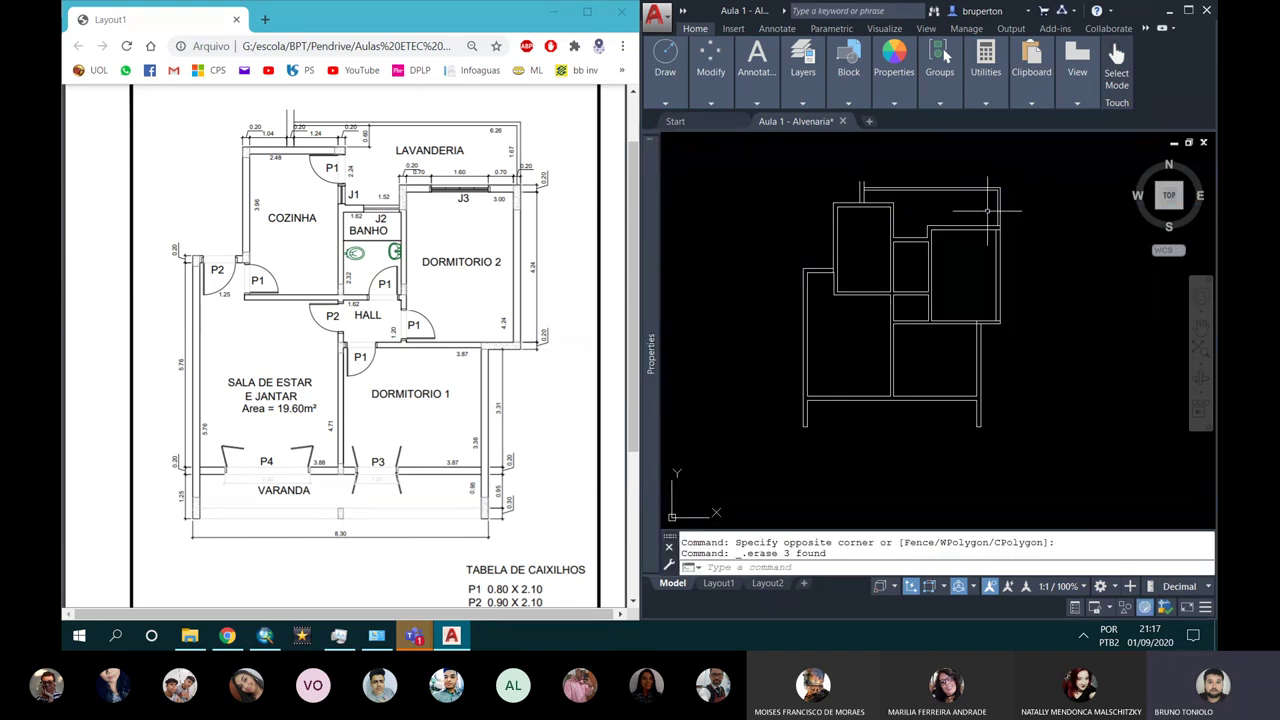
# Step: Trim the overlapping wall ends at the first junction with a crossing window
pyautogui.scroll(2, 841, 264)
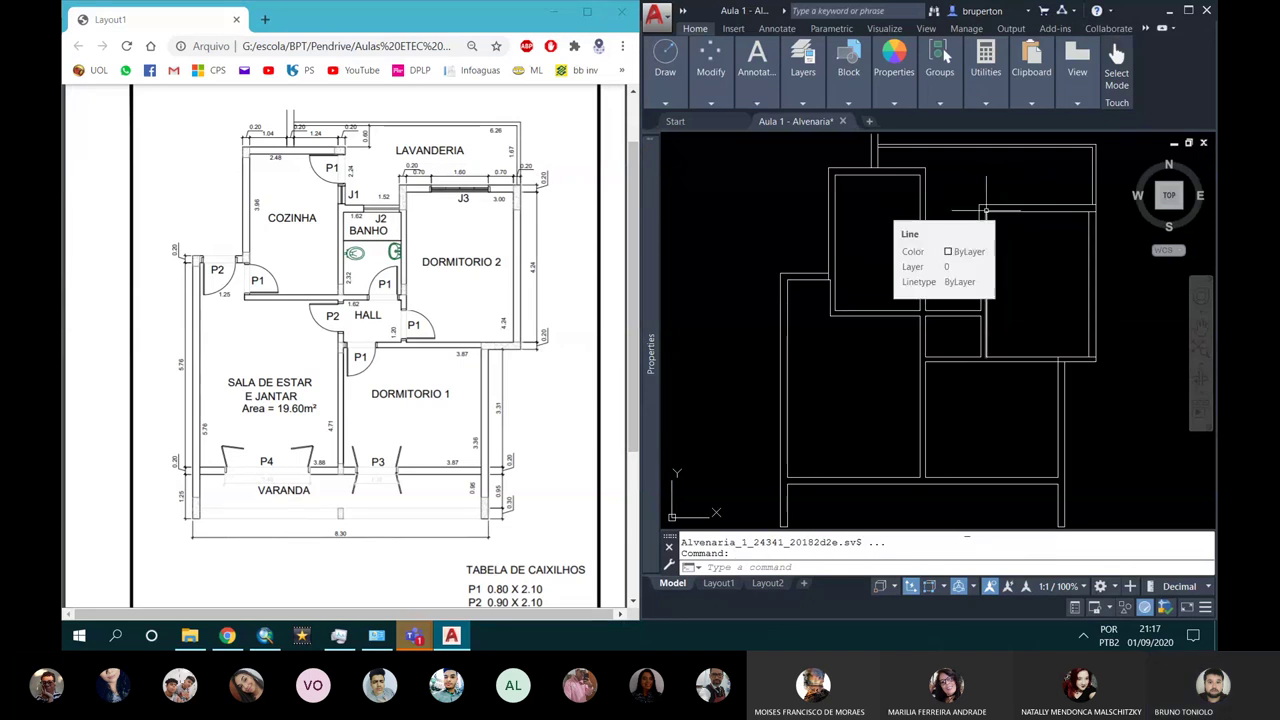
pyautogui.scroll(3, 802, 280)
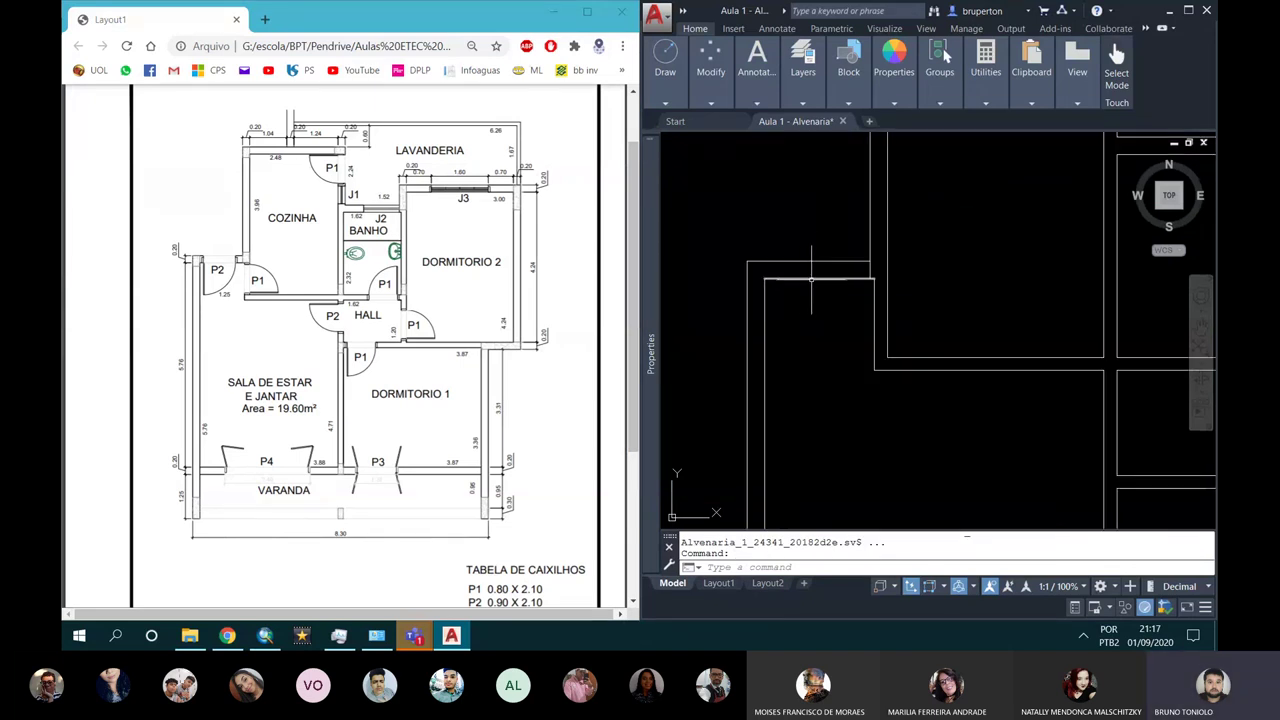
pyautogui.scroll(2, 854, 264)
pyautogui.click(890, 300)
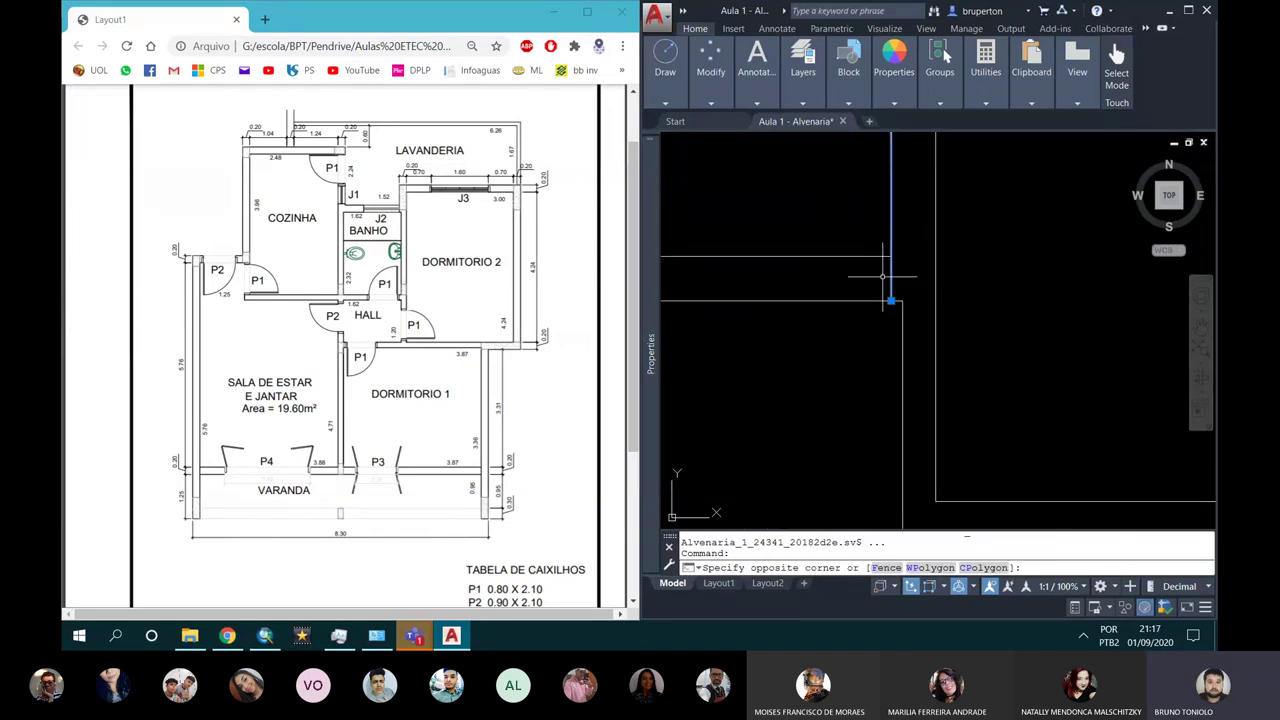
pyautogui.press('Escape')
pyautogui.write('tr')
pyautogui.press('Return')
pyautogui.click(892, 283)
pyautogui.click(899, 274)
# Step: Trim away a leftover wall segment below that junction
pyautogui.scroll(-3, 880, 285)
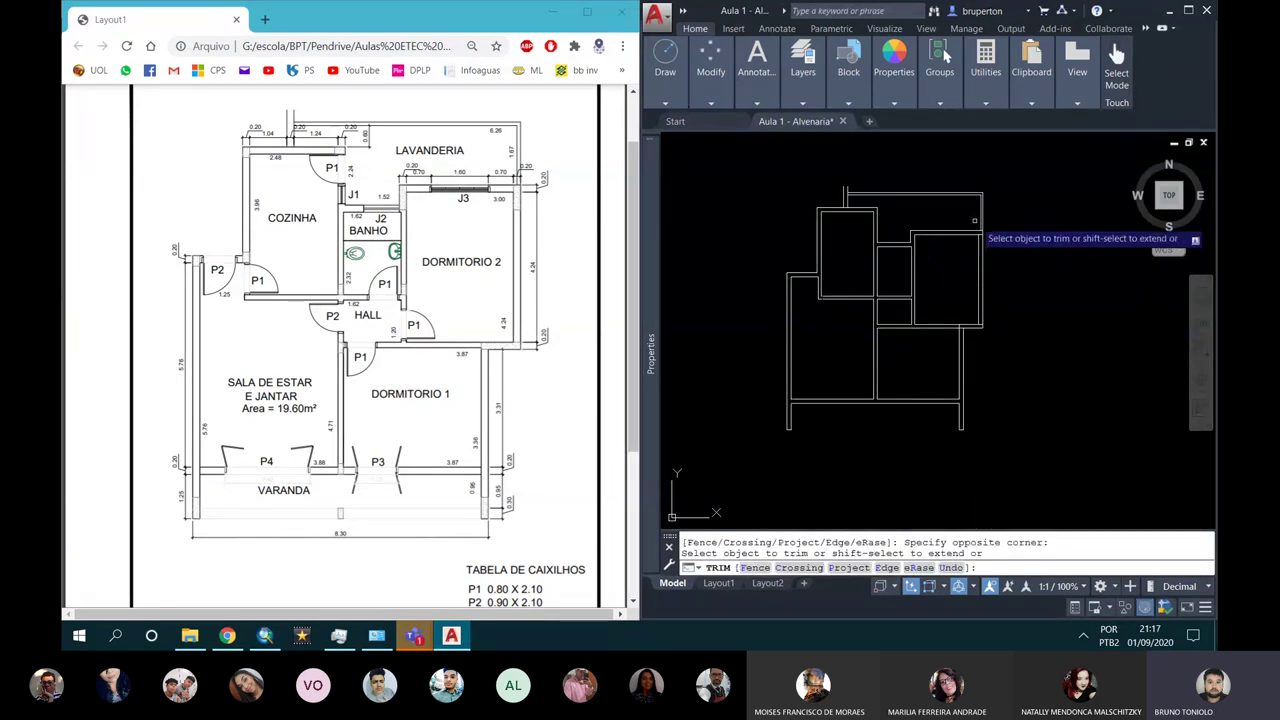
pyautogui.scroll(4, 1190, 245)
pyautogui.scroll(-3, 1003, 219)
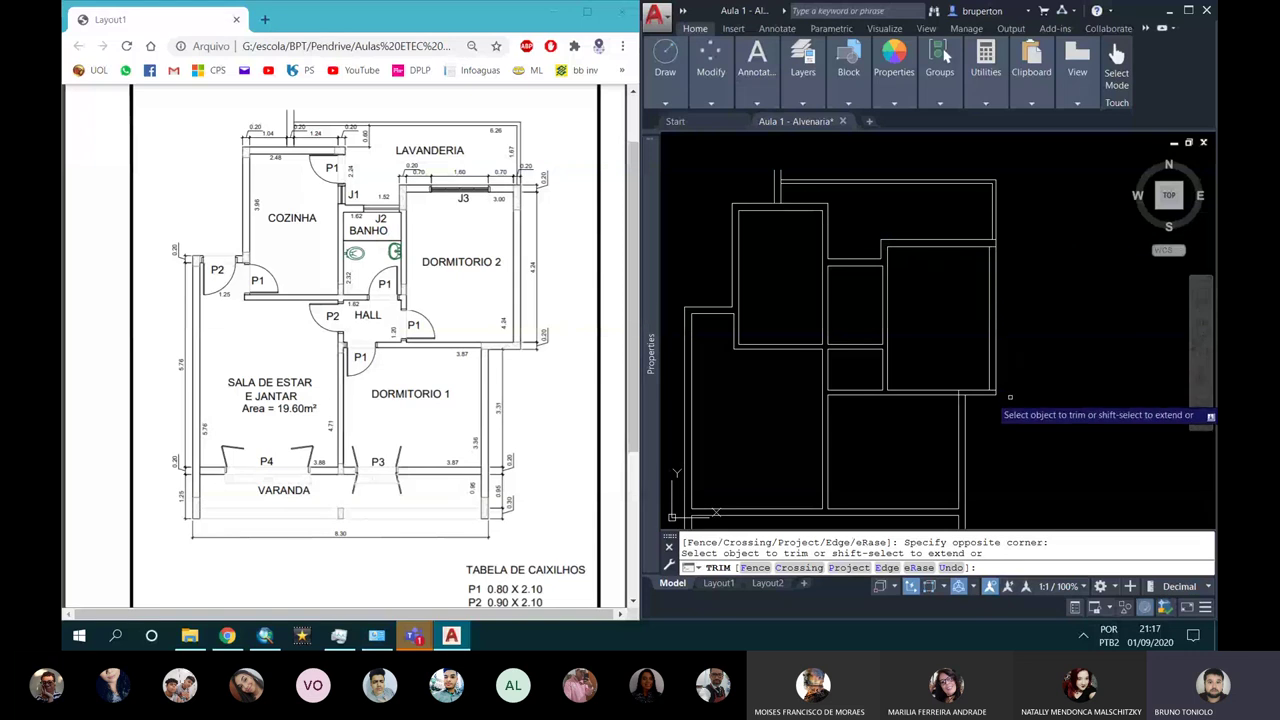
pyautogui.scroll(3, 1009, 397)
pyautogui.click(893, 353)
pyautogui.scroll(-3, 893, 353)
pyautogui.scroll(-2, 860, 330)
pyautogui.scroll(2, 829, 290)
pyautogui.moveTo(829, 290); pyautogui.dragTo(831, 307, button='middle')
# Step: Trim the wall lines at the next junction and zoom back out to the full plan
pyautogui.press('Return')
pyautogui.press('Return')
pyautogui.scroll(5, 963, 318)
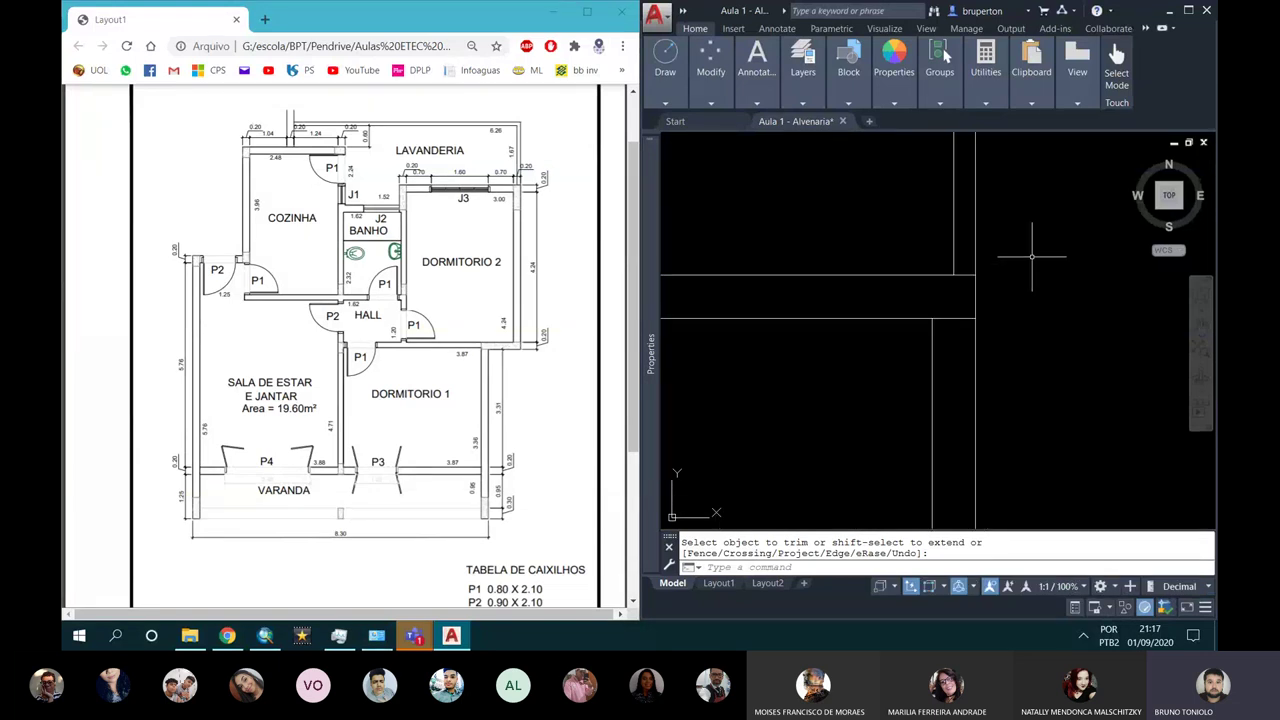
pyautogui.click(948, 317)
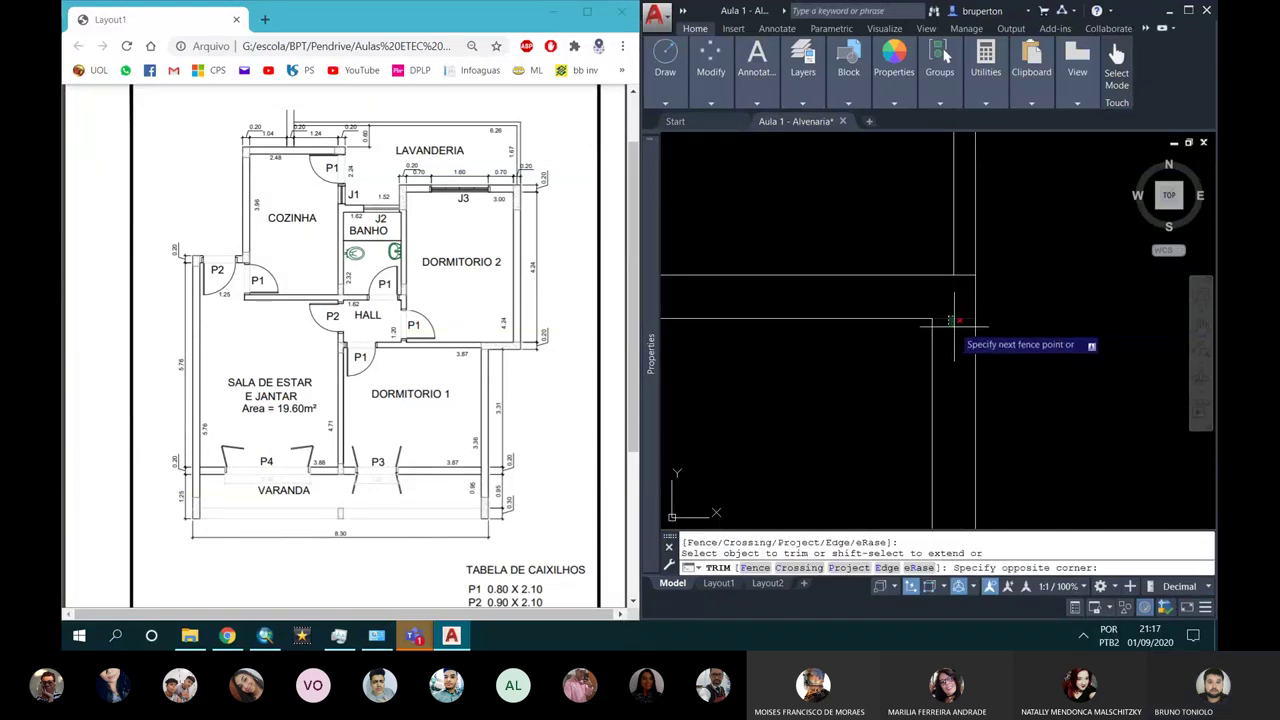
pyautogui.click(940, 312)
pyautogui.scroll(-5, 943, 314)
pyautogui.scroll(2, 909, 253)
pyautogui.press('Escape')
pyautogui.middleClick(900, 276)
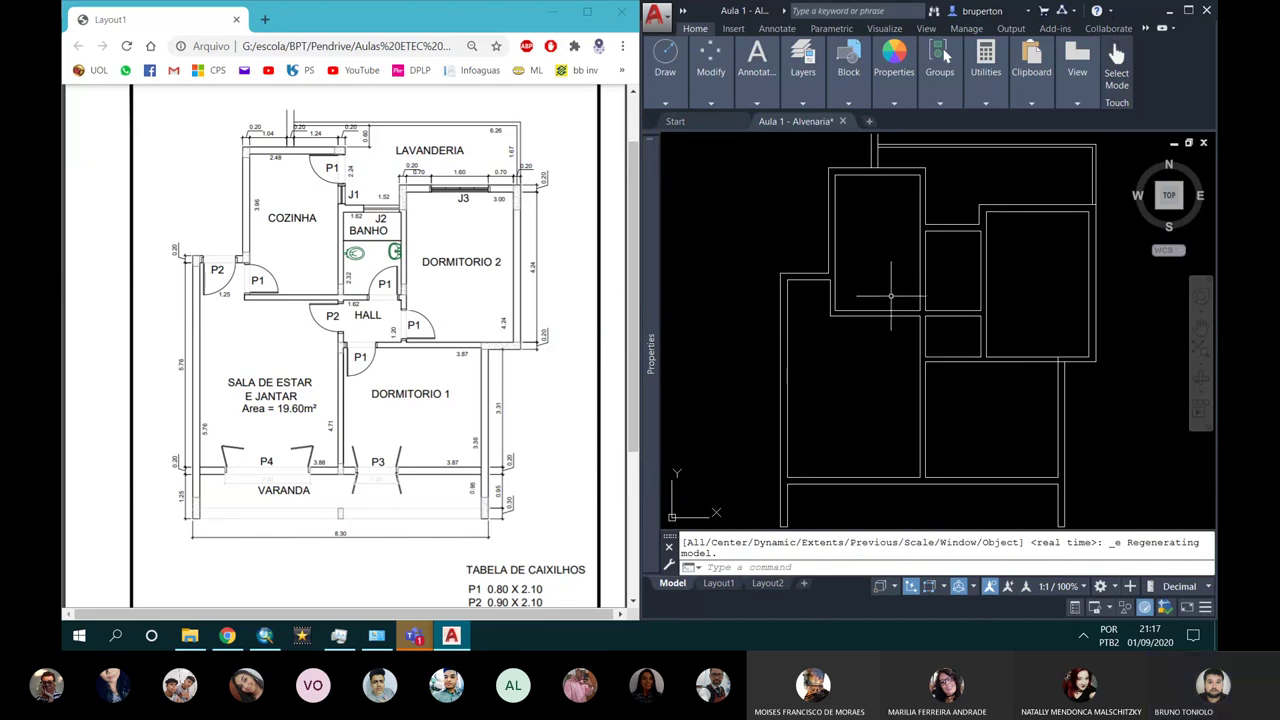
pyautogui.moveTo(228, 476)
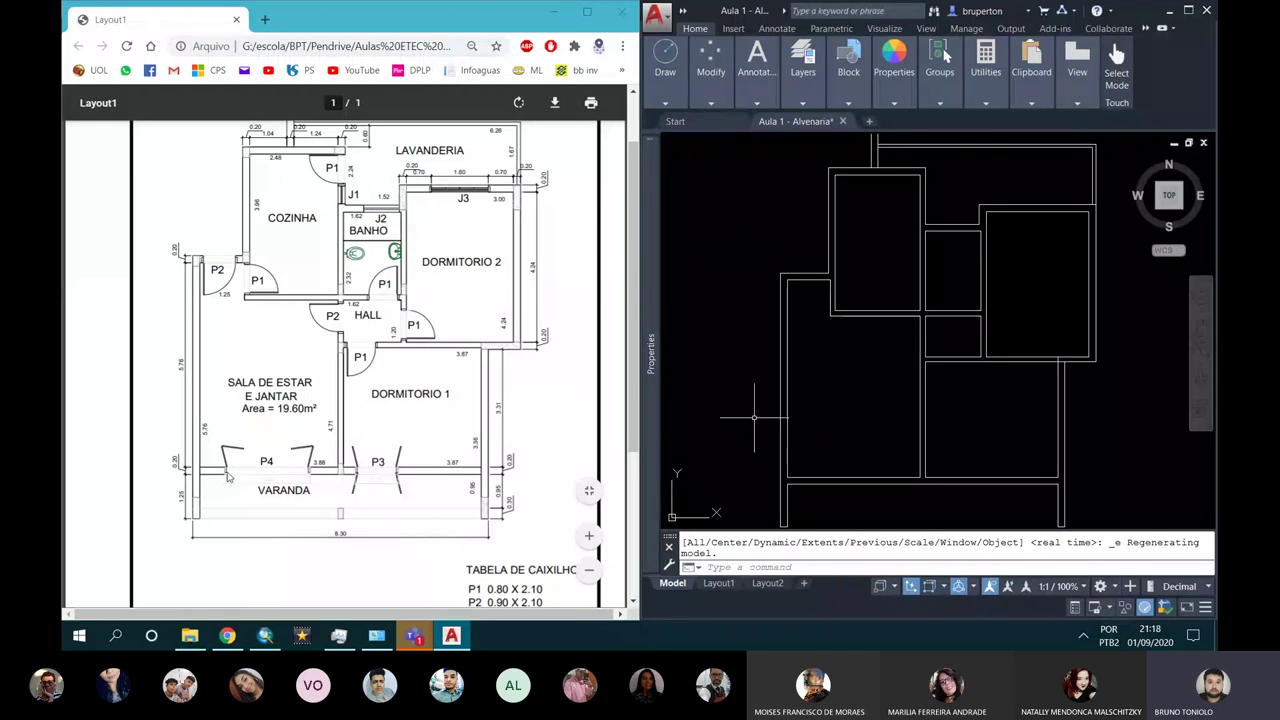
# Step: Scroll the PDF down to show the TABELA DE CAIXILHOS table and title block
pyautogui.scroll(-1, 285, 447)
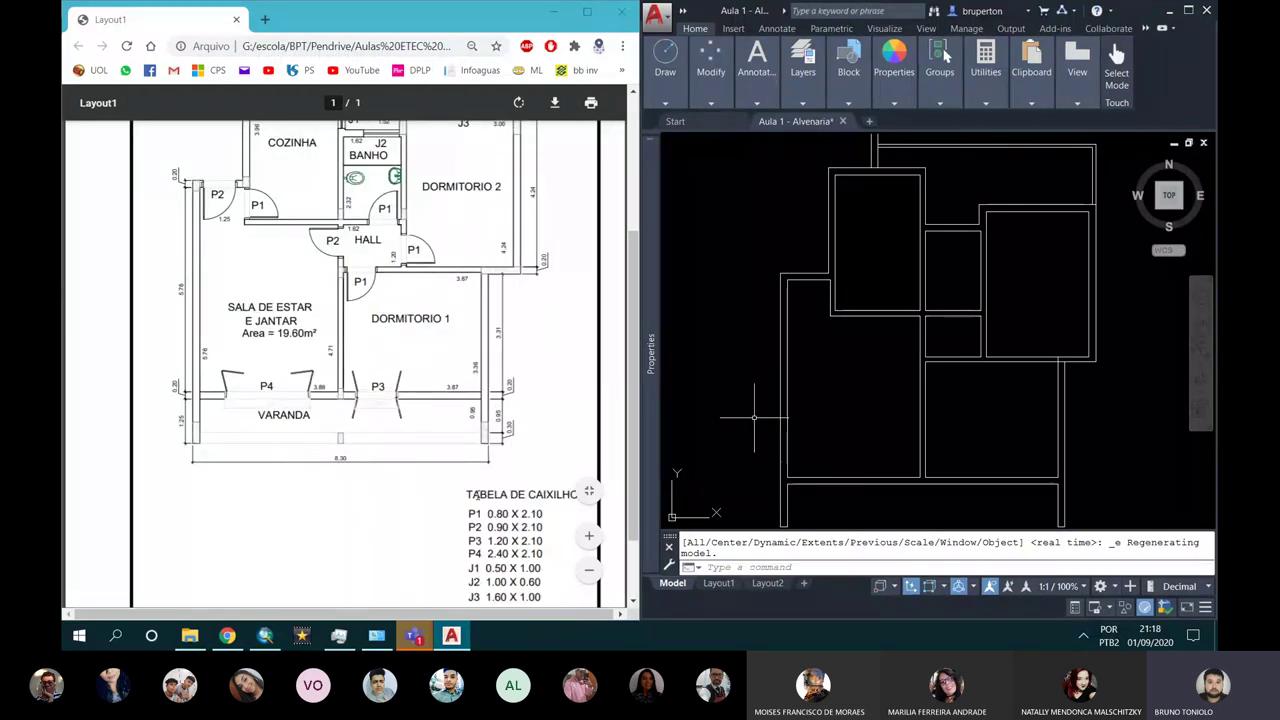
pyautogui.scroll(-1, 490, 440)
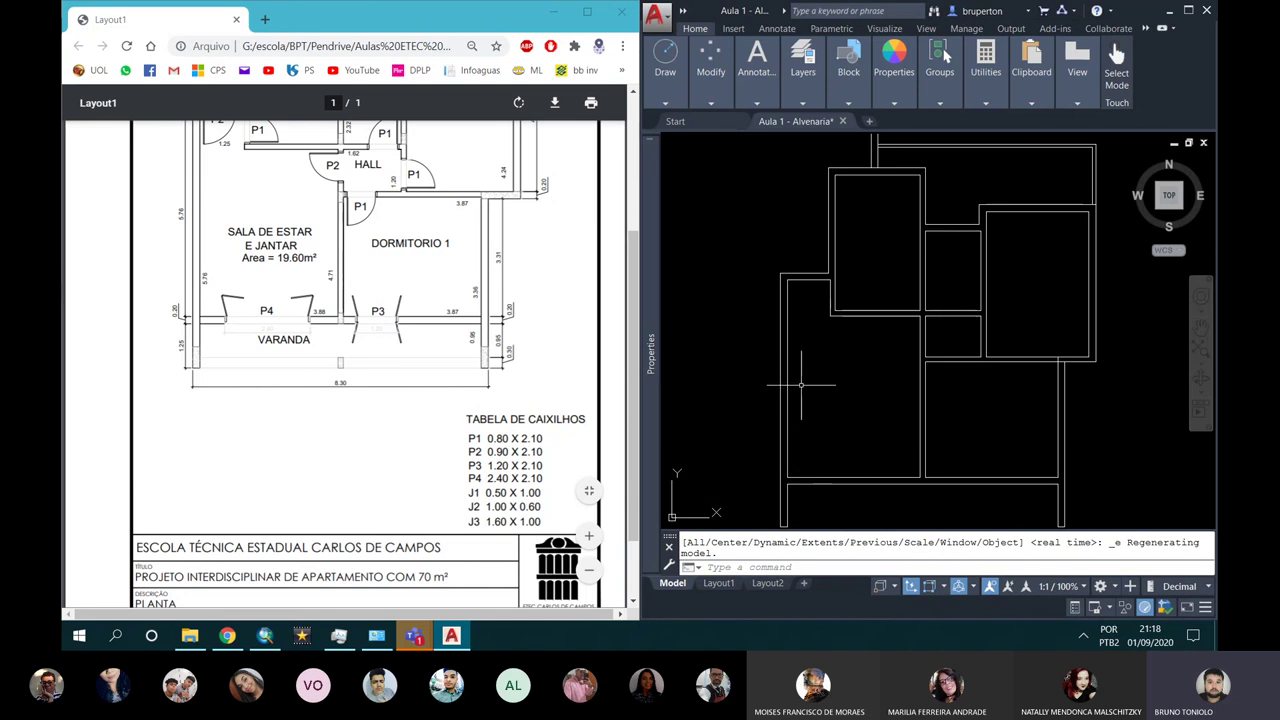
# Step: Maximize the AutoCAD window to full screen and cancel the started XLINE without placing it
pyautogui.write('XL')
pyautogui.press('Return')
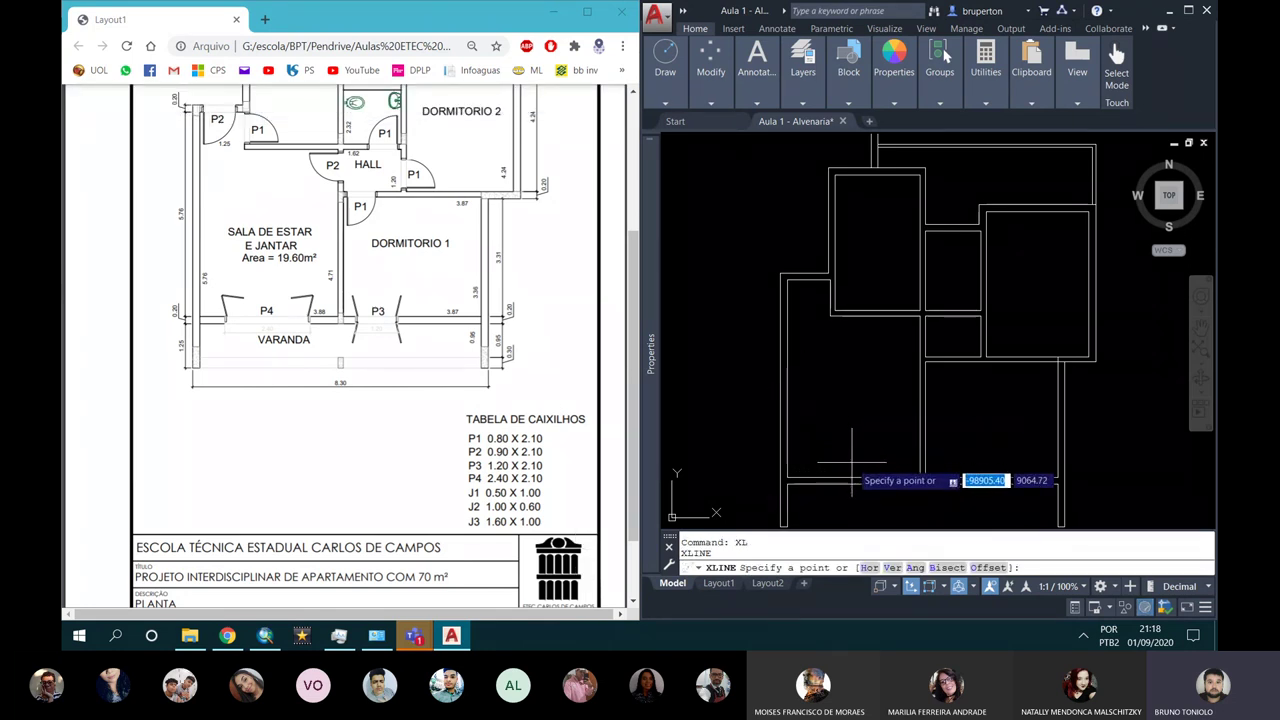
pyautogui.scroll(4, 866, 493)
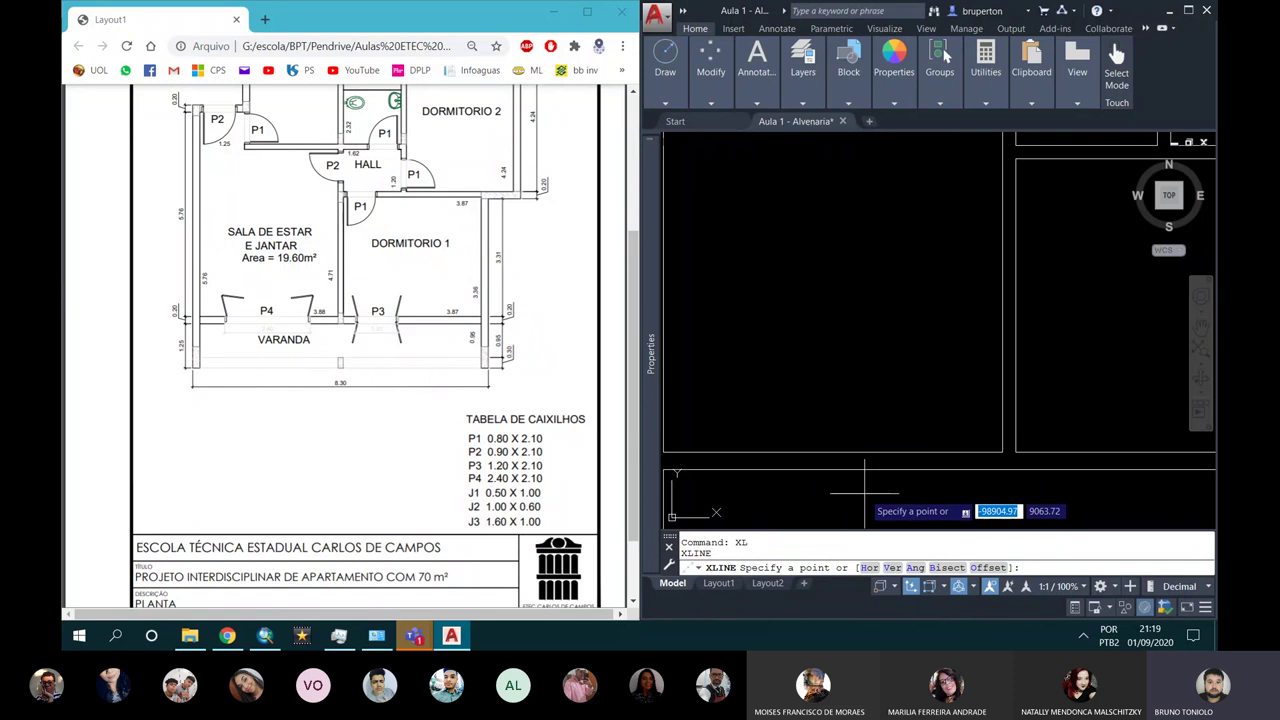
pyautogui.scroll(-4, 832, 455)
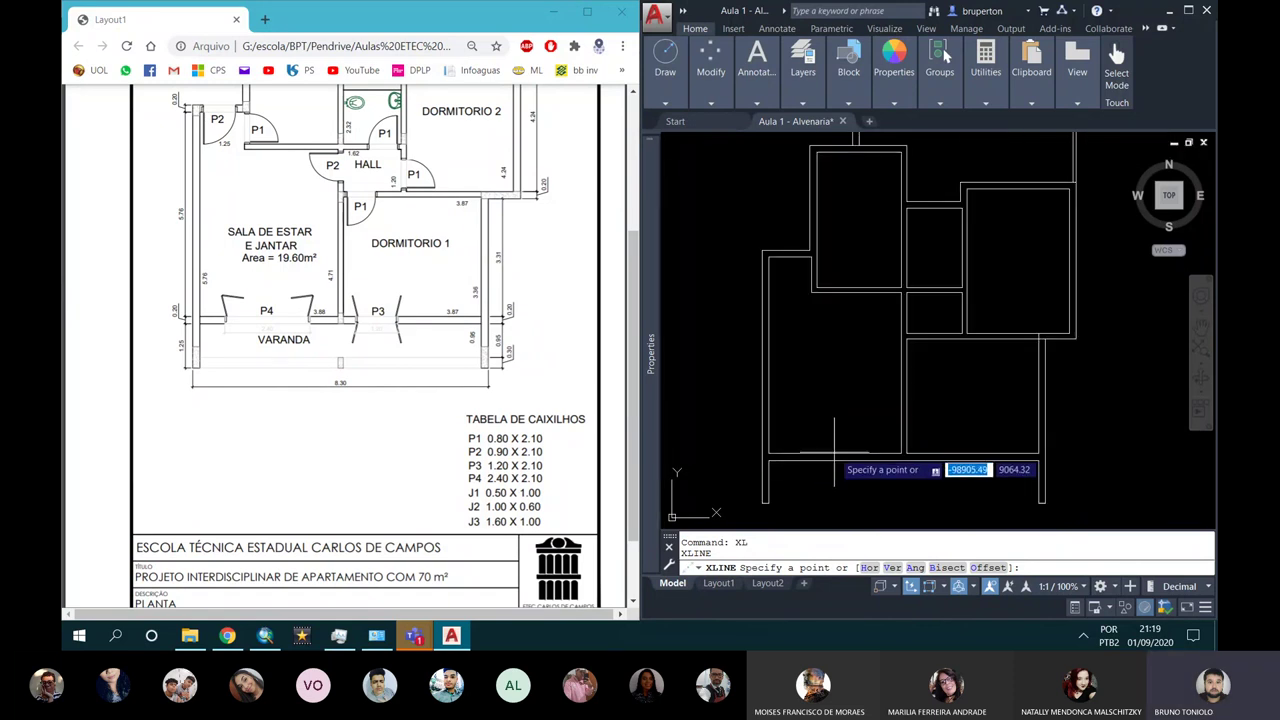
pyautogui.scroll(3, 829, 455)
pyautogui.scroll(-3, 830, 454)
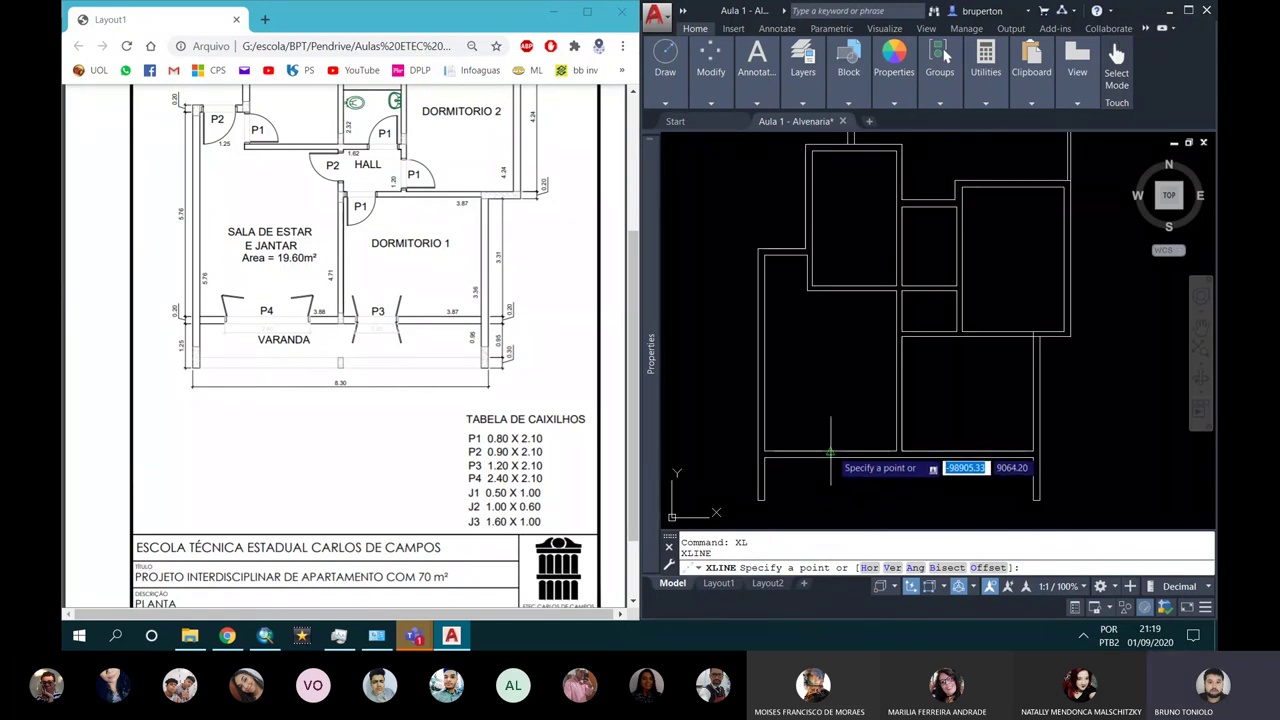
pyautogui.scroll(2, 830, 454)
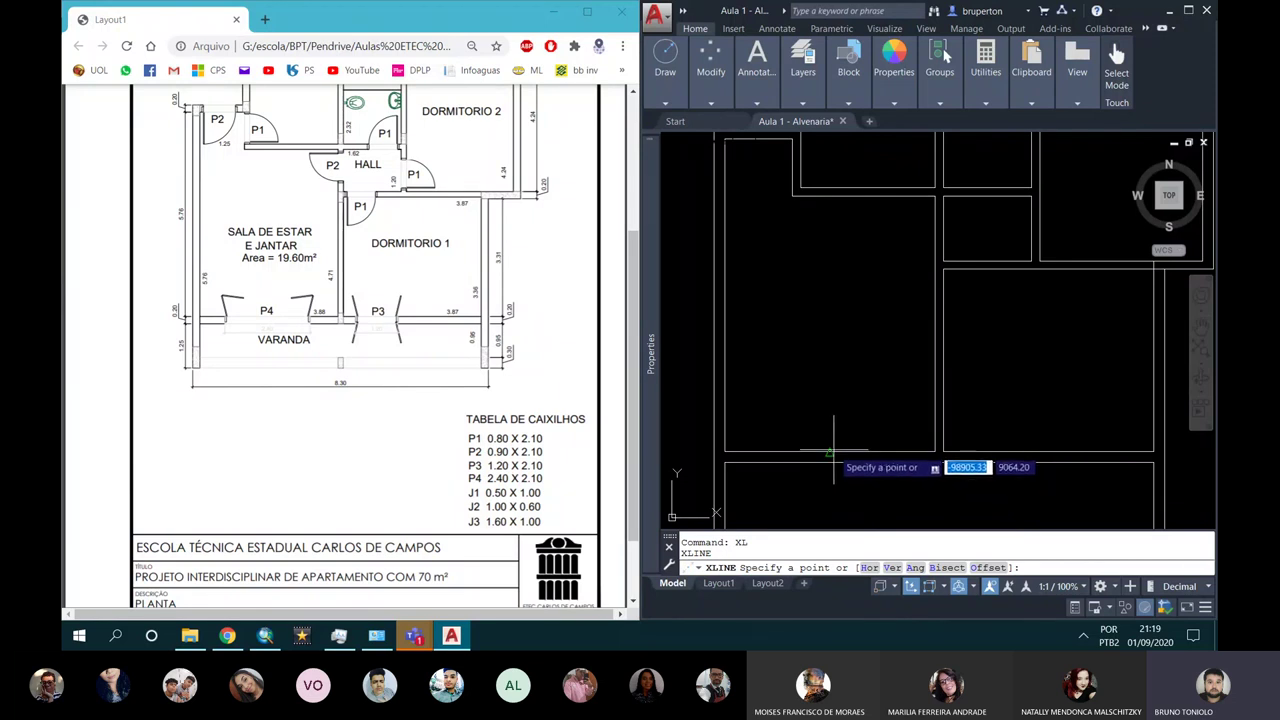
pyautogui.scroll(3, 831, 452)
pyautogui.scroll(-3, 829, 452)
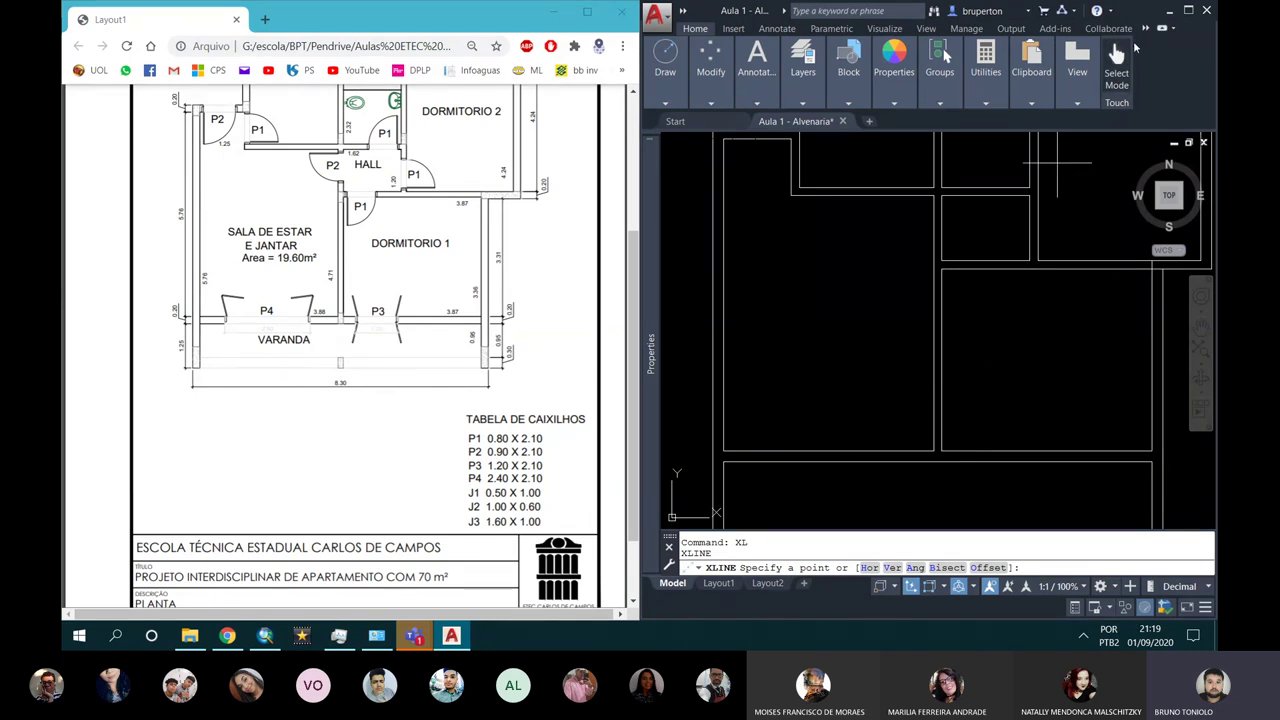
pyautogui.click(1188, 12)
pyautogui.press('Escape')
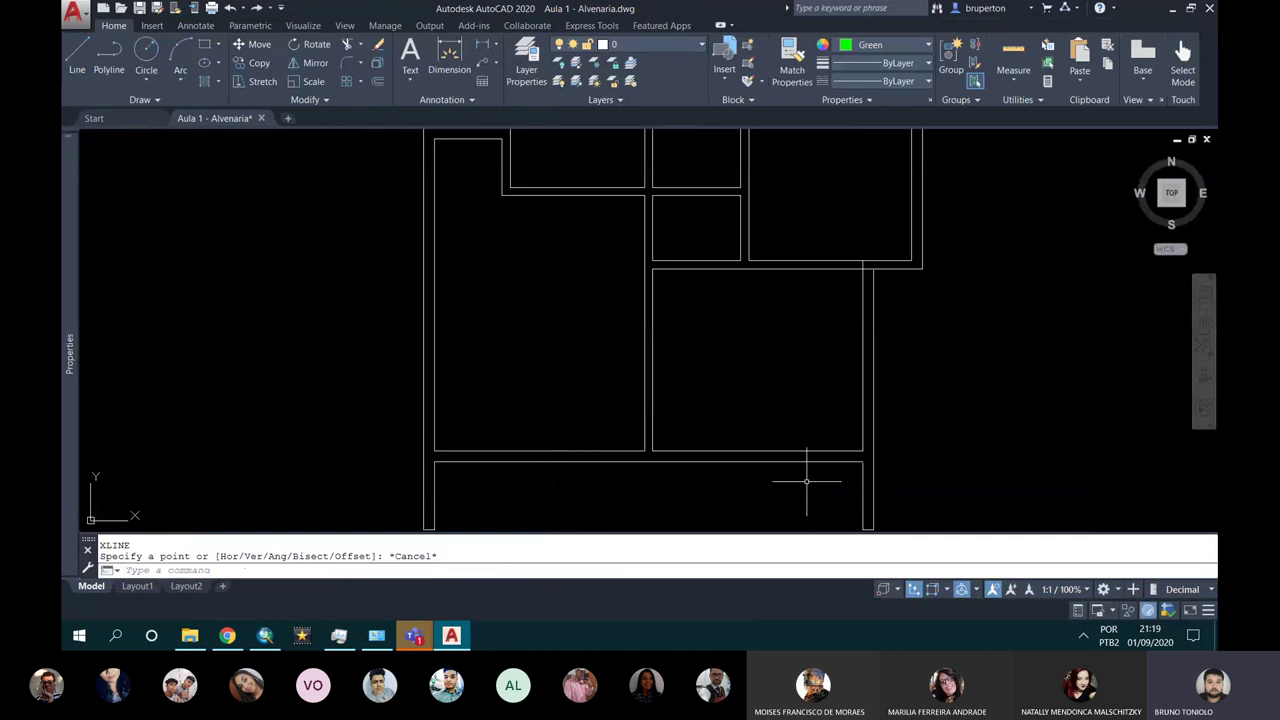
pyautogui.click(1208, 612)
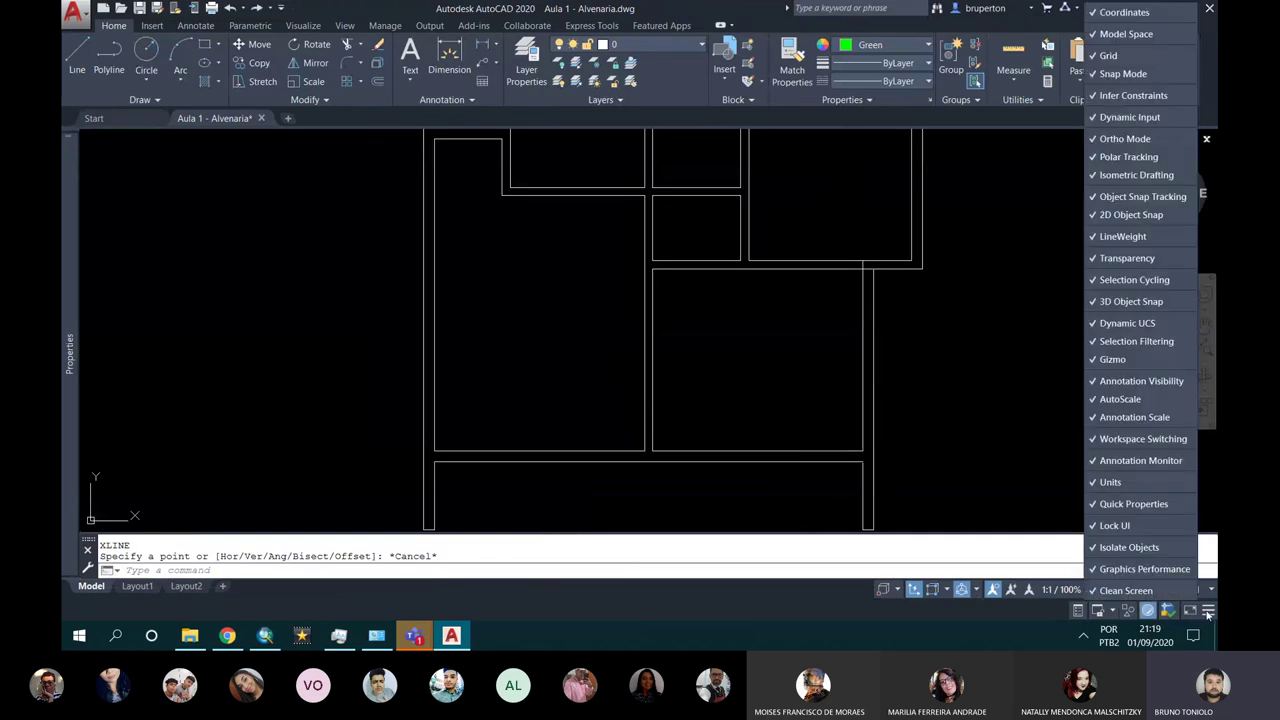
pyautogui.click(1140, 359)
pyautogui.scroll(-2, 790, 450)
pyautogui.scroll(-2, 770, 437)
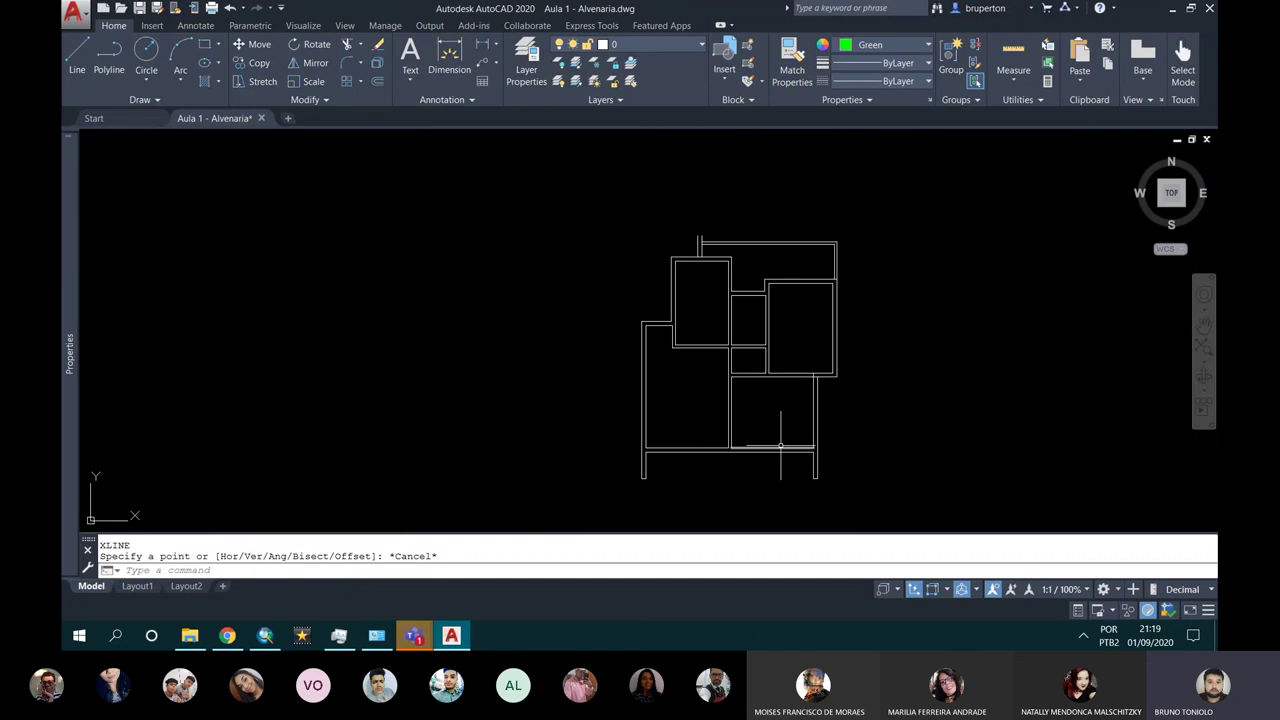
pyautogui.press('Escape')
pyautogui.press('Escape')
pyautogui.scroll(5, 711, 443)
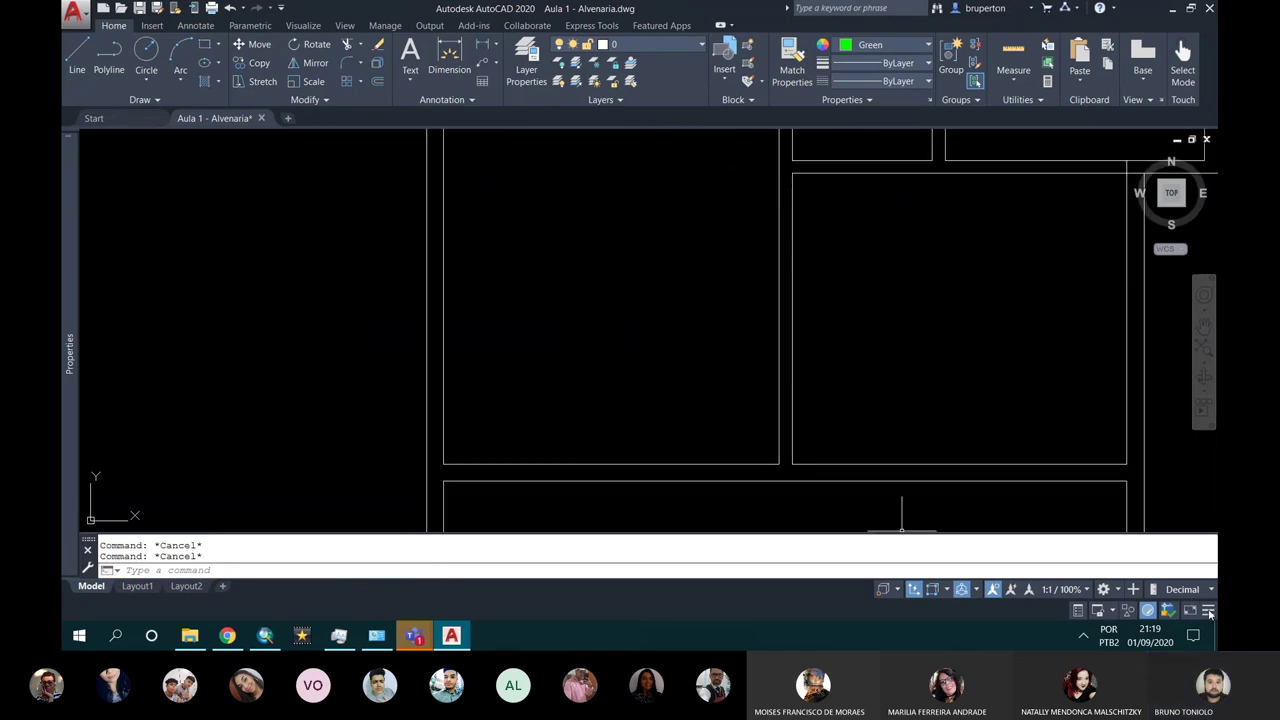
pyautogui.click(1209, 611)
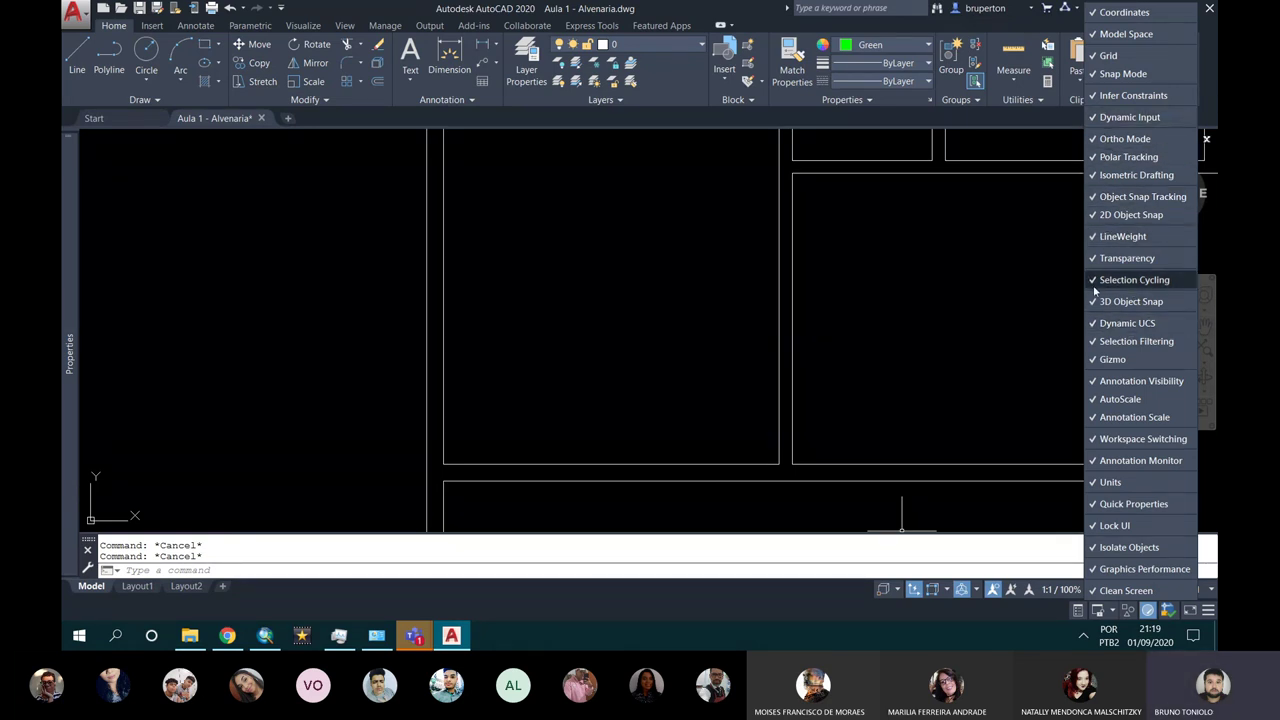
pyautogui.click(903, 257)
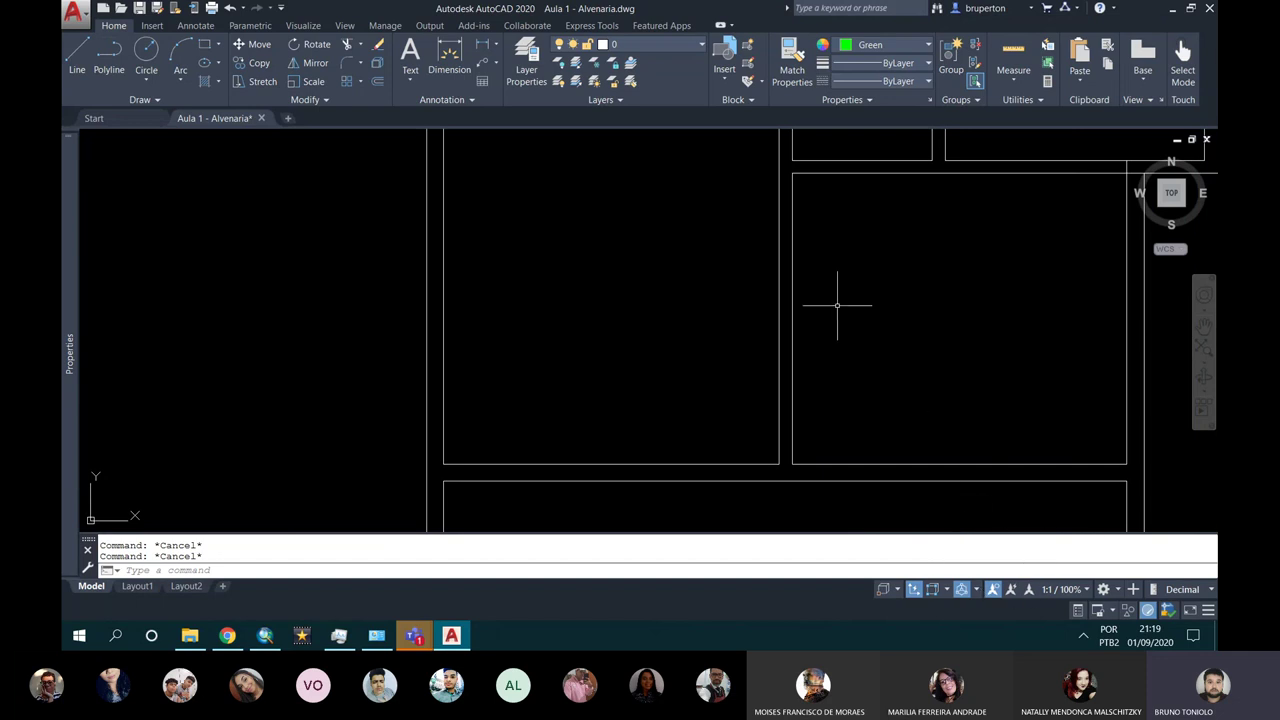
pyautogui.write('os')
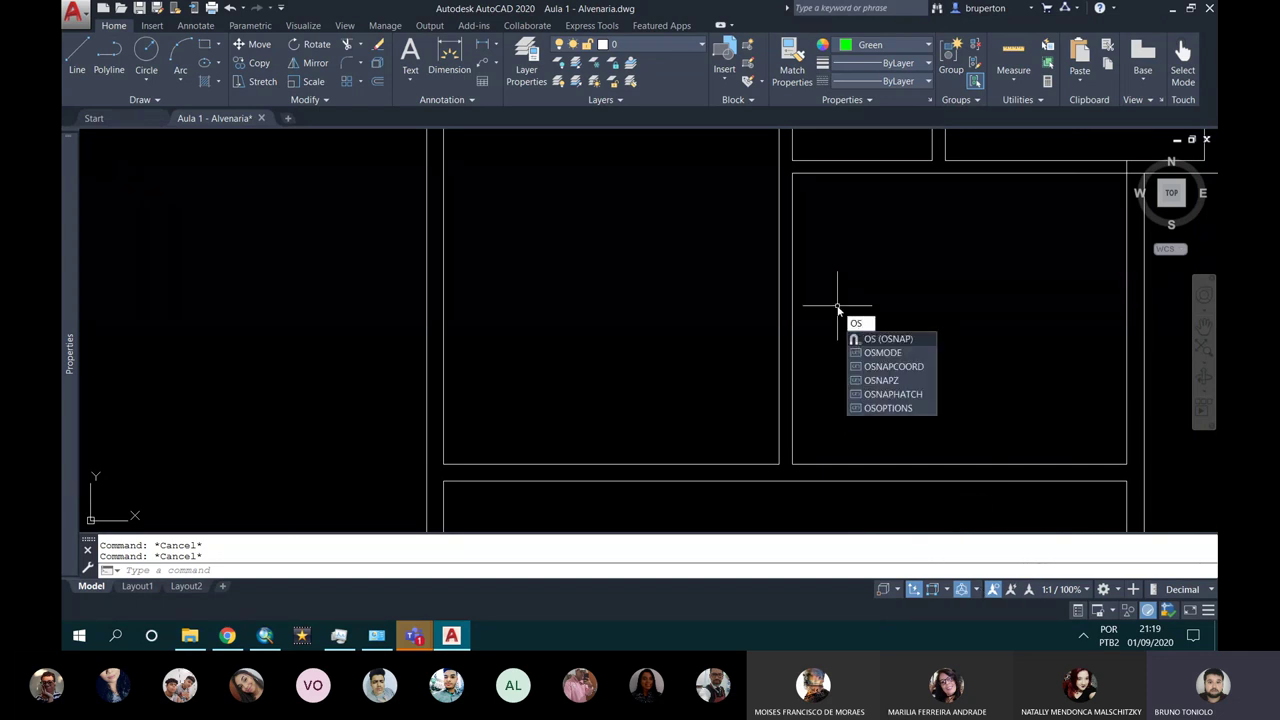
pyautogui.press('Escape')
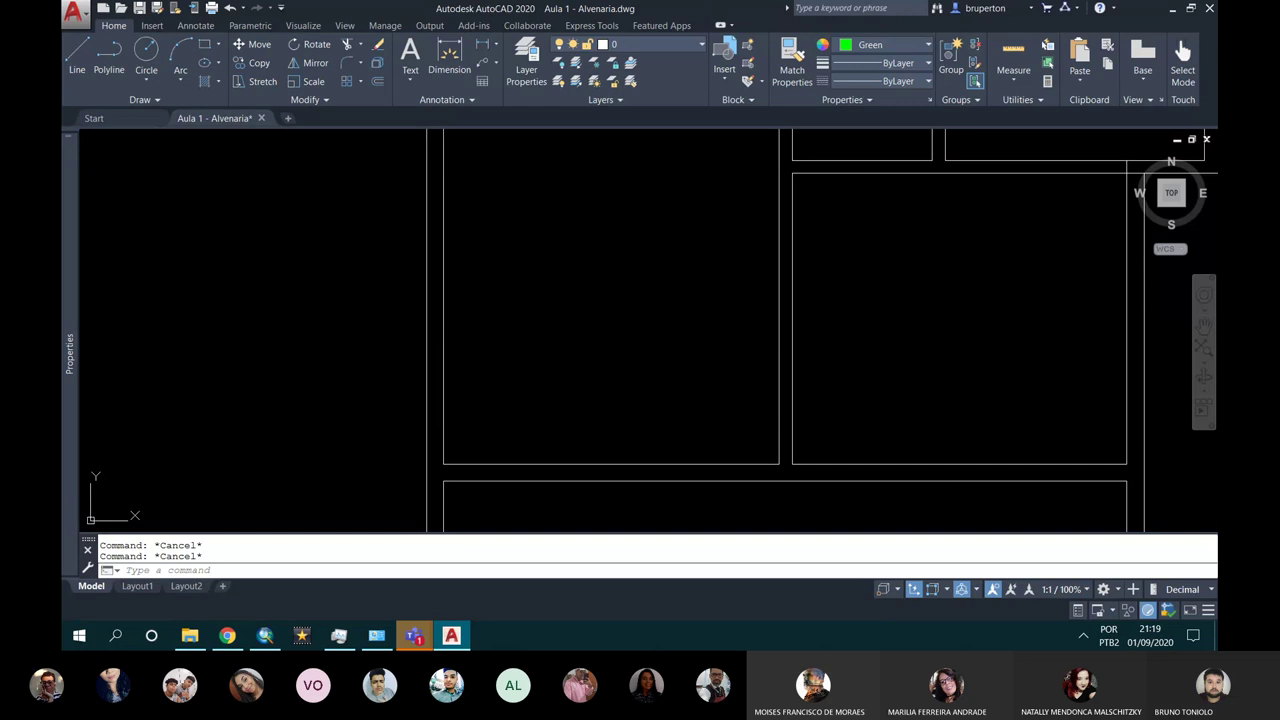
# Step: Enable every object snap mode with Select All in Drafting Settings (OS)
pyautogui.write('os')
pyautogui.press('Return')
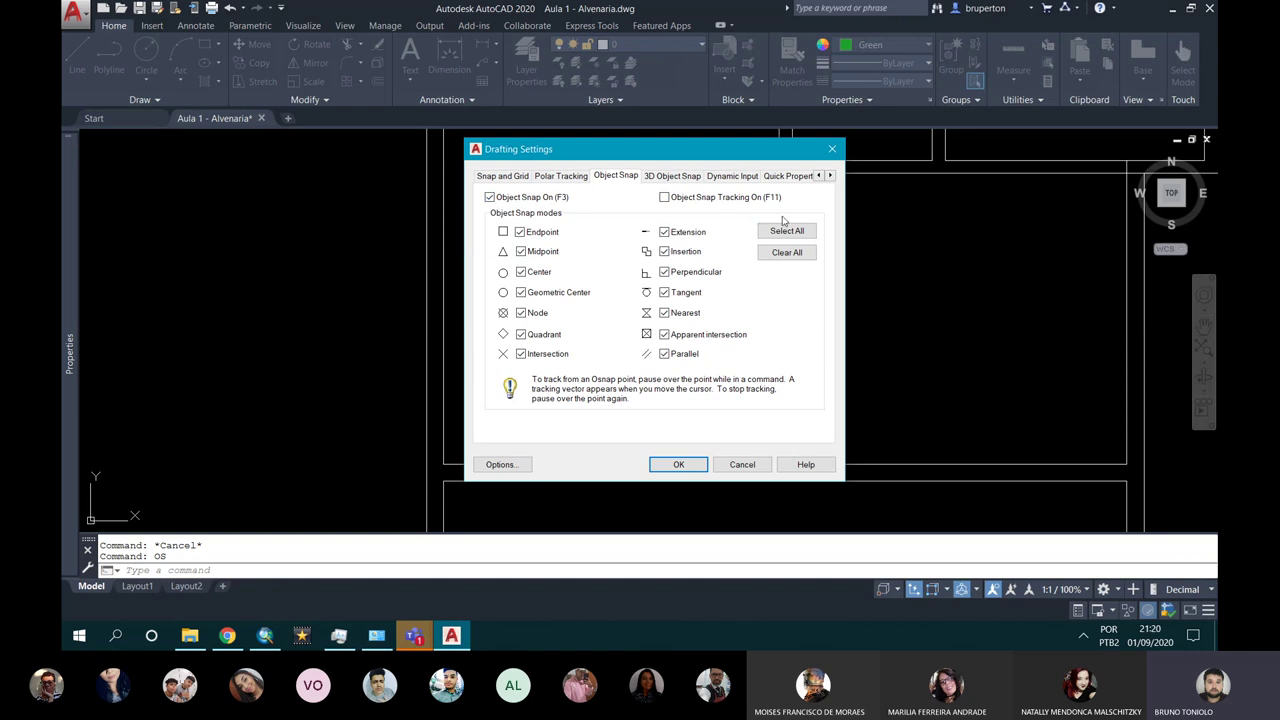
pyautogui.click(784, 233)
pyautogui.click(679, 464)
pyautogui.scroll(-3, 614, 388)
pyautogui.scroll(-2, 614, 388)
pyautogui.scroll(2, 614, 388)
pyautogui.write('x')
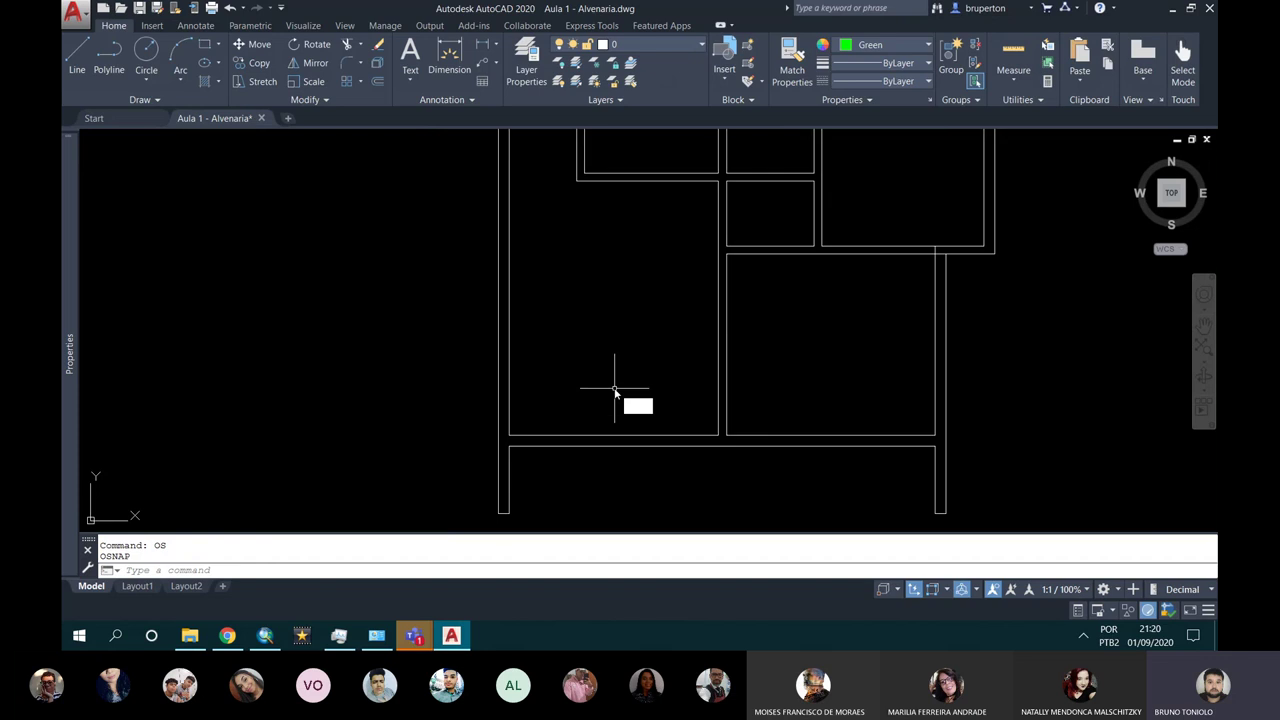
pyautogui.write('l')
pyautogui.press('Return')
# Step: Draw a vertical construction line through the centre of the lower-wall opening
pyautogui.scroll(2, 613, 435)
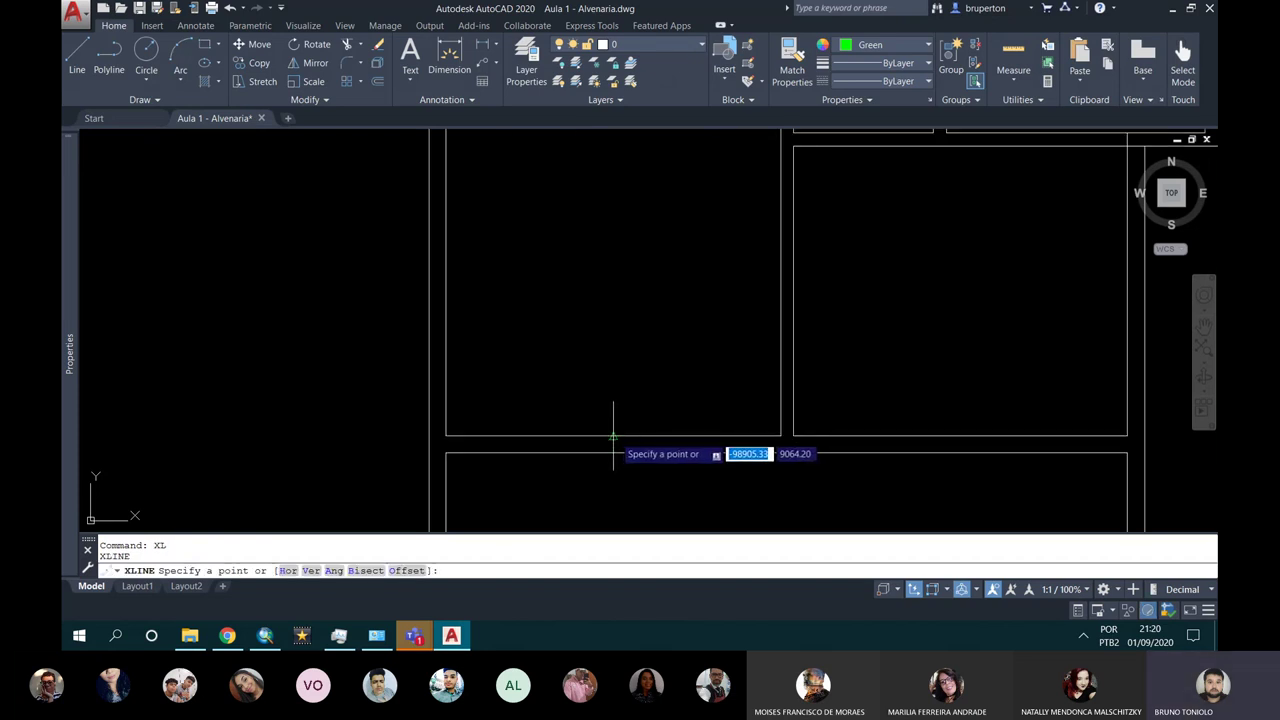
pyautogui.click(614, 436)
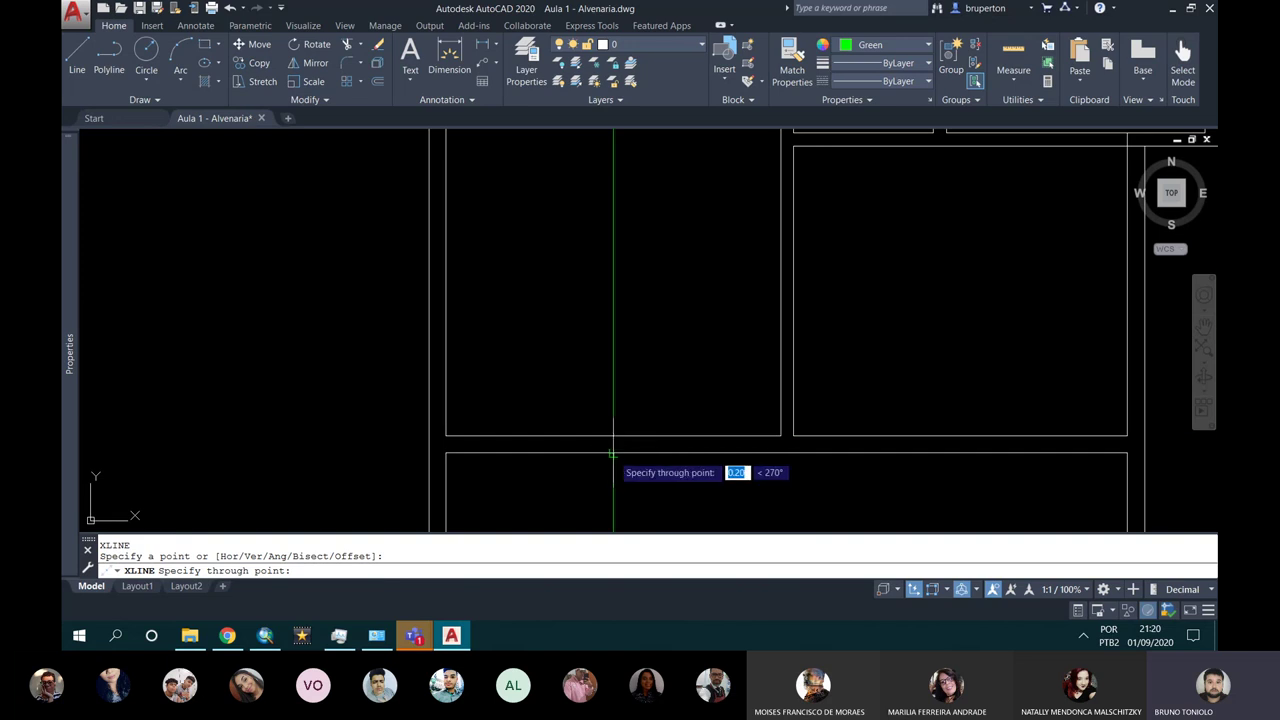
pyautogui.click(613, 450)
pyautogui.press('Escape')
# Step: Offset the centre line 1.2 to each side, then delete the centre line
pyautogui.scroll(-2, 645, 440)
pyautogui.scroll(-1, 620, 432)
pyautogui.scroll(3, 602, 428)
pyautogui.scroll(1, 627, 410)
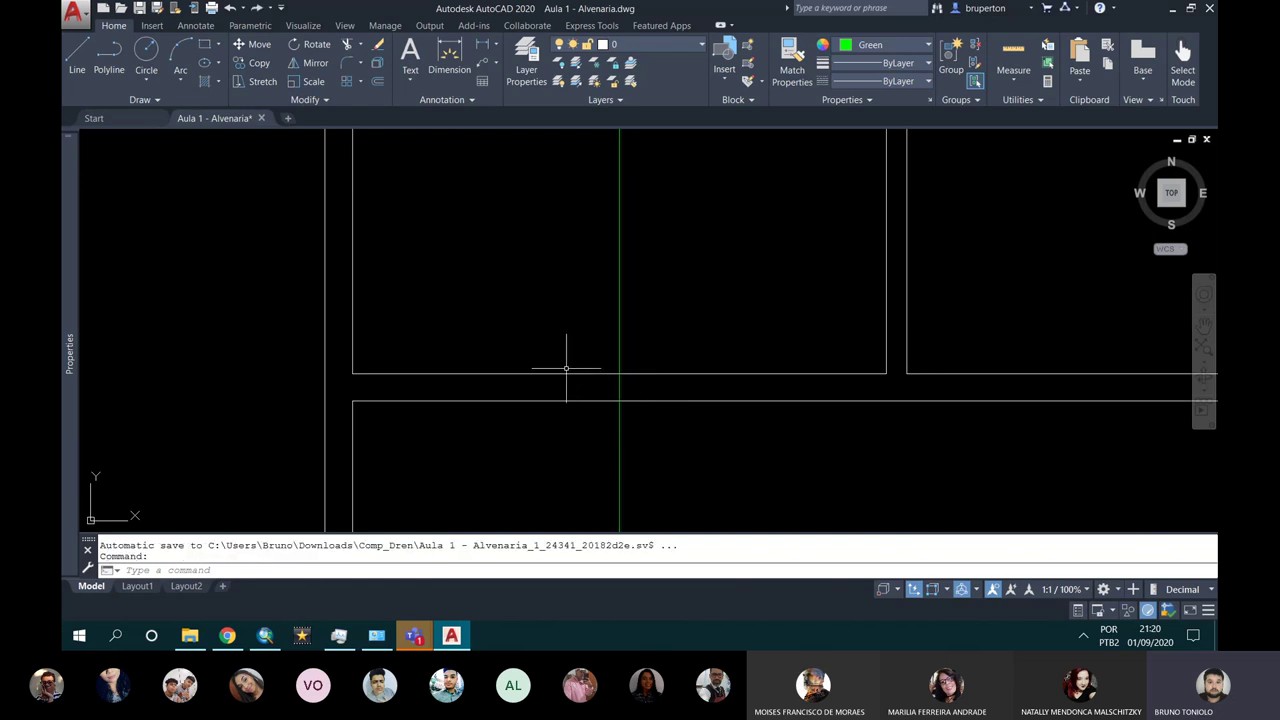
pyautogui.write('o')
pyautogui.press('Return')
pyautogui.write('1')
pyautogui.press('Return')
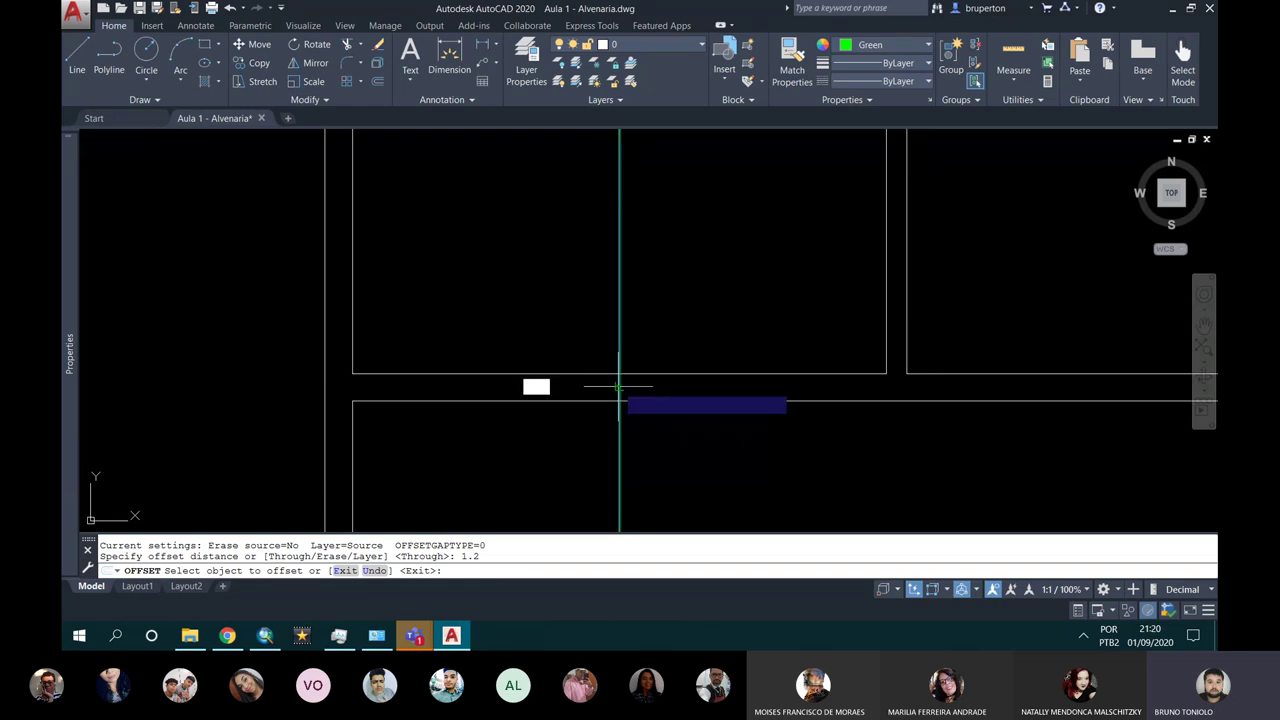
pyautogui.click(619, 386)
pyautogui.click(540, 383)
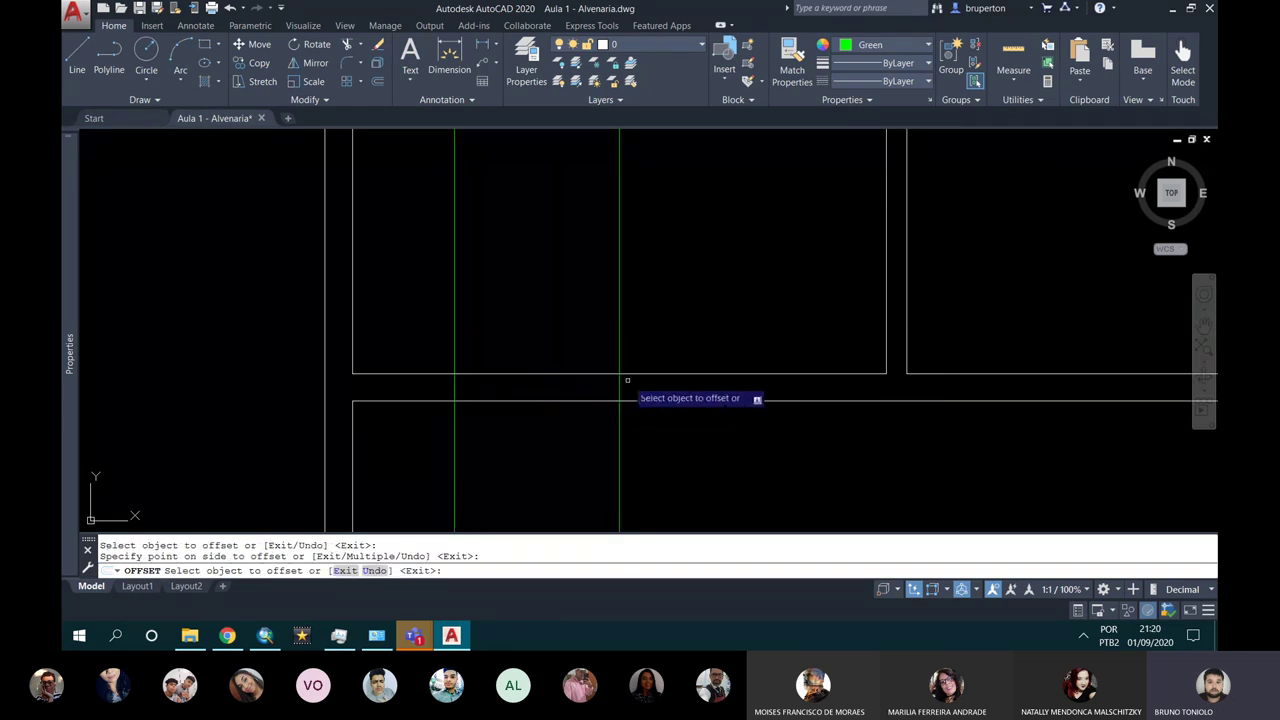
pyautogui.click(619, 392)
pyautogui.click(708, 390)
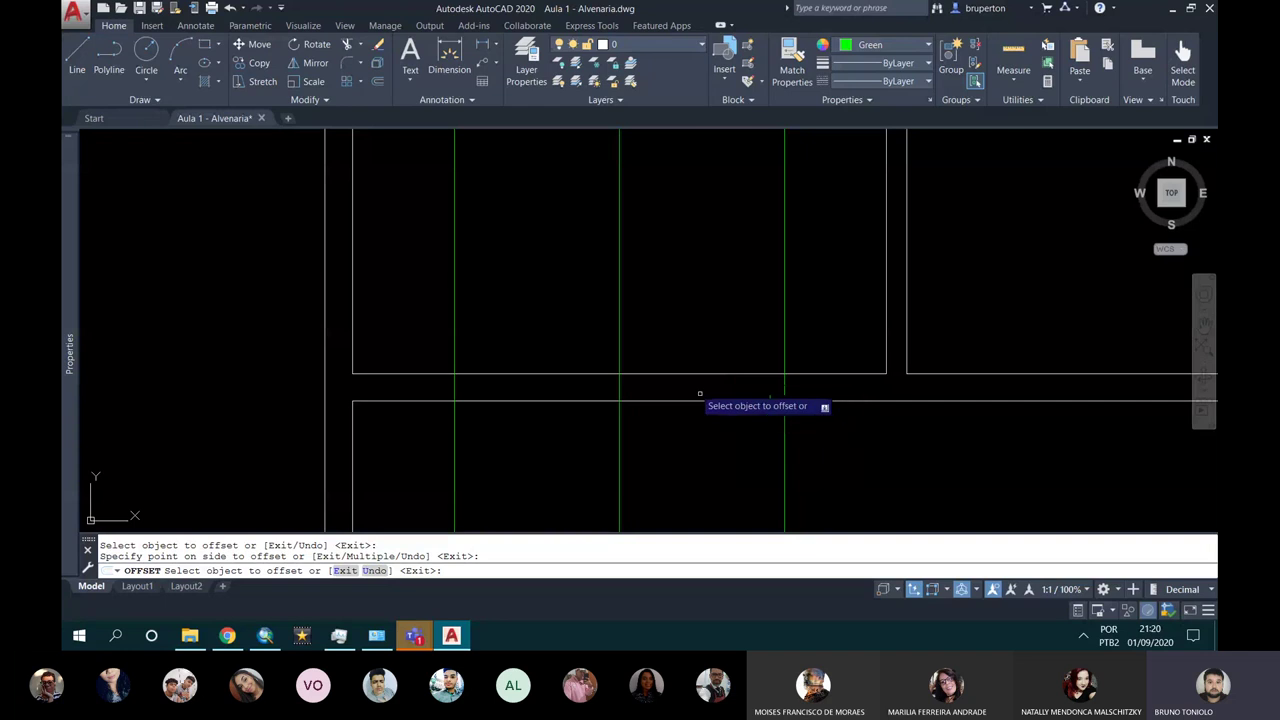
pyautogui.press('Escape')
pyautogui.click(619, 334)
pyautogui.press('Delete')
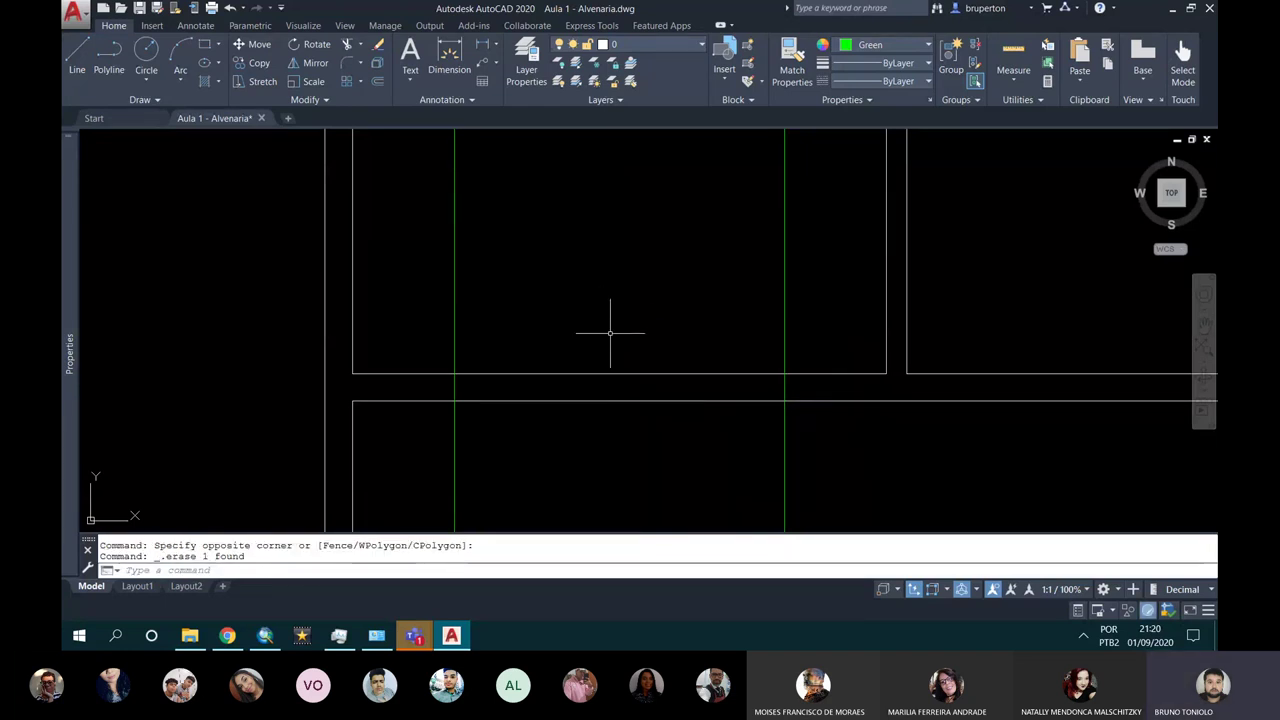
# Step: Trim the lower wall and construction lines to cut the door opening between the guides
pyautogui.write('TR')
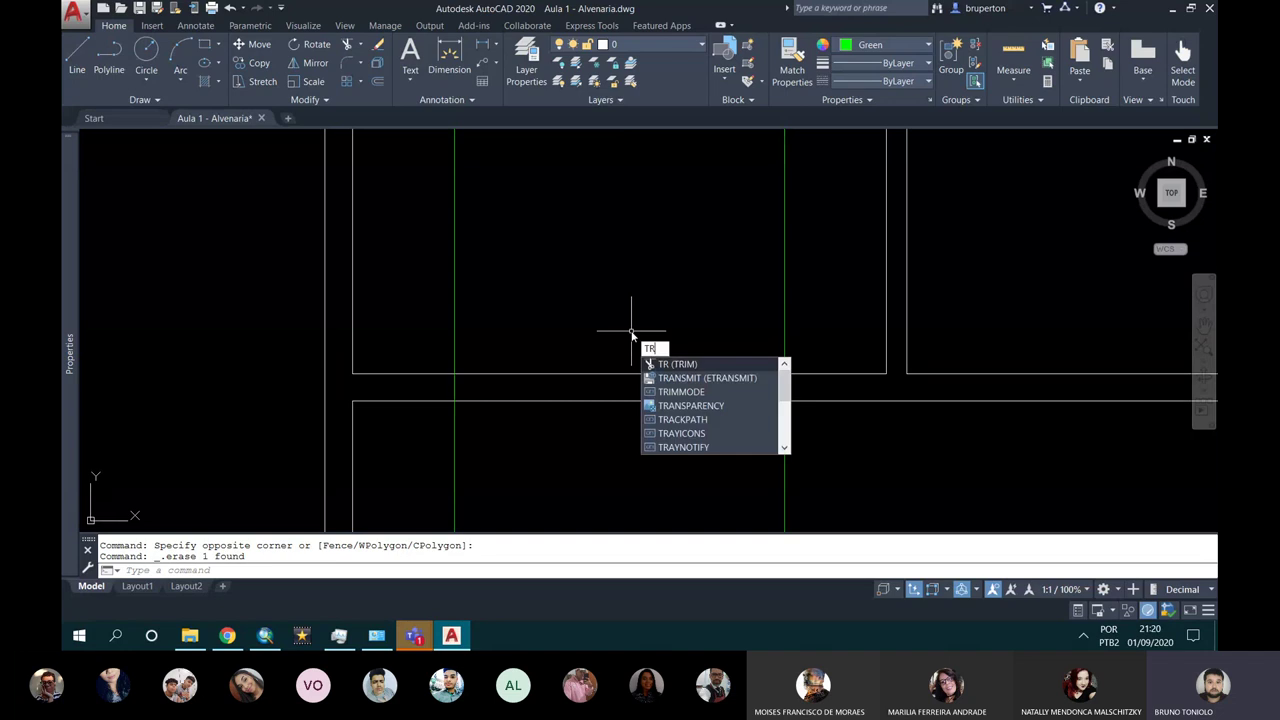
pyautogui.press('Return')
pyautogui.press('Return')
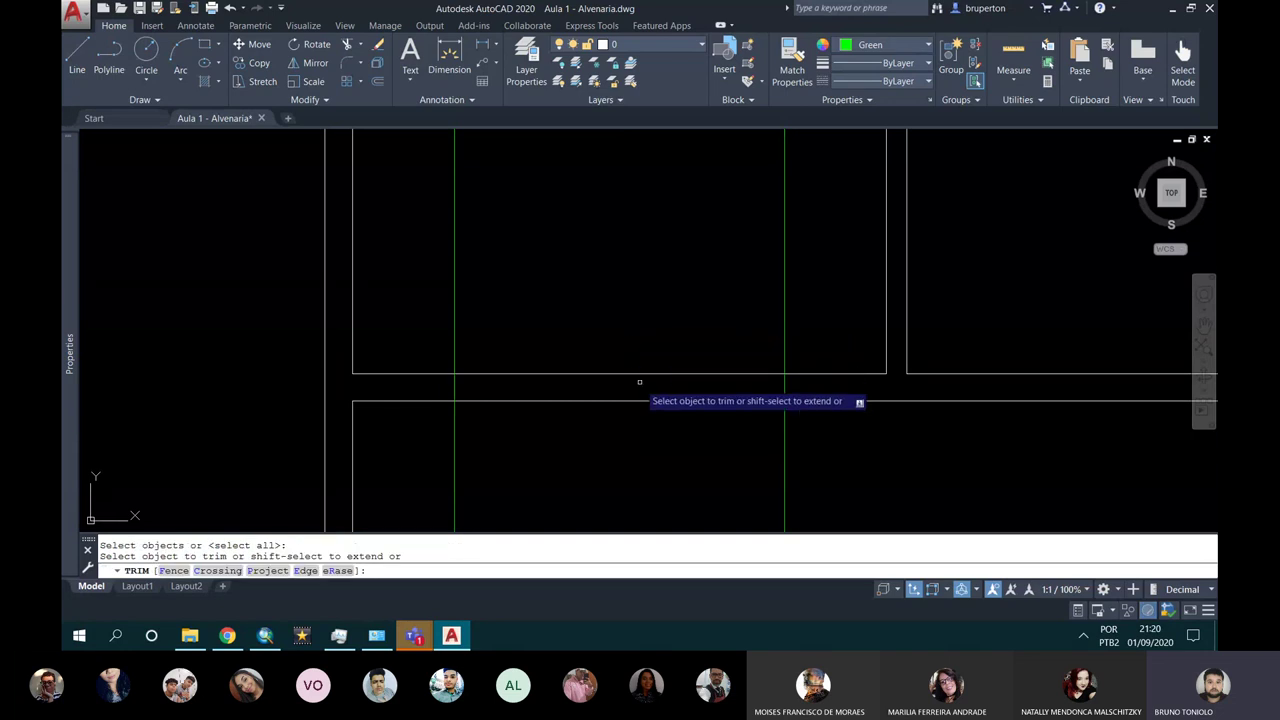
pyautogui.click(646, 404)
pyautogui.click(626, 383)
pyautogui.click(718, 350)
pyautogui.click(795, 341)
pyautogui.click(474, 338)
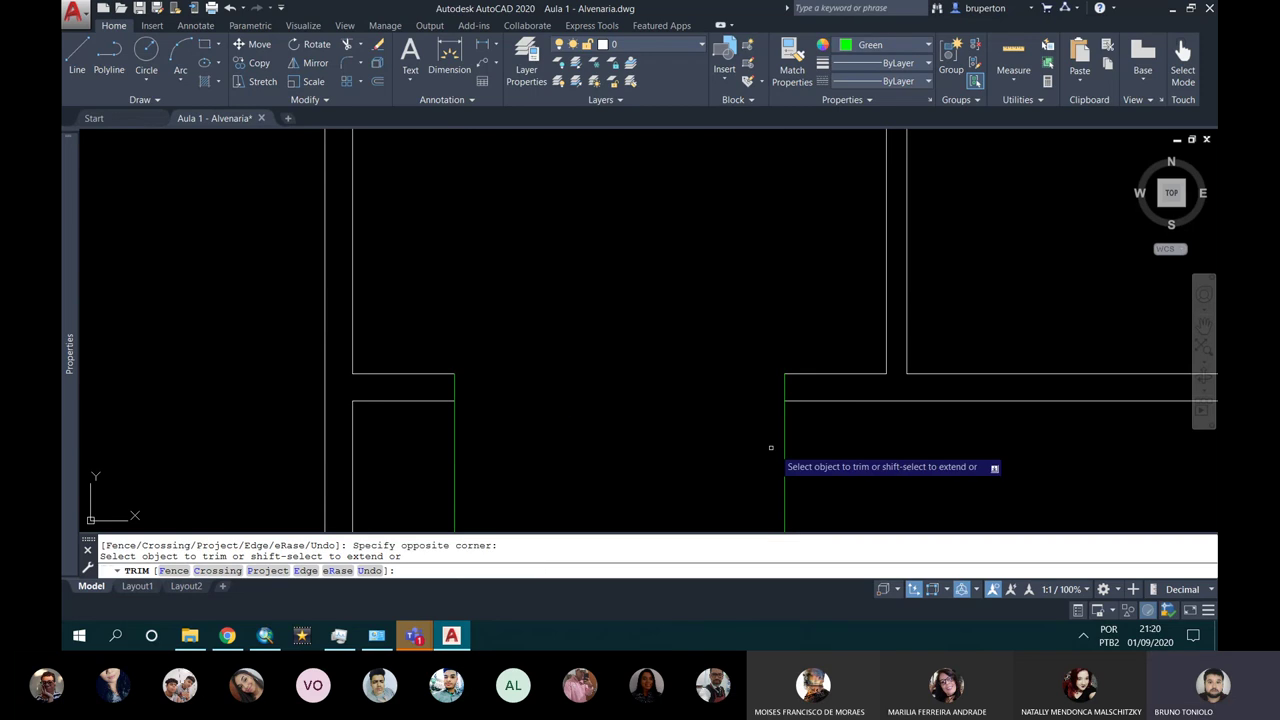
pyautogui.click(815, 456)
pyautogui.click(446, 450)
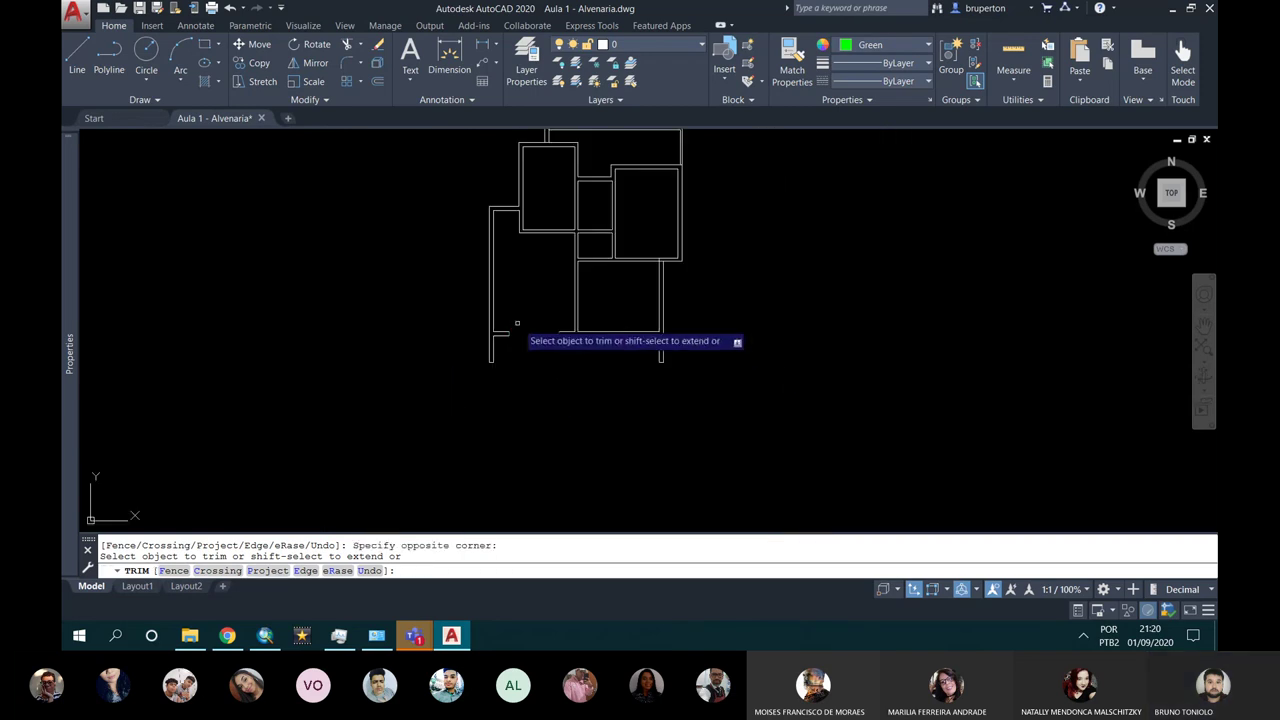
pyautogui.scroll(-2, 528, 352)
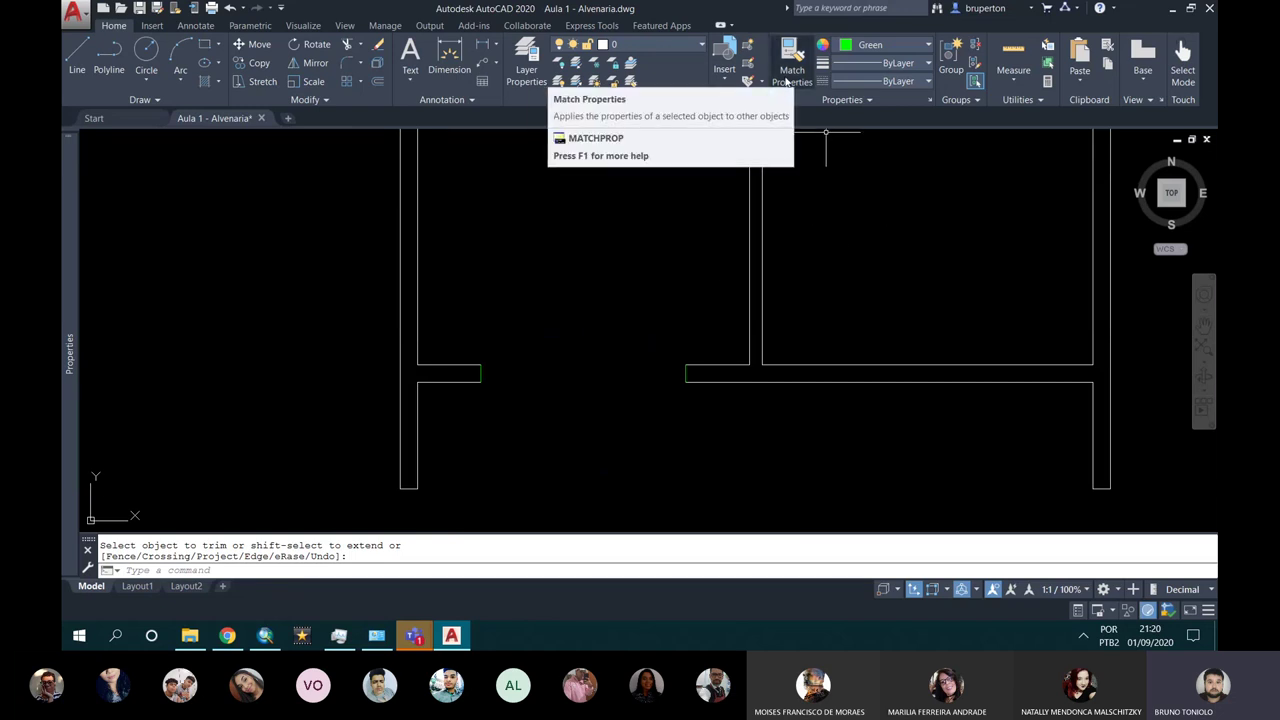
# Step: Match the green wall ends to a white wall's properties and dock AutoCAD beside the PDF
pyautogui.click(787, 78)
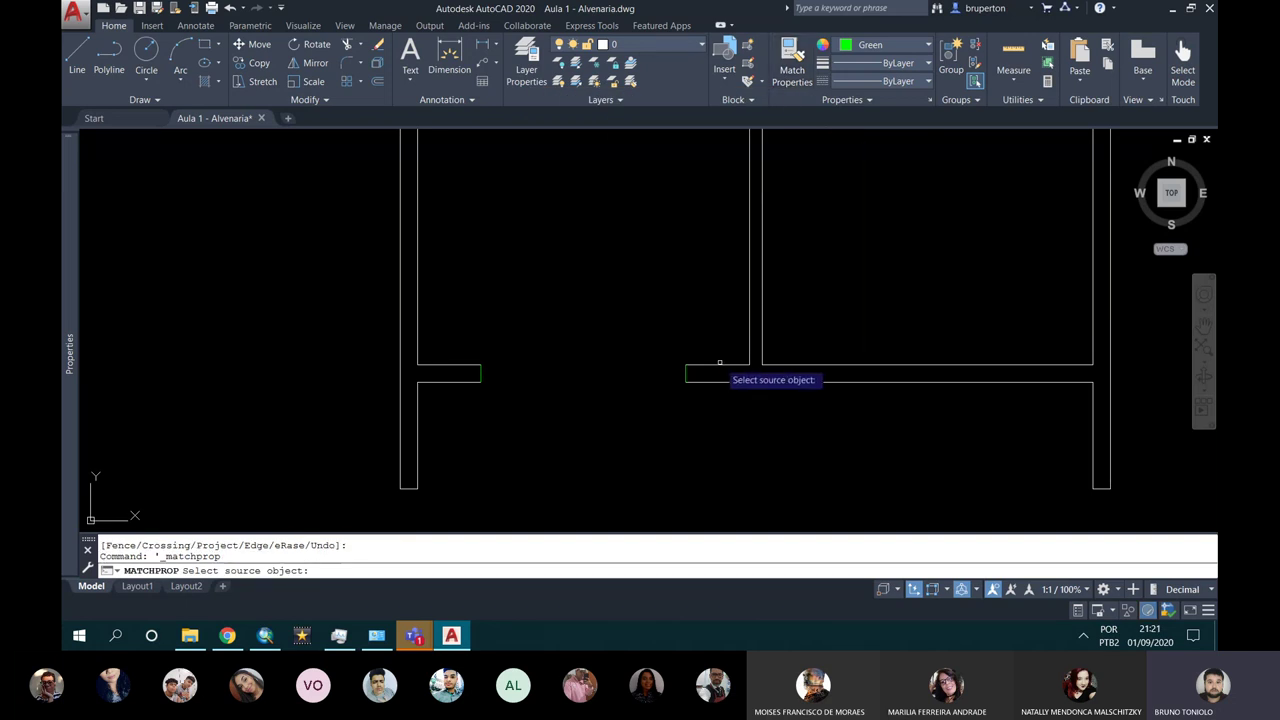
pyautogui.click(720, 364)
pyautogui.click(677, 347)
pyautogui.click(752, 378)
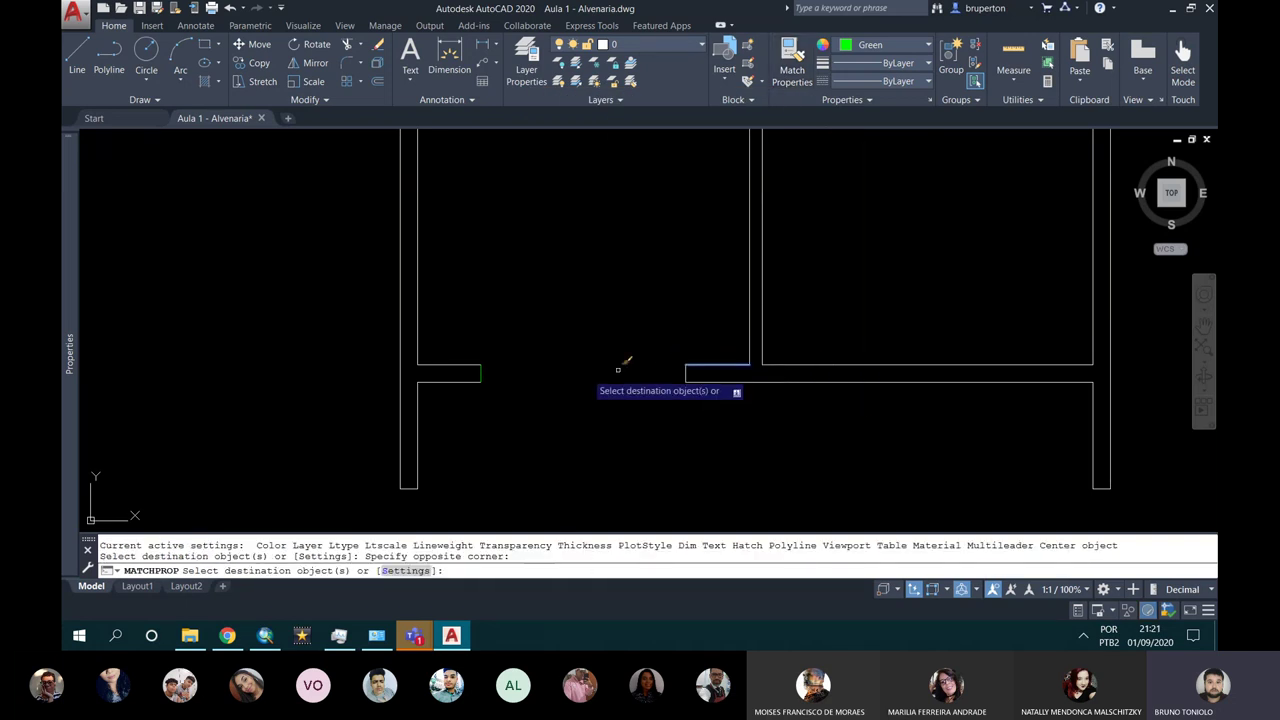
pyautogui.scroll(-4, 505, 368)
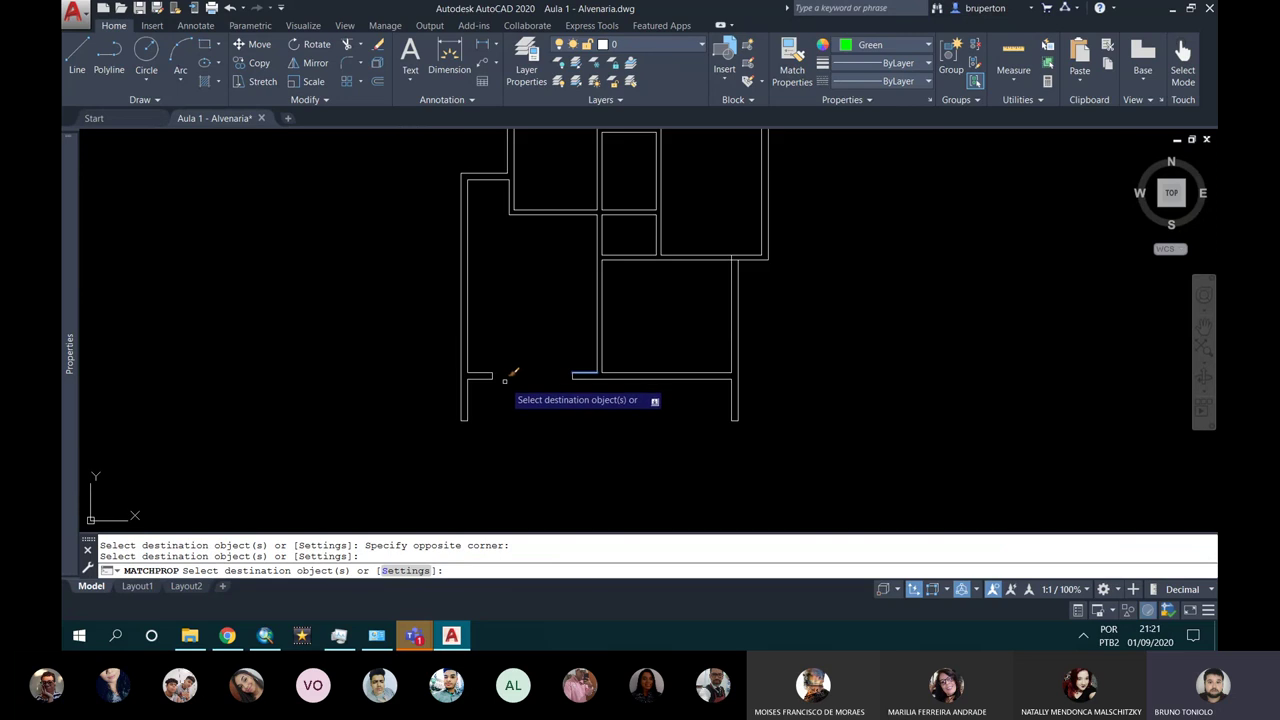
pyautogui.press('Escape')
pyautogui.scroll(1, 600, 414)
pyautogui.scroll(2, 604, 412)
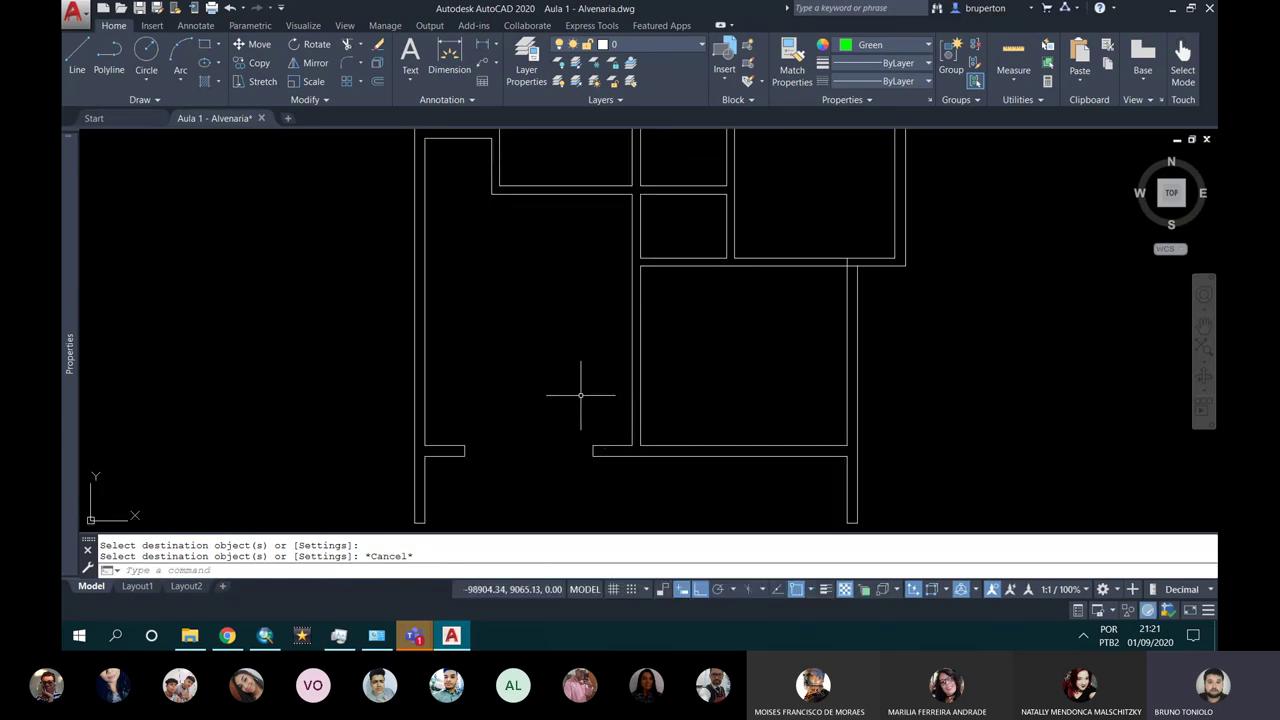
pyautogui.moveTo(630, 14)
pyautogui.mouseDown()
pyautogui.moveTo(1110, 145)
pyautogui.moveTo(1278, 150)
pyautogui.mouseUp()
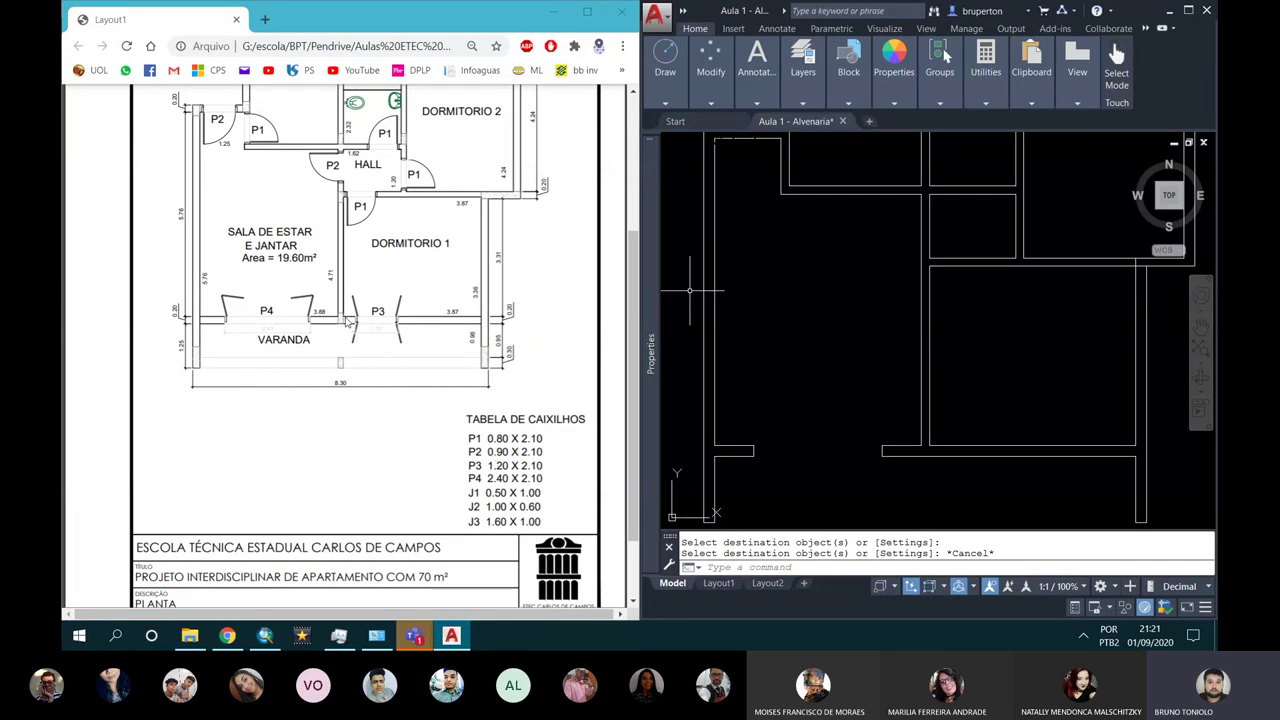
# Step: Place a vertical construction line (XL) at the lower wall's end
pyautogui.scroll(-1, 860, 360)
pyautogui.scroll(1, 911, 428)
pyautogui.scroll(3, 911, 428)
pyautogui.moveTo(895, 360); pyautogui.dragTo(793, 458, button='middle')
pyautogui.scroll(-1, 793, 458)
pyautogui.write('o')
pyautogui.press('Return')
pyautogui.press('Escape')
pyautogui.write('xl')
pyautogui.press('Return')
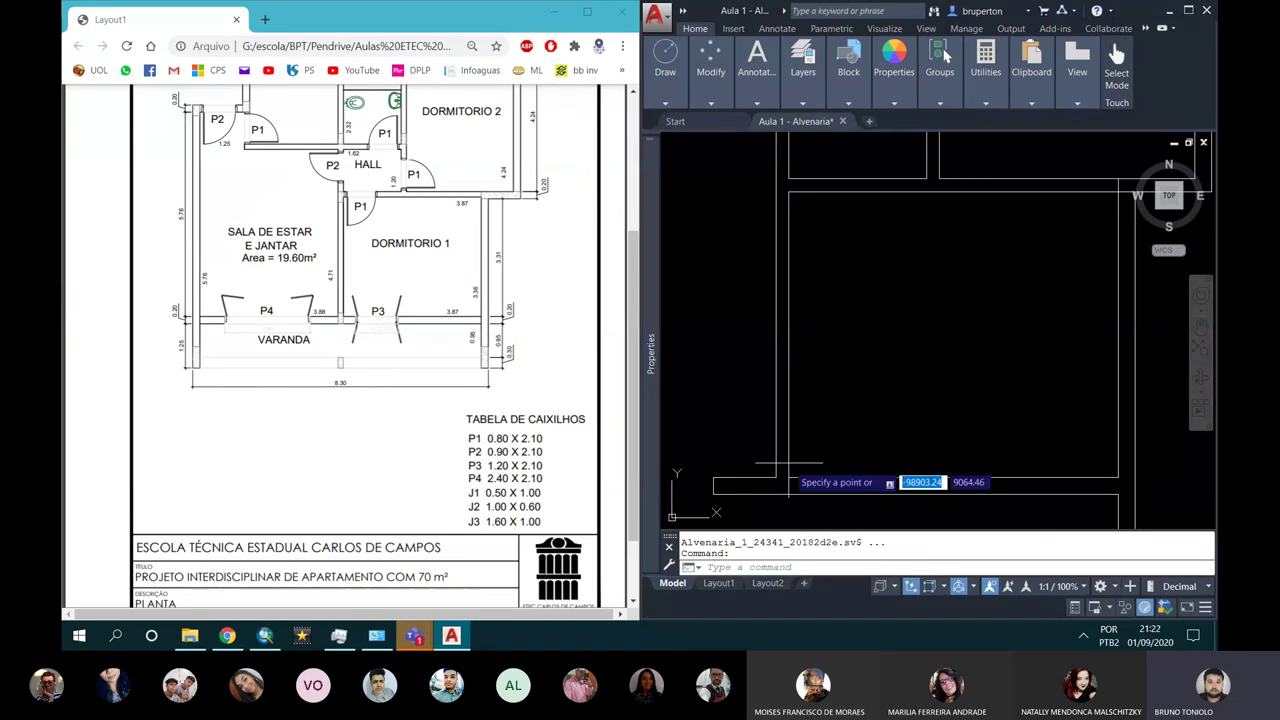
pyautogui.moveTo(792, 490); pyautogui.dragTo(781, 429, button='middle')
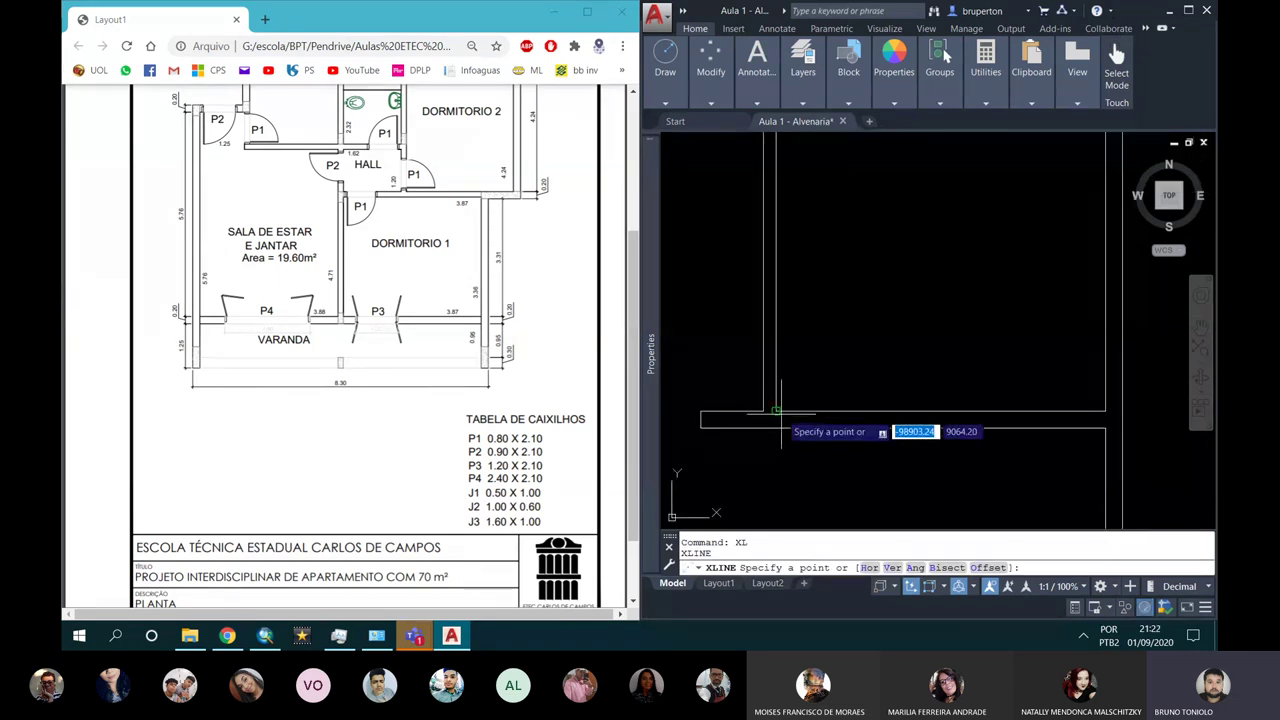
pyautogui.click(781, 411)
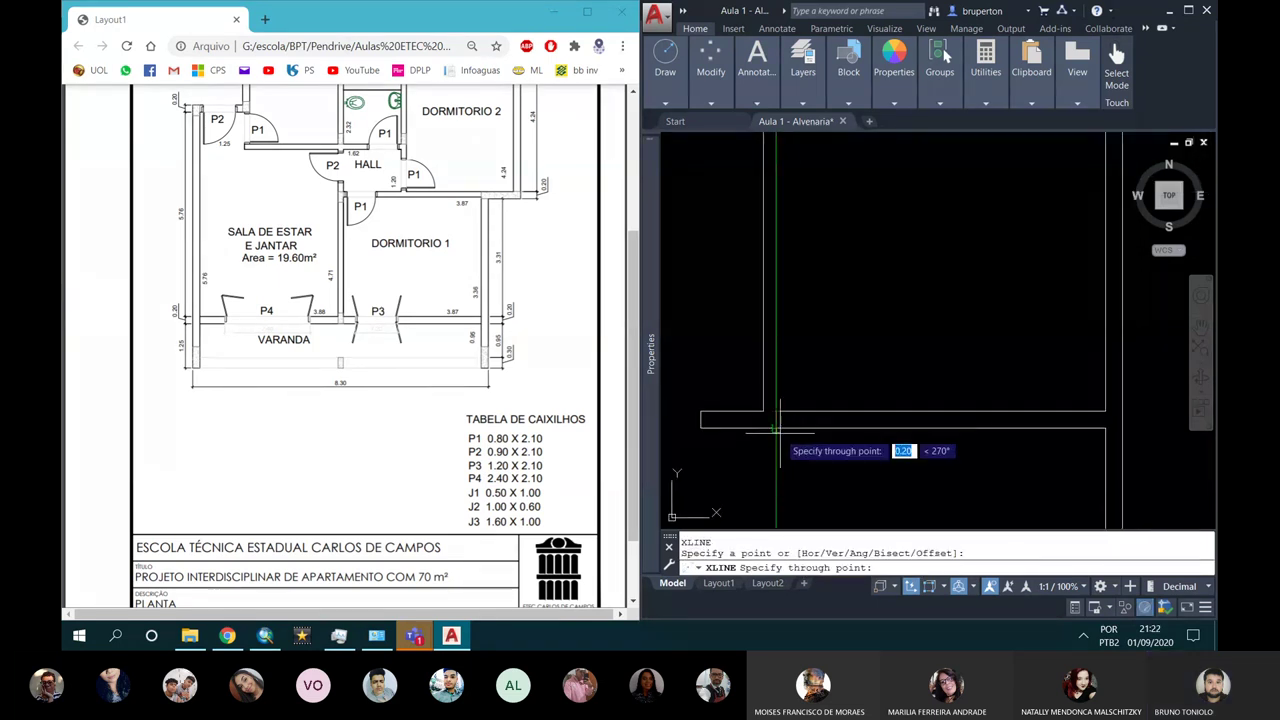
pyautogui.click(798, 437)
pyautogui.press('Escape')
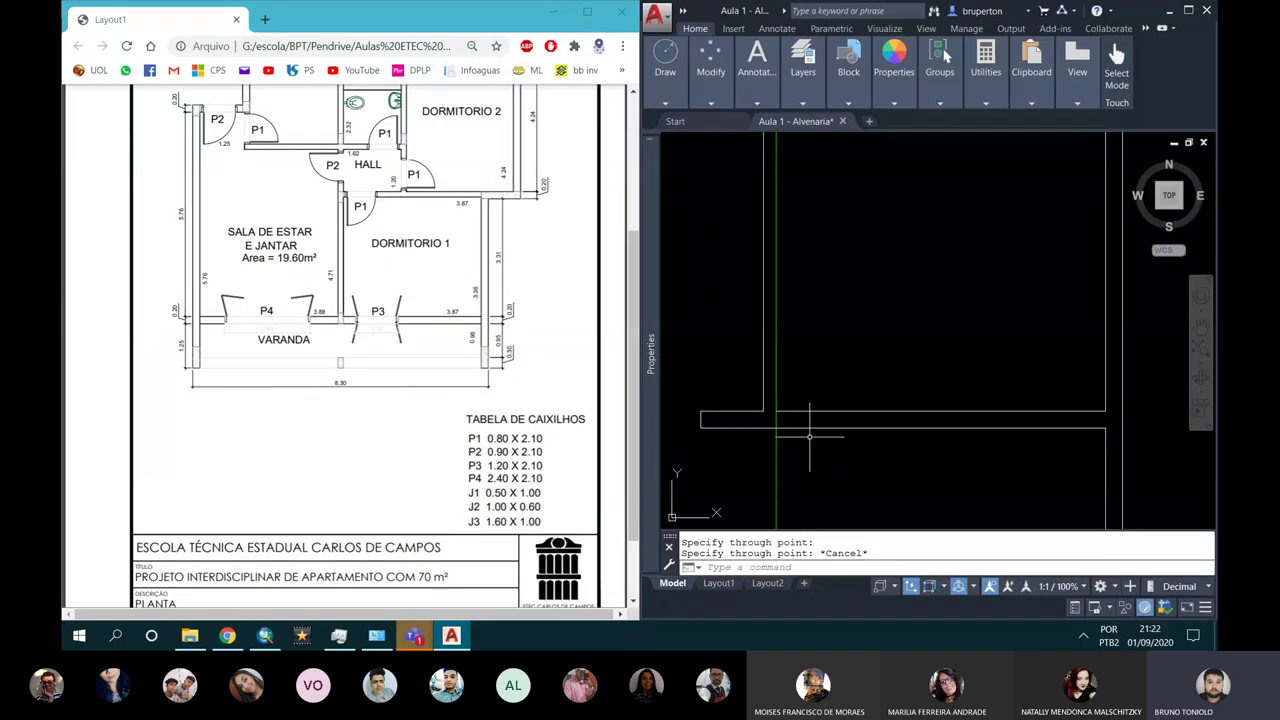
# Step: Offset the construction line 0.40 to the right
pyautogui.write('o')
pyautogui.press('Return')
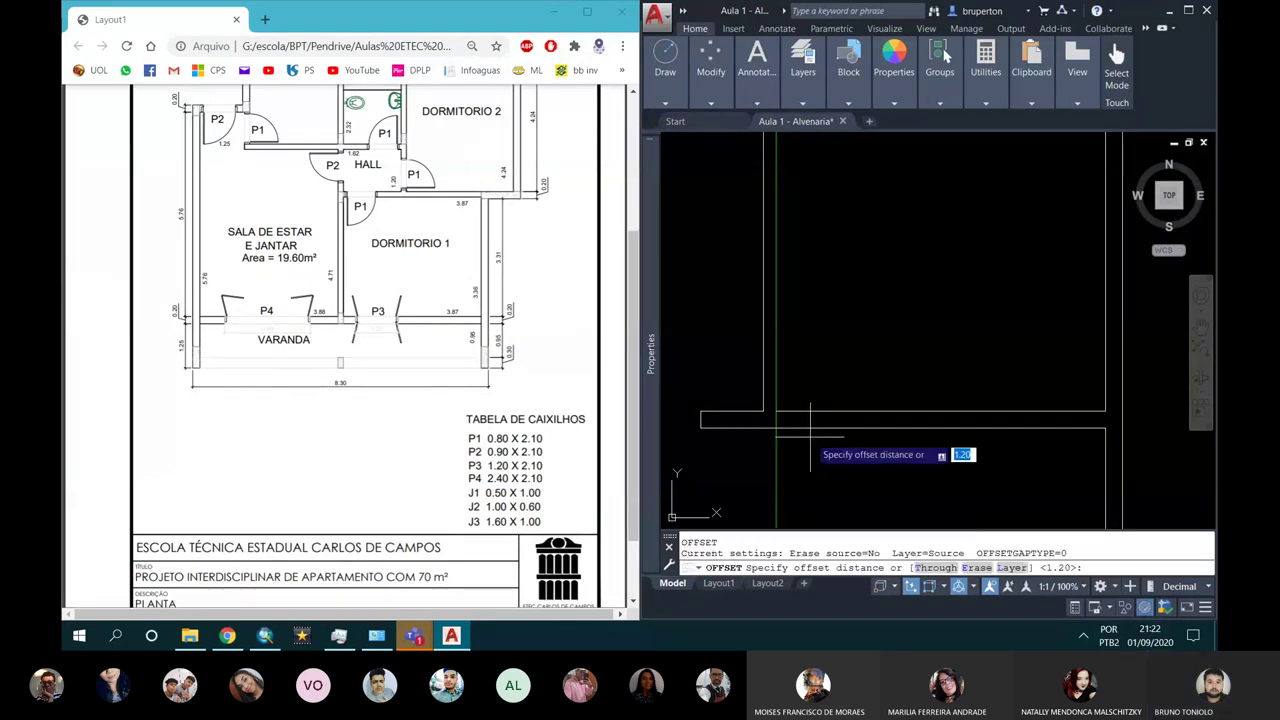
pyautogui.write('0.4')
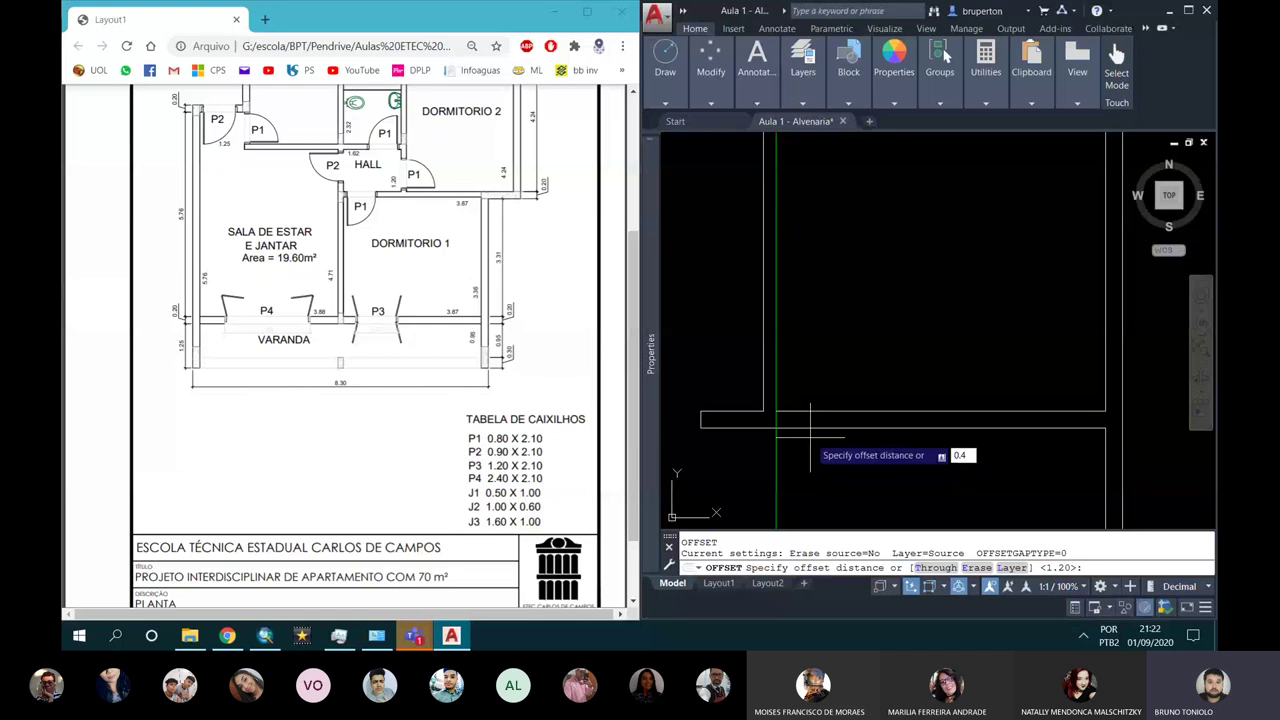
pyautogui.press('Return')
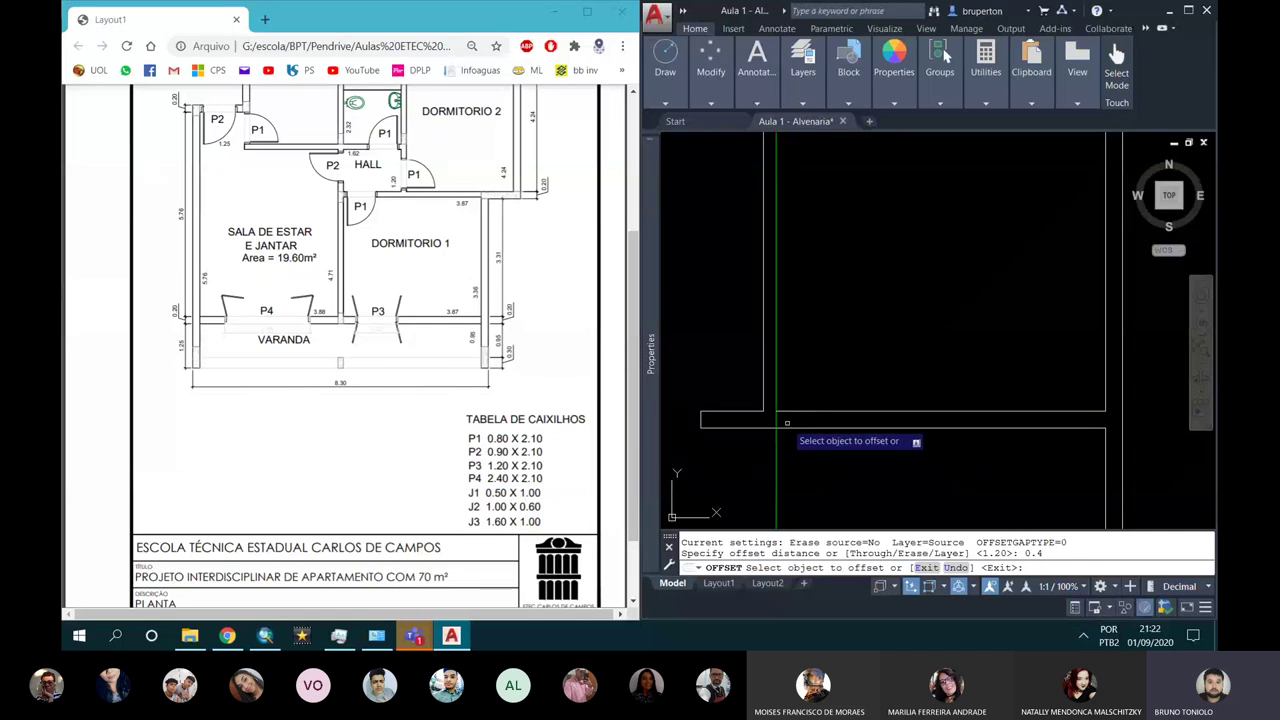
pyautogui.click(776, 418)
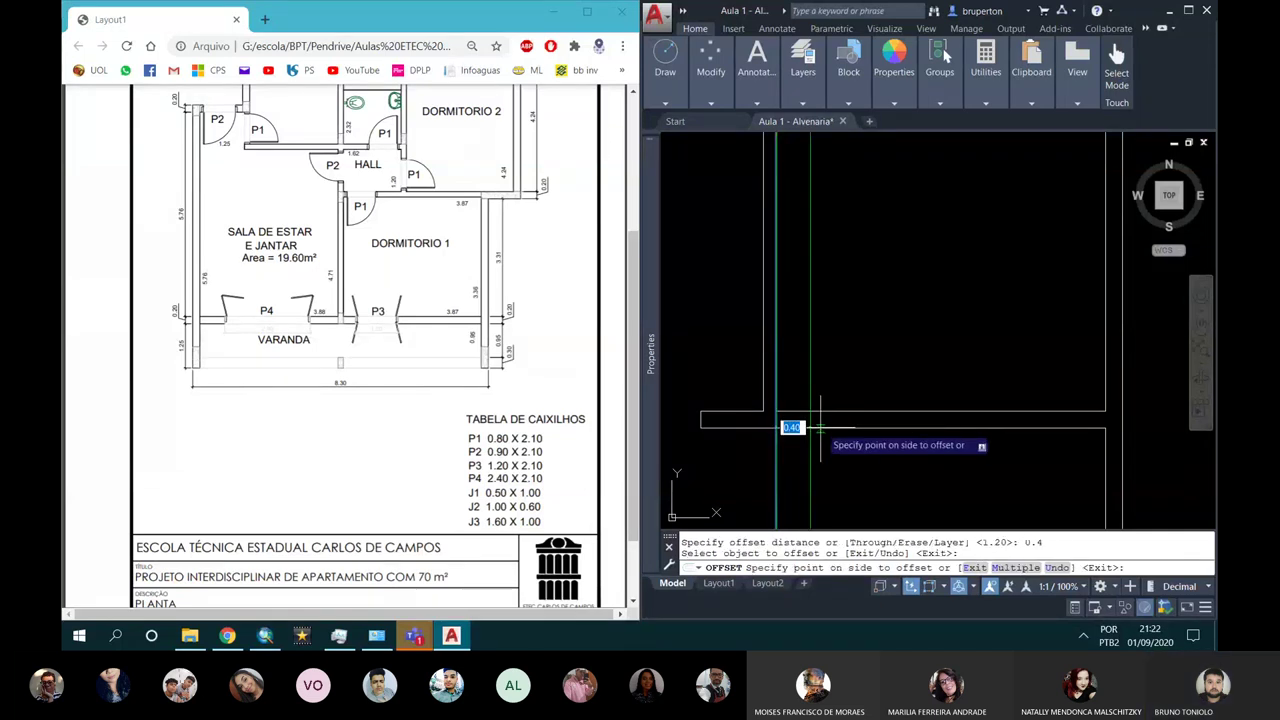
pyautogui.click(820, 428)
pyautogui.press('Escape')
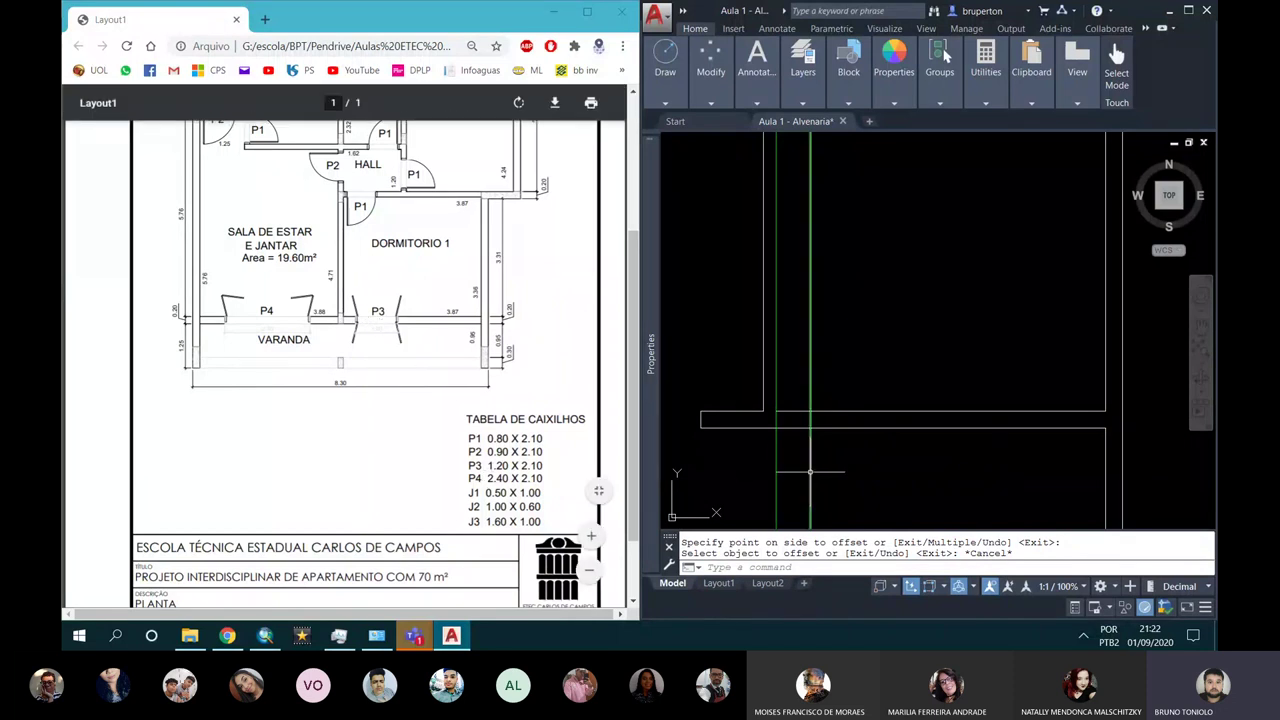
# Step: Offset that copy a further 1.20 to the right, then select the original construction line
pyautogui.press('Return')
pyautogui.write('1.2')
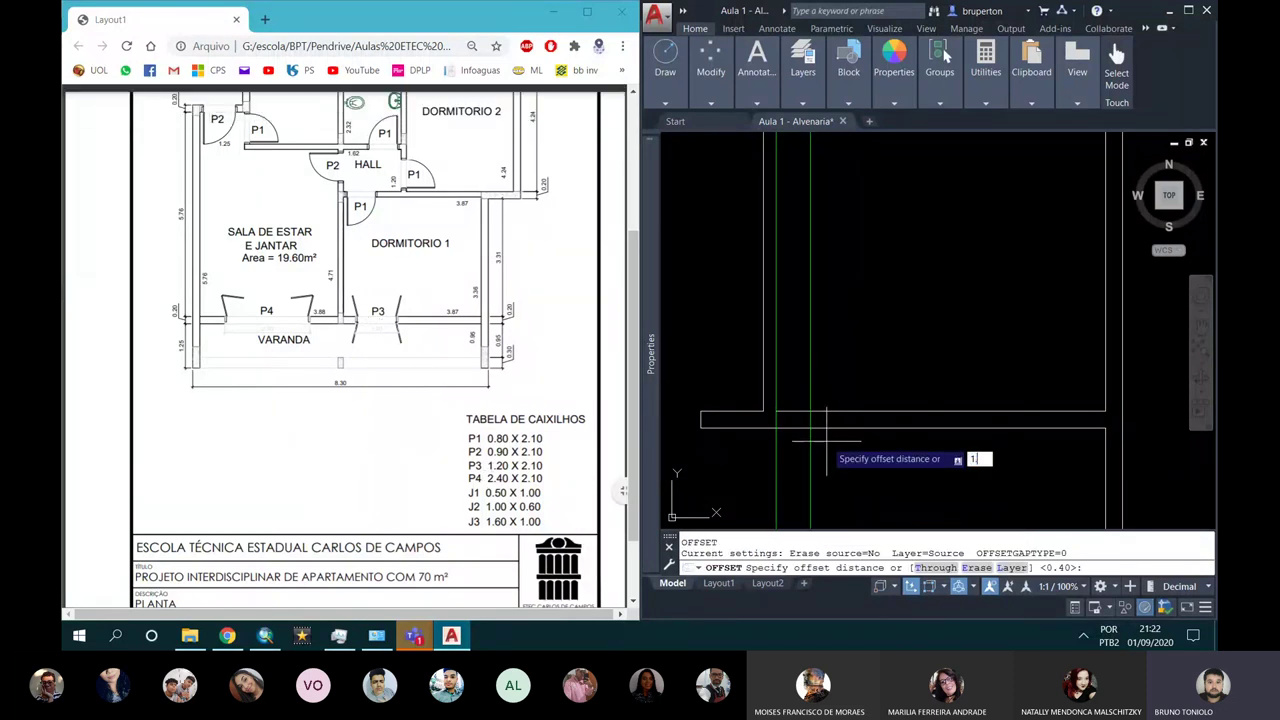
pyautogui.press('Return')
pyautogui.click(810, 420)
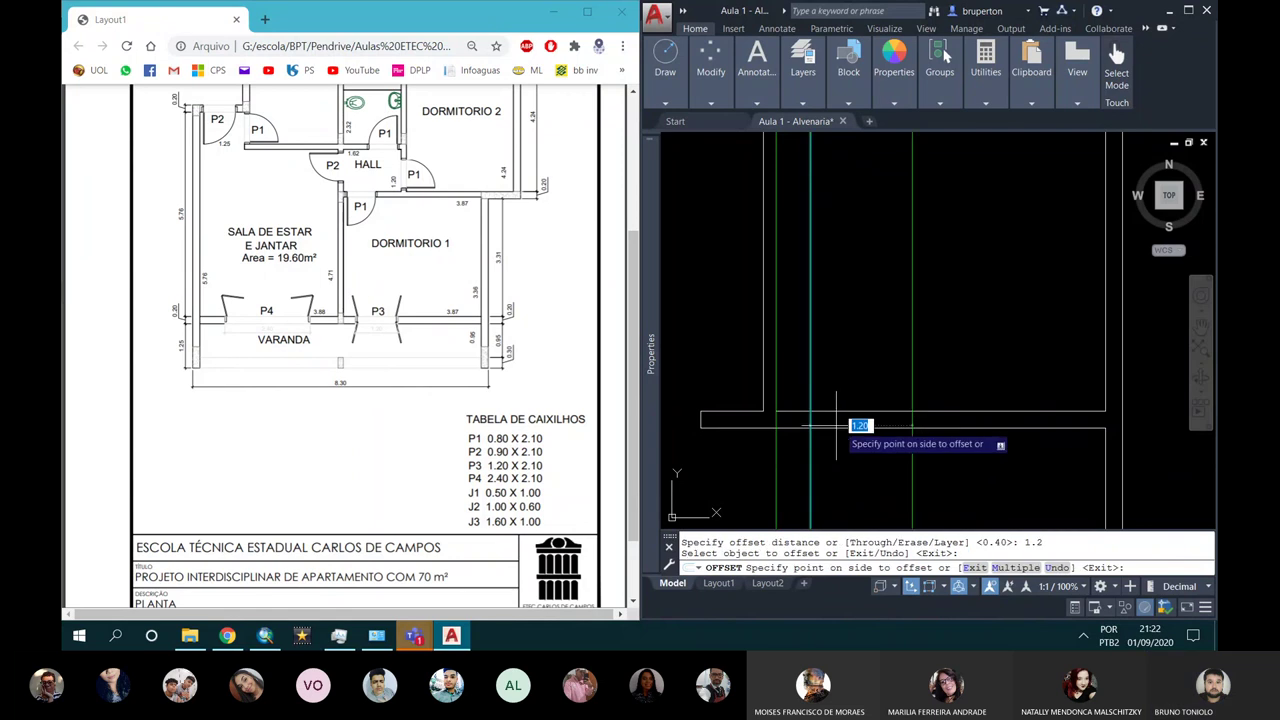
pyautogui.click(882, 432)
pyautogui.press('Escape')
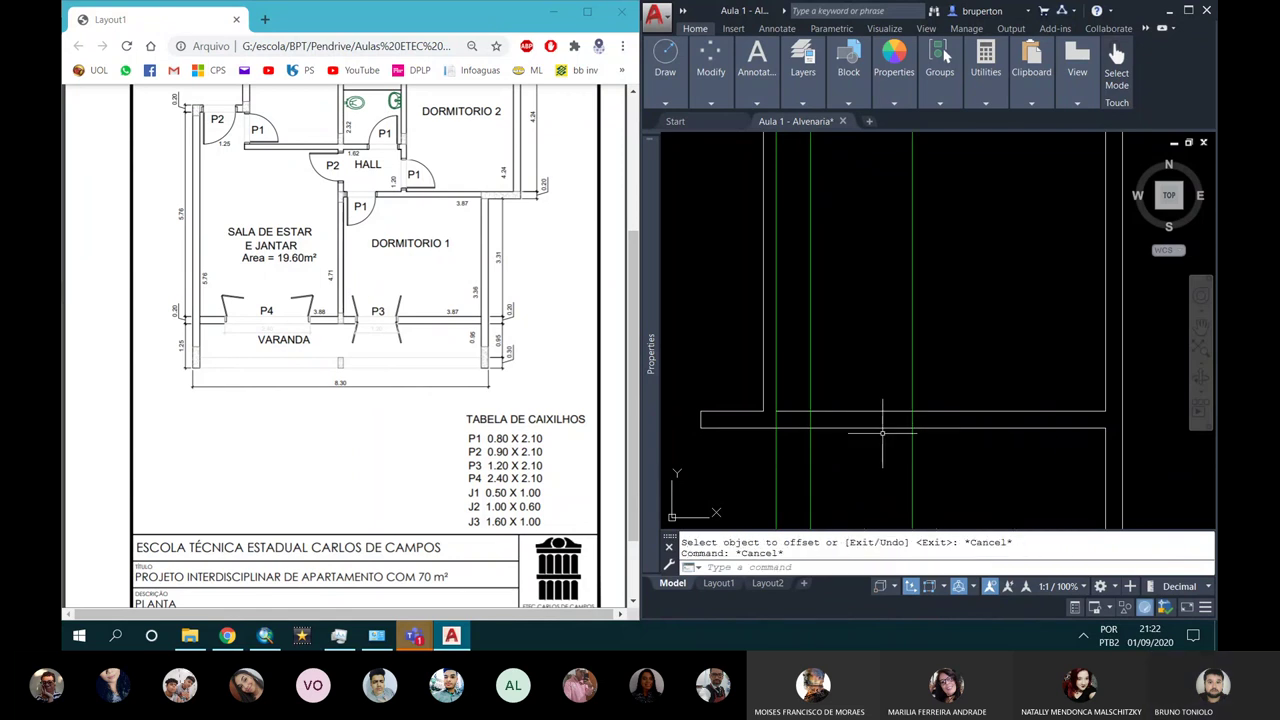
pyautogui.click(780, 465)
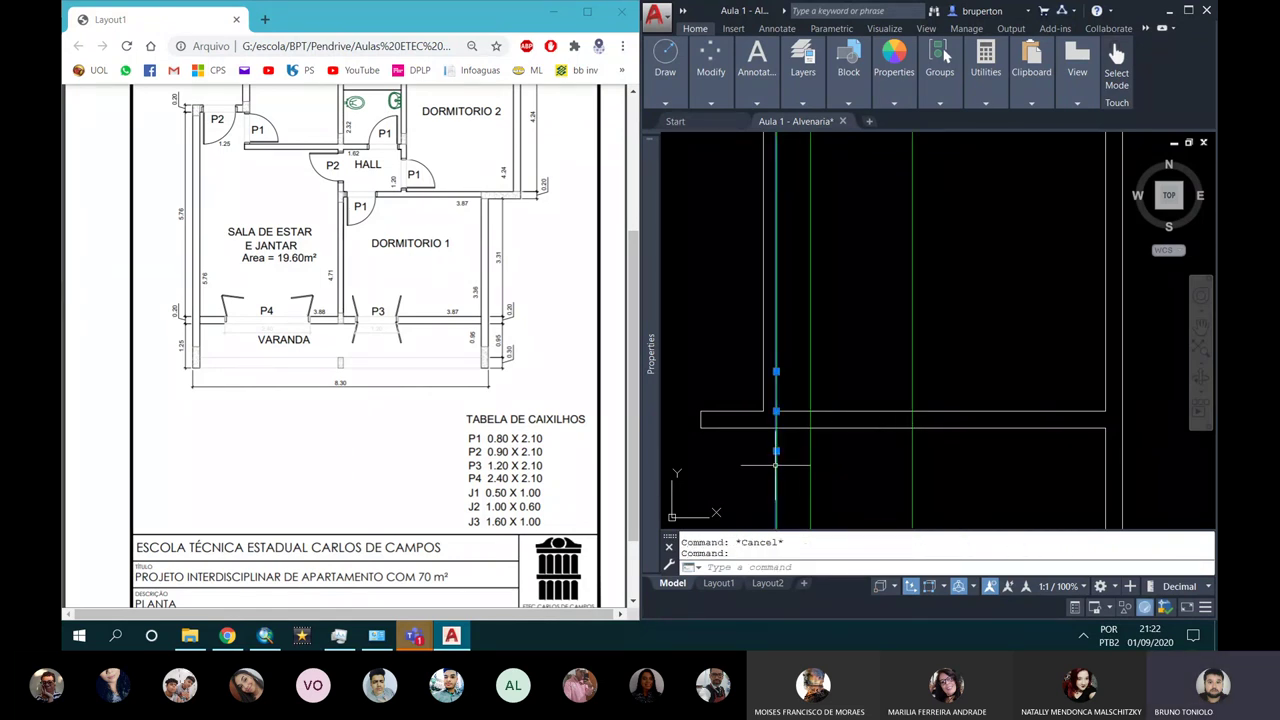
# Step: Delete the original construction line and trim the lower wall to open the 1.20 door gap
pyautogui.press('Delete')
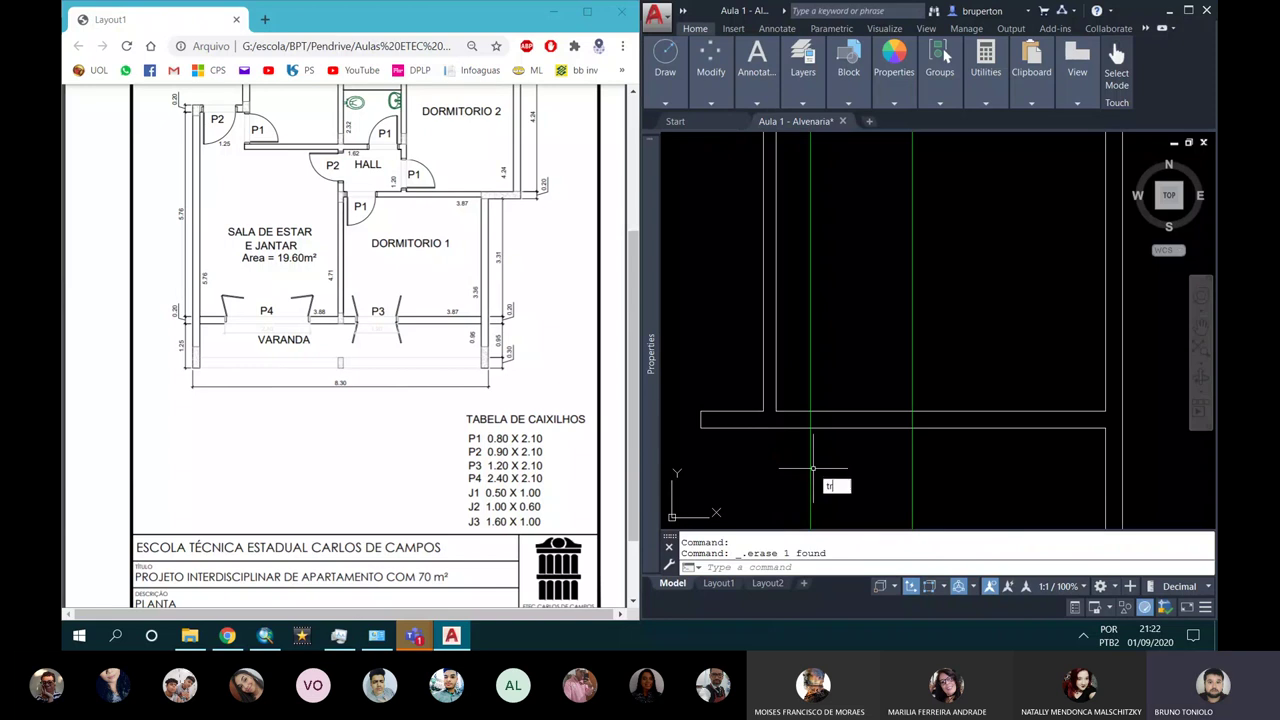
pyautogui.press('Return')
pyautogui.click(943, 466)
pyautogui.click(808, 482)
pyautogui.click(915, 405)
pyautogui.click(811, 390)
pyautogui.click(862, 428)
pyautogui.click(800, 350)
pyautogui.press('Return')
pyautogui.scroll(-5, 936, 410)
pyautogui.scroll(4, 936, 410)
pyautogui.scroll(2, 915, 385)
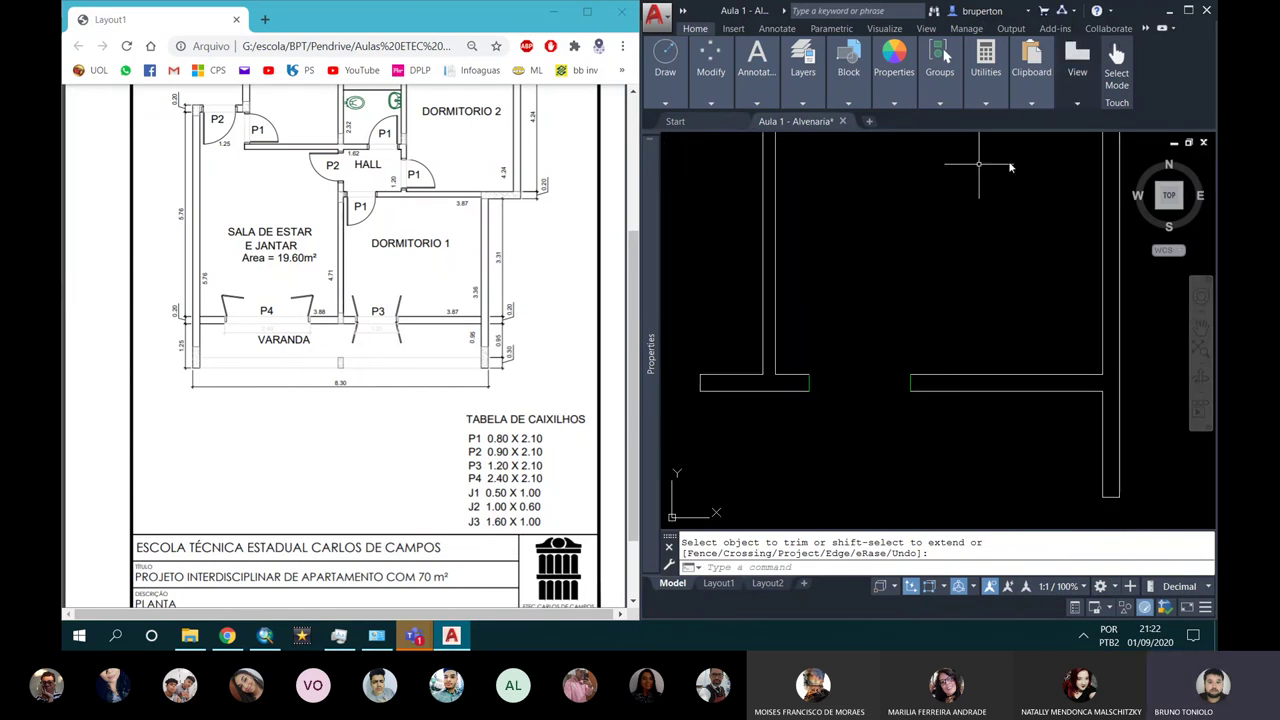
# Step: Match the new wall ends to a white wall line's properties
pyautogui.write('MA')
pyautogui.press('Return')
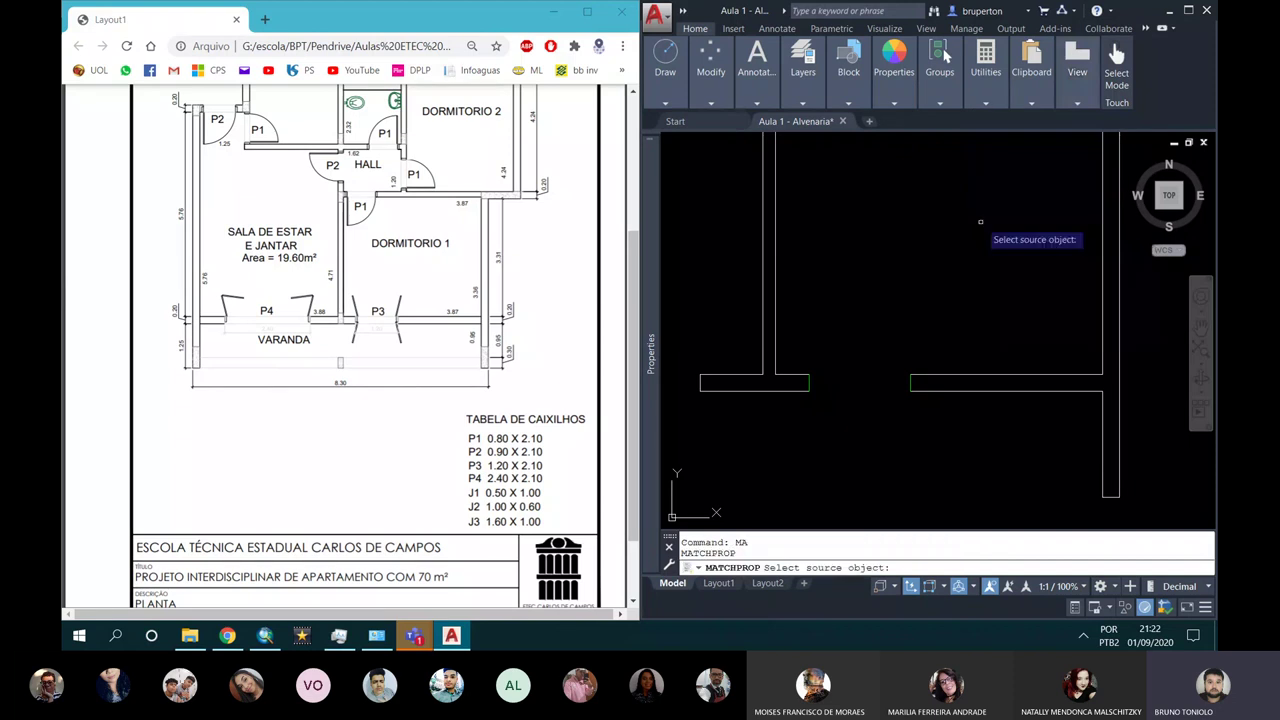
pyautogui.click(944, 369)
pyautogui.click(772, 312)
pyautogui.click(925, 400)
pyautogui.press('Return')
pyautogui.scroll(-3, 931, 406)
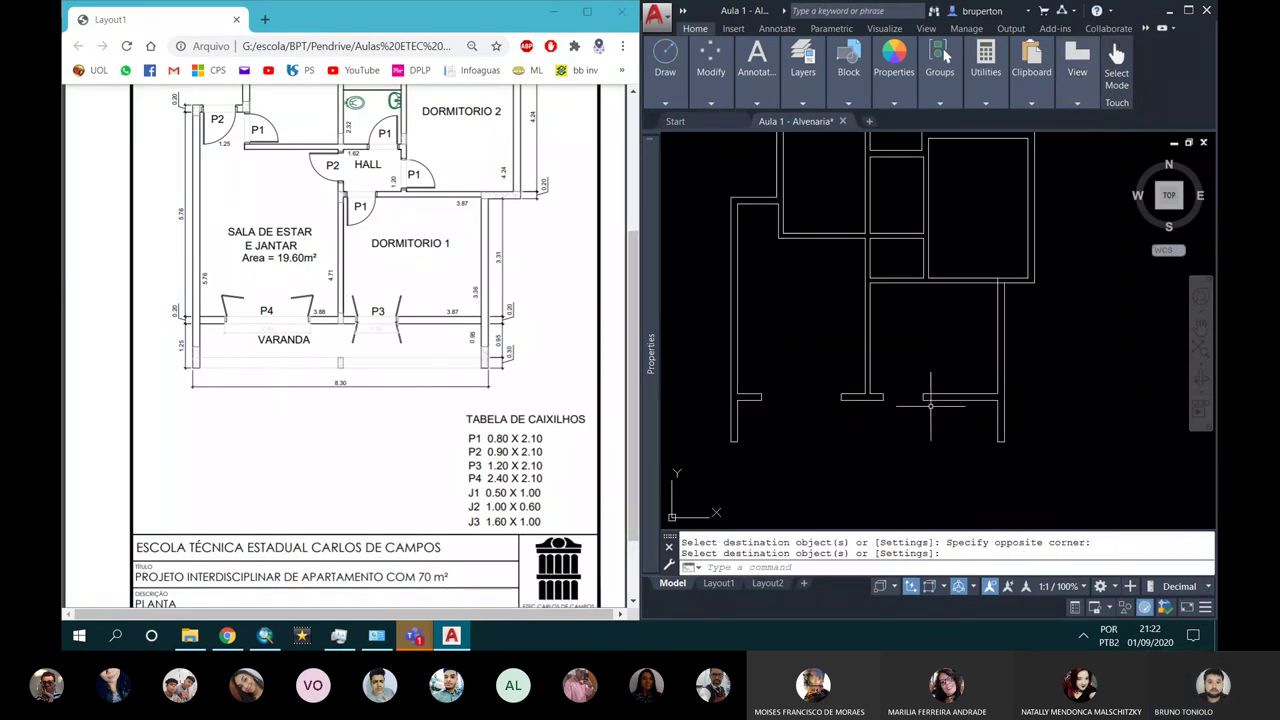
pyautogui.scroll(1, 856, 408)
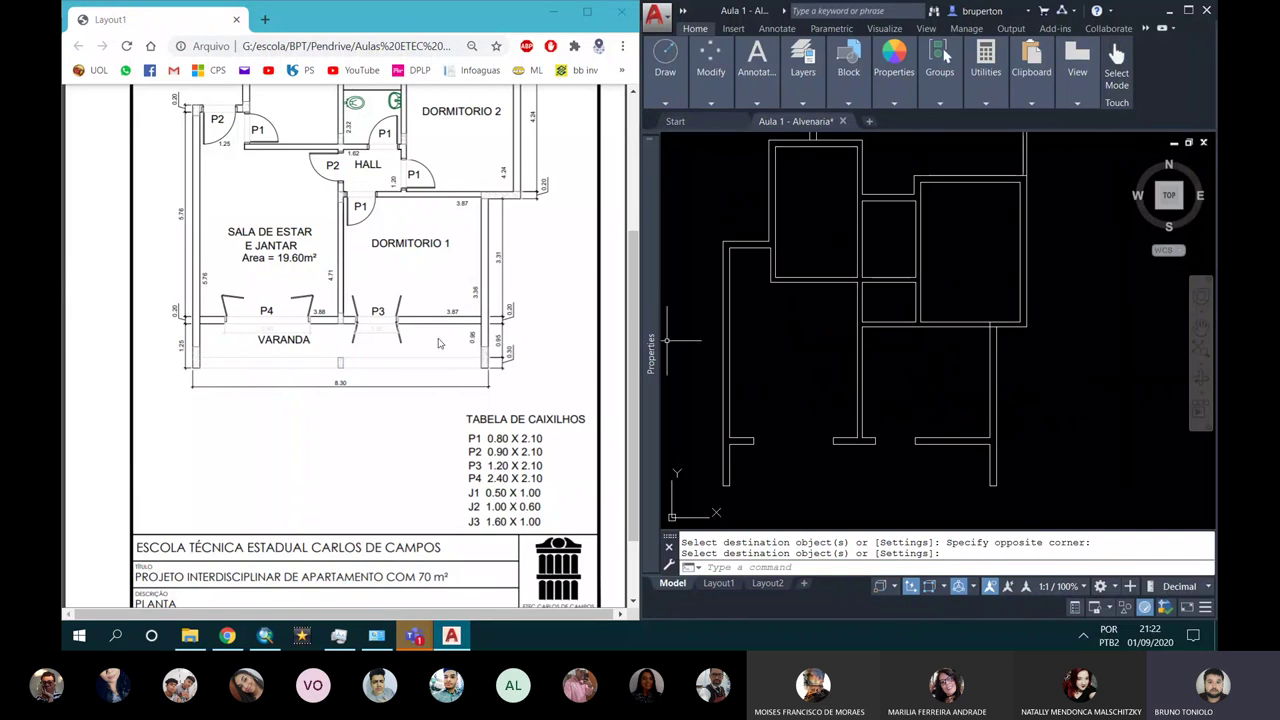
# Step: Scroll the reference PDF up to show the kitchen (COZINHA), bathroom and window J3
pyautogui.scroll(1, 428, 342)
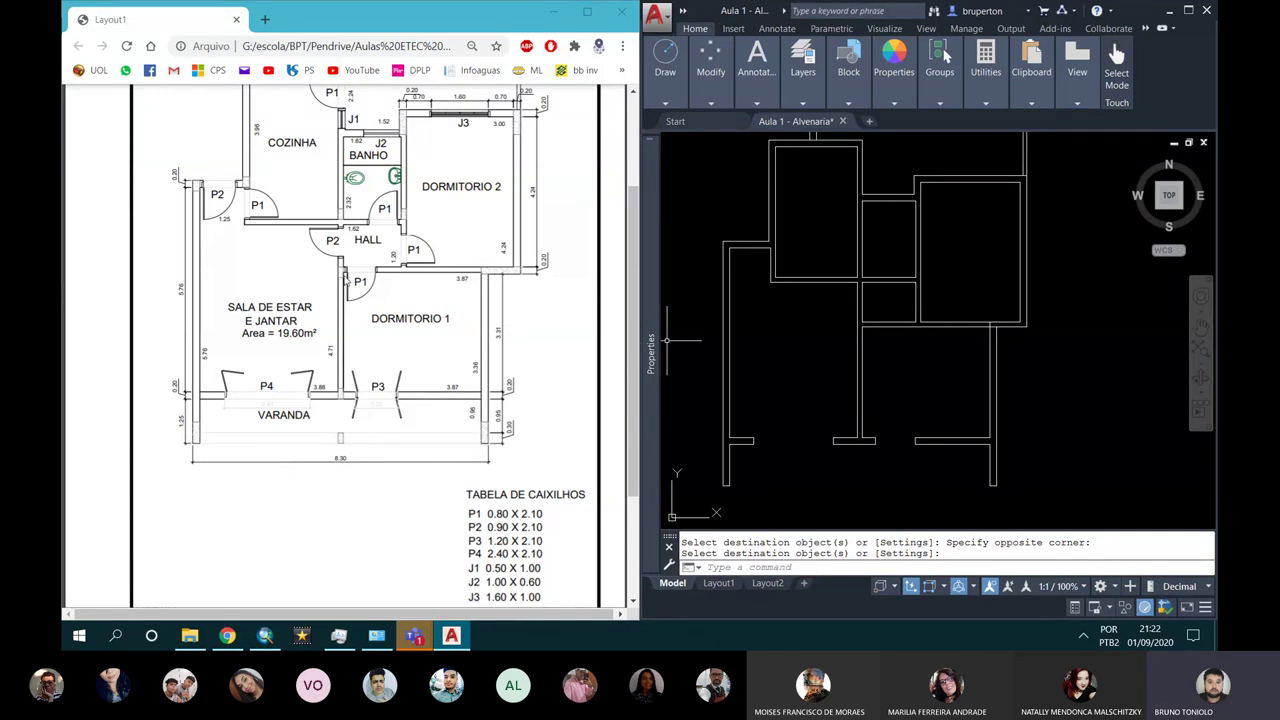
pyautogui.scroll(2, 874, 340)
pyautogui.scroll(2, 900, 283)
# Step: Draw a 0.15 line starting at the wall corner
pyautogui.moveTo(910, 283); pyautogui.dragTo(834, 276, button='middle')
pyautogui.write('l')
pyautogui.press('Return')
pyautogui.click(789, 321)
pyautogui.write('0.15')
pyautogui.press('Return')
pyautogui.press('Return')
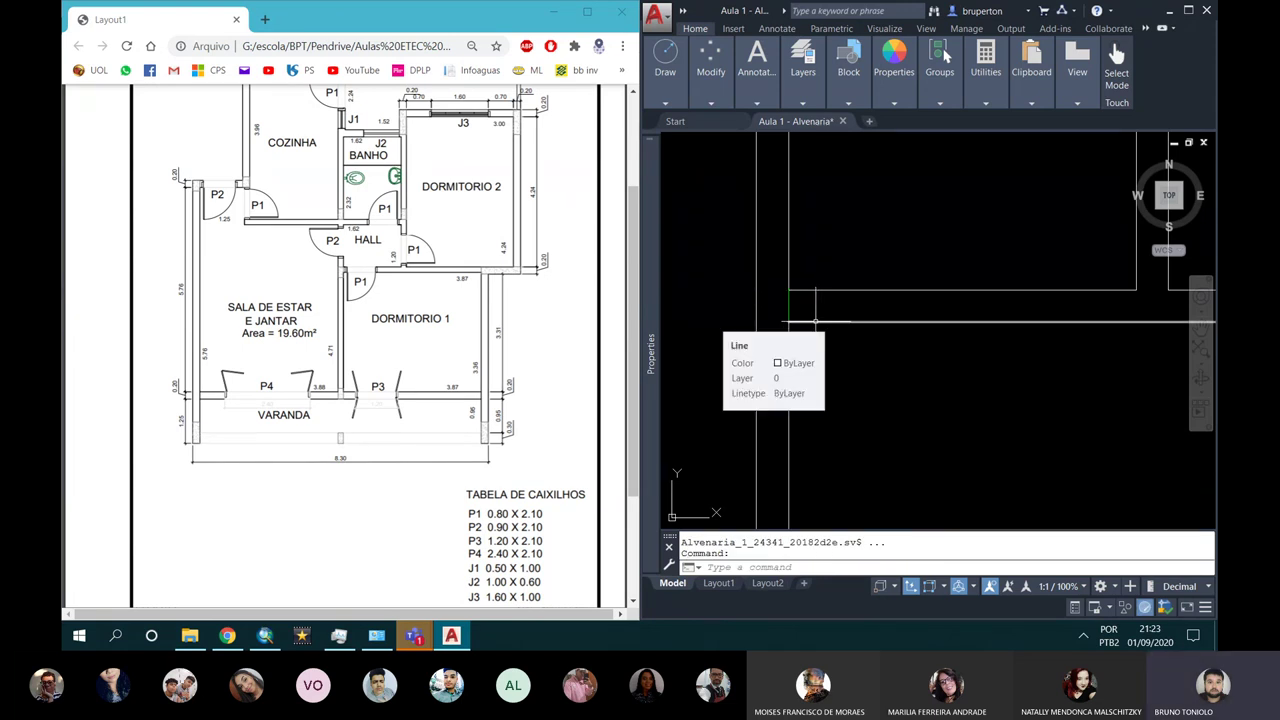
# Step: Offset the short vertical line 0.10 to the right
pyautogui.write('o')
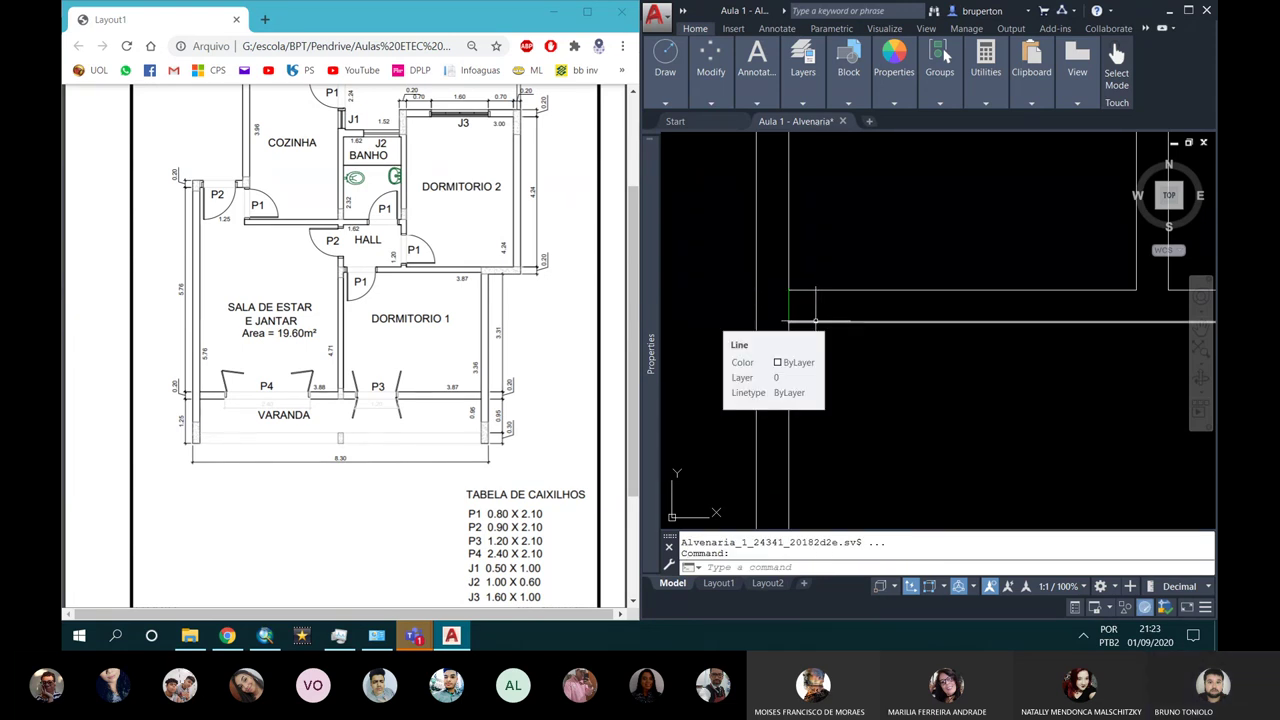
pyautogui.press('Return')
pyautogui.write('.1')
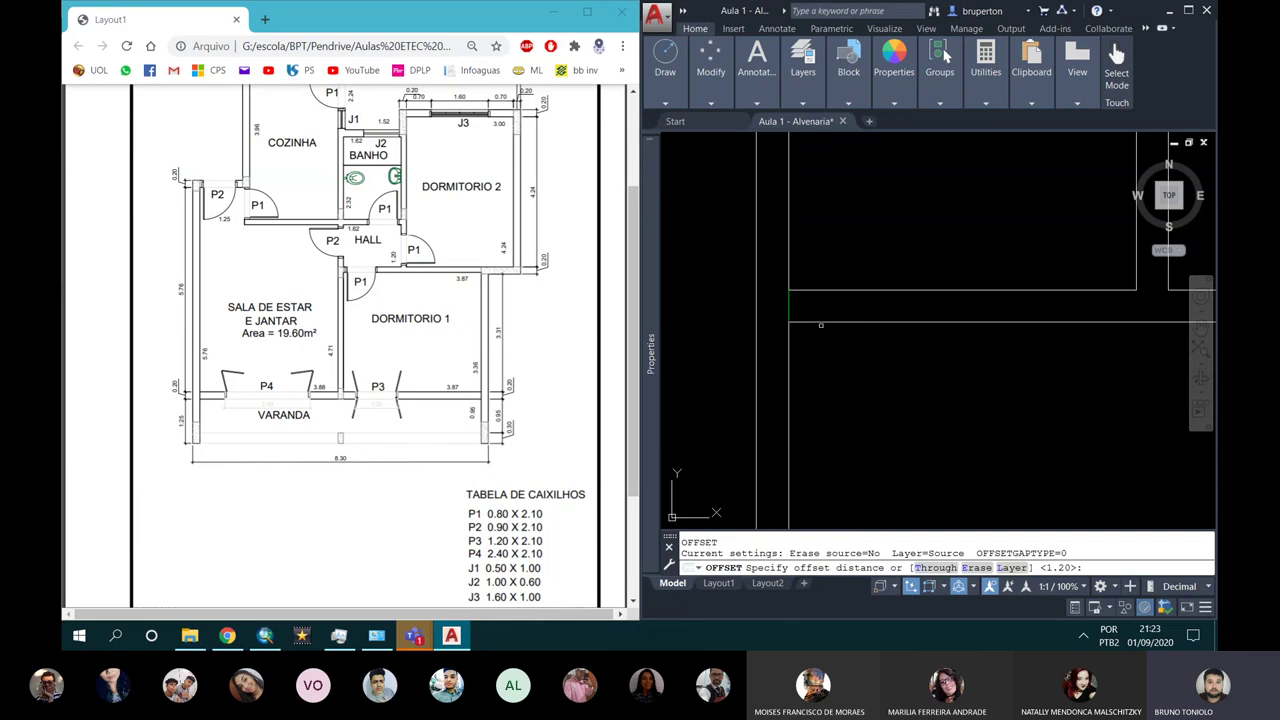
pyautogui.press('Return')
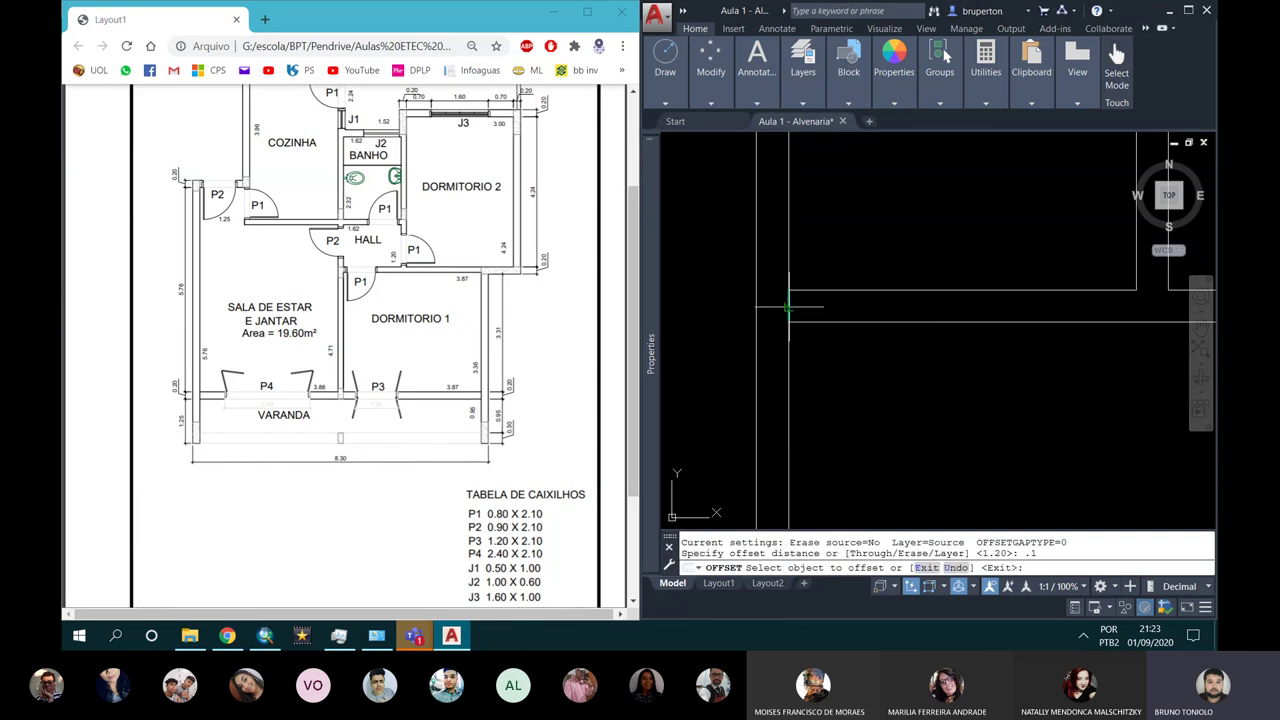
pyautogui.click(790, 310)
pyautogui.click(881, 322)
pyautogui.press('Escape')
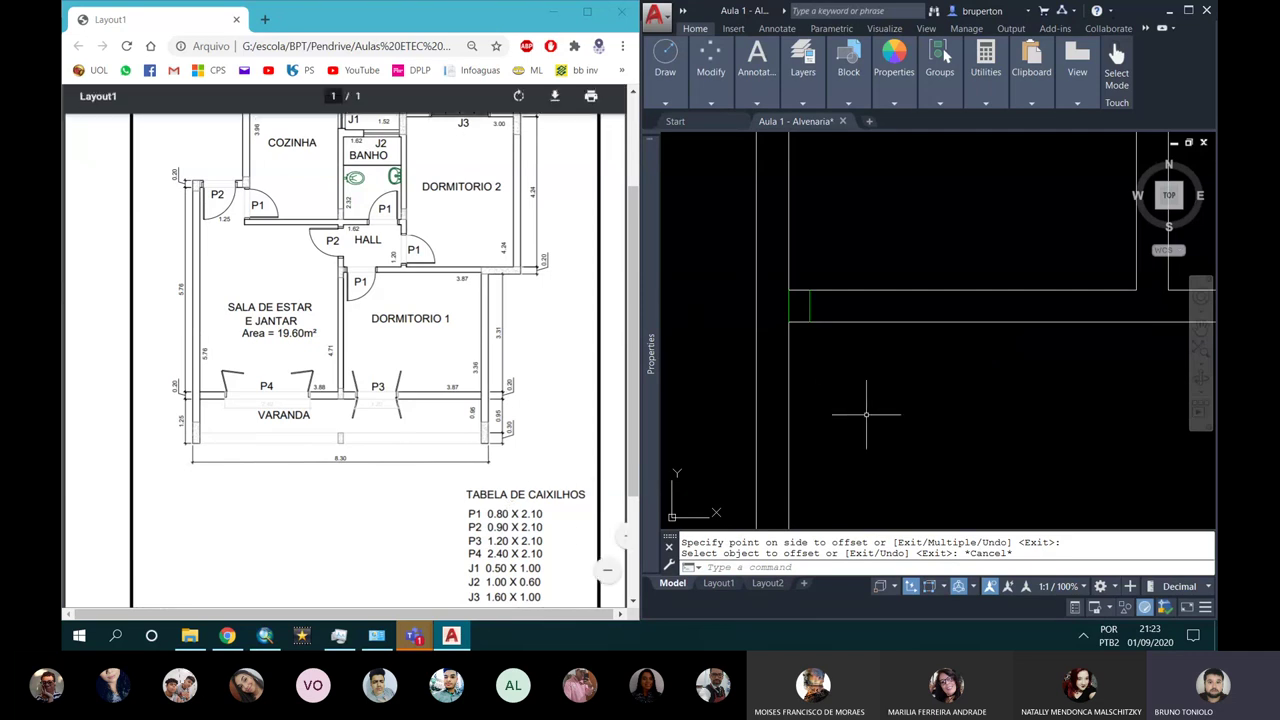
# Step: Offset the wall line 0.80 to mark the door opening's other side
pyautogui.write('o')
pyautogui.press('Return')
pyautogui.write('.')
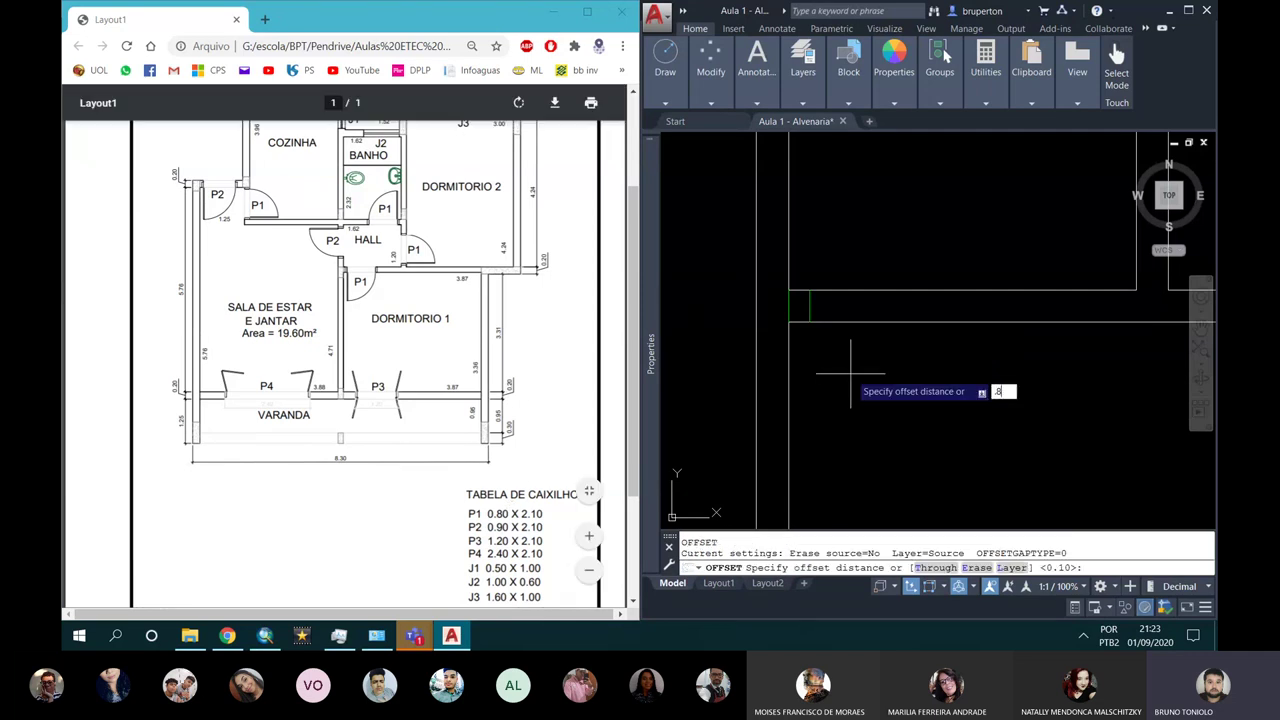
pyautogui.write('8')
pyautogui.press('Return')
pyautogui.click(807, 307)
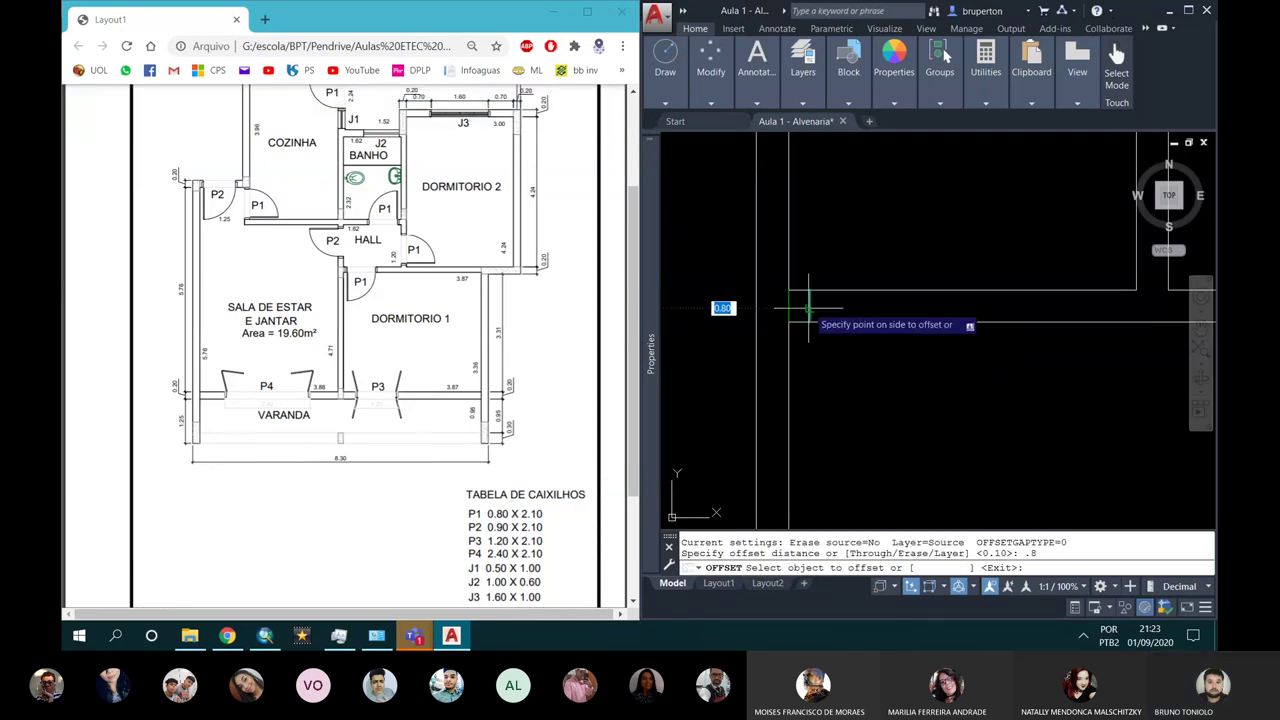
pyautogui.click(880, 342)
pyautogui.press('Escape')
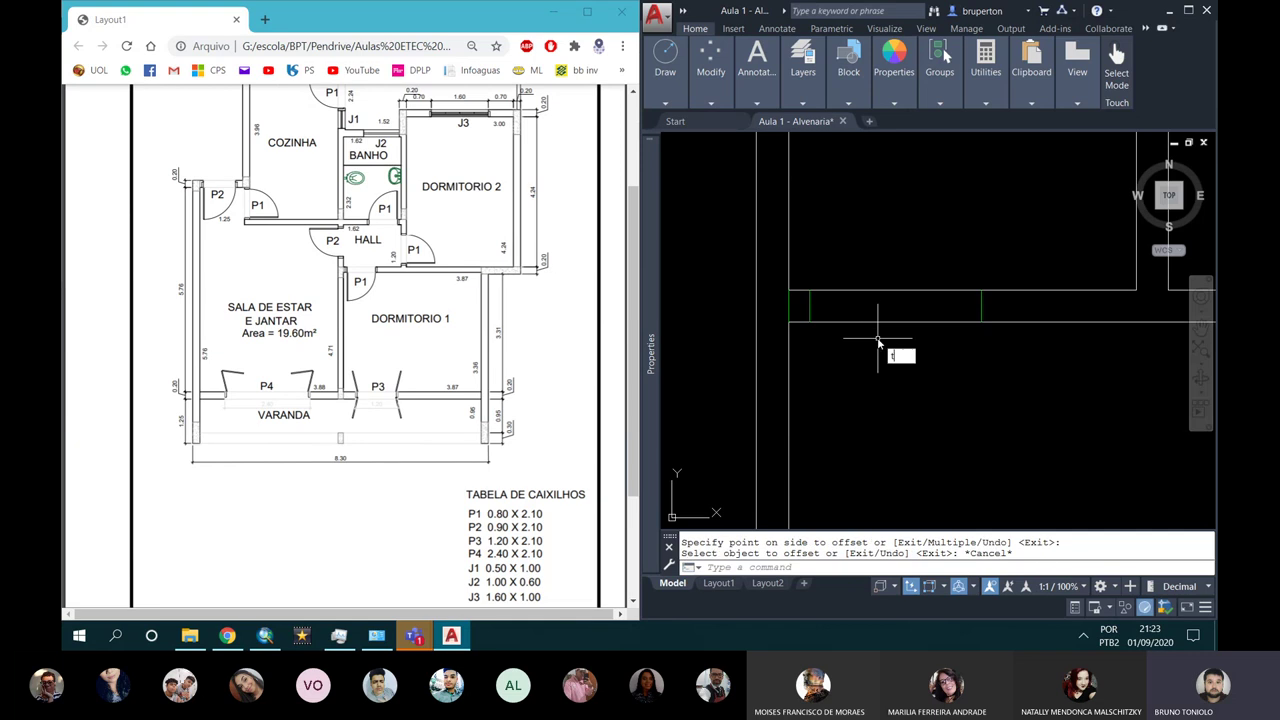
# Step: Trim the wall between the opening lines and erase the leftover wall piece
pyautogui.press('Return')
pyautogui.press('Return')
pyautogui.click(909, 371)
pyautogui.click(866, 265)
pyautogui.click(790, 306)
pyautogui.press('Return')
pyautogui.click(790, 306)
pyautogui.press('Delete')
# Step: Give the new jamb lines the white walls' properties with MATCHPROP
pyautogui.write('ma')
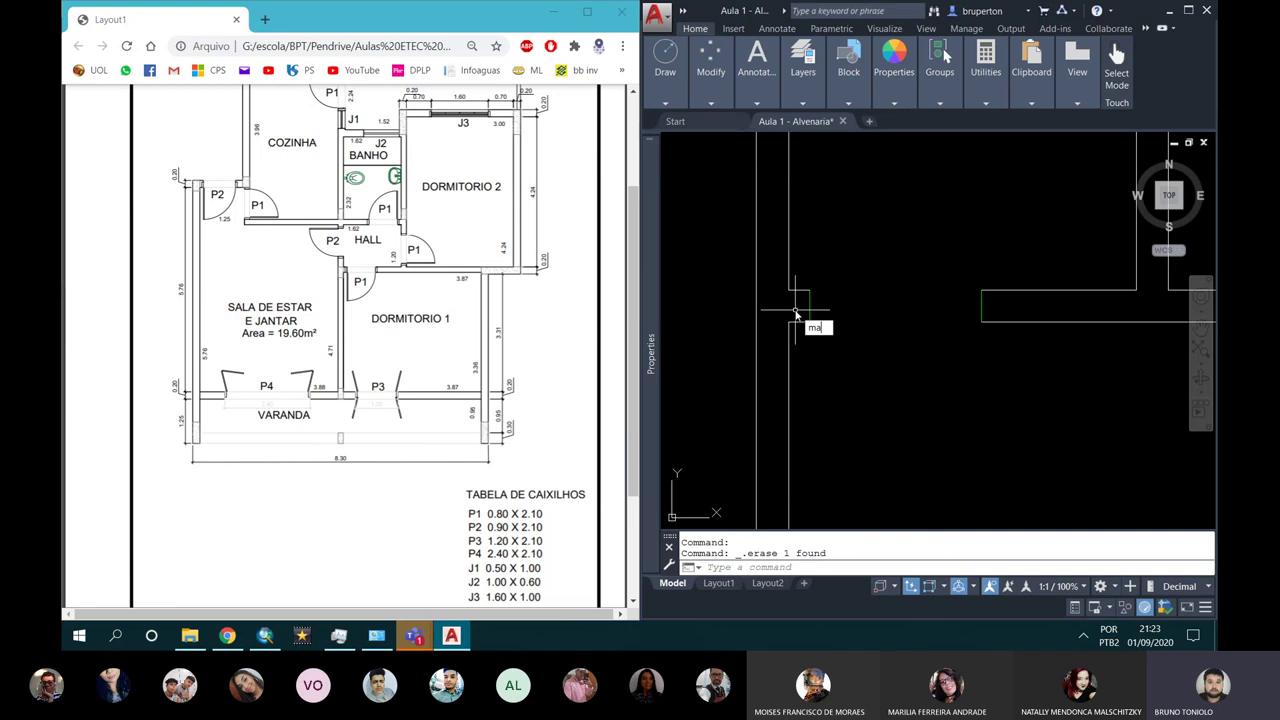
pyautogui.press('Return')
pyautogui.click(799, 288)
pyautogui.click(799, 288)
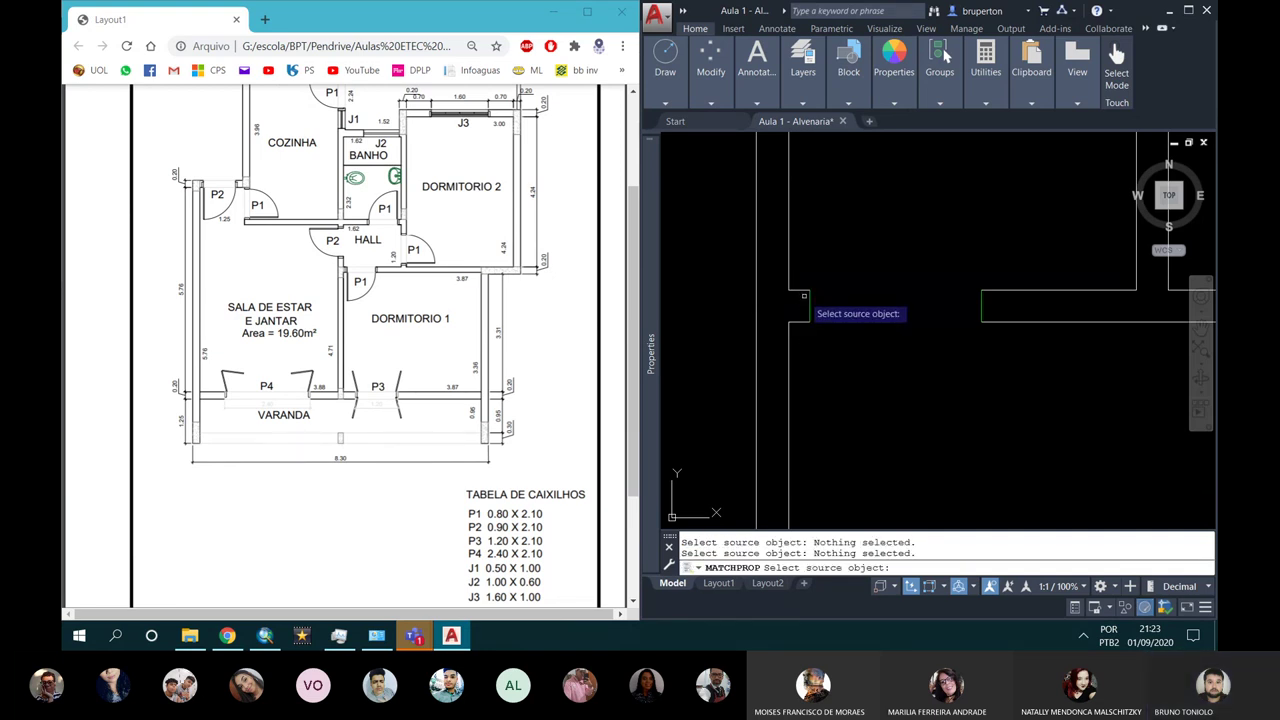
pyautogui.click(804, 296)
pyautogui.click(808, 262)
pyautogui.click(1013, 342)
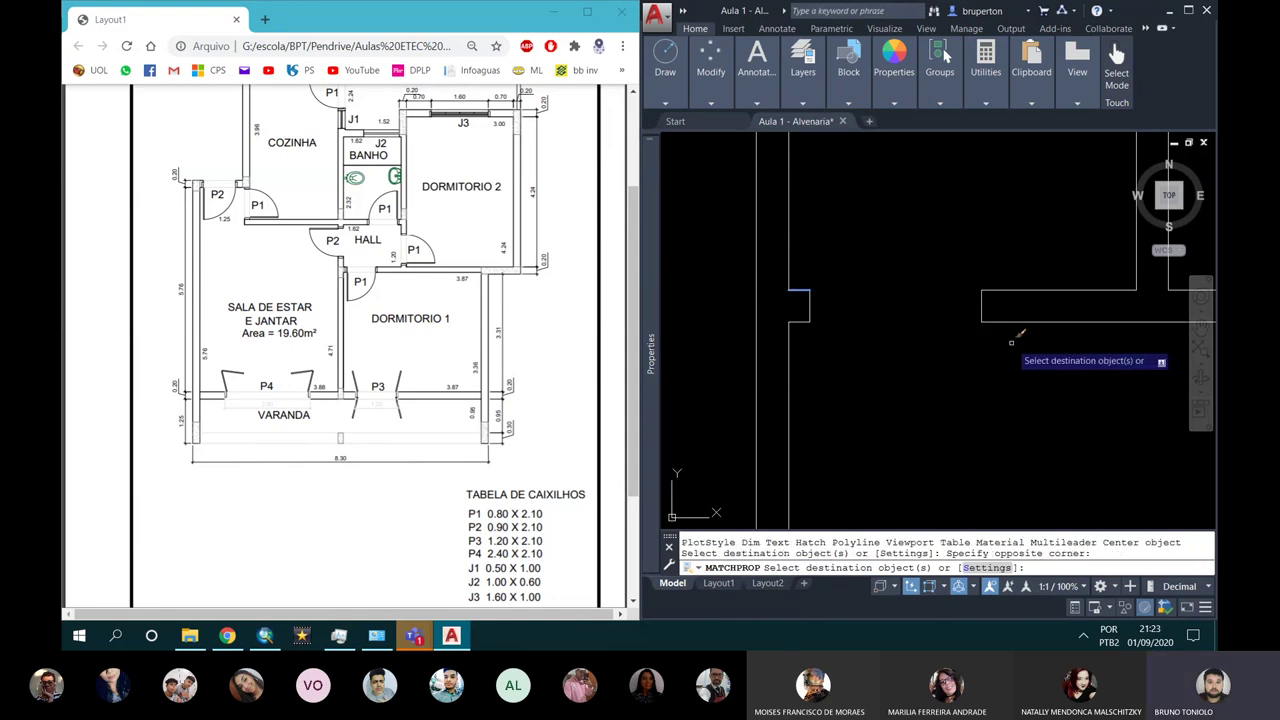
pyautogui.press('Return')
pyautogui.scroll(-2, 1013, 342)
pyautogui.scroll(-2, 944, 355)
pyautogui.scroll(-2, 944, 355)
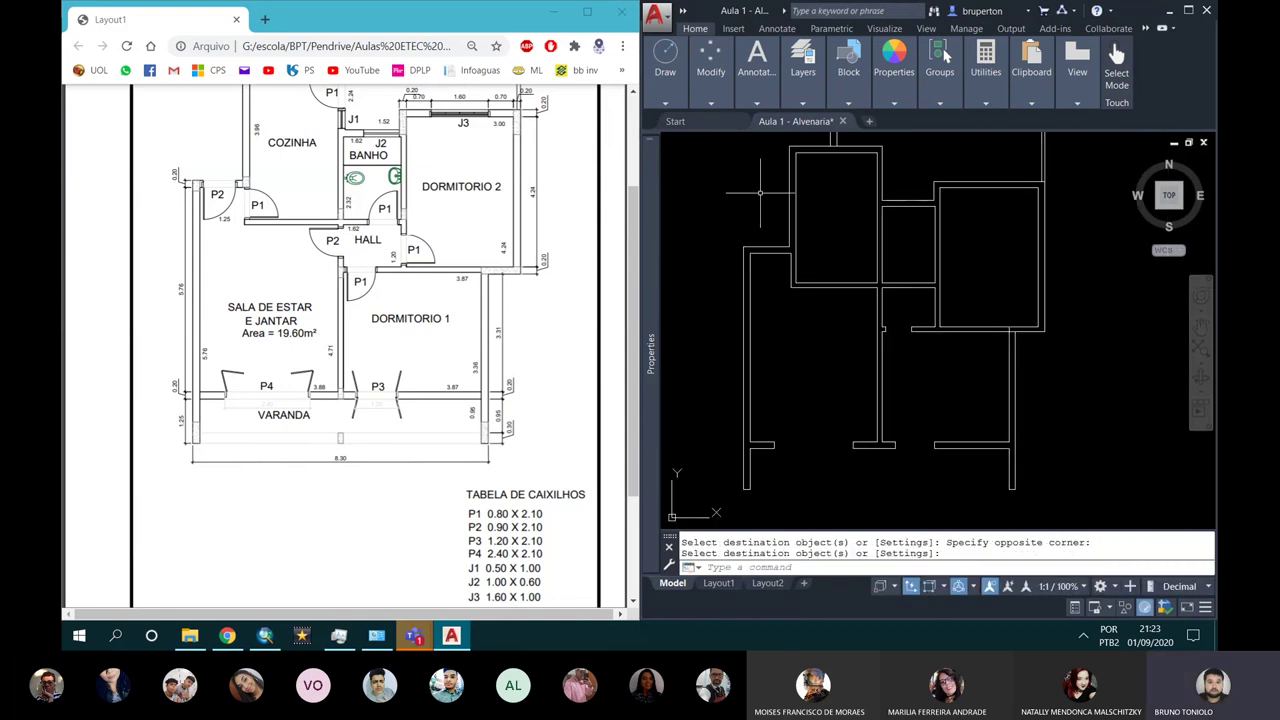
pyautogui.moveTo(711, 60)
pyautogui.click(656, 24)
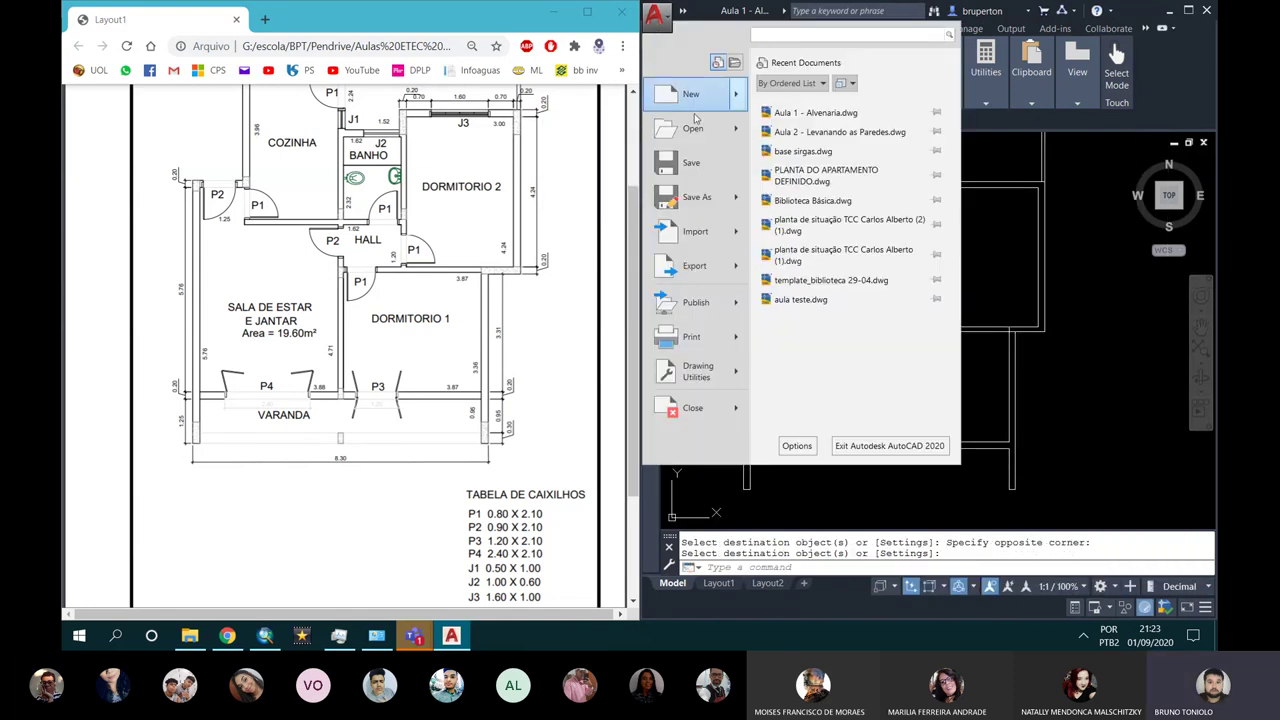
# Step: Save the drawing Aula 1 - Alvenaria
pyautogui.click(703, 161)
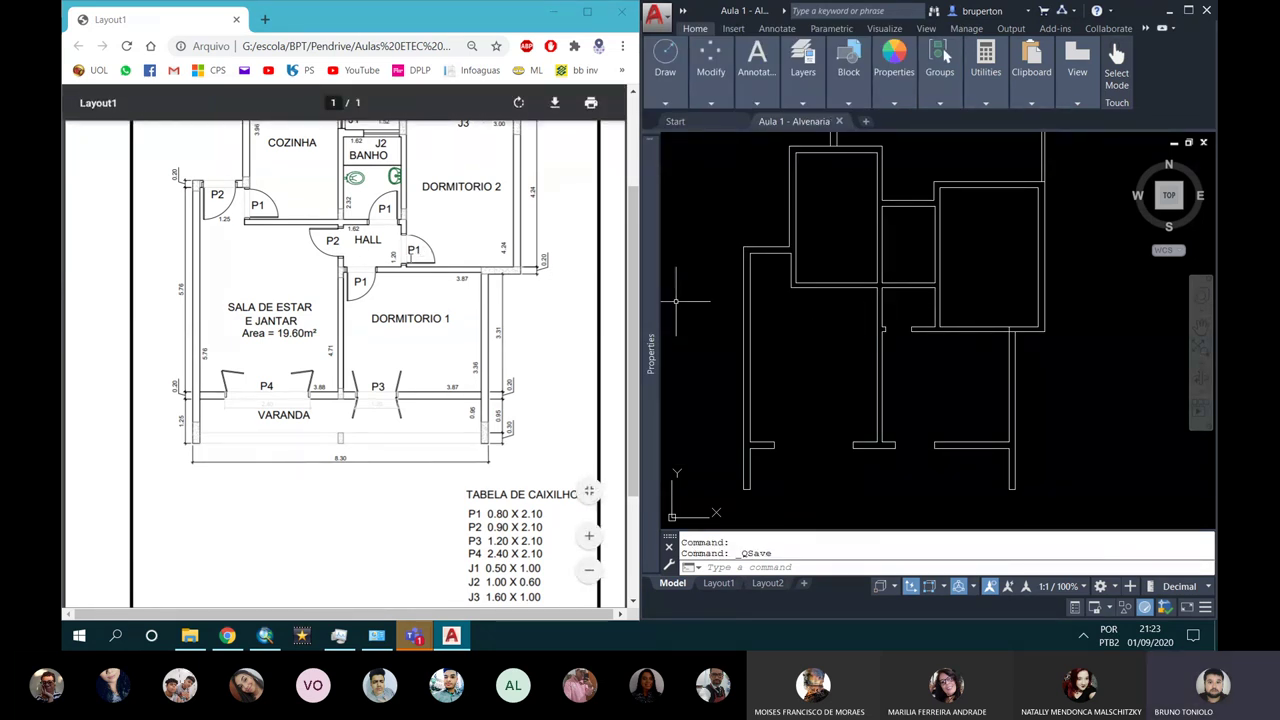
pyautogui.scroll(1, 413, 303)
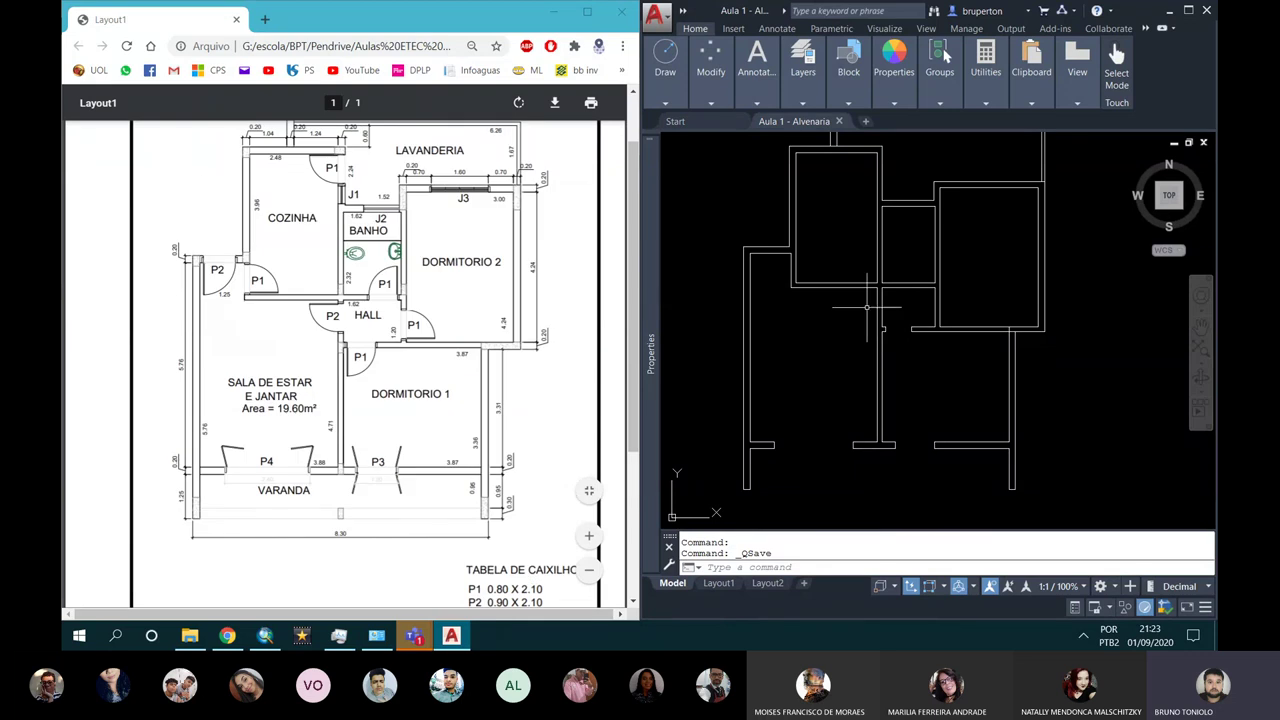
# Step: Draw a short line on the next horizontal wall to be cut
pyautogui.scroll(4, 871, 288)
pyautogui.moveTo(871, 288)
pyautogui.mouseDown(button='middle')
pyautogui.moveTo(893, 315)
pyautogui.moveTo(854, 301)
pyautogui.mouseUp(button='middle')
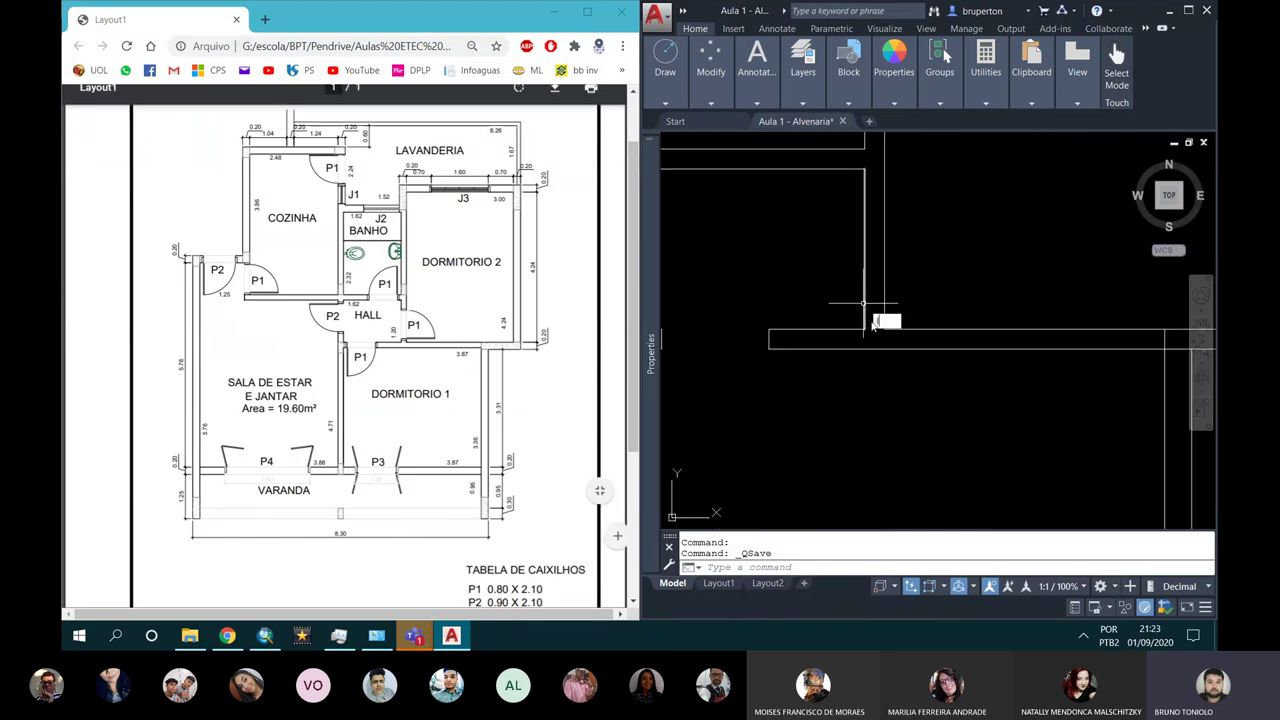
pyautogui.write('l')
pyautogui.press('Return')
pyautogui.click(884, 330)
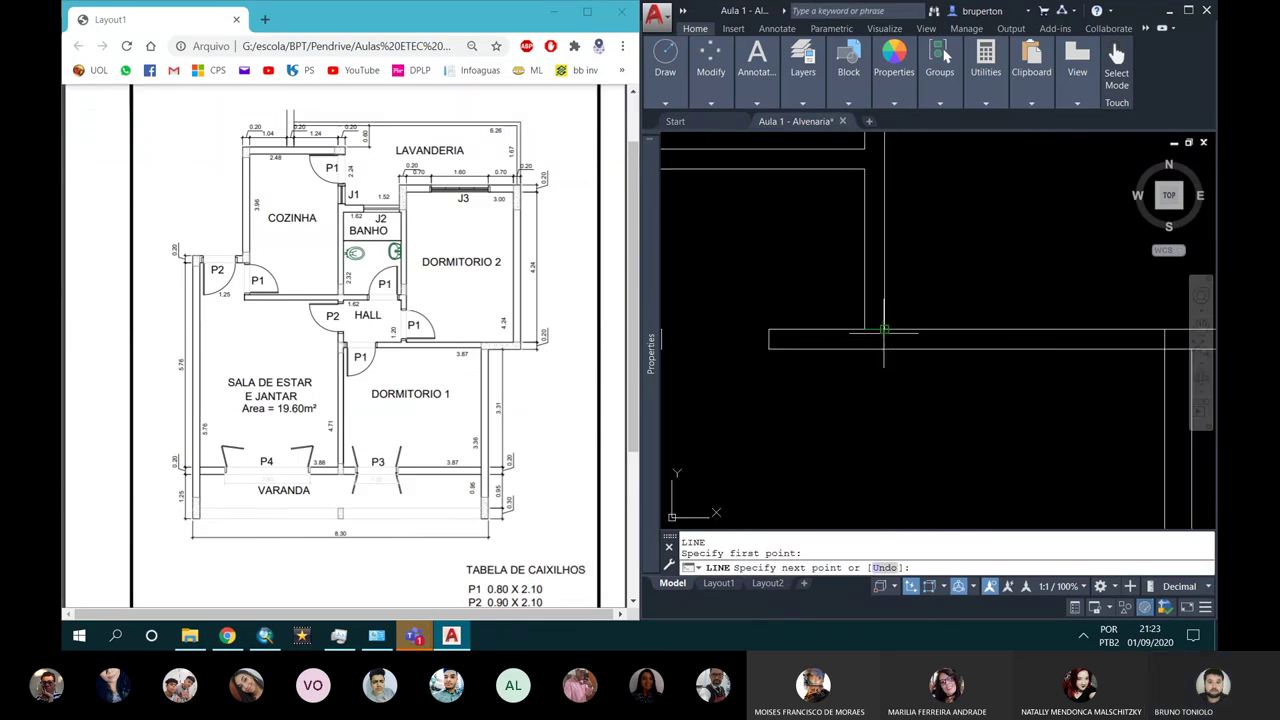
pyautogui.click(885, 338)
pyautogui.press('Escape')
pyautogui.press('Escape')
# Step: Offset the short line 0.1 and delete the unwanted offset copy
pyautogui.write('o')
pyautogui.press('Return')
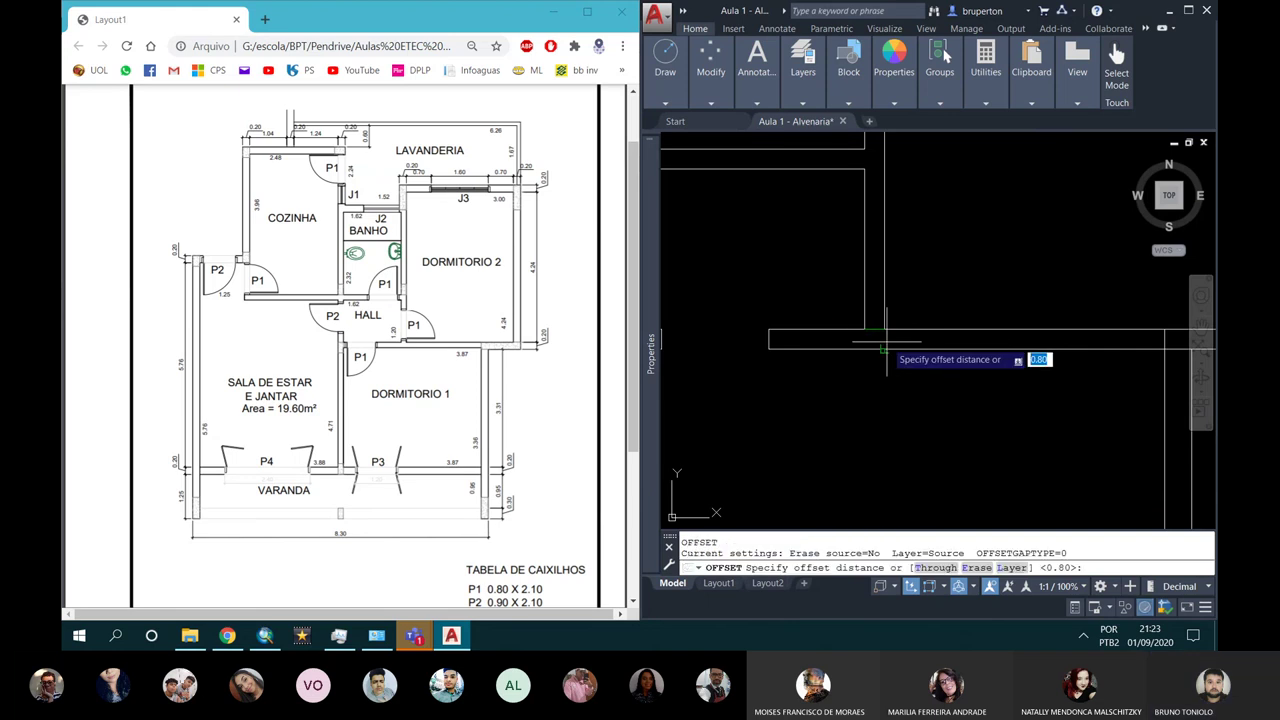
pyautogui.press('Return')
pyautogui.click(876, 322)
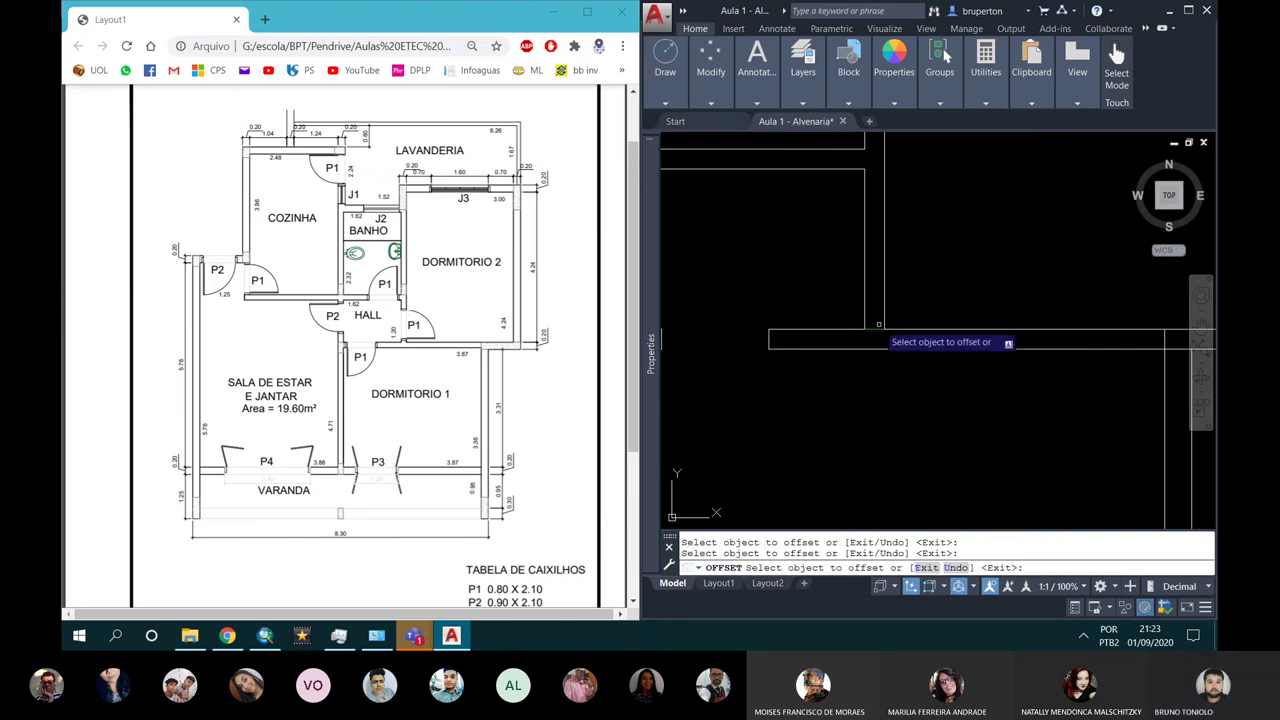
pyautogui.click(866, 316)
pyautogui.click(852, 296)
pyautogui.press('Escape')
pyautogui.click(875, 325)
pyautogui.press('Delete')
# Step: Offset the line 0.8 to mark the door opening's width
pyautogui.press('o')
pyautogui.press('Return')
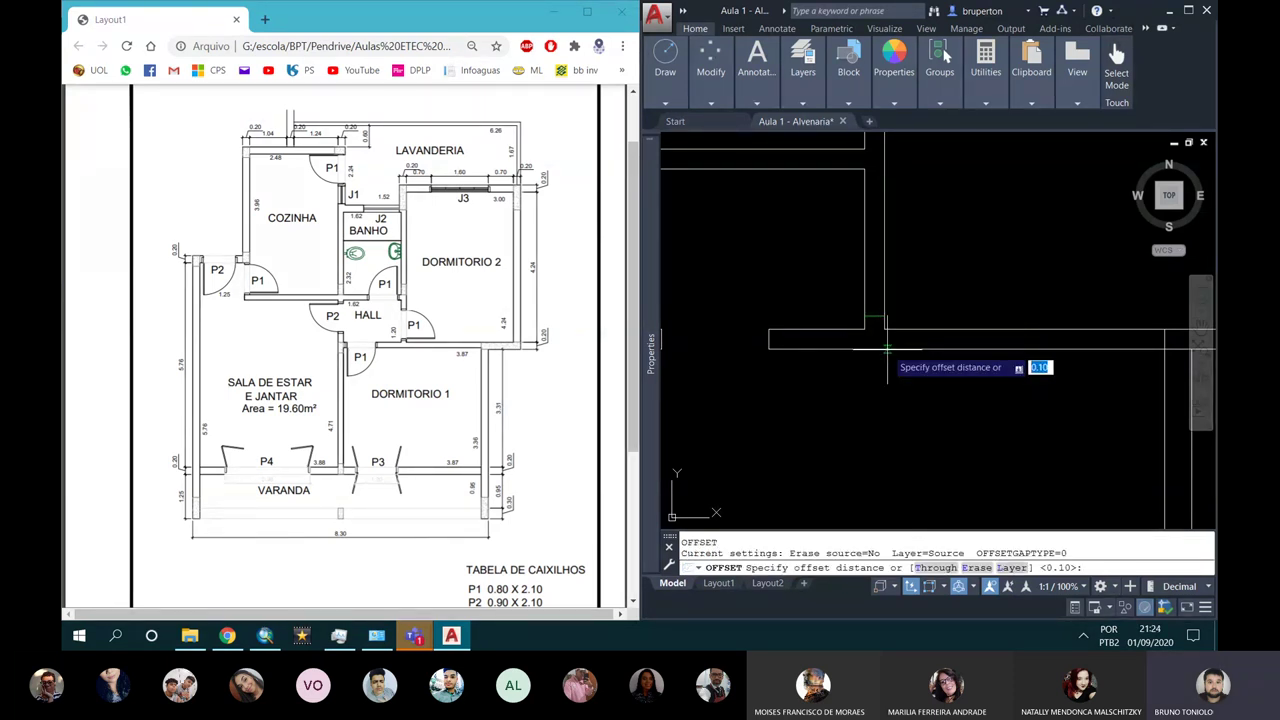
pyautogui.press('Return')
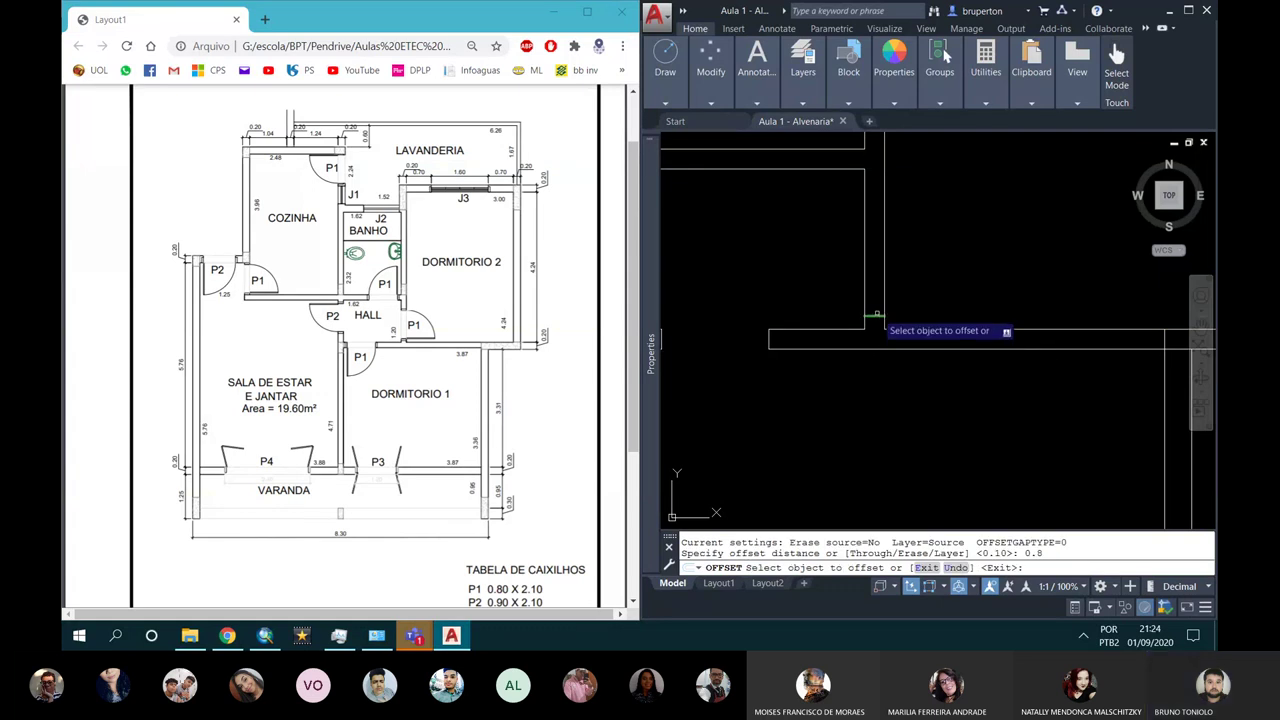
pyautogui.click(875, 318)
pyautogui.click(866, 300)
pyautogui.click(928, 285)
pyautogui.press('Escape')
# Step: Trim the wall between the two opening lines
pyautogui.write('tr')
pyautogui.press('Return')
pyautogui.moveTo(934, 290); pyautogui.dragTo(852, 254)
pyautogui.press('Escape')
# Step: Match the new jamb lines to a wall's properties
pyautogui.write('ma')
pyautogui.press('Return')
pyautogui.click(866, 193)
pyautogui.click(850, 198)
pyautogui.click(960, 350)
pyautogui.scroll(-5, 924, 314)
pyautogui.press('Return')
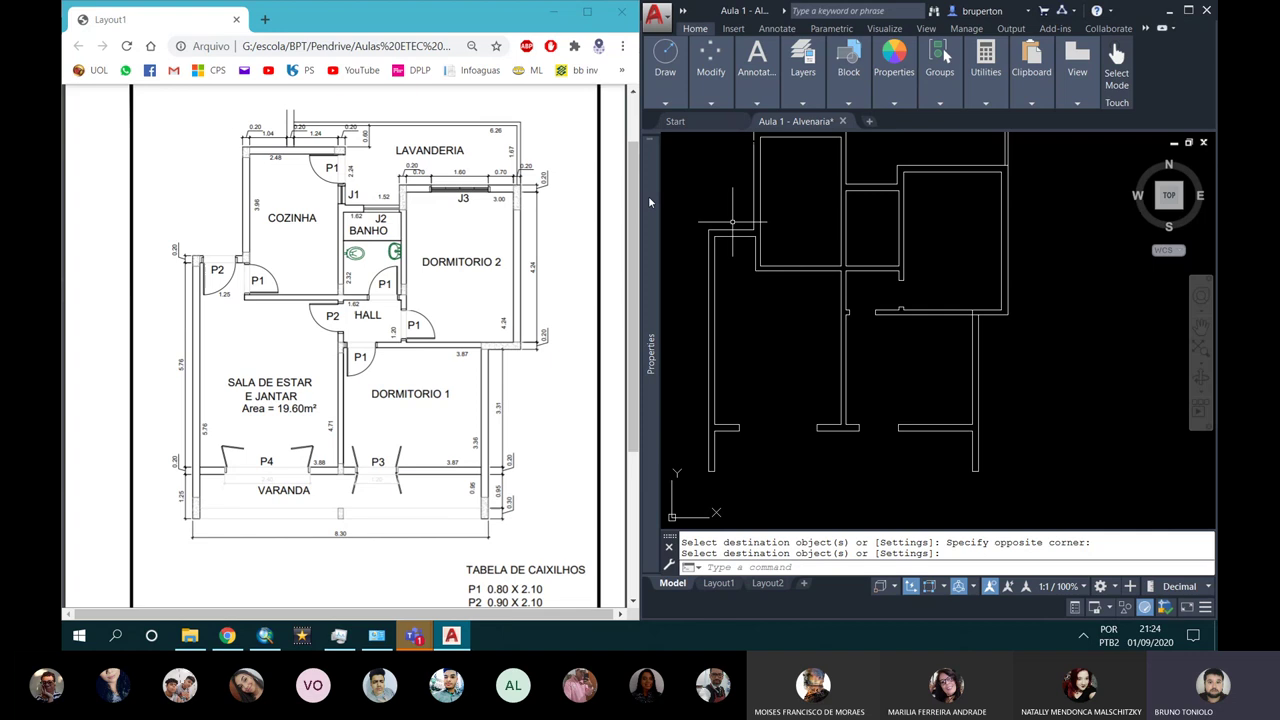
pyautogui.scroll(2, 732, 222)
pyautogui.scroll(2, 745, 250)
pyautogui.scroll(3, 783, 312)
# Step: Draw a short vertical guide line across the upper wall
pyautogui.press('Escape')
pyautogui.write('L')
pyautogui.press('Return')
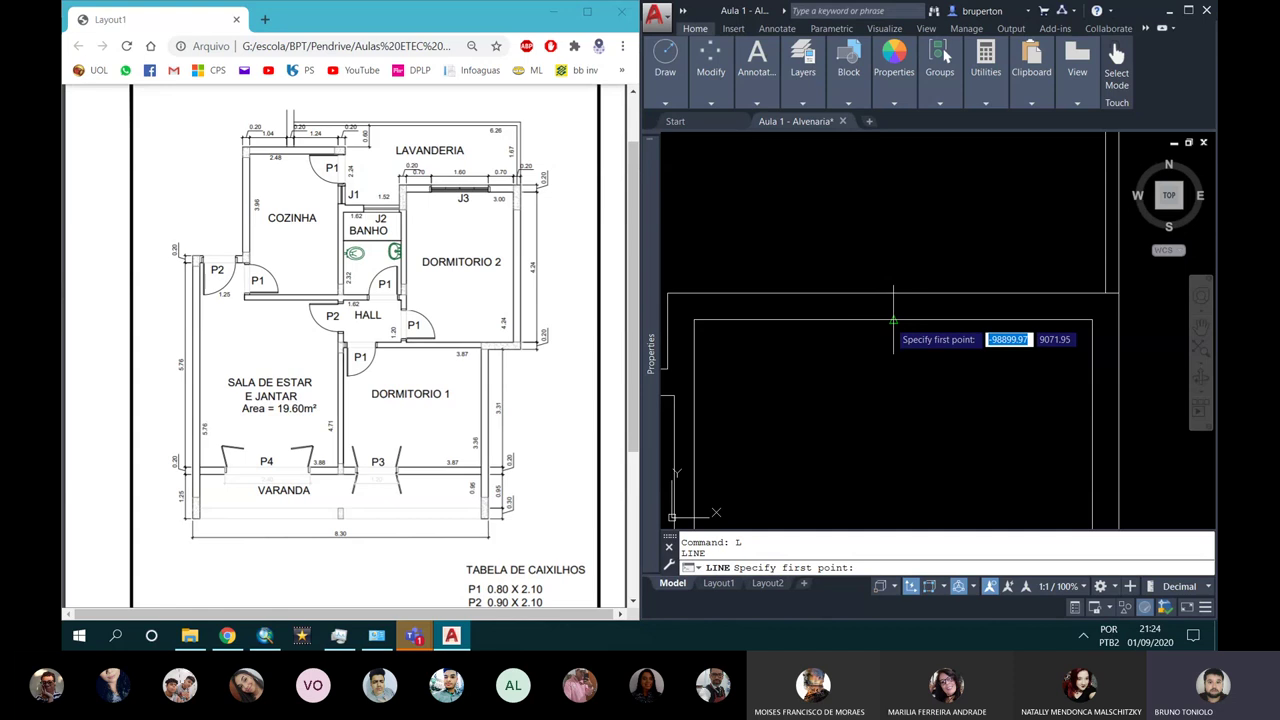
pyautogui.click(893, 319)
pyautogui.click(893, 295)
pyautogui.press('Return')
# Step: Offset the guide line 0.8 to each side
pyautogui.write('o')
pyautogui.press('Return')
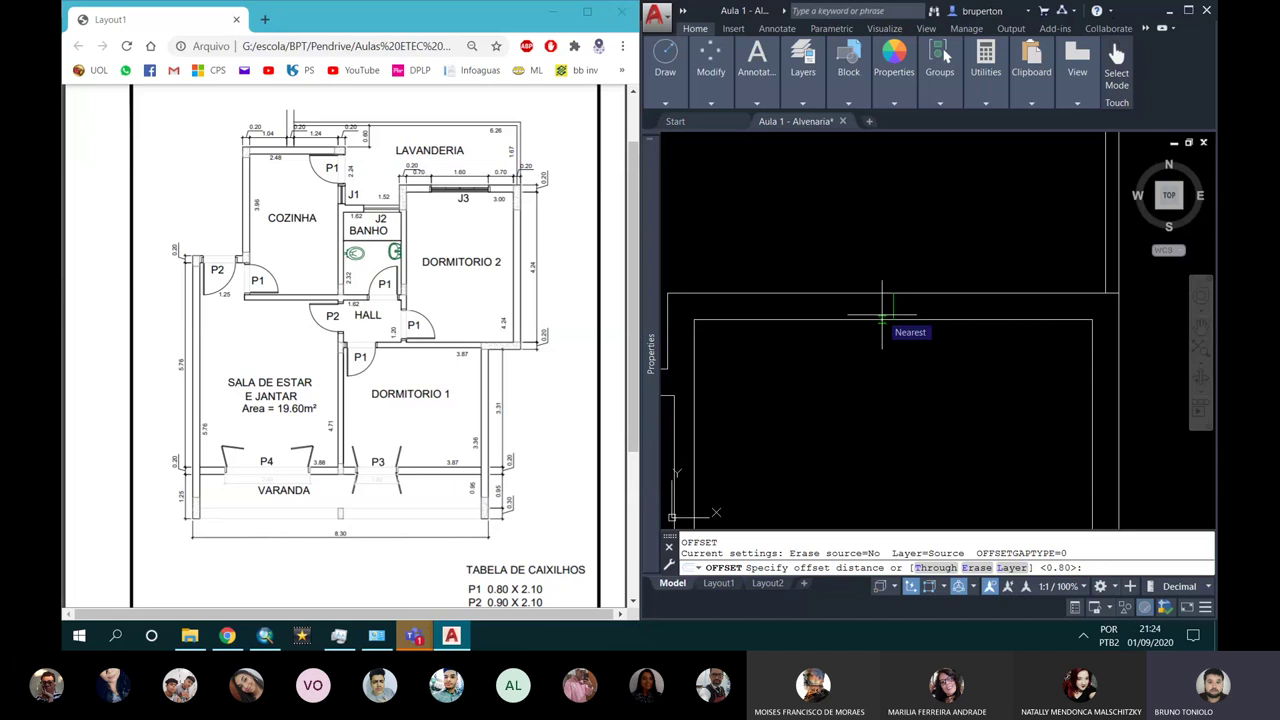
pyautogui.write('0.8')
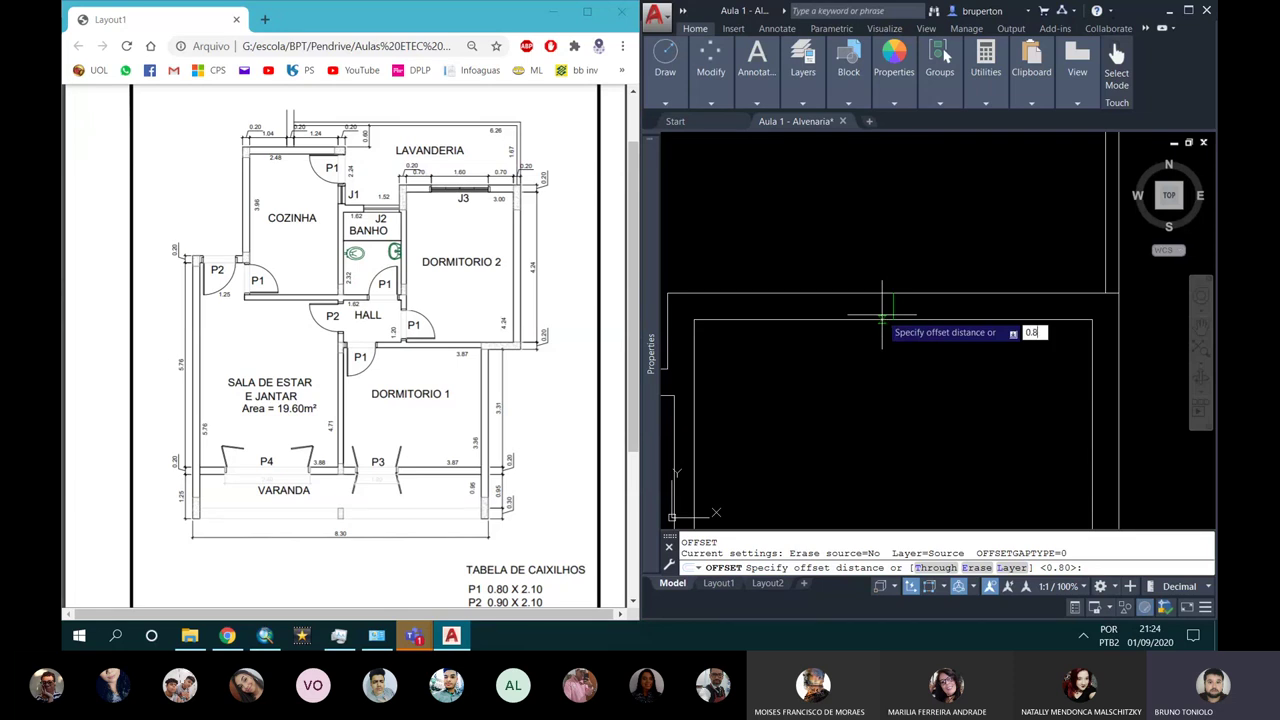
pyautogui.press('Return')
pyautogui.click(837, 300)
pyautogui.click(891, 305)
pyautogui.click(893, 305)
pyautogui.click(905, 312)
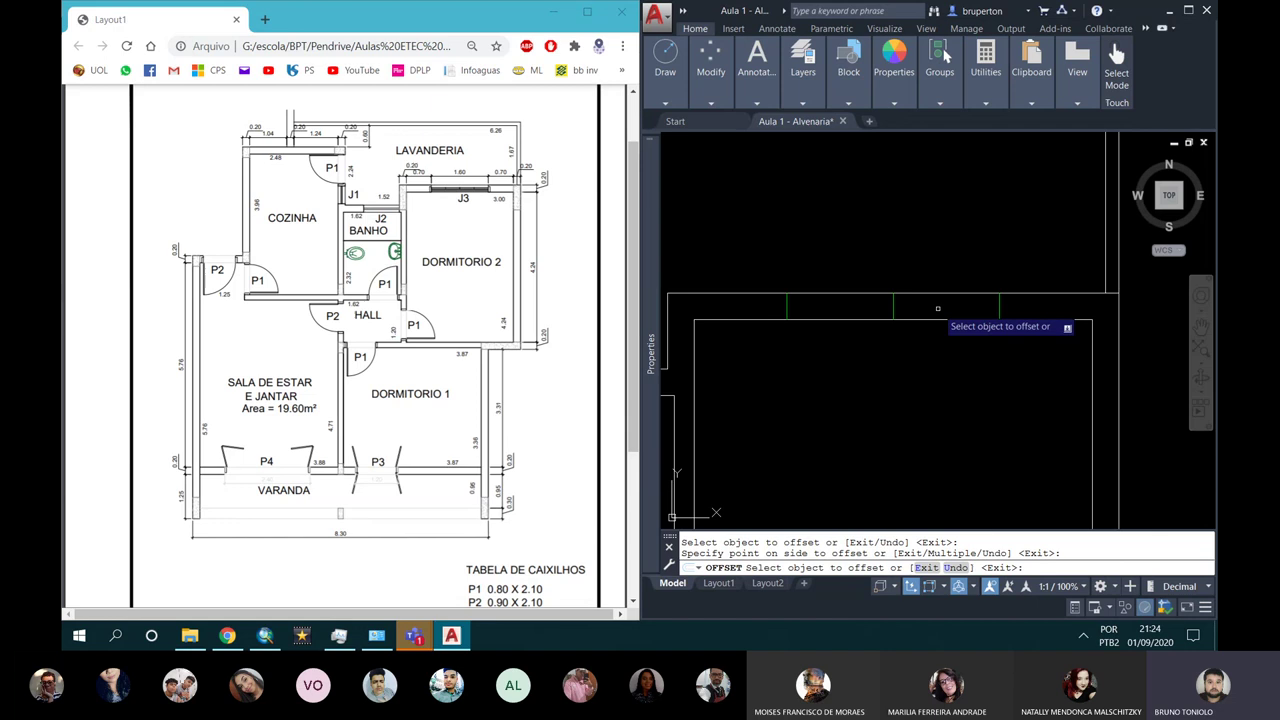
pyautogui.press('Escape')
# Step: Trim the wall between the two offset lines and delete the centre guide
pyautogui.write('tr')
pyautogui.press('Return')
pyautogui.click(920, 366)
pyautogui.click(840, 262)
pyautogui.press('Escape')
pyautogui.click(872, 266)
pyautogui.click(930, 345)
pyautogui.press('Delete')
# Step: Match the new jamb lines to an existing wall's properties
pyautogui.write('ma')
pyautogui.press('Return')
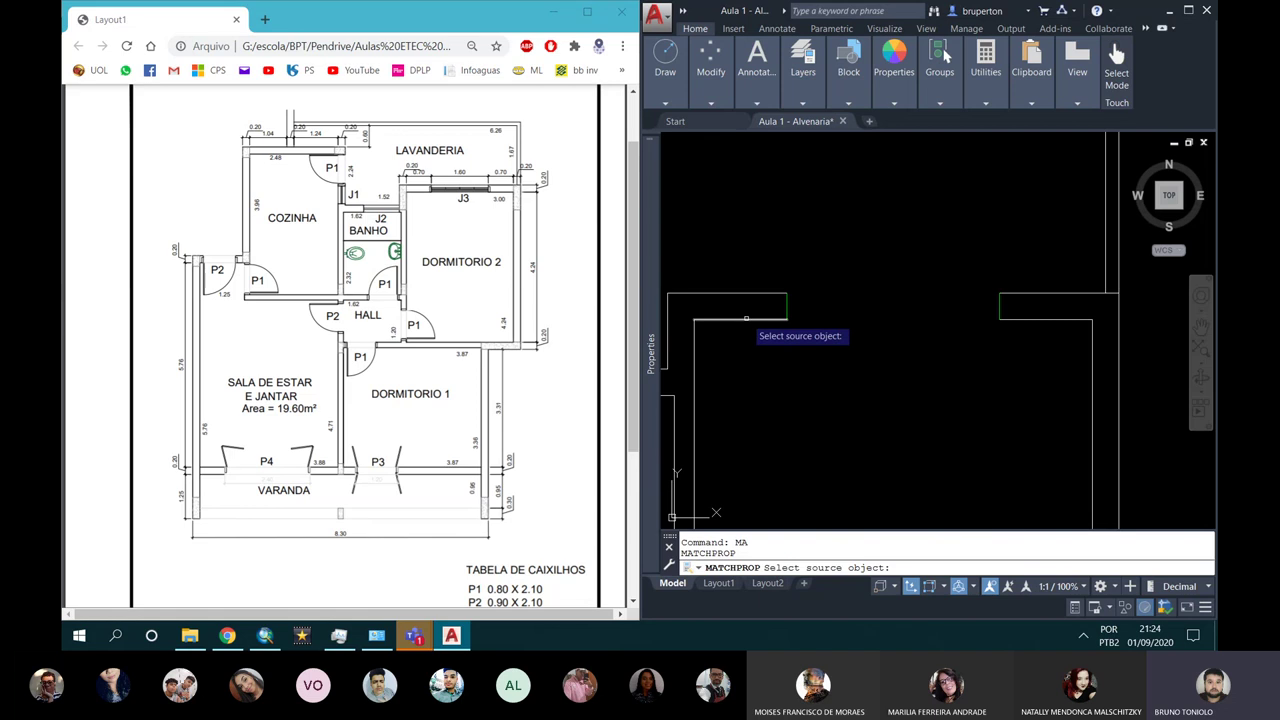
pyautogui.click(747, 319)
pyautogui.click(744, 255)
pyautogui.click(1070, 366)
pyautogui.scroll(-3, 1070, 366)
pyautogui.scroll(-2, 946, 275)
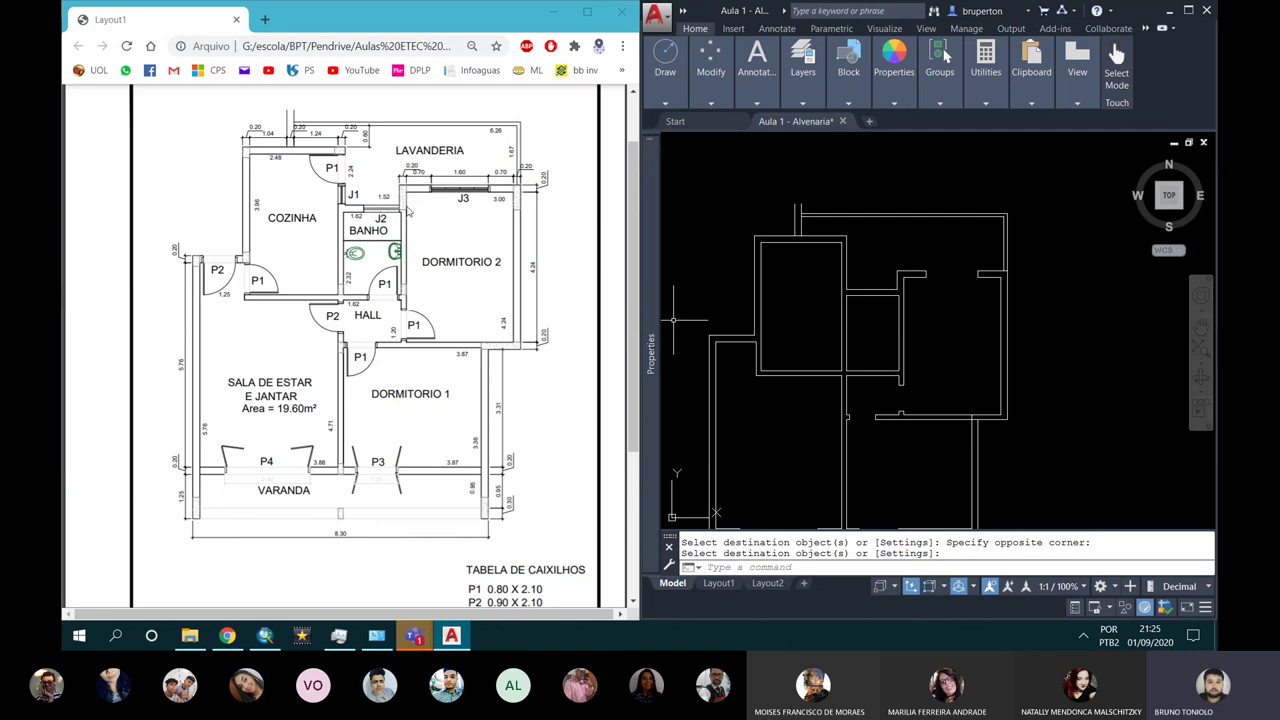
# Step: Zoom the reference PDF twice into the BANHO/LAVANDERIA area to read the J1 and J2 window sizes
pyautogui.scroll(8, 899, 276)
pyautogui.moveTo(859, 306)
pyautogui.mouseDown(button='middle')
pyautogui.moveTo(796, 314)
pyautogui.moveTo(860, 314)
pyautogui.mouseUp(button='middle')
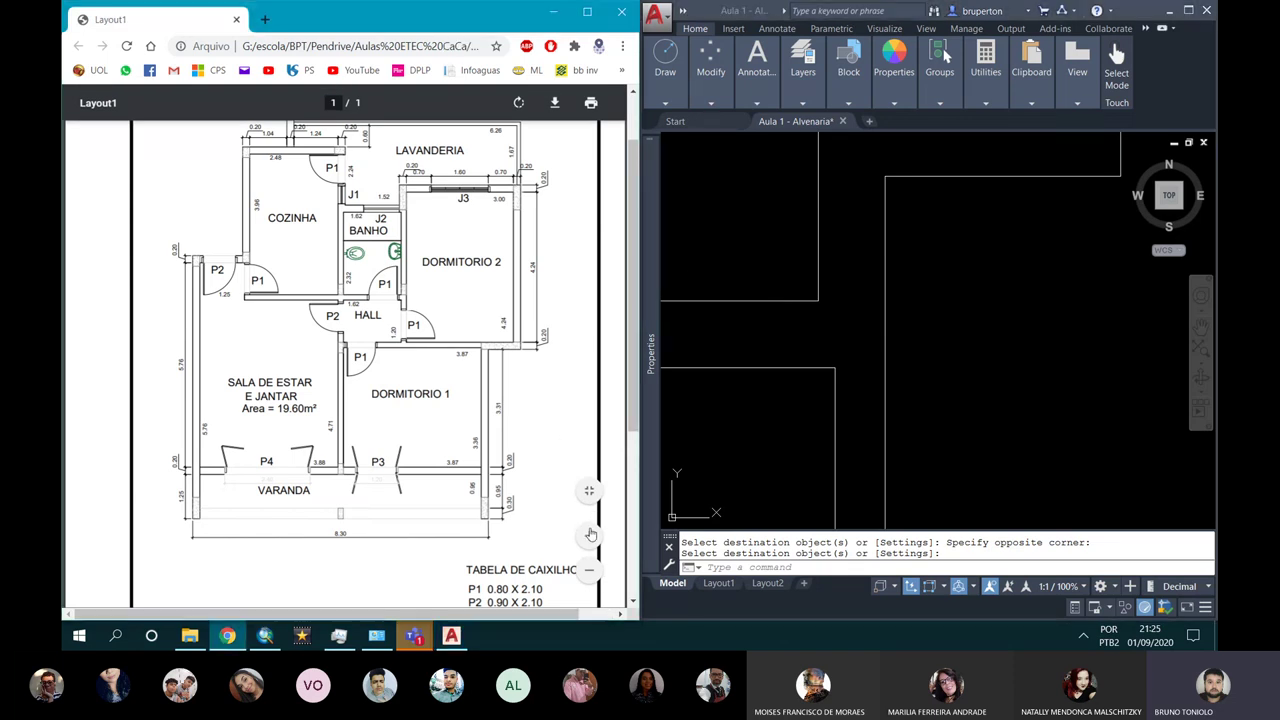
pyautogui.keyDown('ctrl'); pyautogui.scroll(5, 594, 510); pyautogui.keyUp('ctrl')
pyautogui.moveTo(345, 614); pyautogui.dragTo(558, 624)
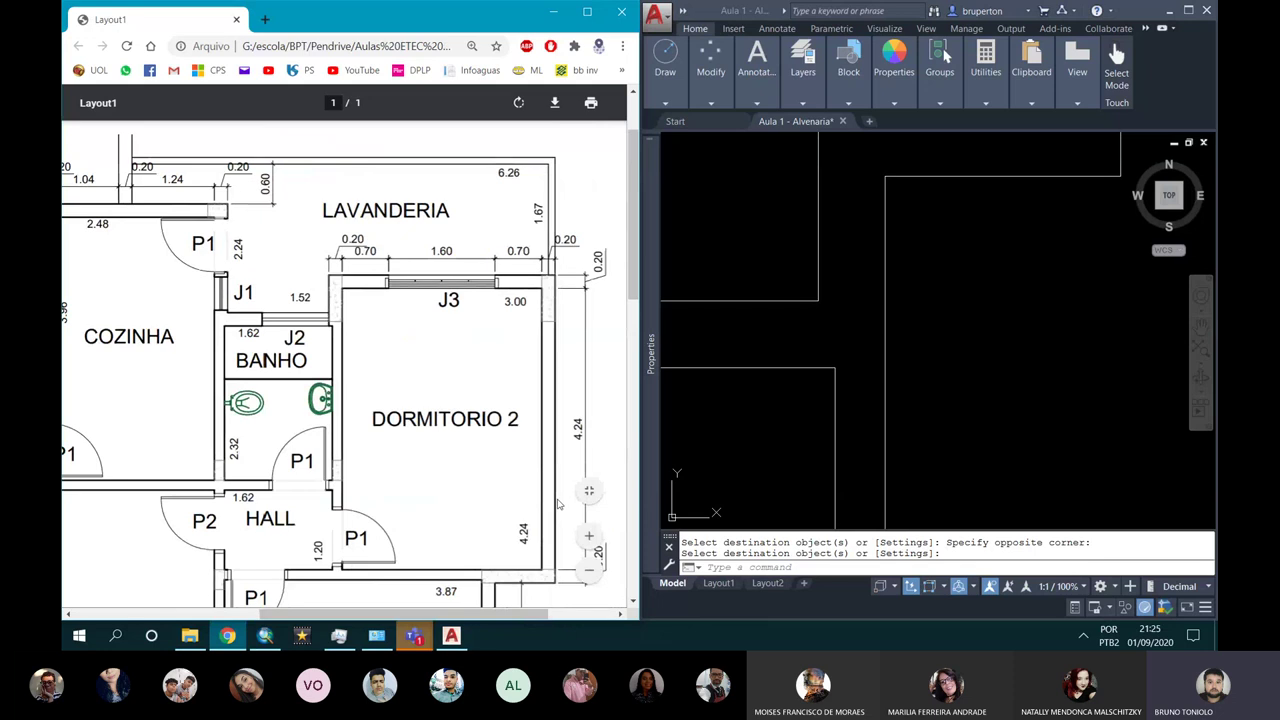
pyautogui.click(589, 537)
pyautogui.click(589, 537)
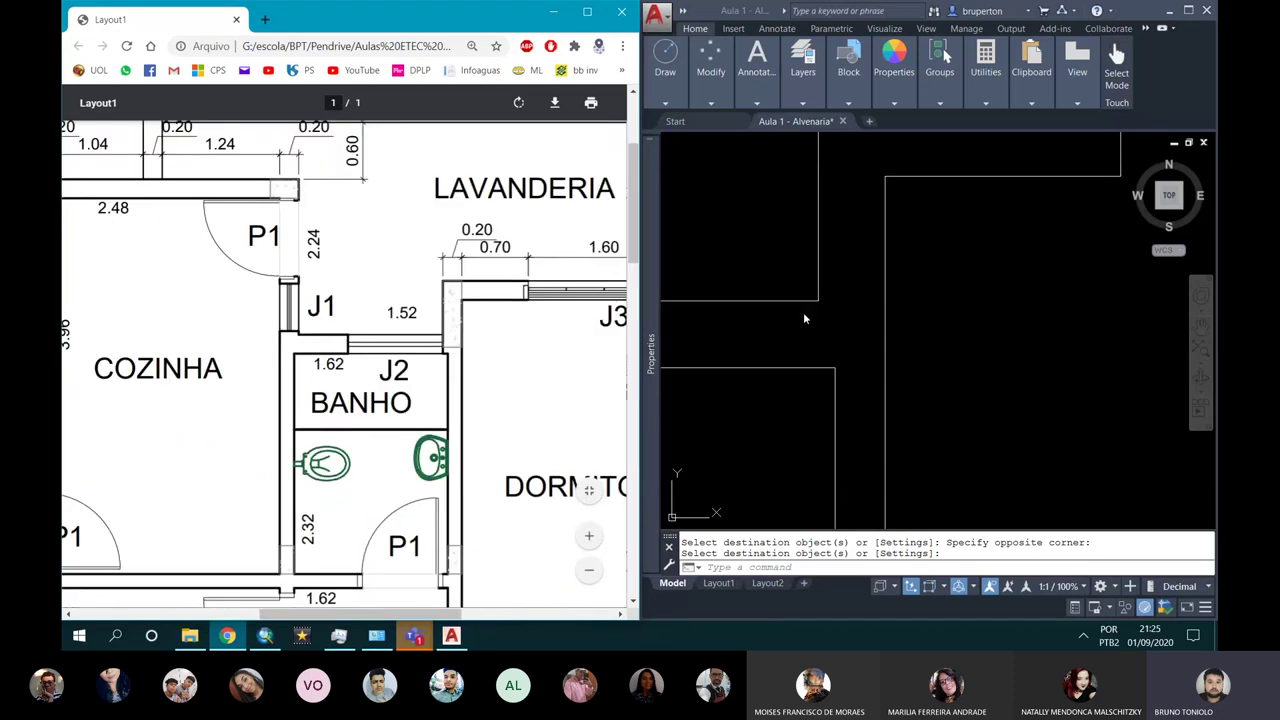
pyautogui.click(804, 318)
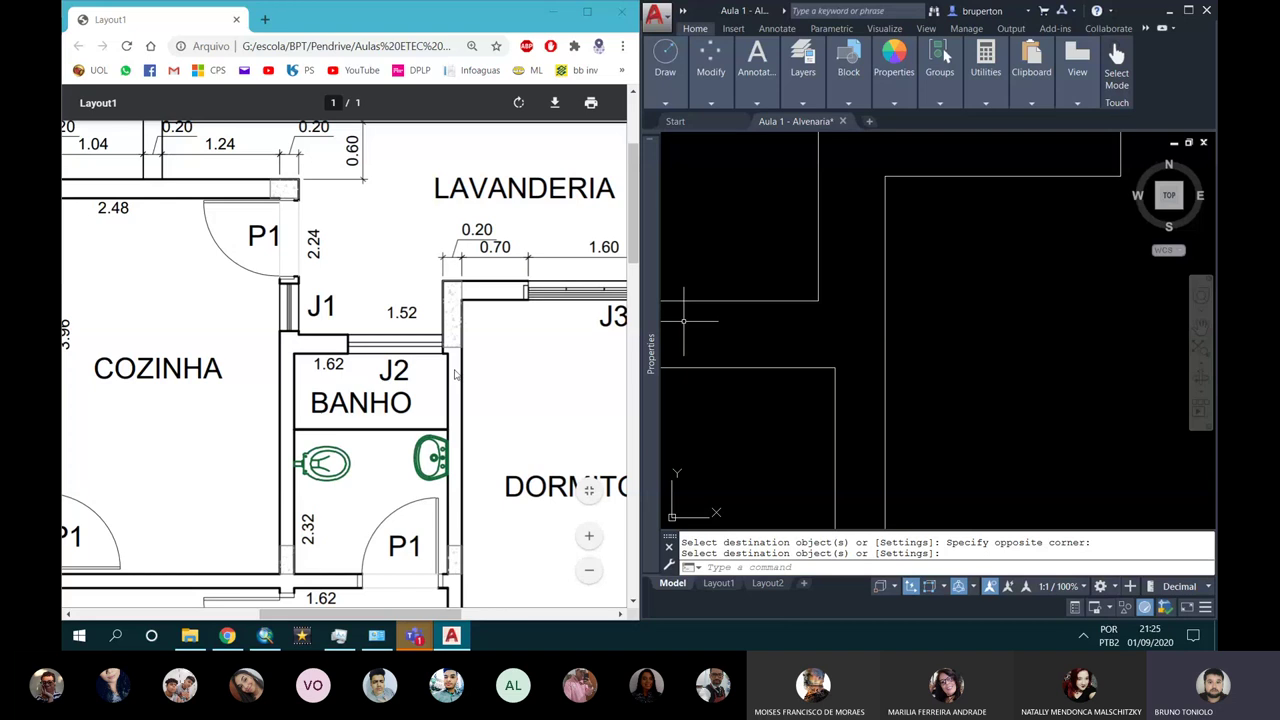
pyautogui.scroll(-1, 450, 377)
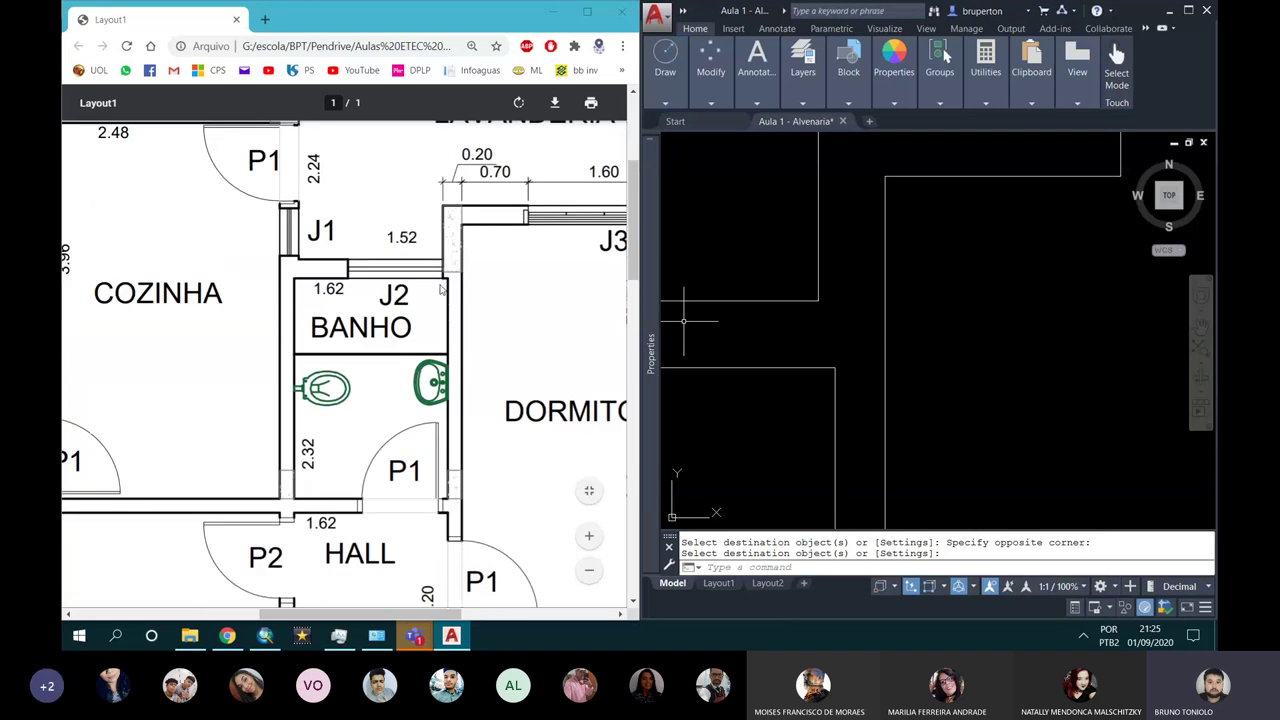
pyautogui.press('Return')
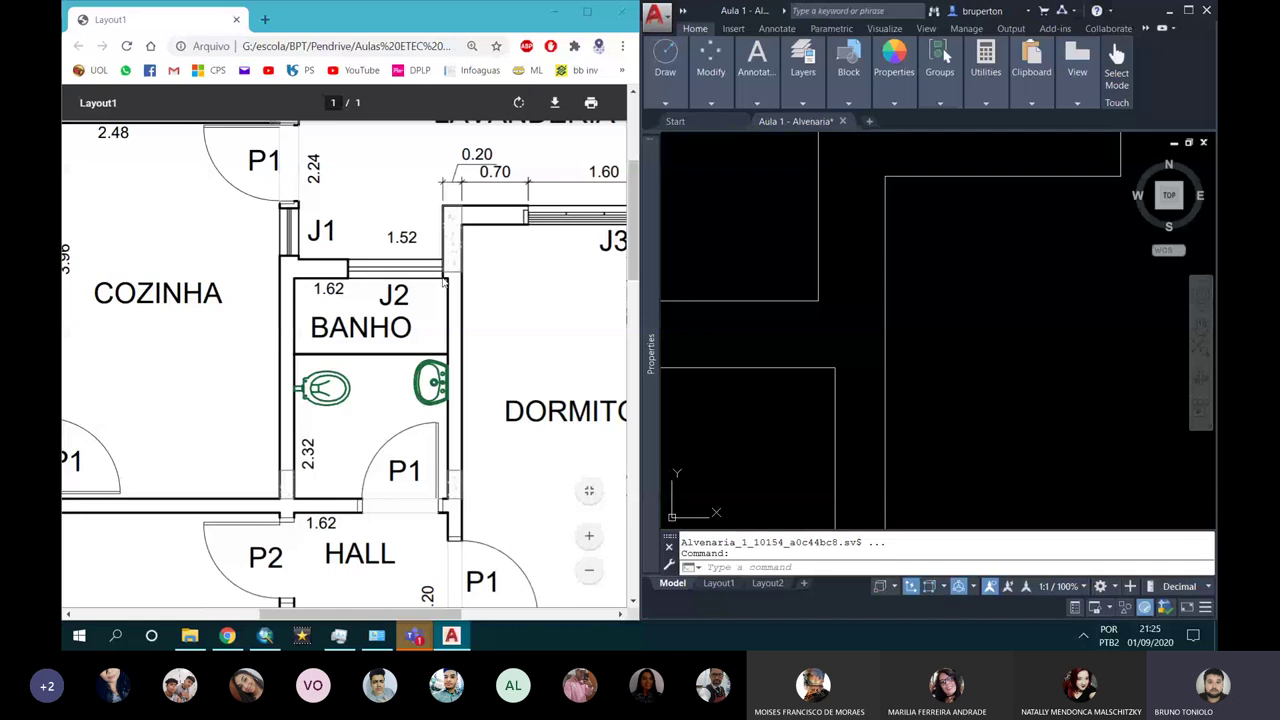
# Step: Begin a line near the interior wall, then cancel it
pyautogui.scroll(-3, 855, 310)
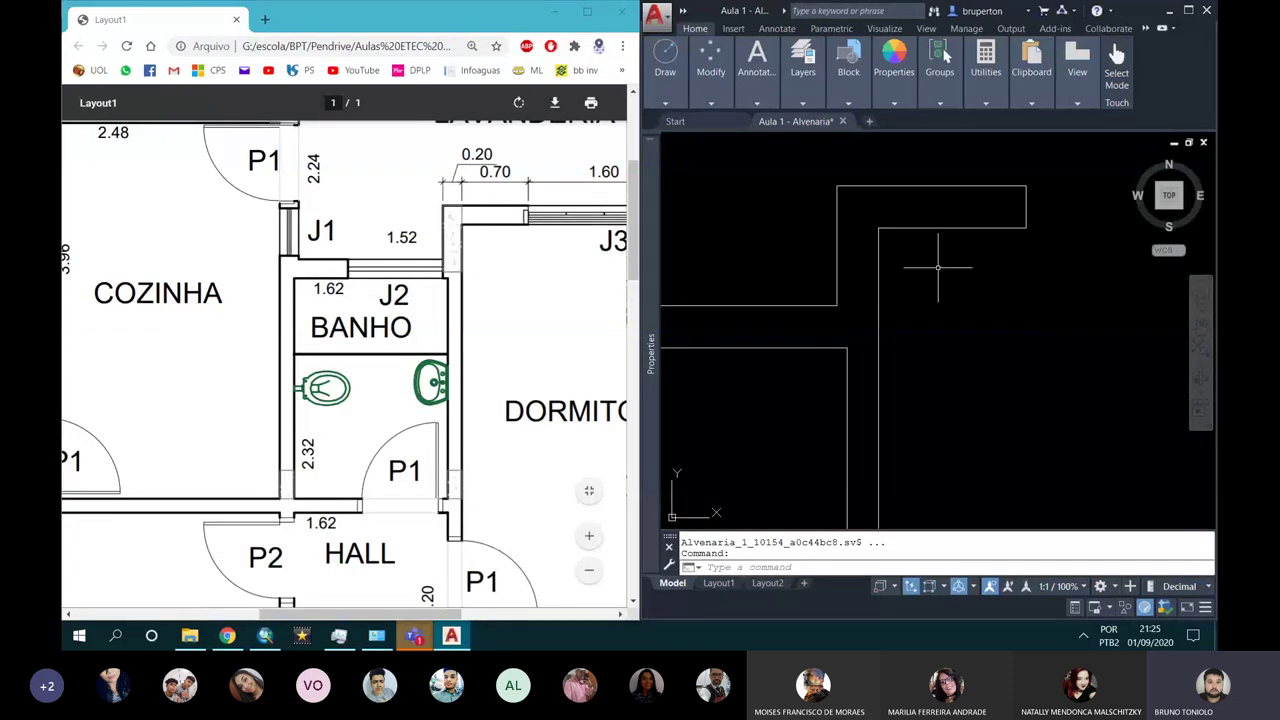
pyautogui.scroll(5, 846, 314)
pyautogui.write('L')
pyautogui.press('Return')
pyautogui.click(864, 298)
pyautogui.press('Escape')
pyautogui.scroll(3, 857, 380)
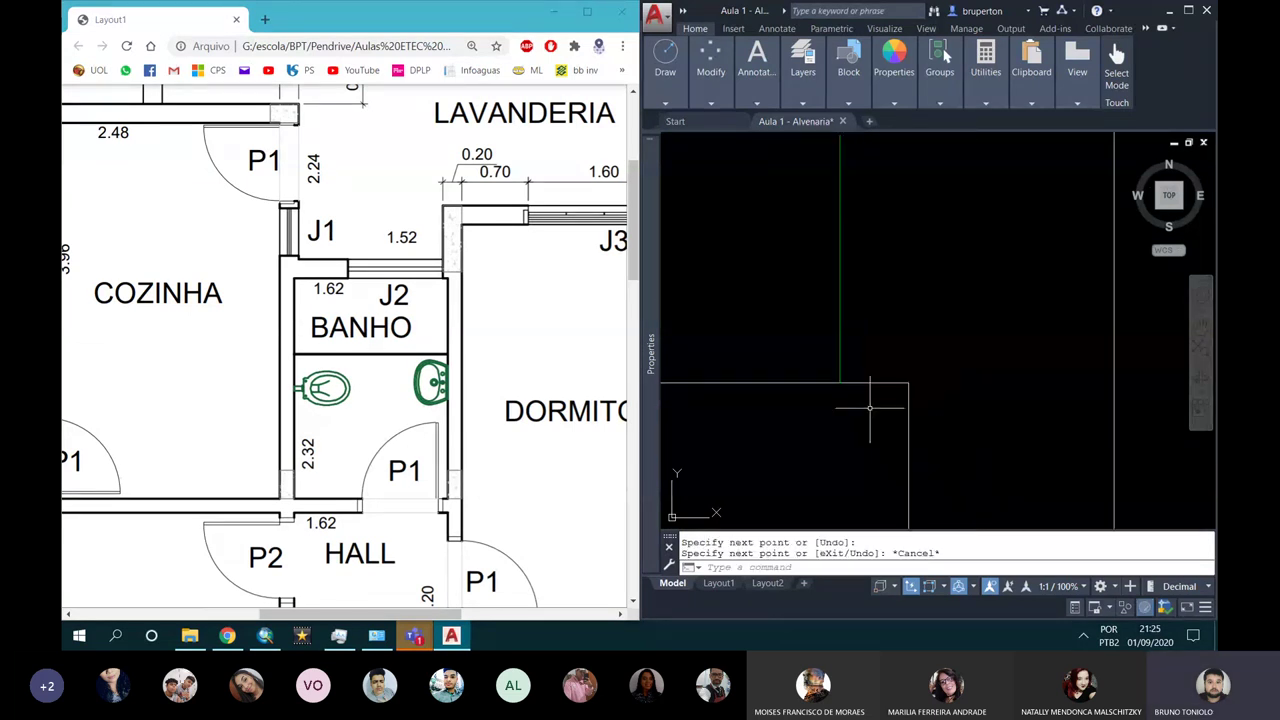
pyautogui.scroll(-2, 920, 357)
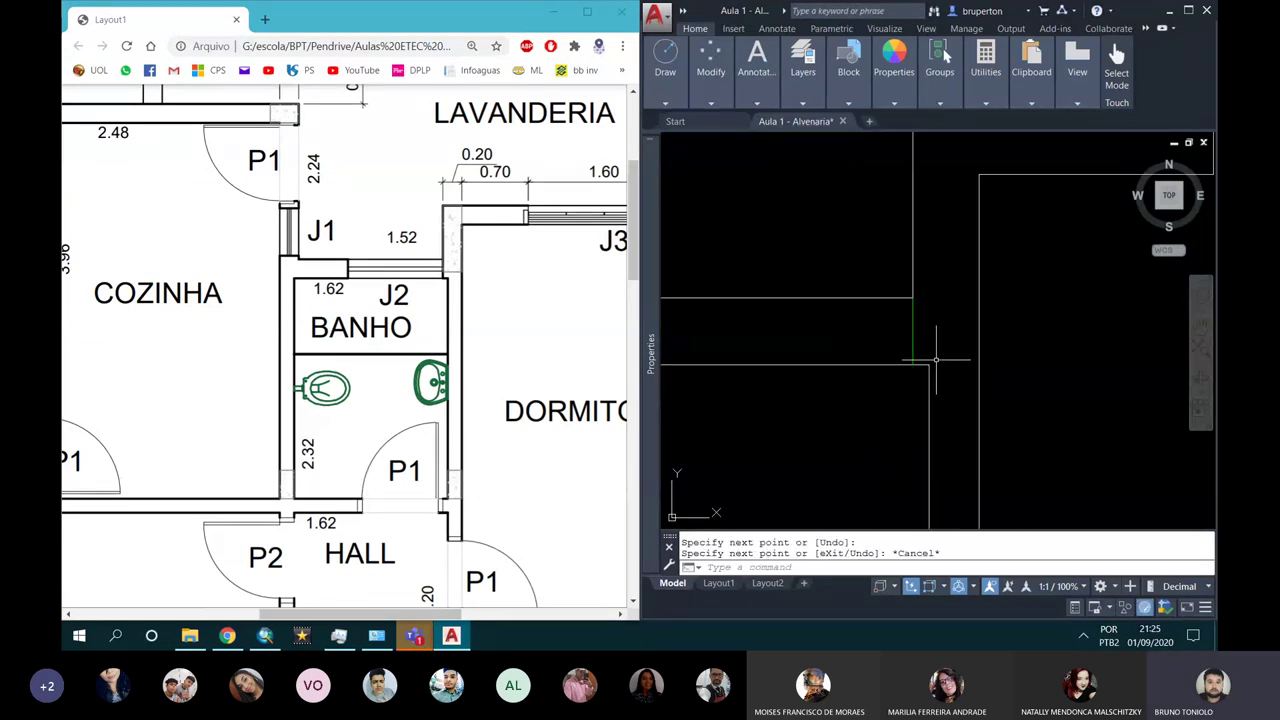
pyautogui.press('Escape')
pyautogui.scroll(-1, 914, 337)
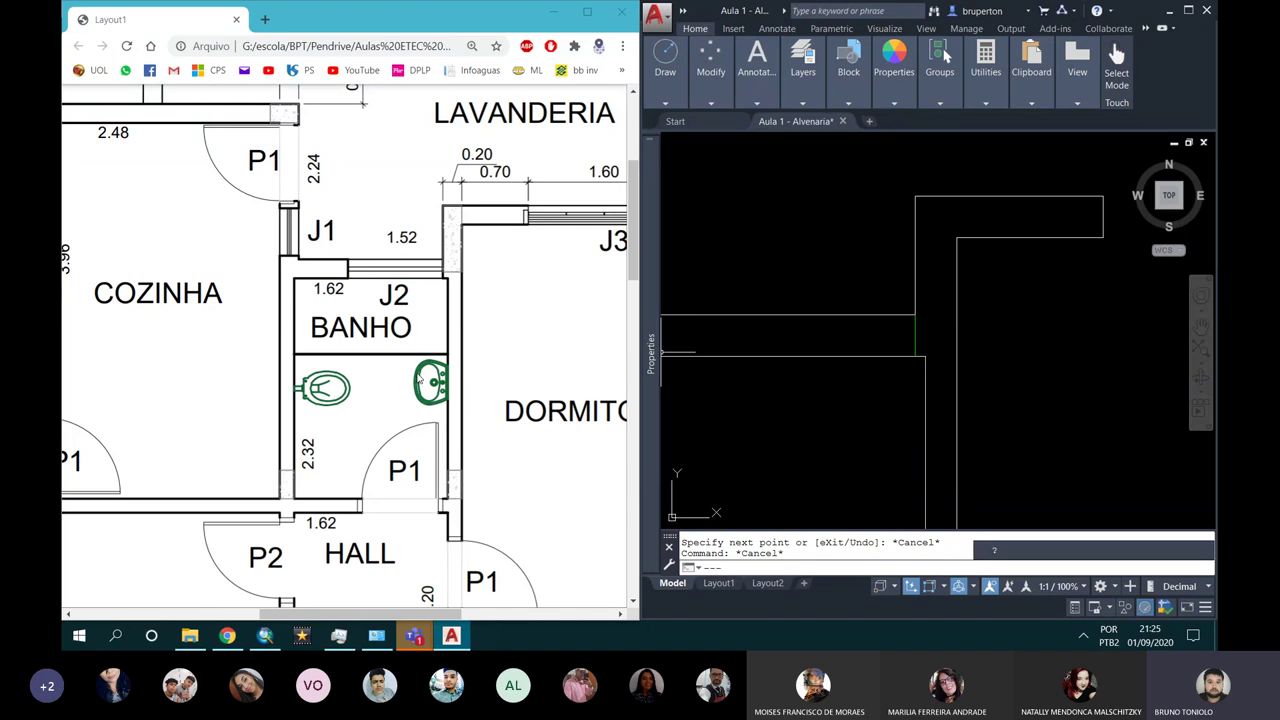
# Step: Zoom the reference plan out slightly and scroll through it to locate the door
pyautogui.click(590, 573)
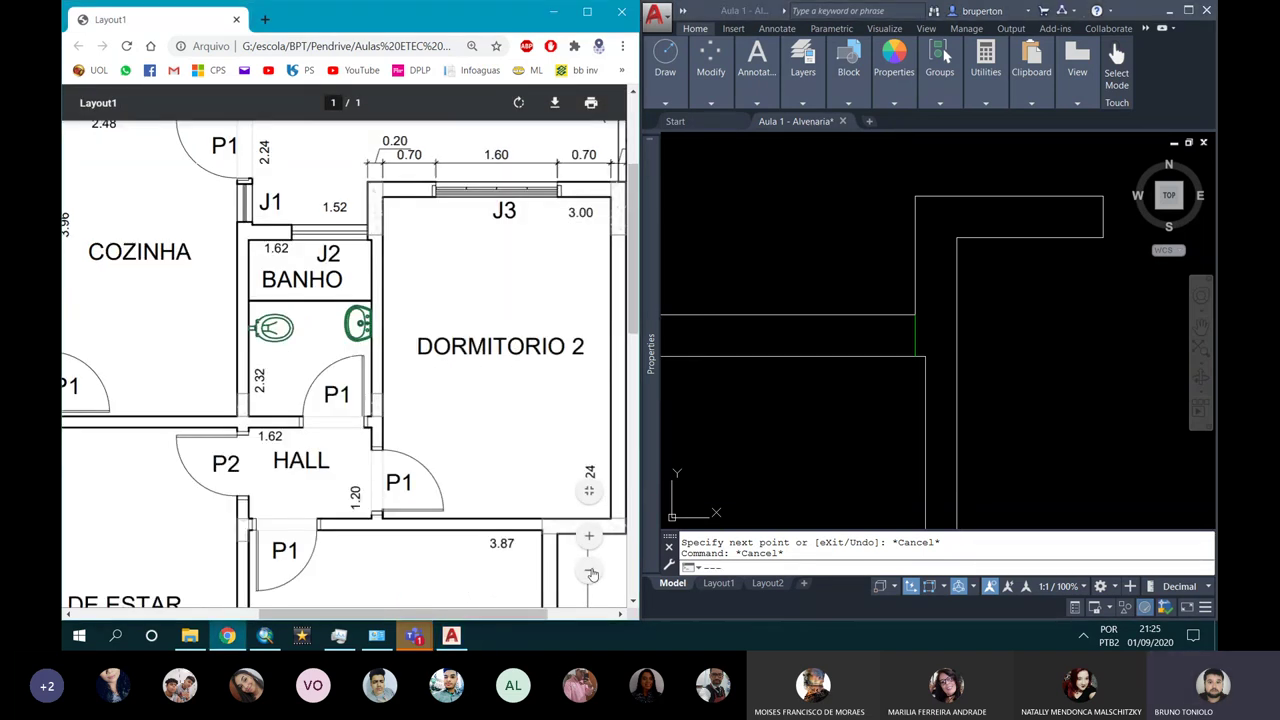
pyautogui.scroll(-1, 466, 382)
pyautogui.scroll(-2, 466, 382)
pyautogui.scroll(-1, 466, 382)
pyautogui.scroll(-1, 466, 382)
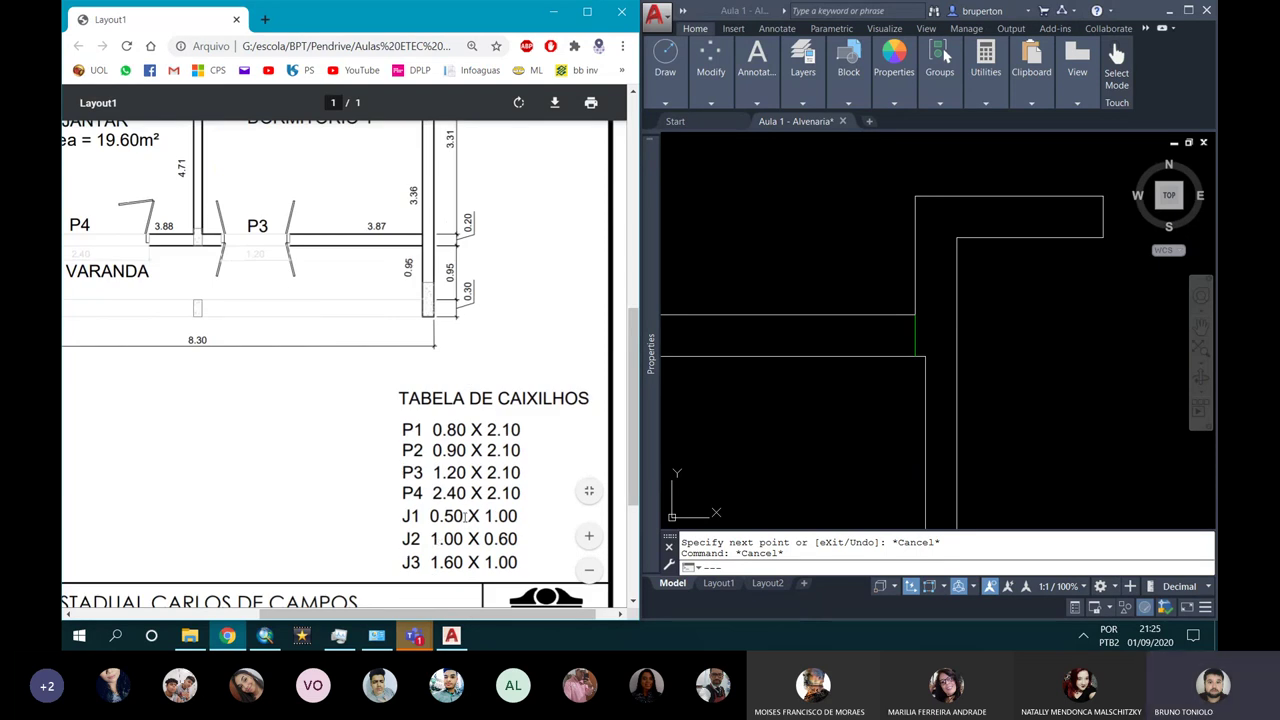
pyautogui.scroll(1, 464, 516)
pyautogui.scroll(2, 455, 505)
pyautogui.scroll(1, 441, 497)
pyautogui.scroll(1, 400, 455)
pyautogui.click(865, 340)
# Step: Offset the interior wall line by 1 to mark the door edge
pyautogui.write('o')
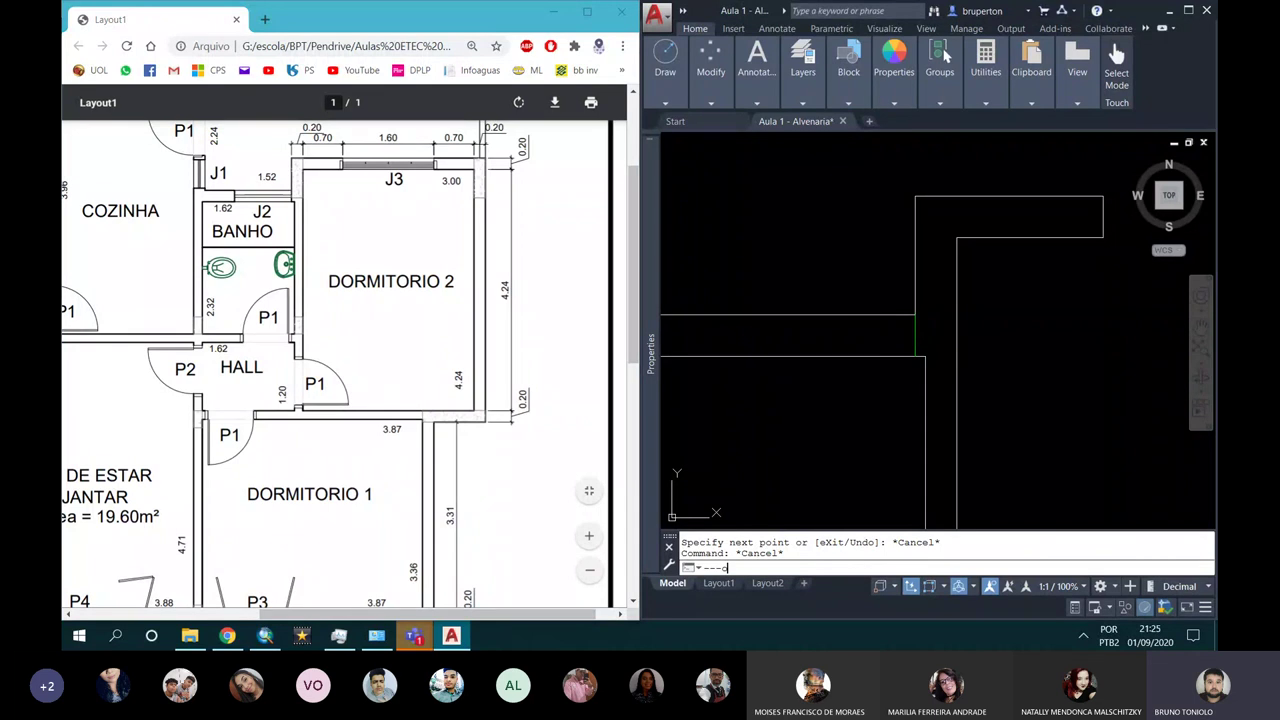
pyautogui.press('Return')
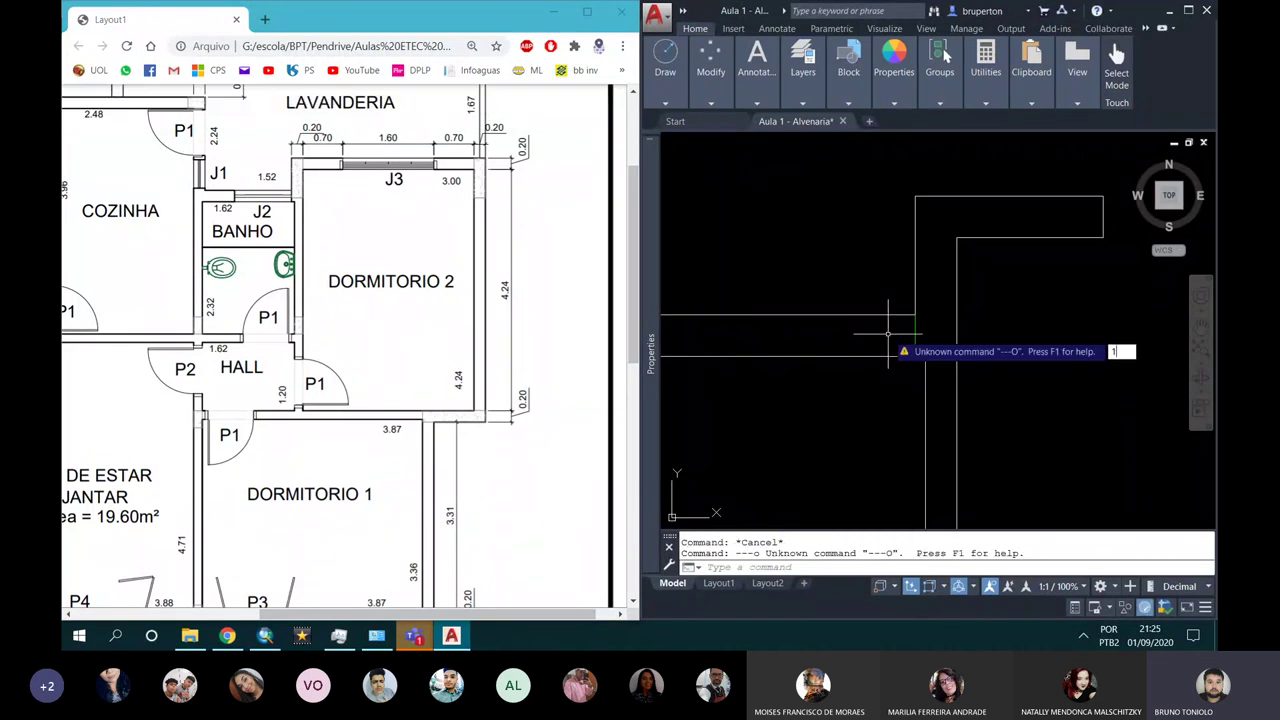
pyautogui.press('Return')
pyautogui.write('o')
pyautogui.press('Return')
pyautogui.write('1')
pyautogui.press('Return')
pyautogui.click(921, 355)
pyautogui.scroll(-2, 895, 335)
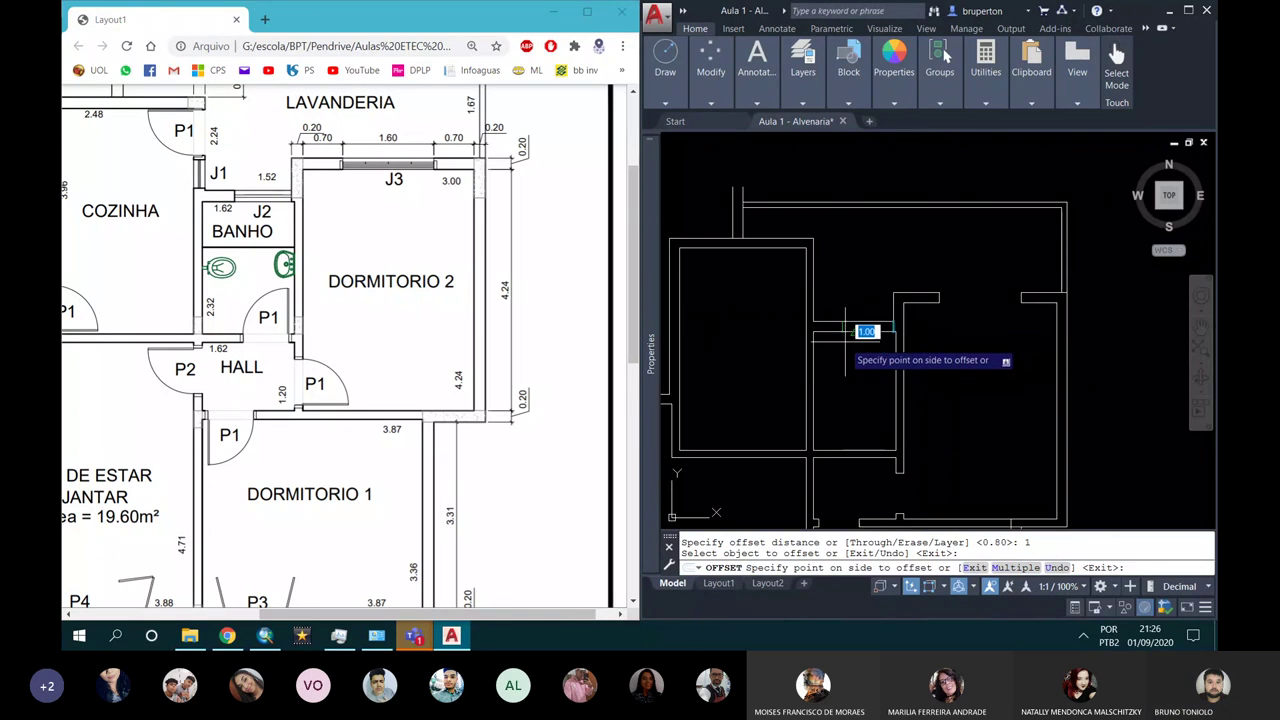
pyautogui.click(881, 325)
pyautogui.scroll(3, 870, 335)
pyautogui.press('Escape')
# Step: Trim the two wall line segments inside the opening, undoing an accidental erase
pyautogui.write('tr')
pyautogui.press('Return')
pyautogui.press('Return')
pyautogui.click(880, 345)
pyautogui.click(860, 290)
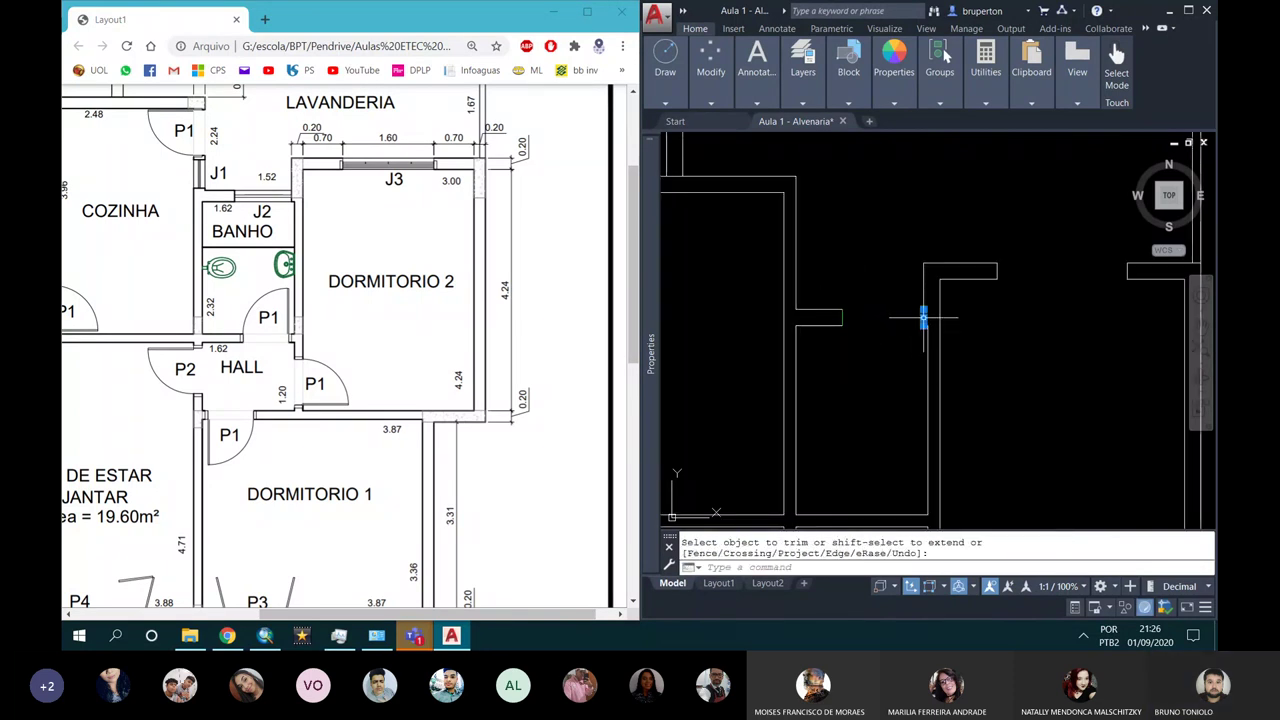
pyautogui.click(923, 318)
pyautogui.hotkey('ctrl', 'z')
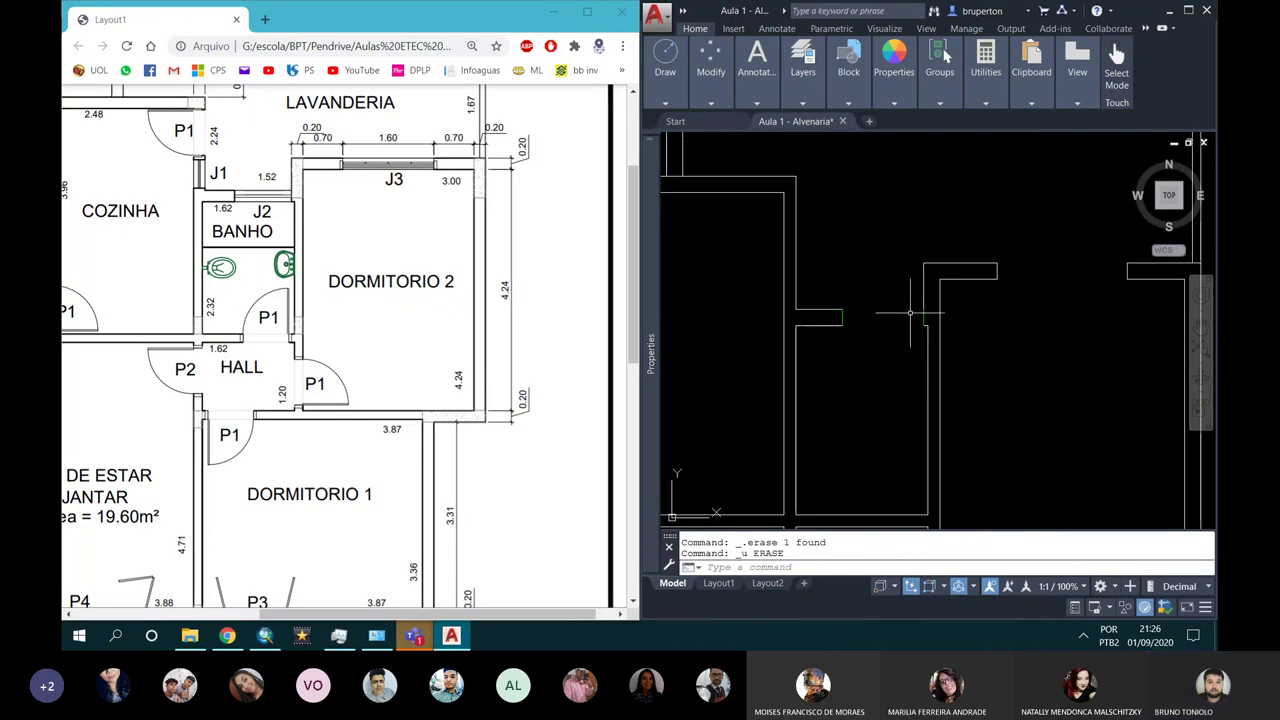
pyautogui.scroll(2, 910, 313)
pyautogui.press('Return')
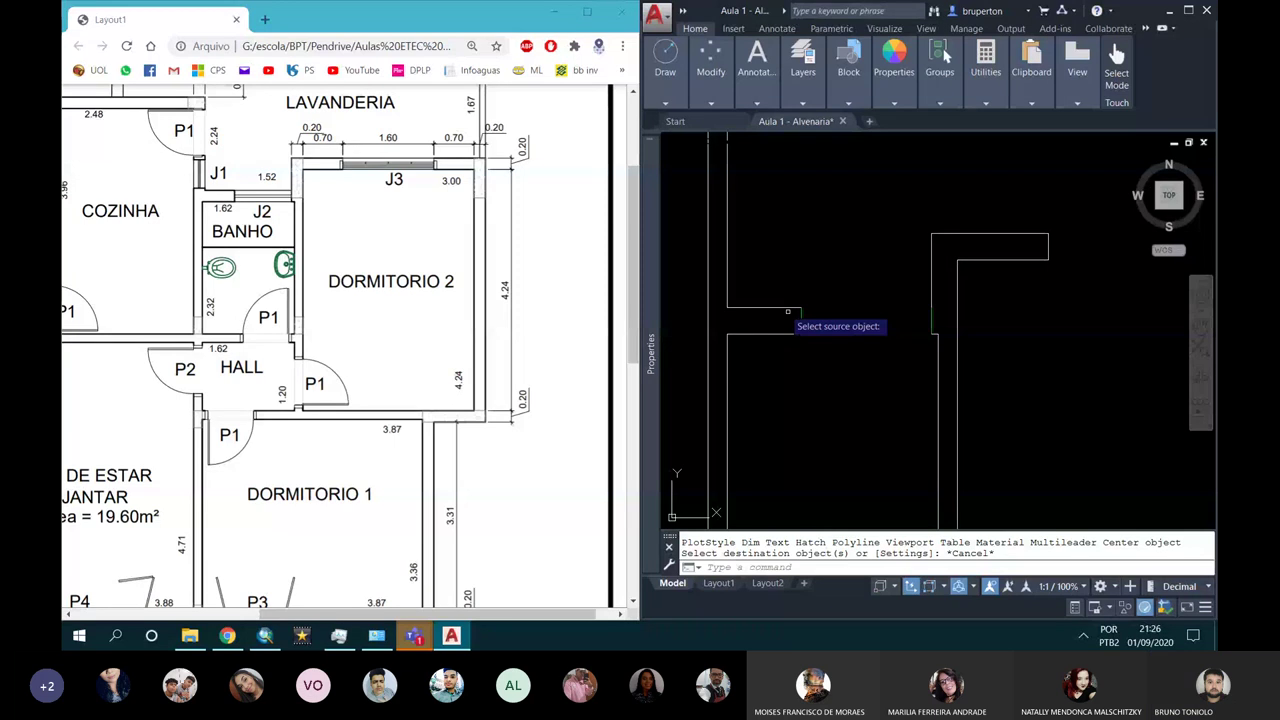
# Step: Give the new opening lines an existing wall's properties through a window selection
pyautogui.click(790, 313)
pyautogui.click(870, 330)
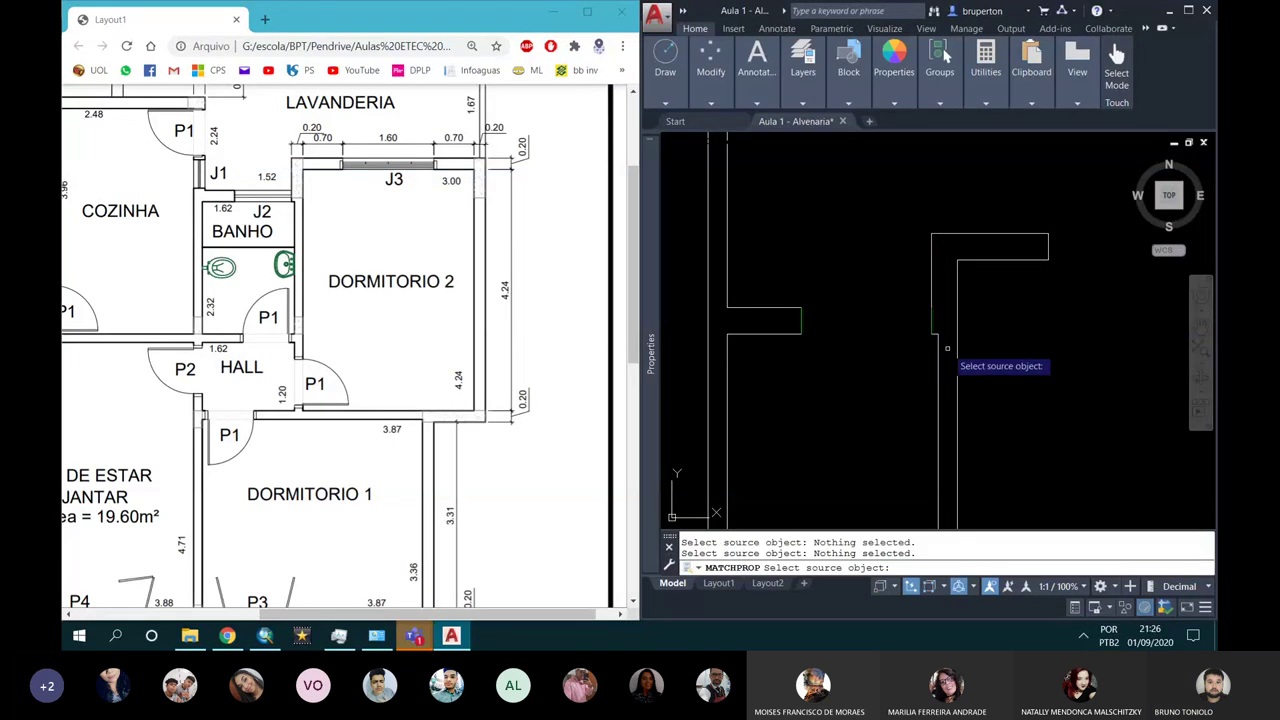
pyautogui.click(782, 308)
pyautogui.click(784, 289)
pyautogui.click(1068, 398)
pyautogui.scroll(-1, 870, 283)
pyautogui.scroll(-2, 870, 283)
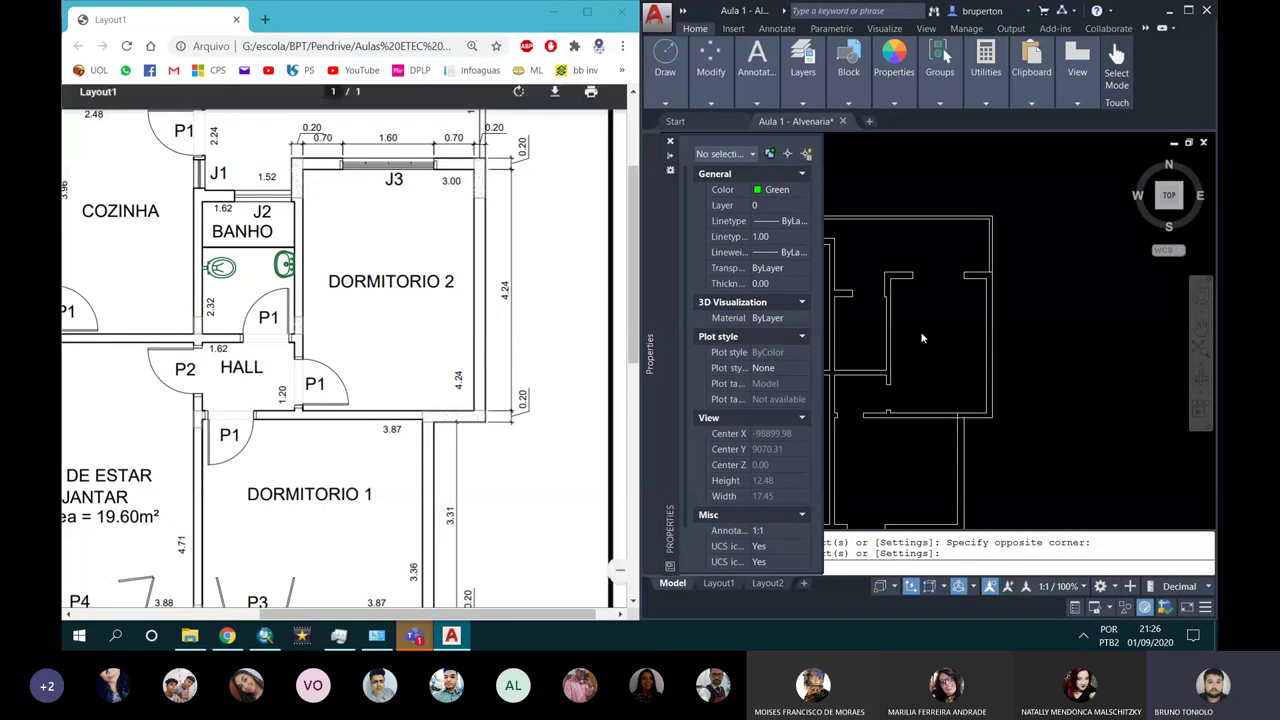
pyautogui.moveTo(843, 341); pyautogui.dragTo(876, 336, button='middle')
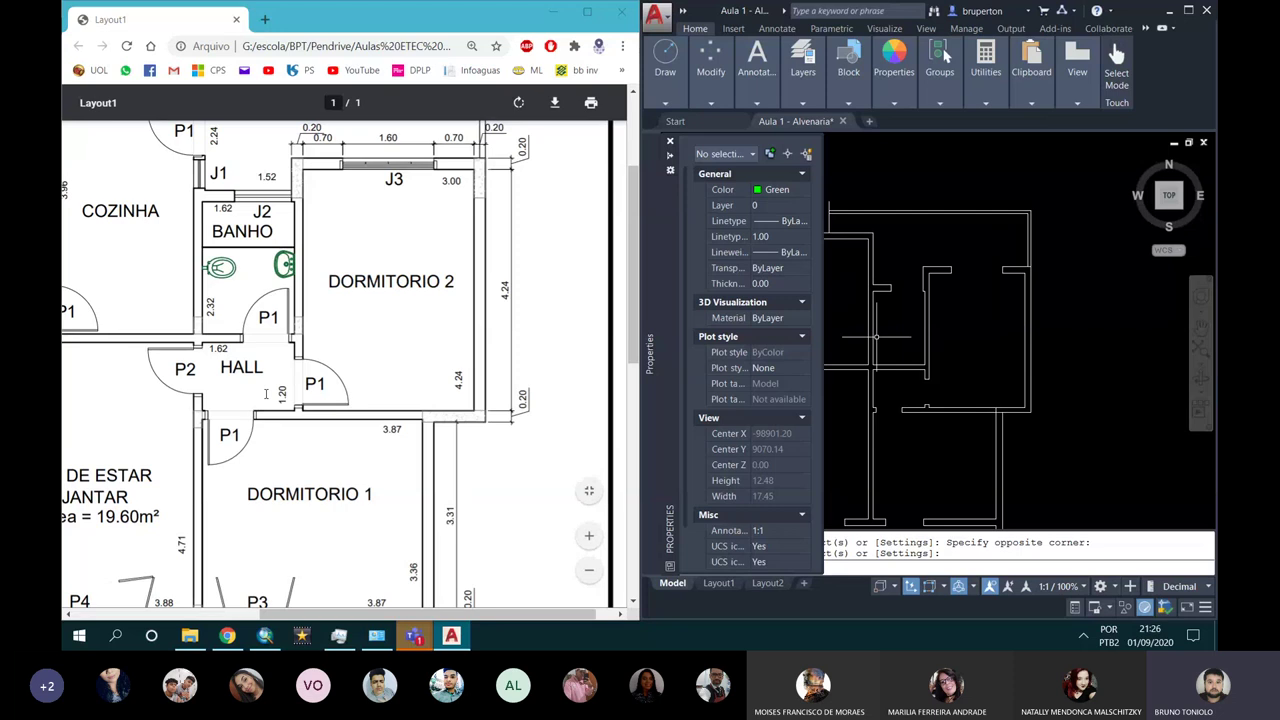
pyautogui.click(990, 395)
# Step: Place an offset copy of the wall line, then offset it again at distance 8
pyautogui.click(988, 386)
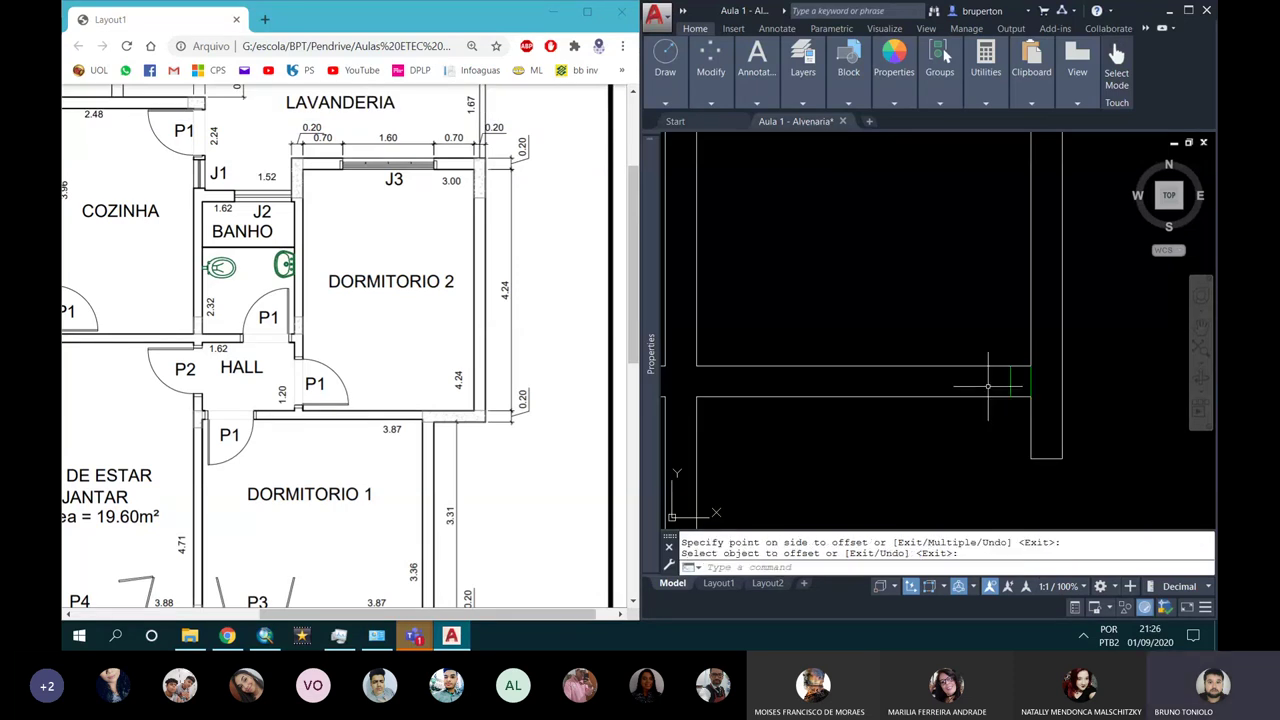
pyautogui.press('Return')
pyautogui.press('Return')
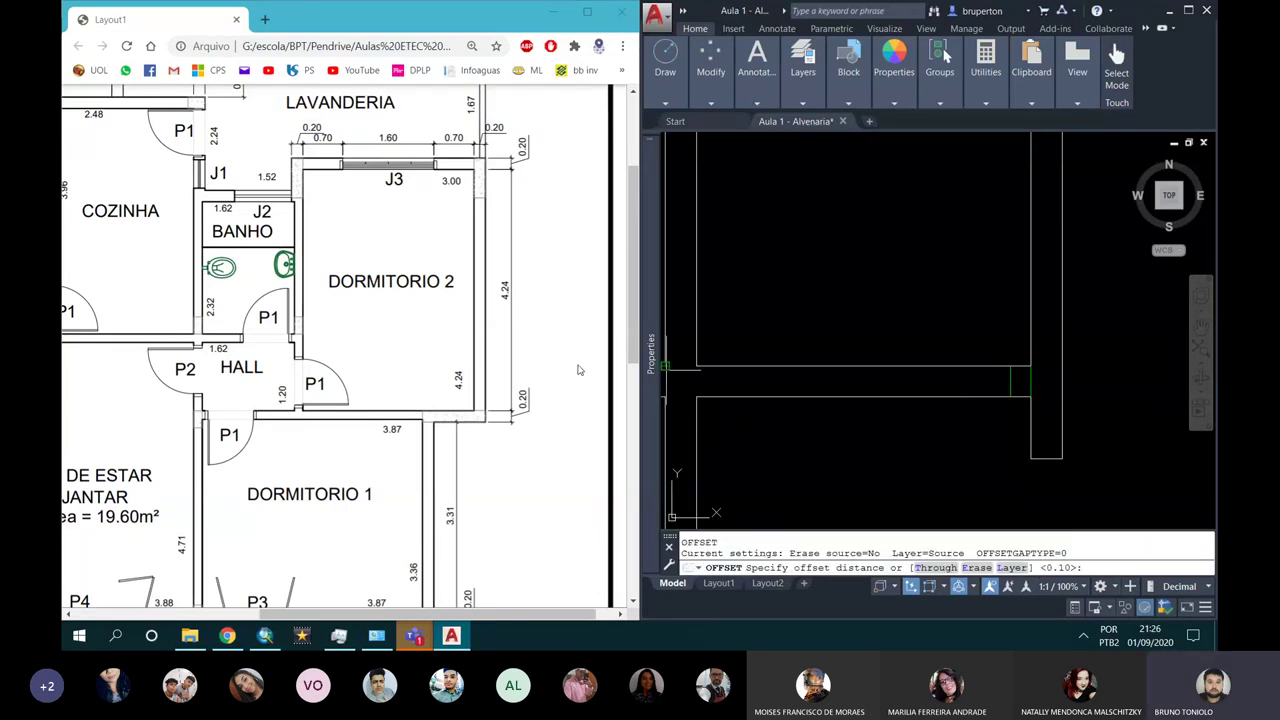
pyautogui.scroll(-4, 505, 356)
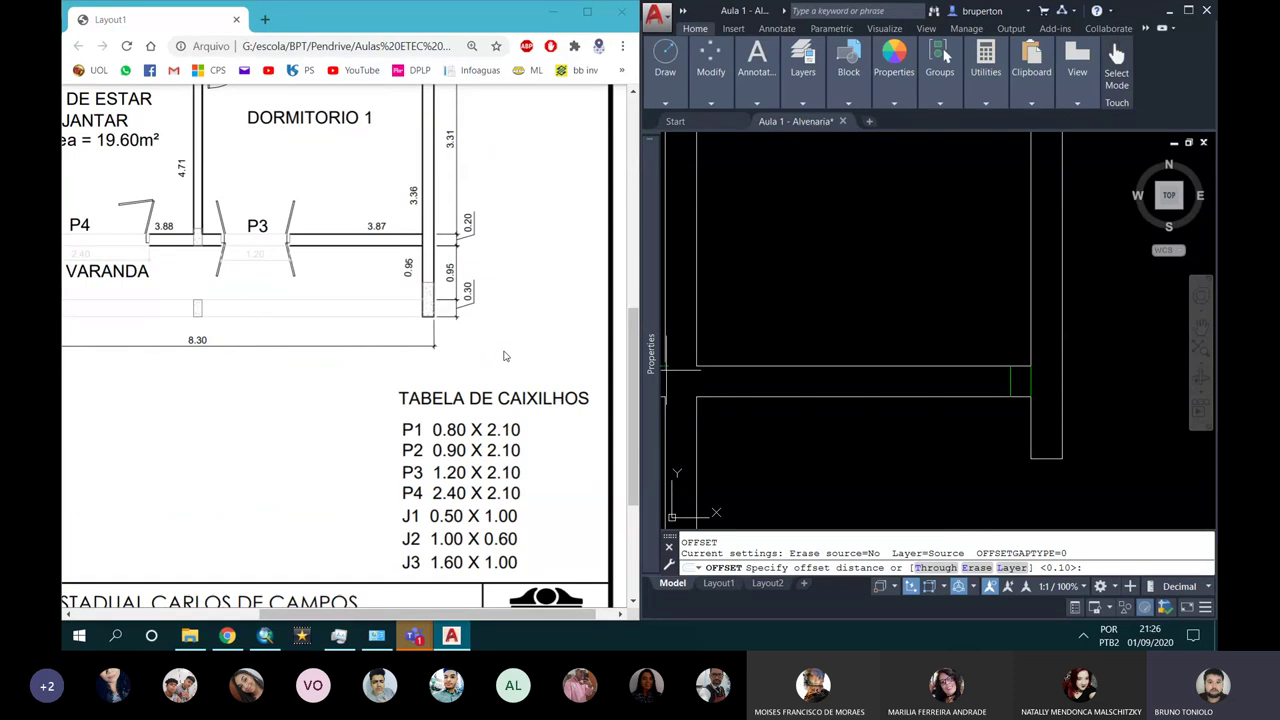
pyautogui.scroll(3, 505, 356)
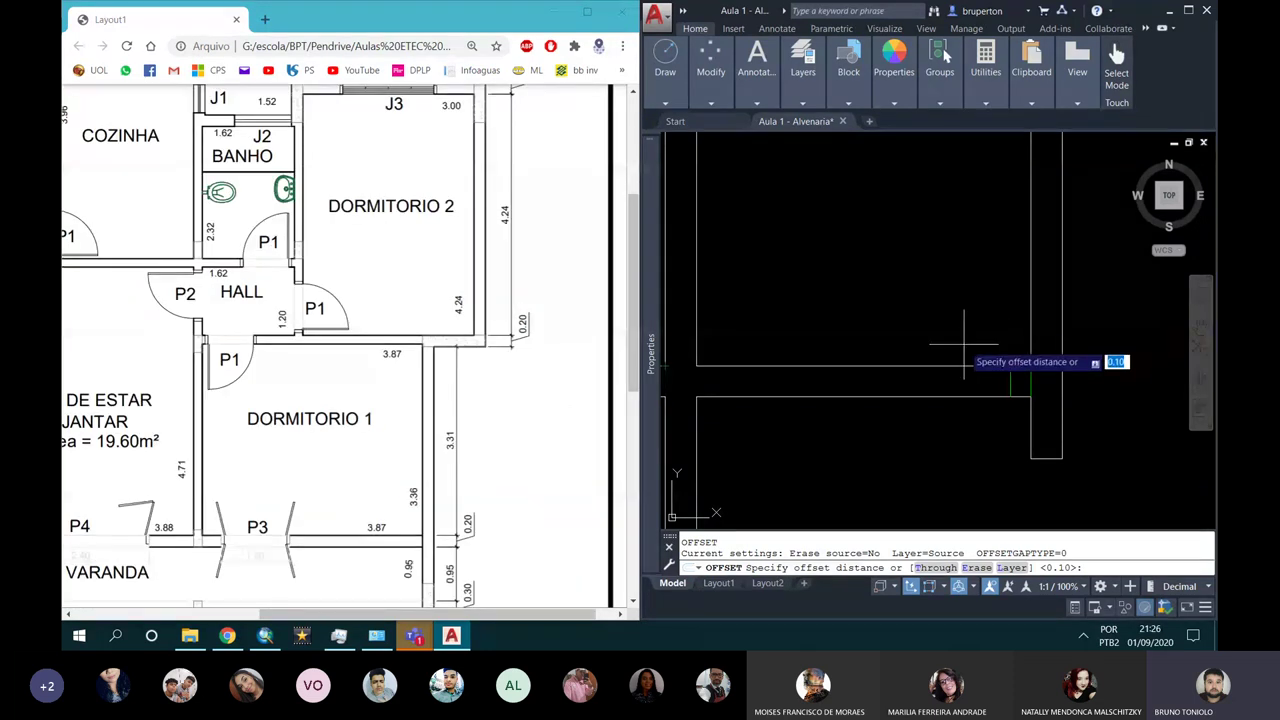
pyautogui.write('0')
pyautogui.press('Return')
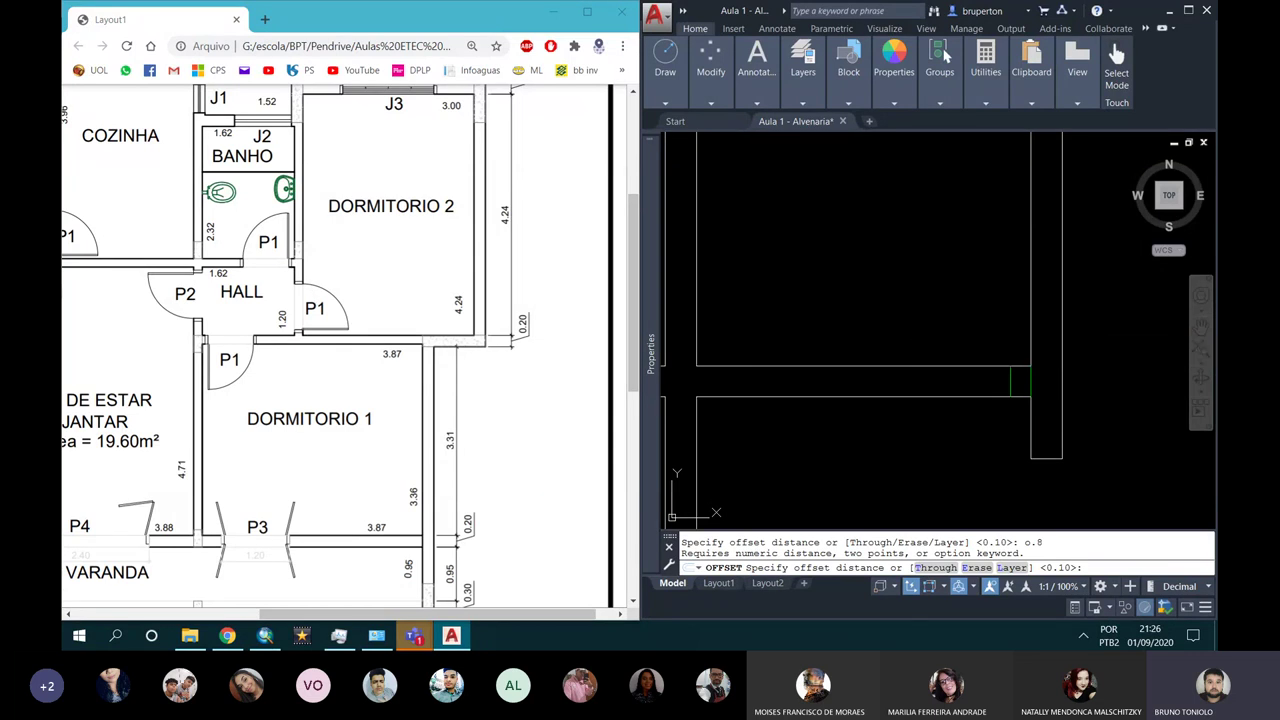
pyautogui.write('8')
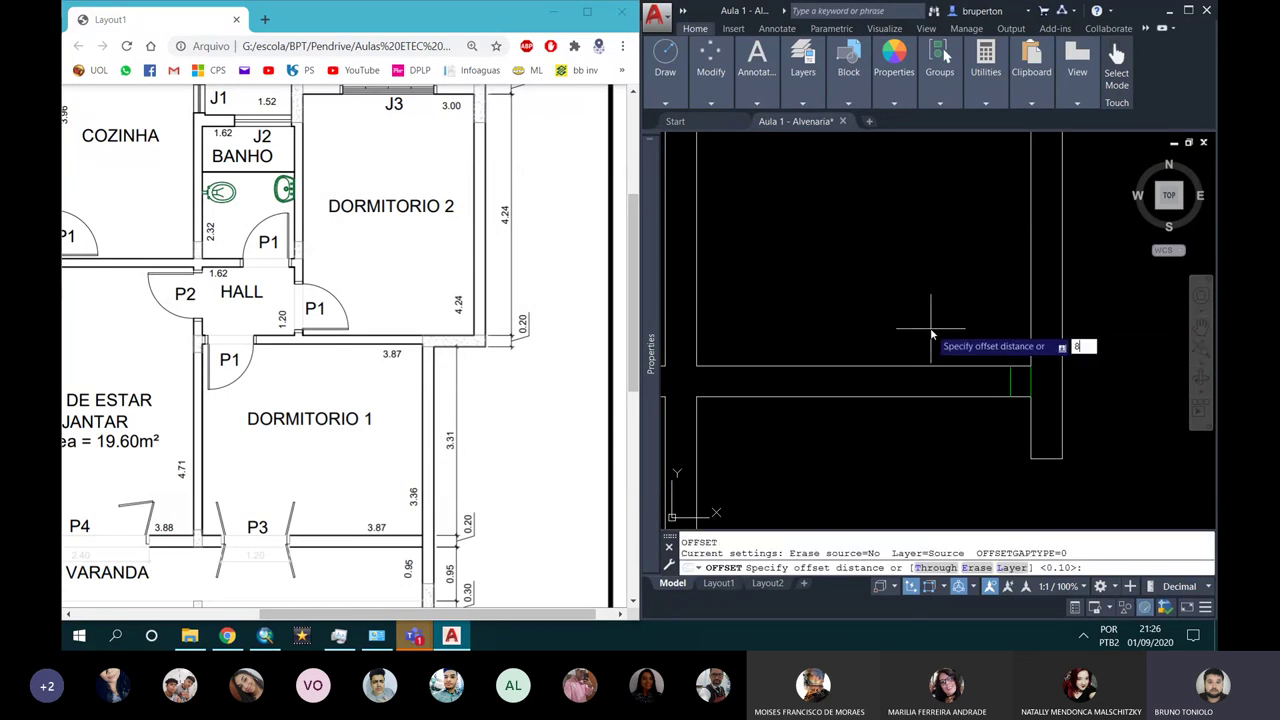
pyautogui.press('Return')
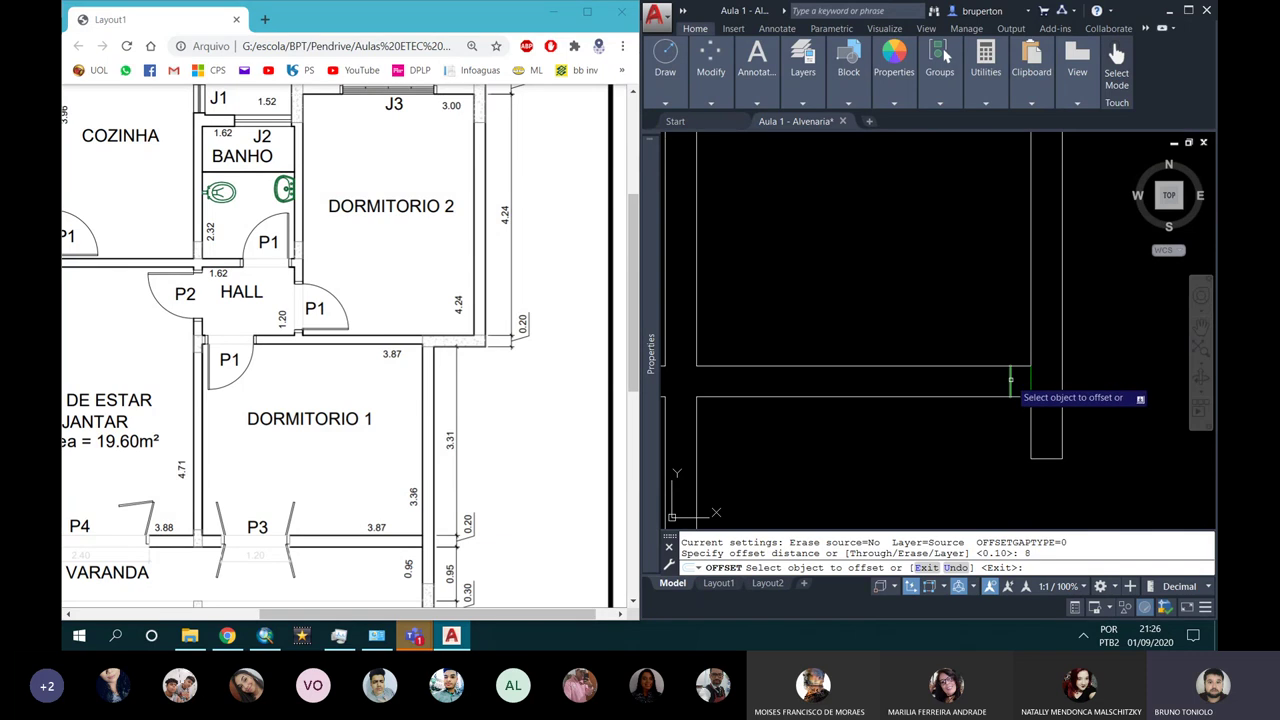
pyautogui.click(1005, 366)
pyautogui.click(917, 377)
pyautogui.scroll(-3, 917, 377)
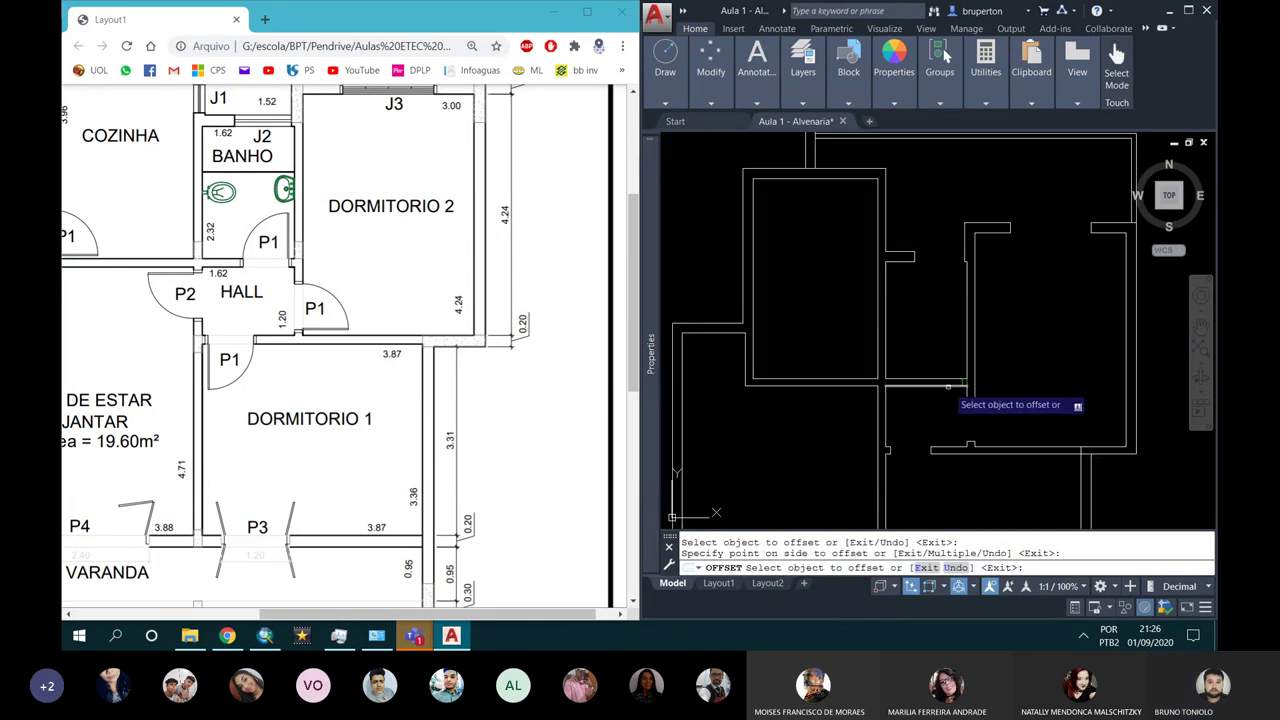
pyautogui.scroll(-3, 948, 386)
pyautogui.press('Escape')
# Step: Delete the misplaced offset line
pyautogui.scroll(5, 805, 378)
pyautogui.click(749, 349)
pyautogui.click(776, 392)
pyautogui.press('Delete')
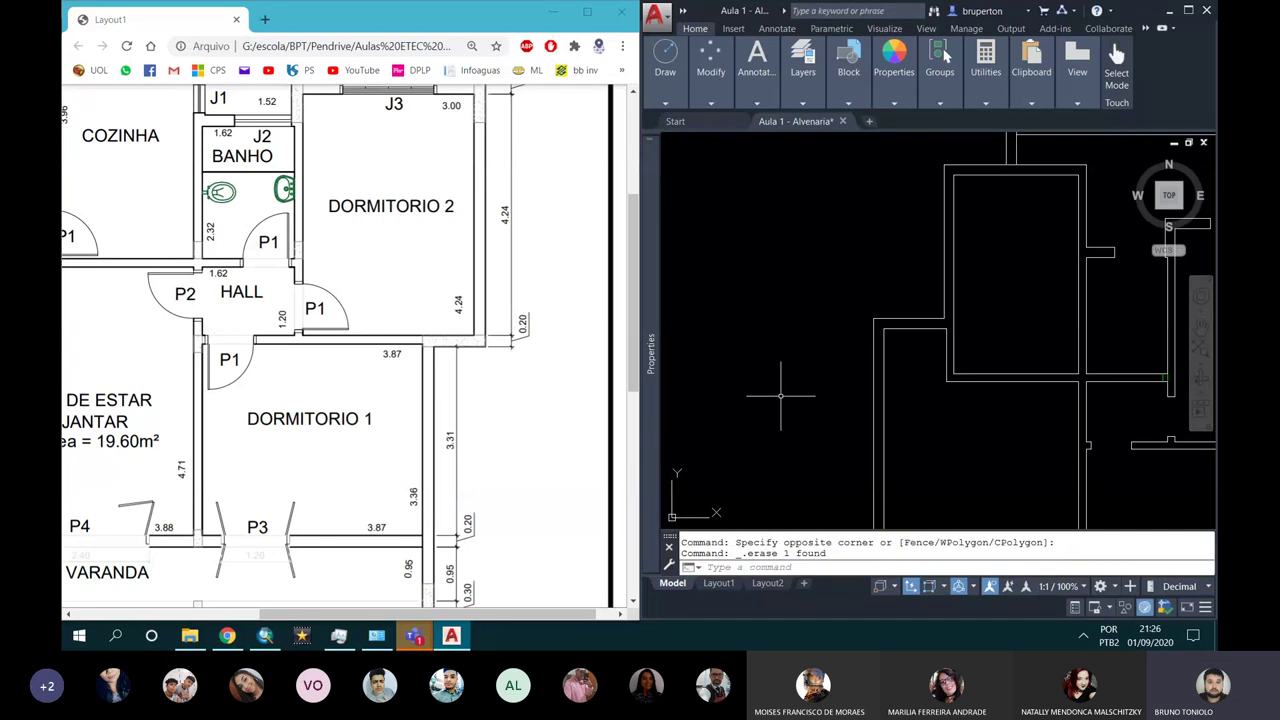
pyautogui.scroll(-2, 780, 386)
pyautogui.scroll(4, 1000, 385)
# Step: Offset the vertical wall line 0.8 to the left
pyautogui.write('o')
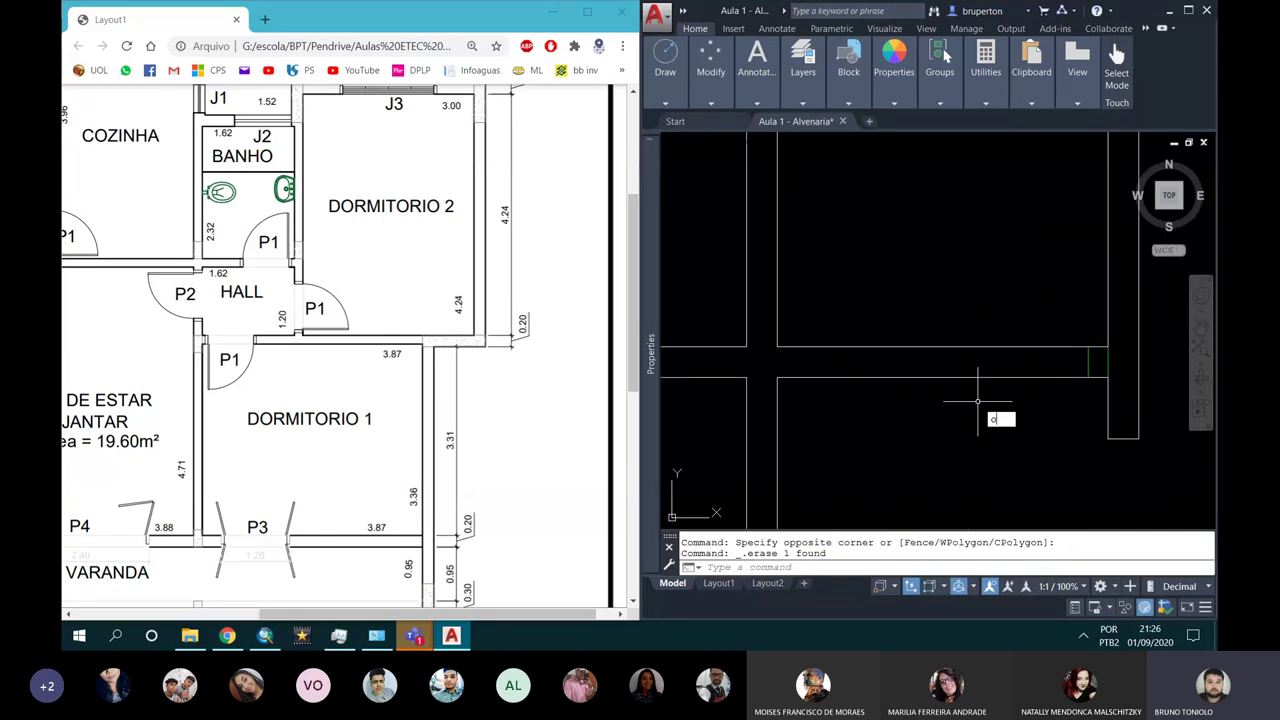
pyautogui.press('Return')
pyautogui.write('.8')
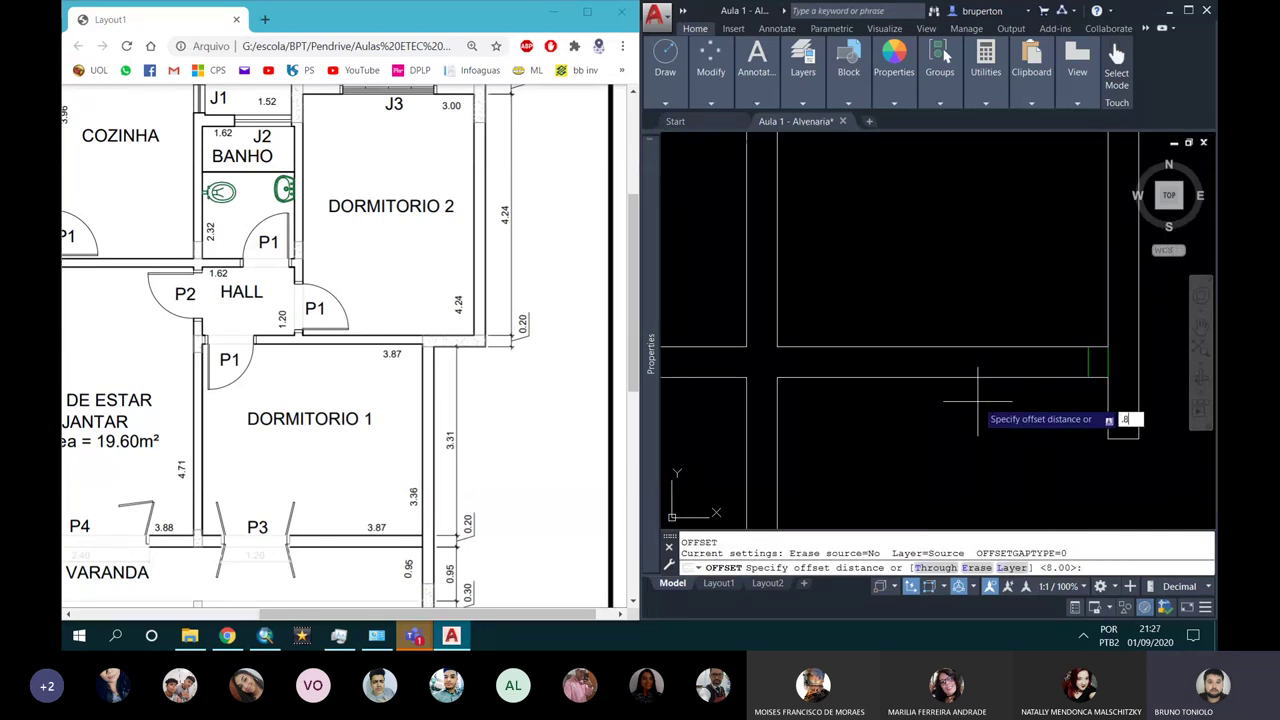
pyautogui.press('Return')
pyautogui.click(1083, 369)
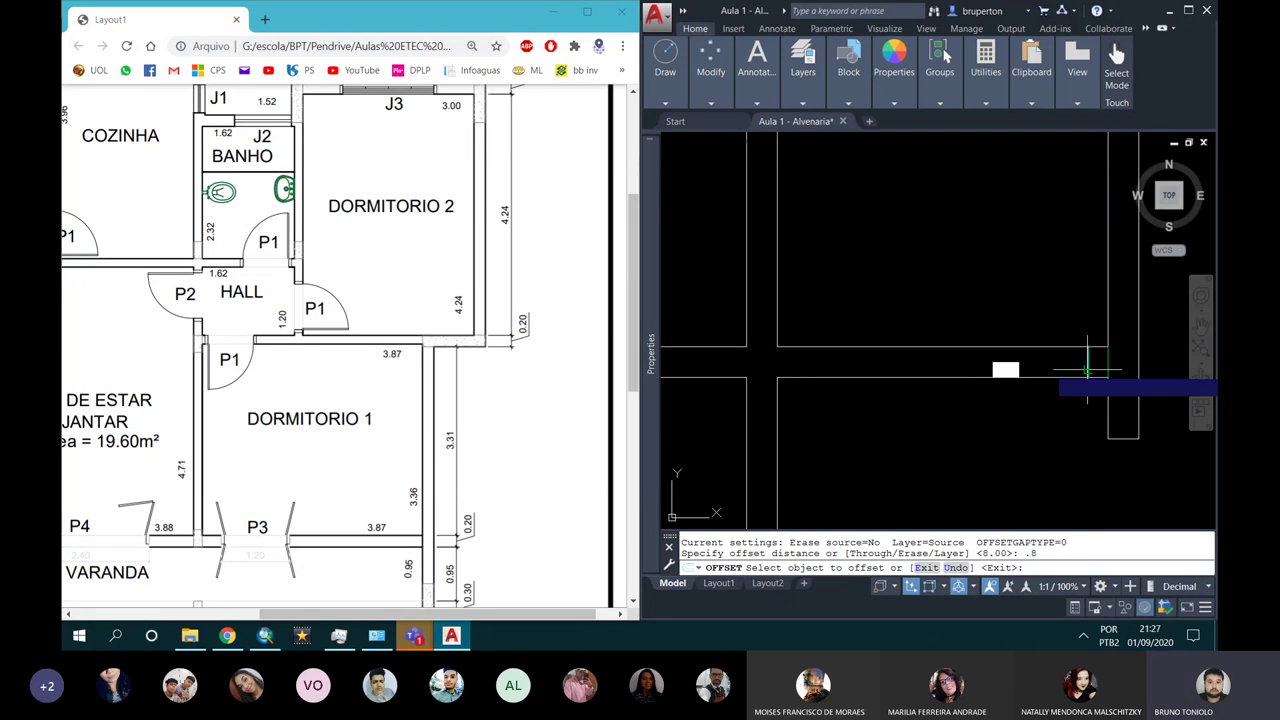
pyautogui.click(1000, 367)
pyautogui.press('Escape')
# Step: Trim the wall lines inside the 0.80 opening and delete the leftover stub
pyautogui.write('tr')
pyautogui.press('Return')
pyautogui.click(1010, 393)
pyautogui.click(1010, 328)
pyautogui.press('Escape')
pyautogui.click(1088, 360)
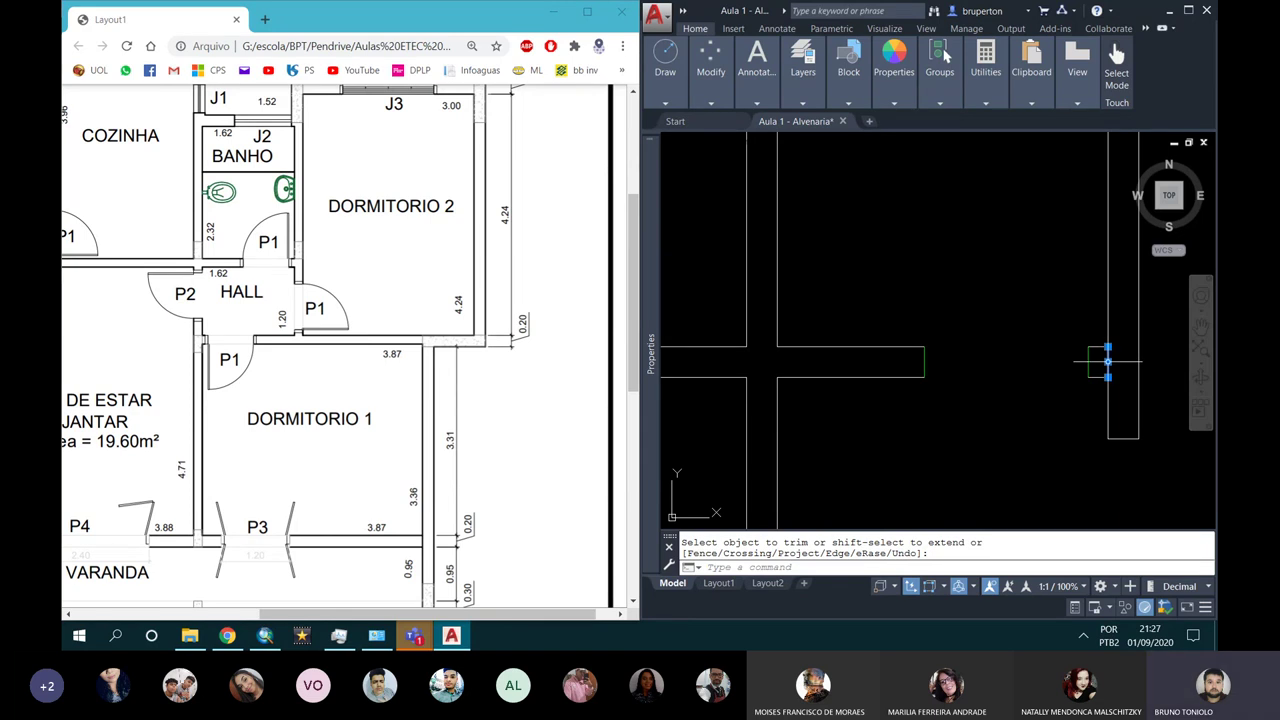
pyautogui.press('Delete')
# Step: Match the new jamb edge to an existing wall's properties
pyautogui.write('ma')
pyautogui.press('Return')
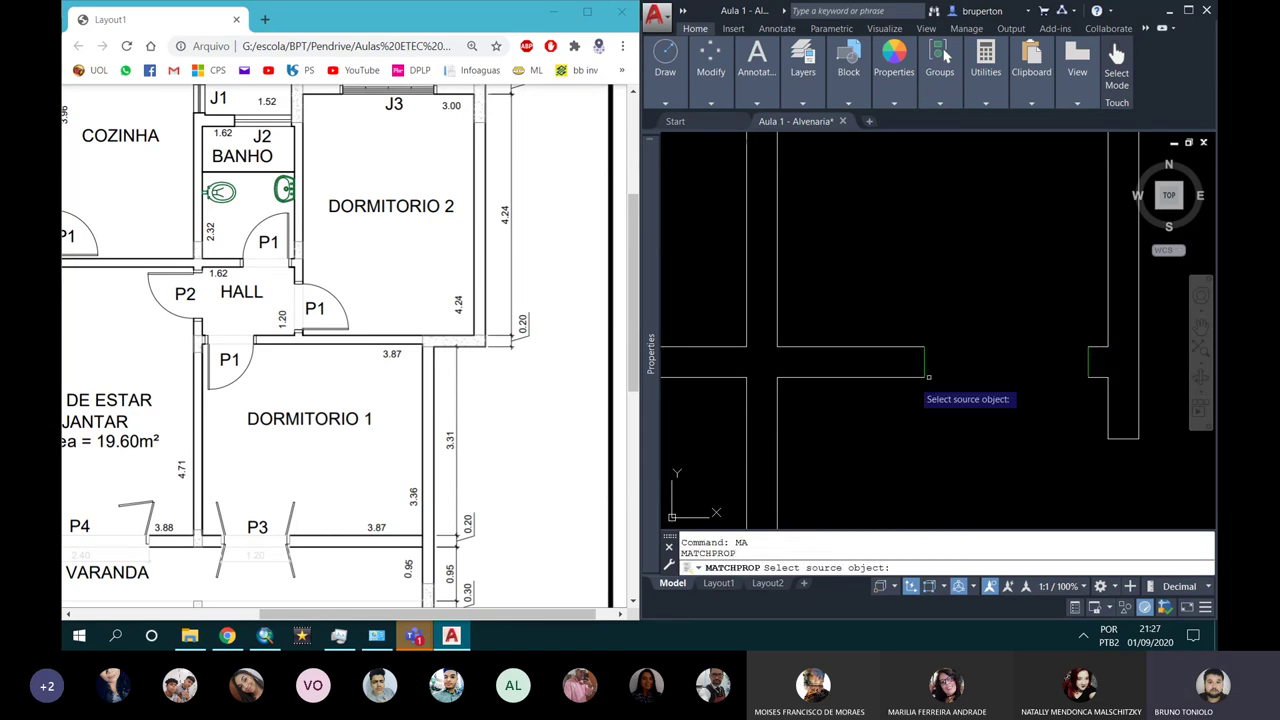
pyautogui.click(899, 376)
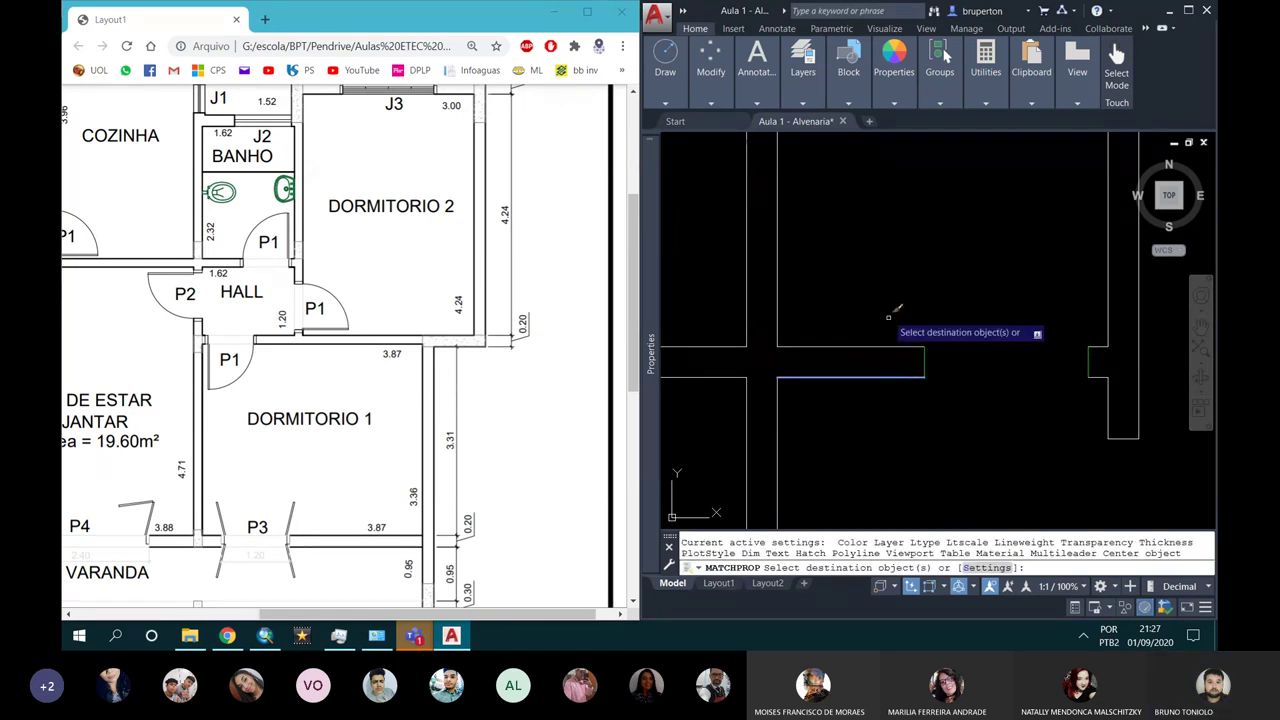
pyautogui.click(886, 316)
pyautogui.click(1075, 402)
pyautogui.scroll(-3, 984, 355)
pyautogui.scroll(-2, 984, 355)
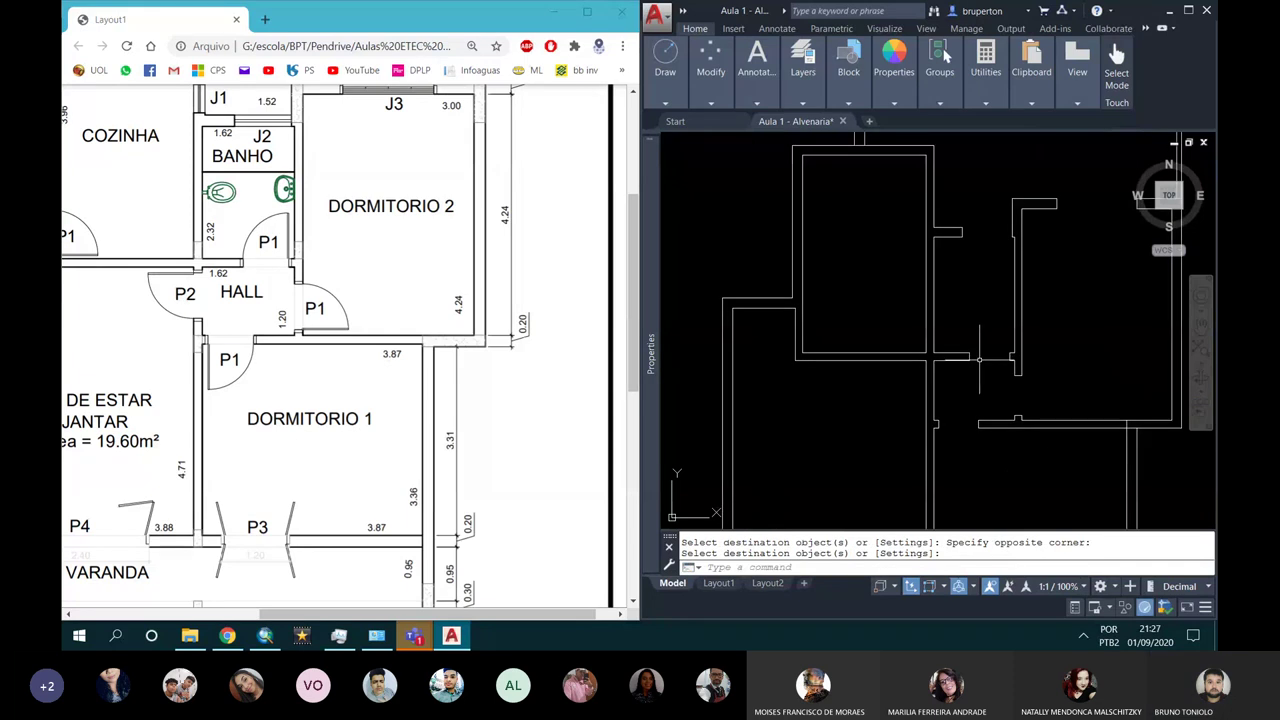
pyautogui.moveTo(341, 472)
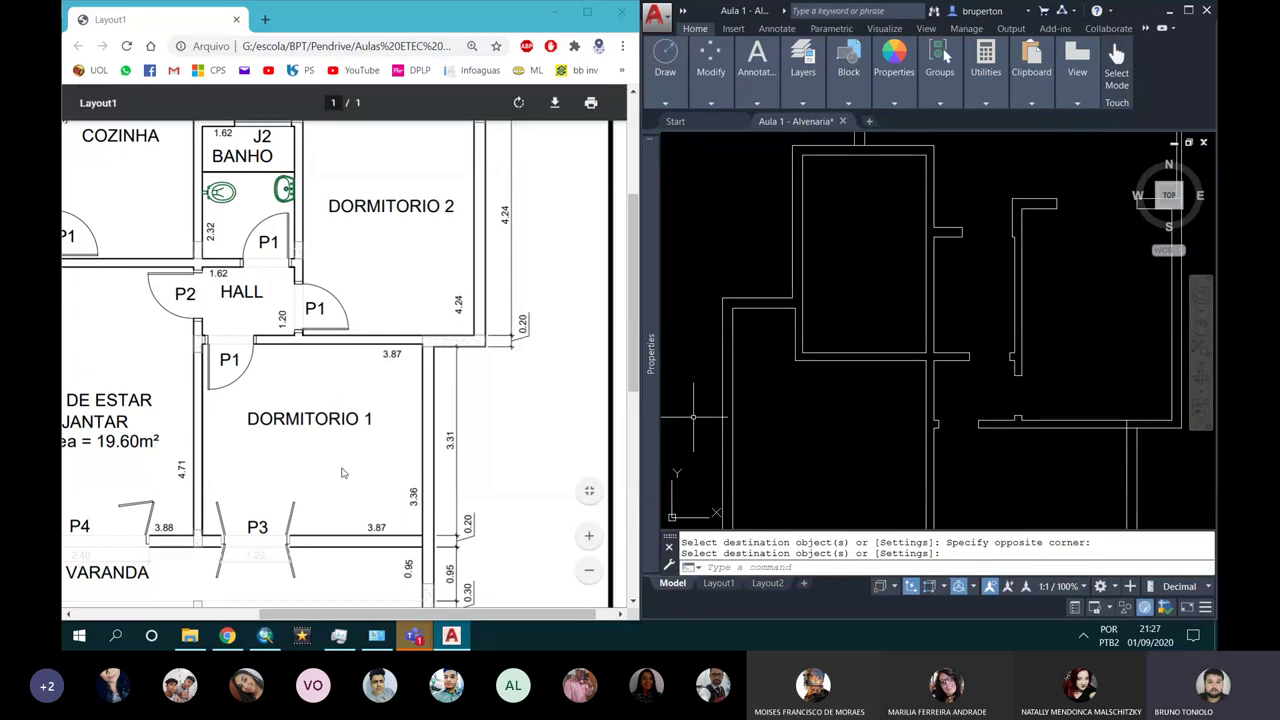
# Step: Pan along the plan to the next vertical wall and end the previous property matching
pyautogui.moveTo(420, 615); pyautogui.dragTo(335, 615)
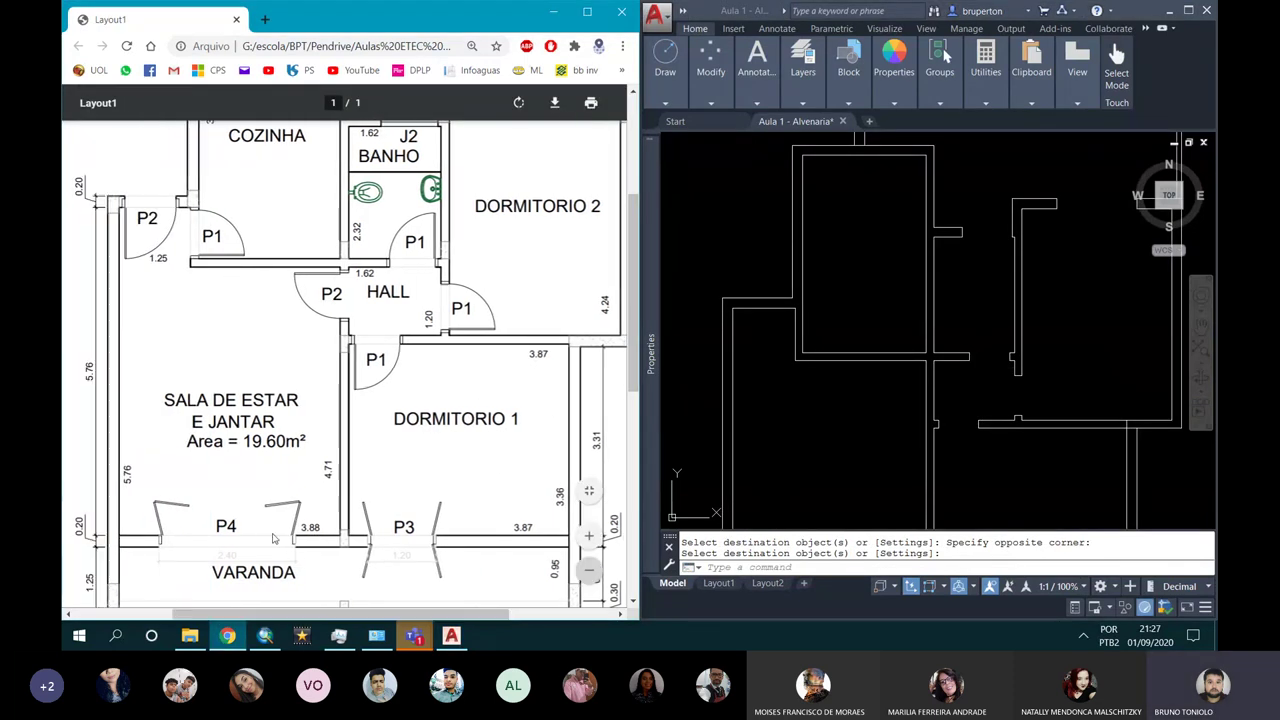
pyautogui.moveTo(406, 615); pyautogui.dragTo(515, 615)
pyautogui.scroll(-2, 505, 565)
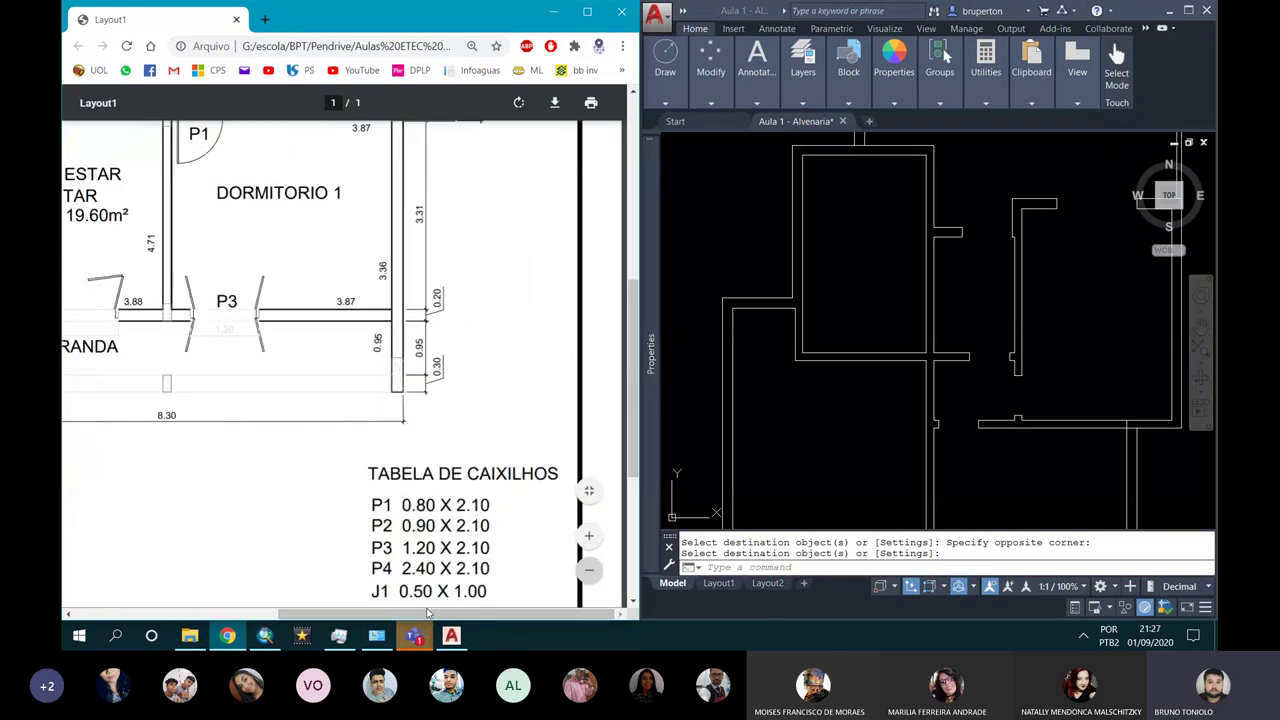
pyautogui.moveTo(428, 615); pyautogui.dragTo(291, 615)
pyautogui.scroll(2, 241, 336)
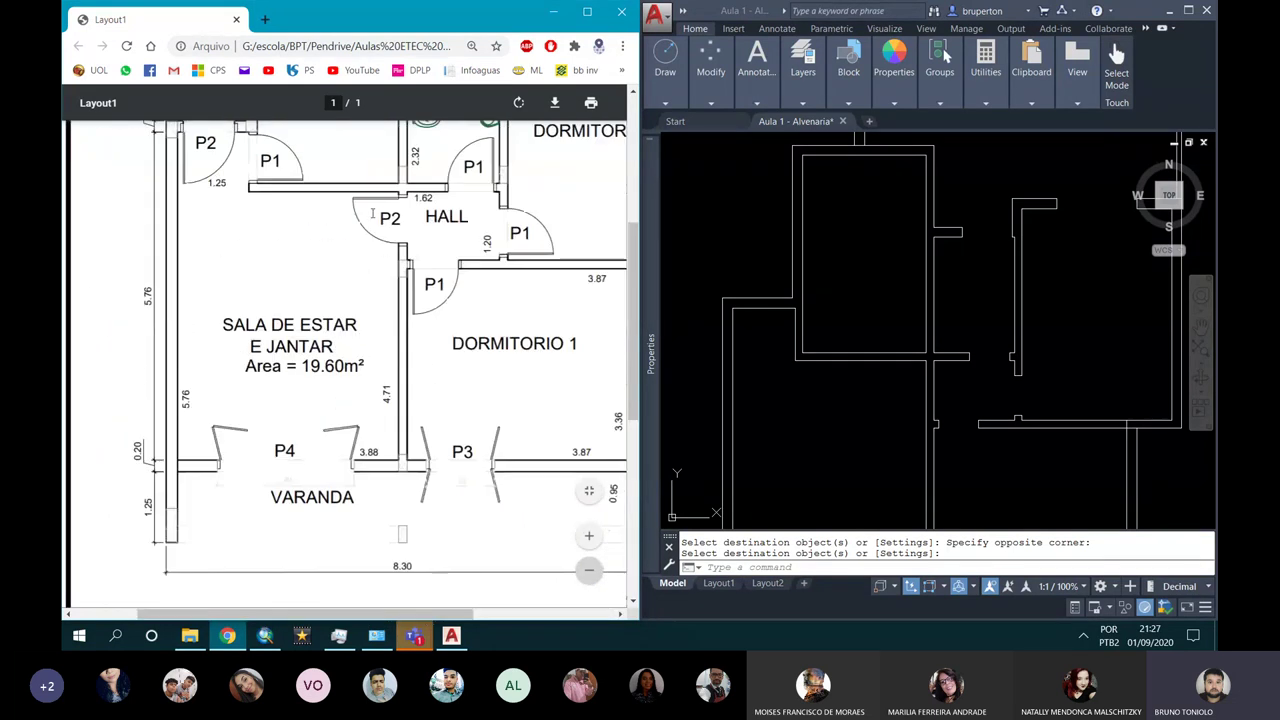
pyautogui.scroll(5, 920, 315)
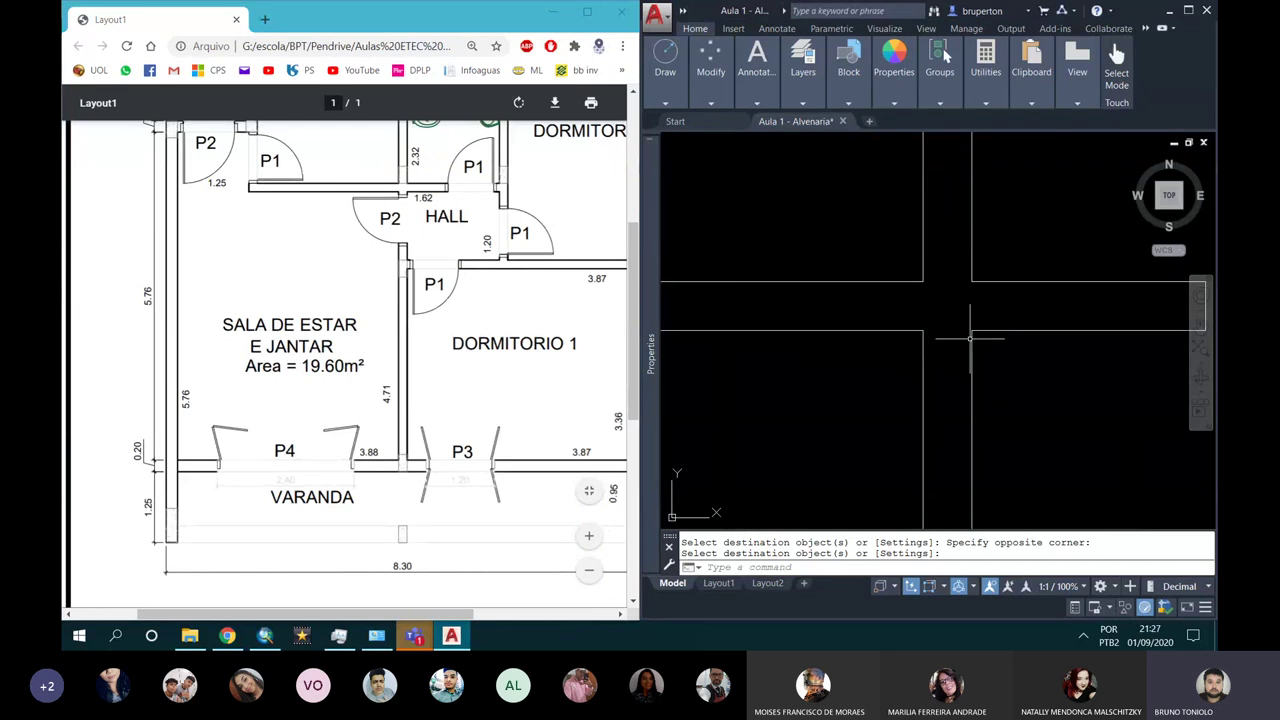
pyautogui.scroll(-4, 880, 313)
pyautogui.press('Return')
pyautogui.press('Return')
pyautogui.press('Escape')
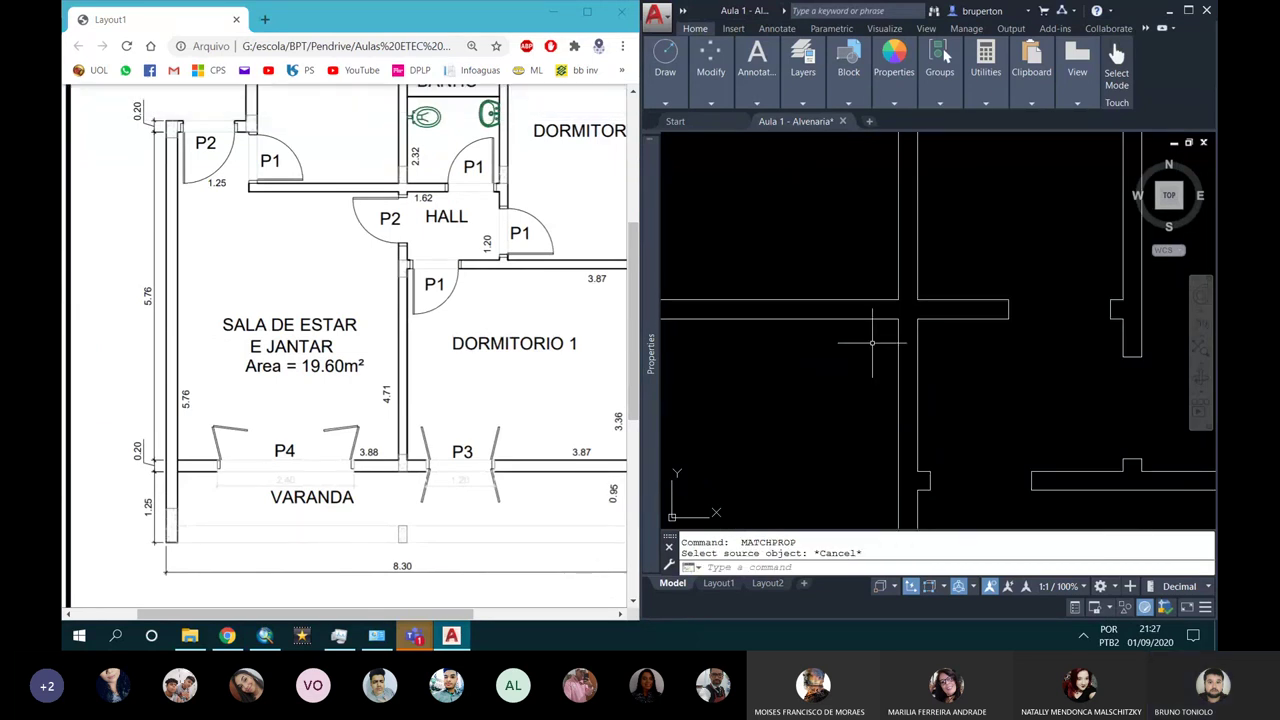
# Step: Try a 0.1 line from the wall at the opening position, then cancel it
pyautogui.write('l')
pyautogui.press('Return')
pyautogui.click(917, 319)
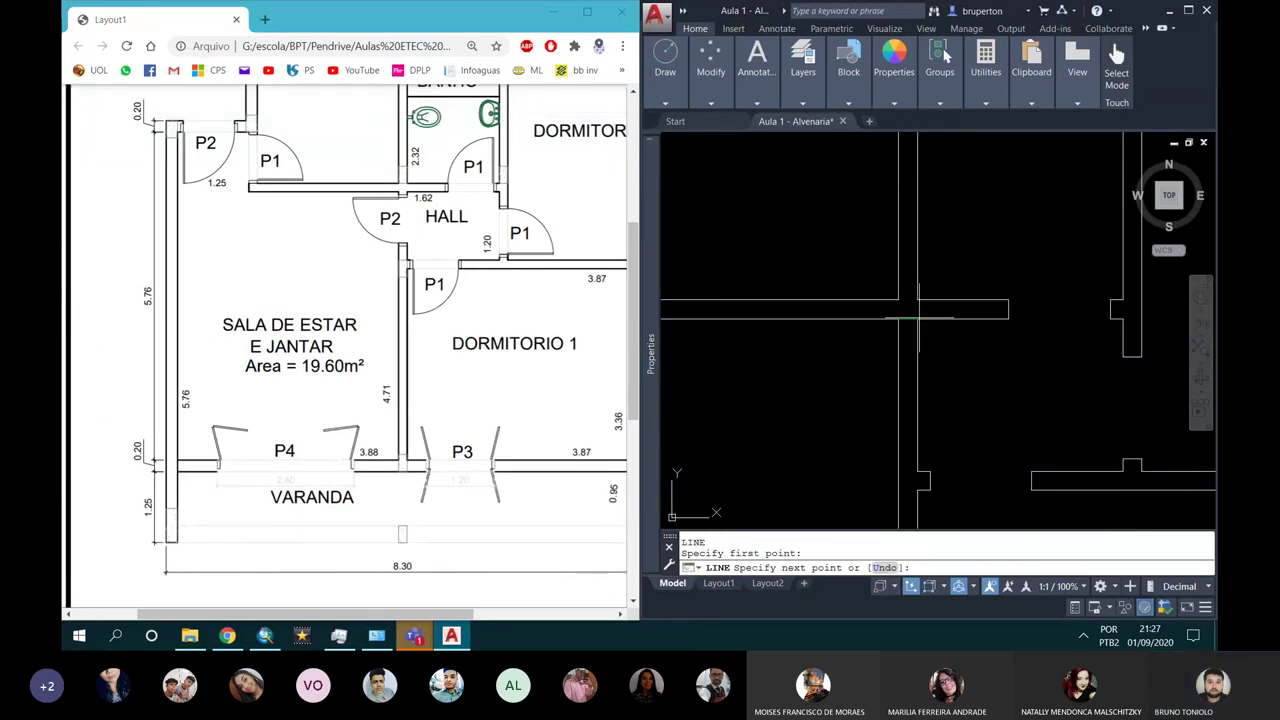
pyautogui.press('Return')
pyautogui.press('Return')
pyautogui.write('.1')
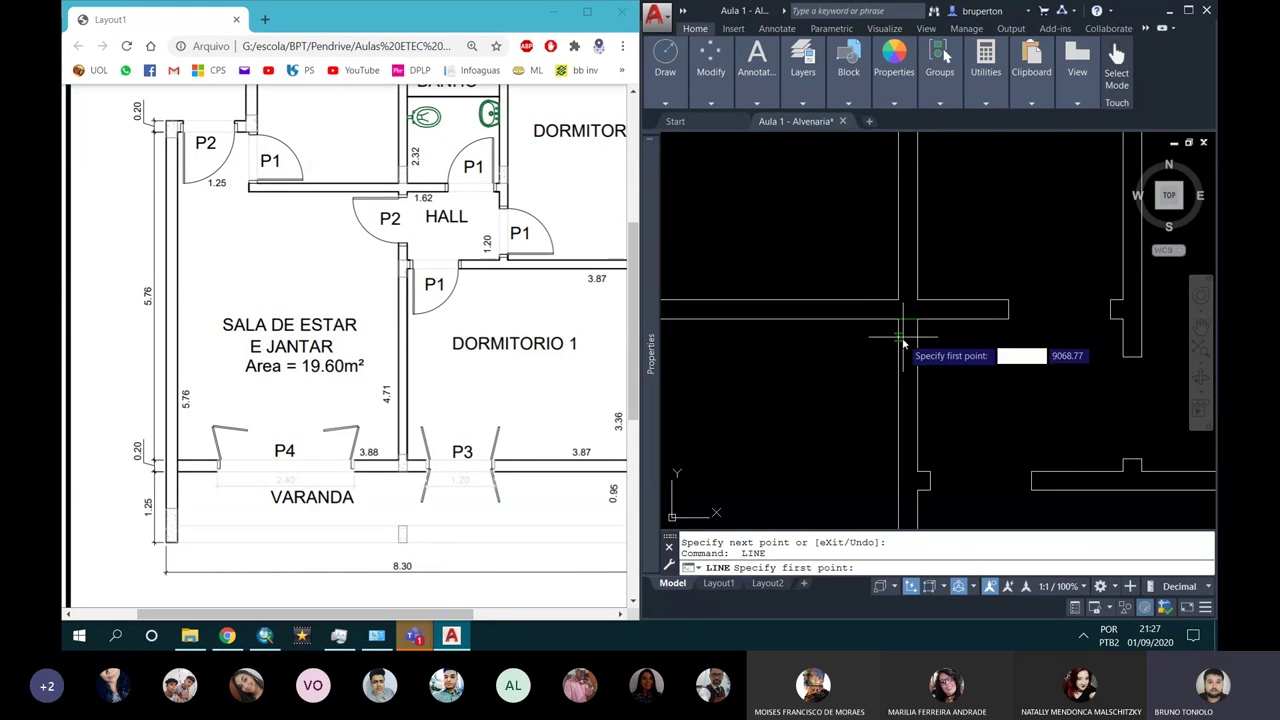
pyautogui.press('Return')
pyautogui.press('Escape')
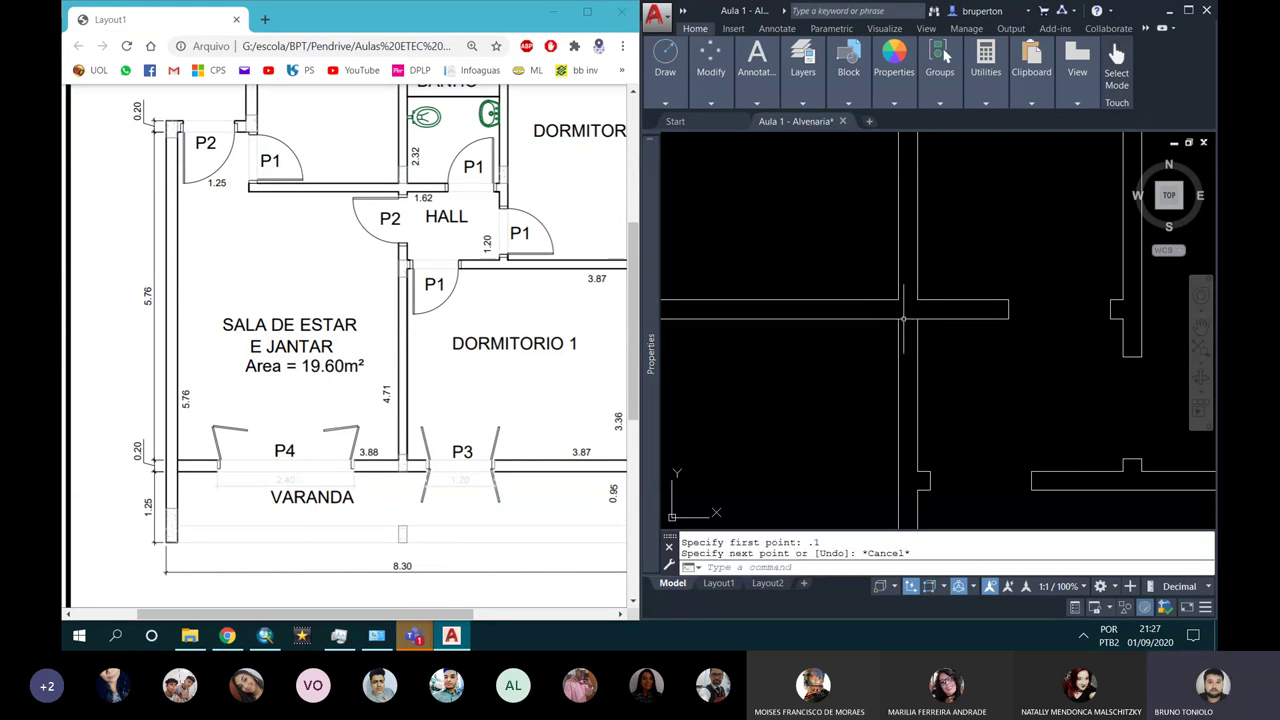
# Step: Offset the wall line 0.1 down for the first jamb and delete the stray segment
pyautogui.write('o')
pyautogui.press('Return')
pyautogui.write('.1')
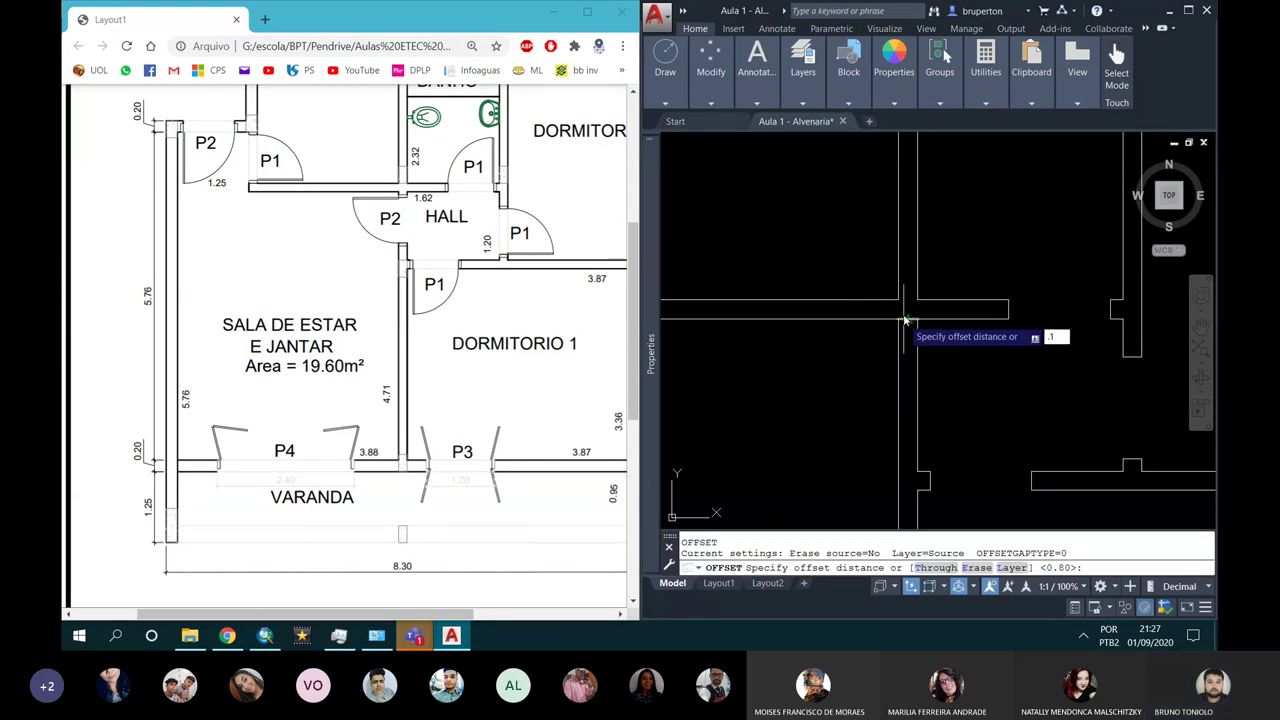
pyautogui.press('Return')
pyautogui.click(905, 319)
pyautogui.click(905, 322)
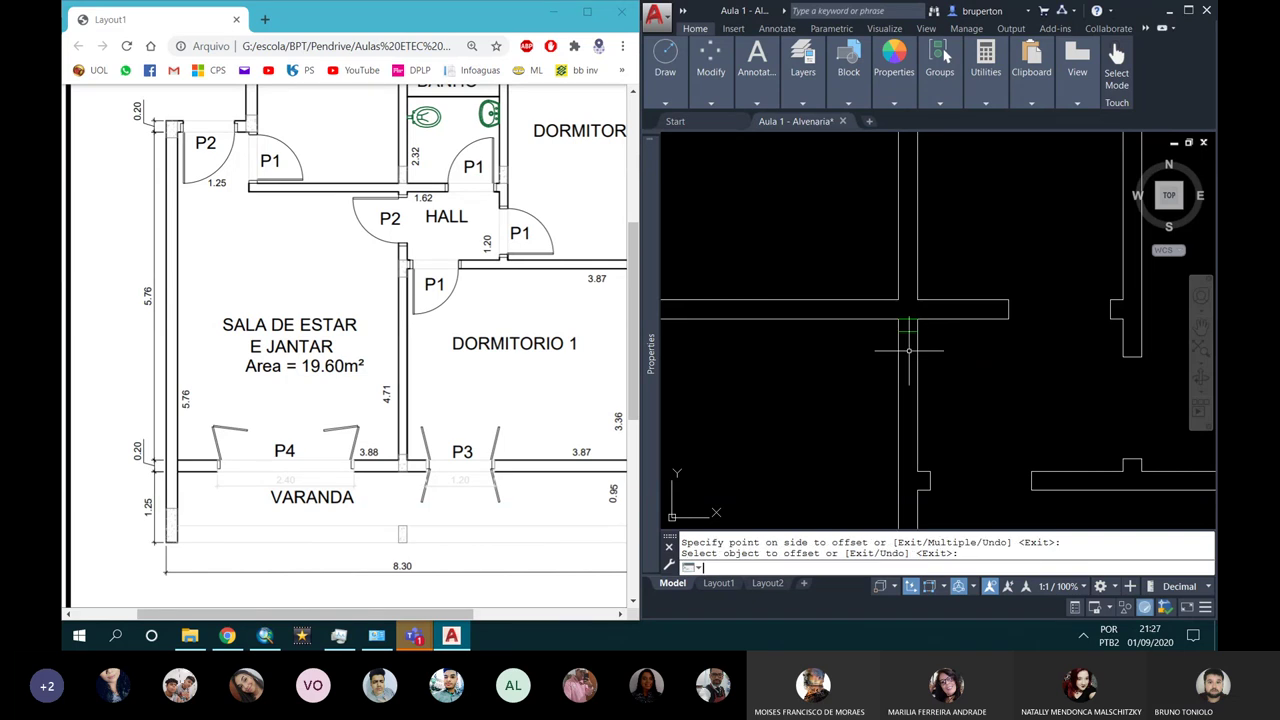
pyautogui.press('Return')
pyautogui.press('Delete')
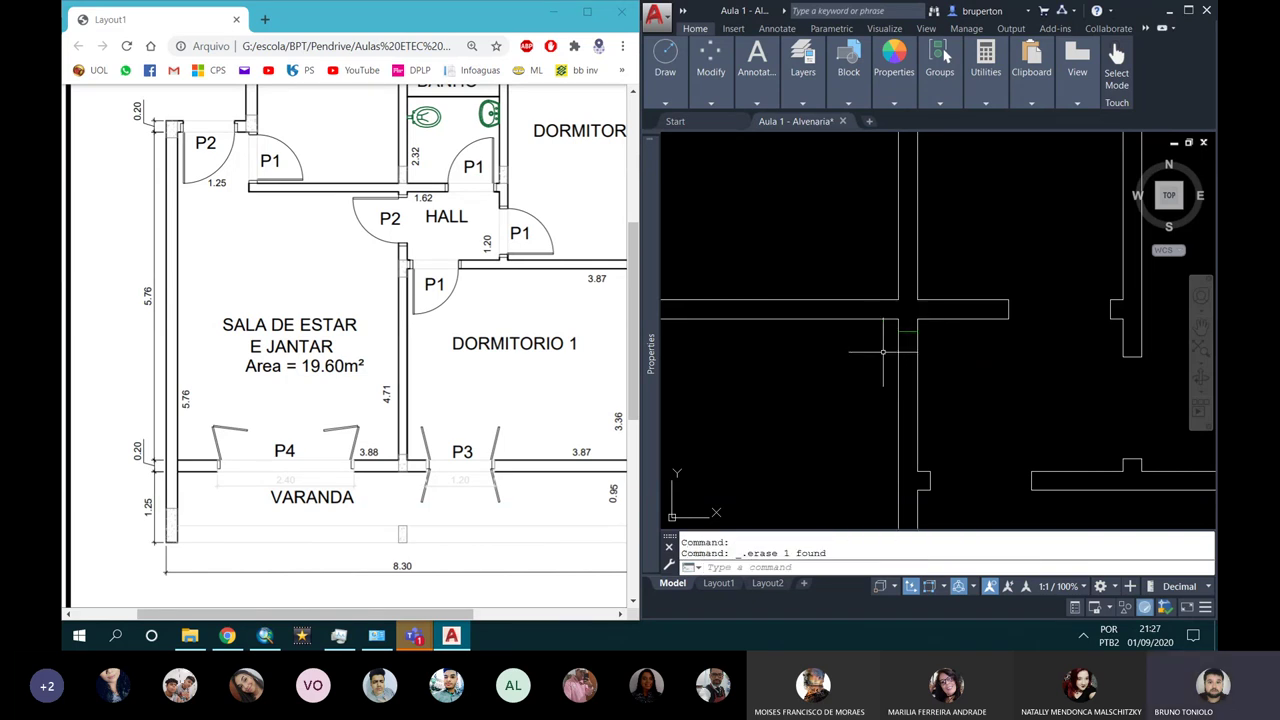
pyautogui.write('o')
# Step: Offset the jamb 0.9 further down and trim the wall lines between the jambs
pyautogui.press('Return')
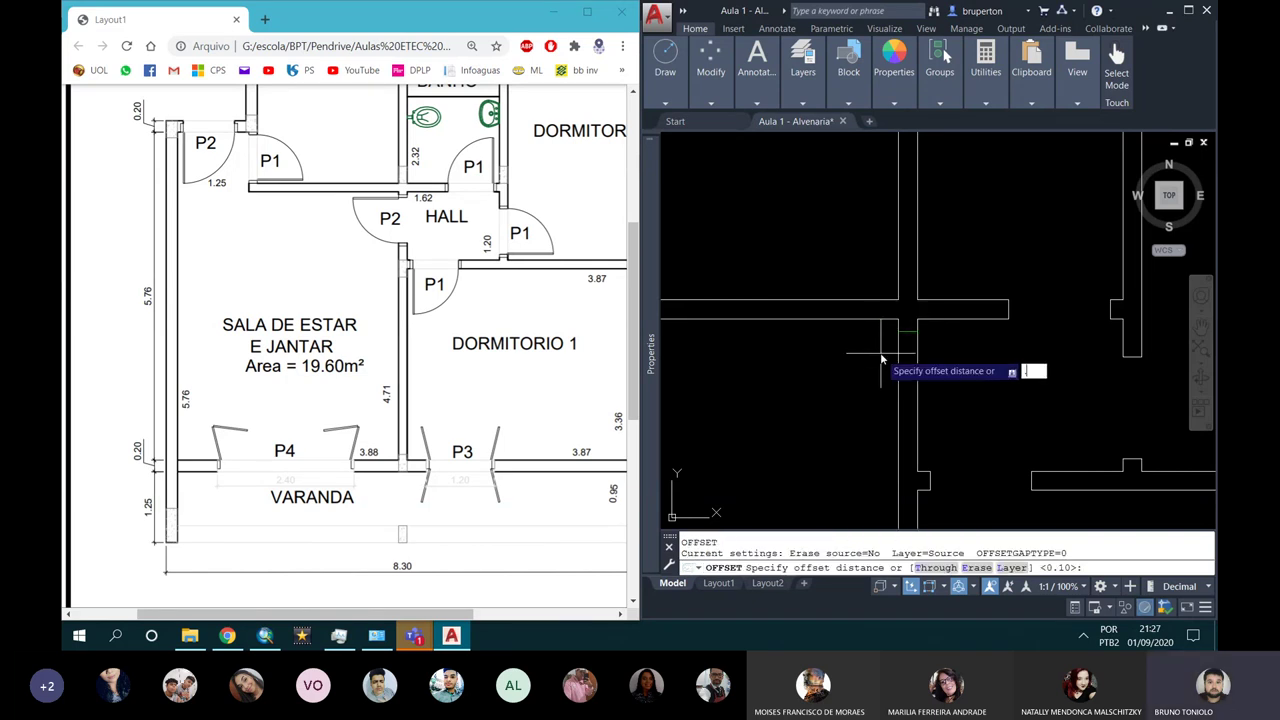
pyautogui.write('.9')
pyautogui.press('Return')
pyautogui.click(899, 318)
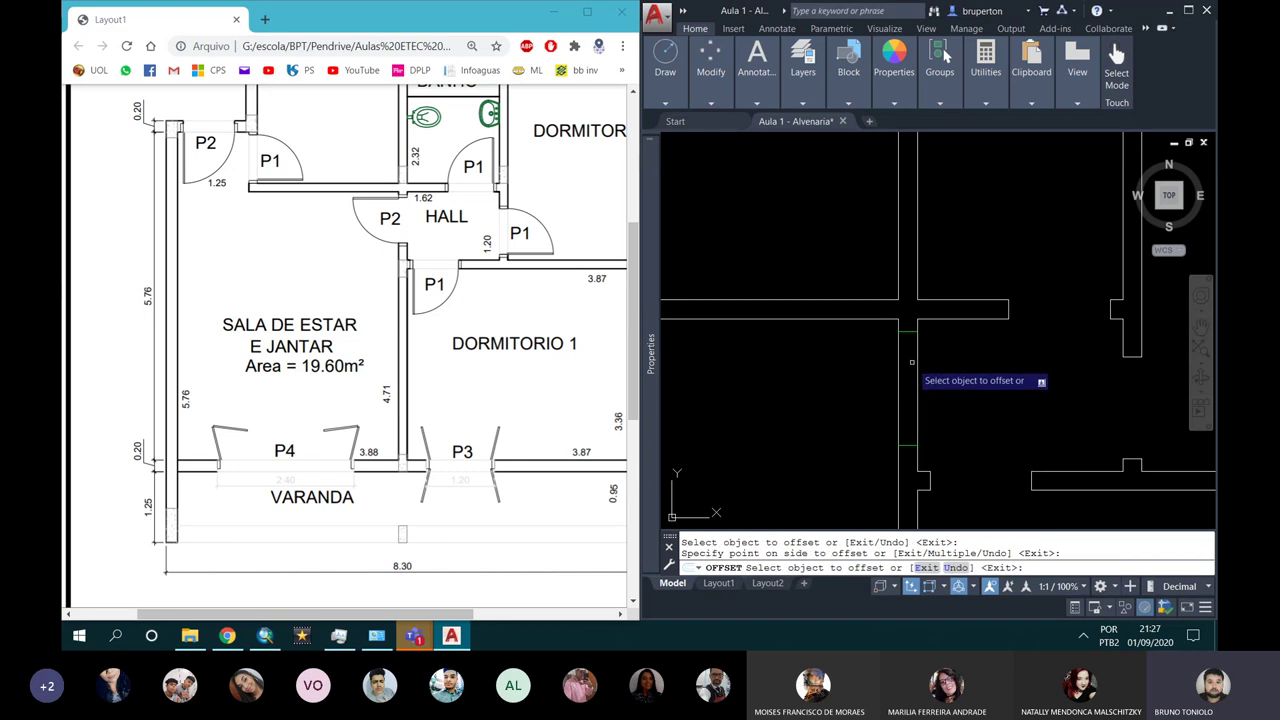
pyautogui.click(906, 380)
pyautogui.press('Return')
pyautogui.click(940, 393)
pyautogui.click(830, 397)
# Step: Match the wall line's properties onto the new jamb lines using MA
pyautogui.write('ma')
pyautogui.press('Return')
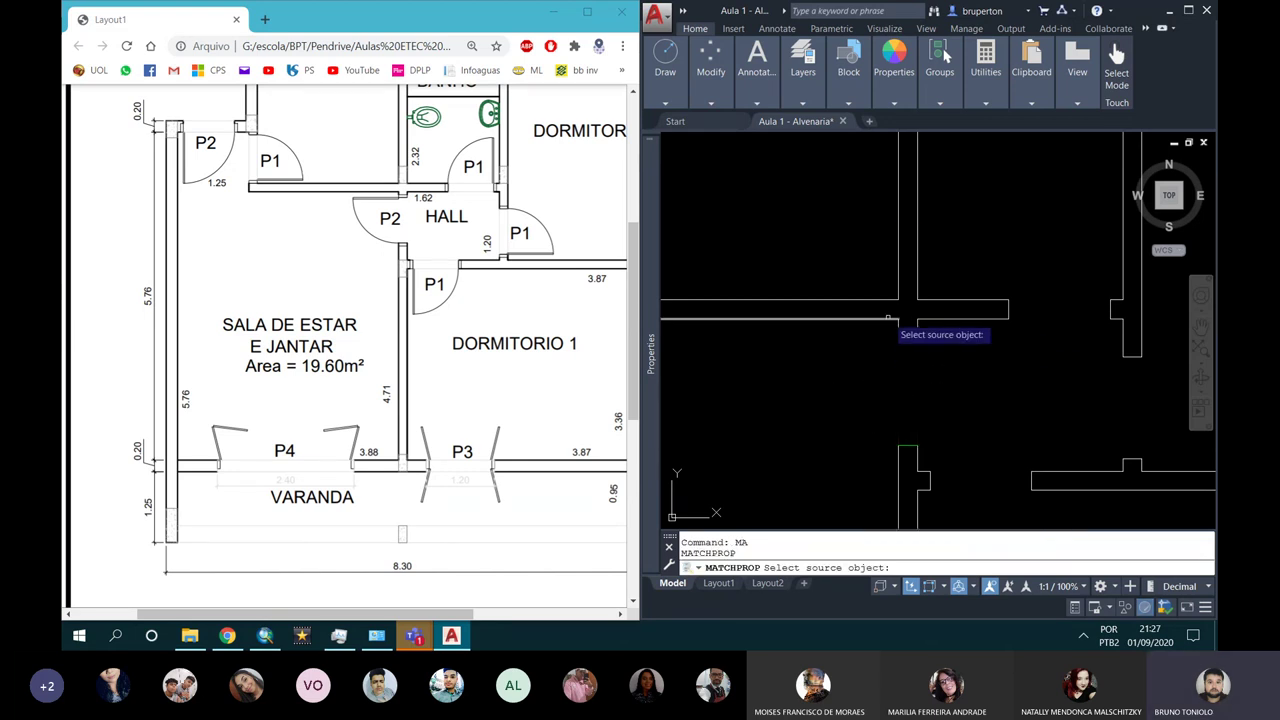
pyautogui.click(887, 318)
pyautogui.click(960, 436)
pyautogui.click(996, 456)
pyautogui.click(834, 292)
pyautogui.press('Return')
pyautogui.scroll(-3, 873, 343)
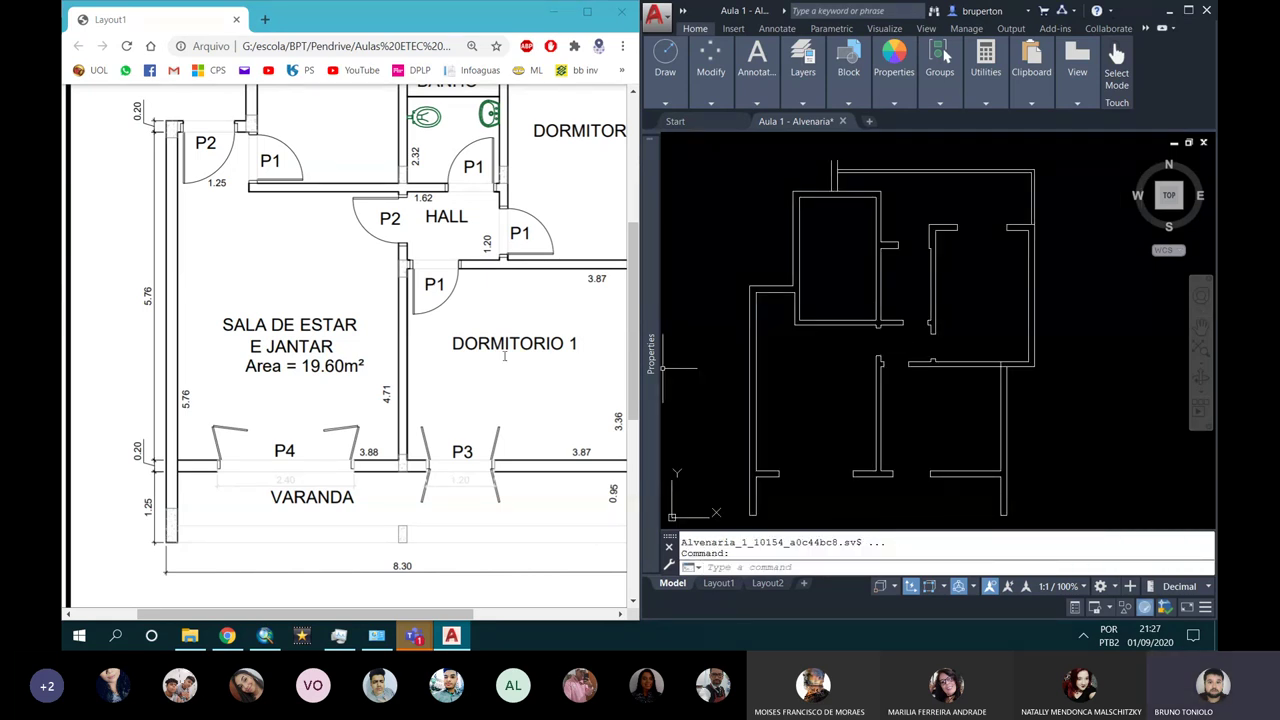
pyautogui.scroll(1, 505, 356)
pyautogui.scroll(1, 400, 350)
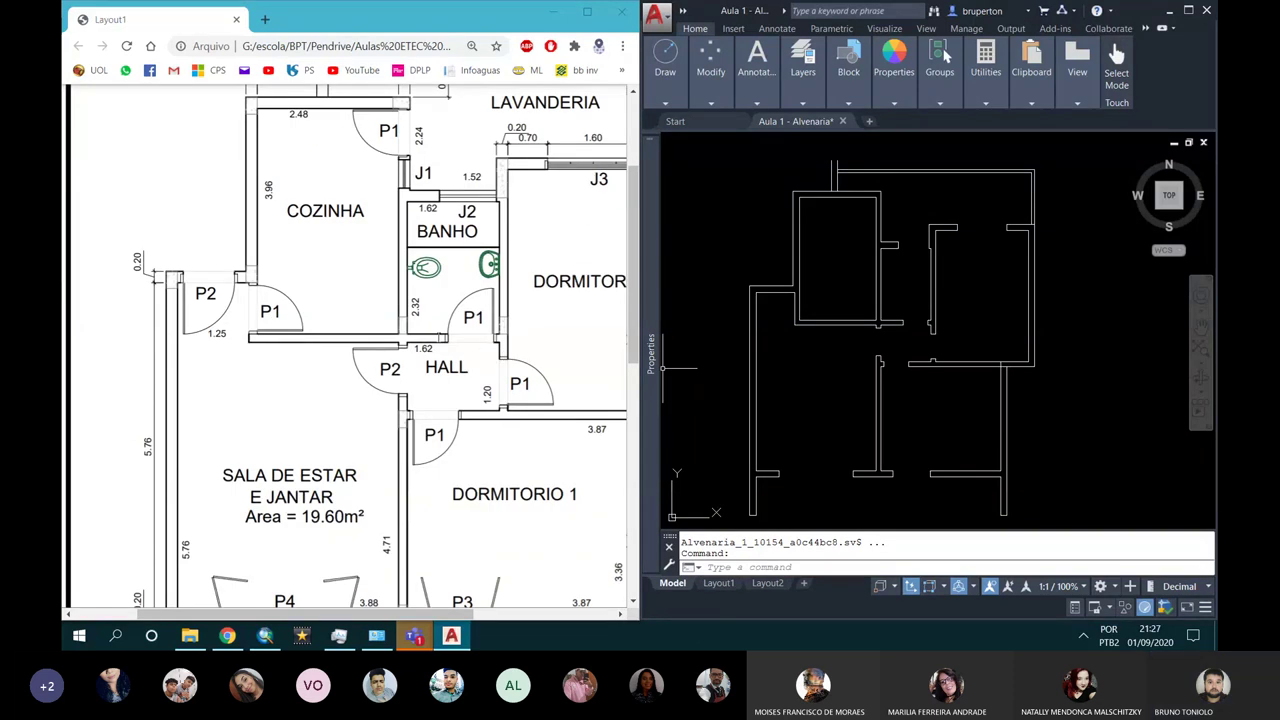
pyautogui.scroll(-2, 298, 307)
pyautogui.scroll(1, 301, 308)
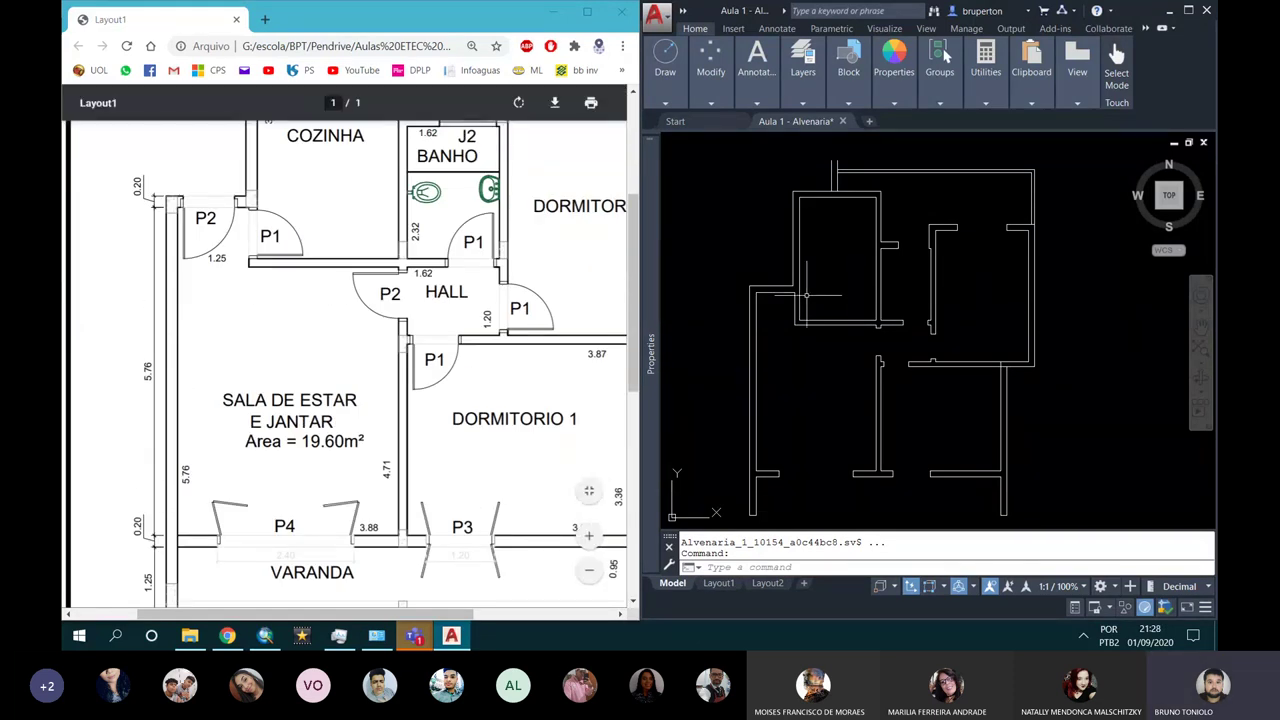
pyautogui.scroll(3, 772, 290)
pyautogui.scroll(2, 776, 298)
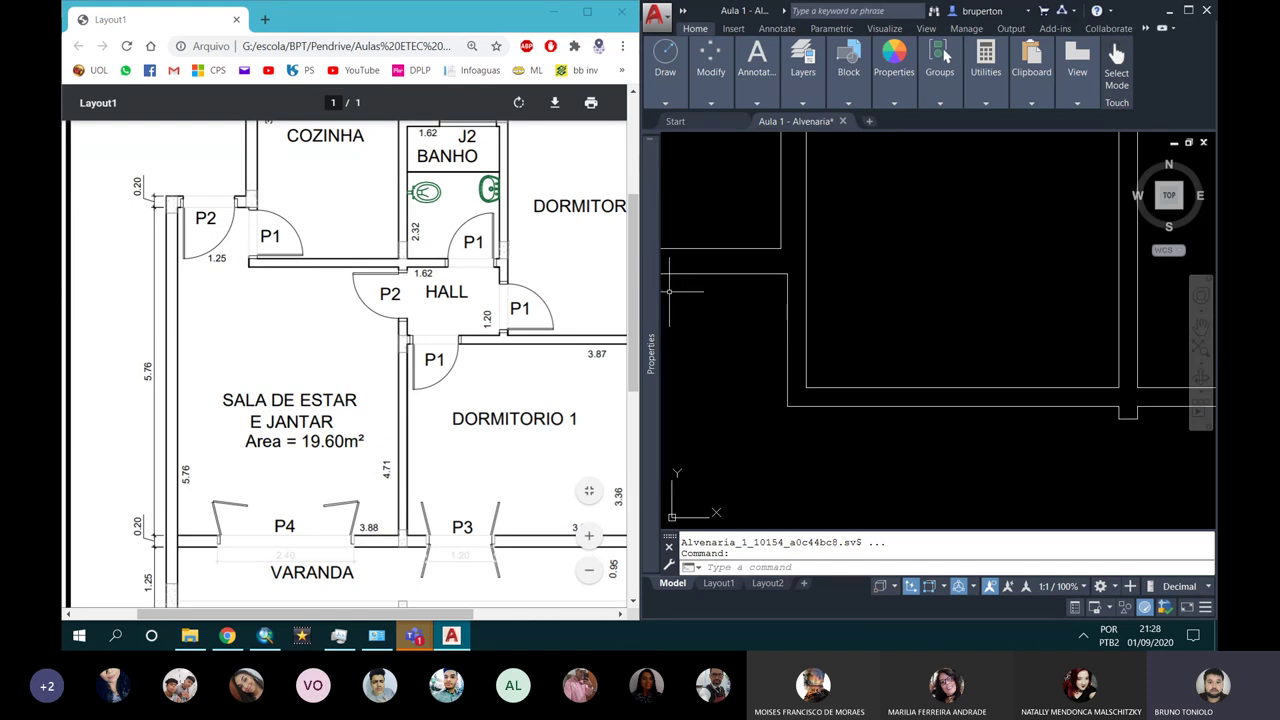
pyautogui.scroll(2, 814, 294)
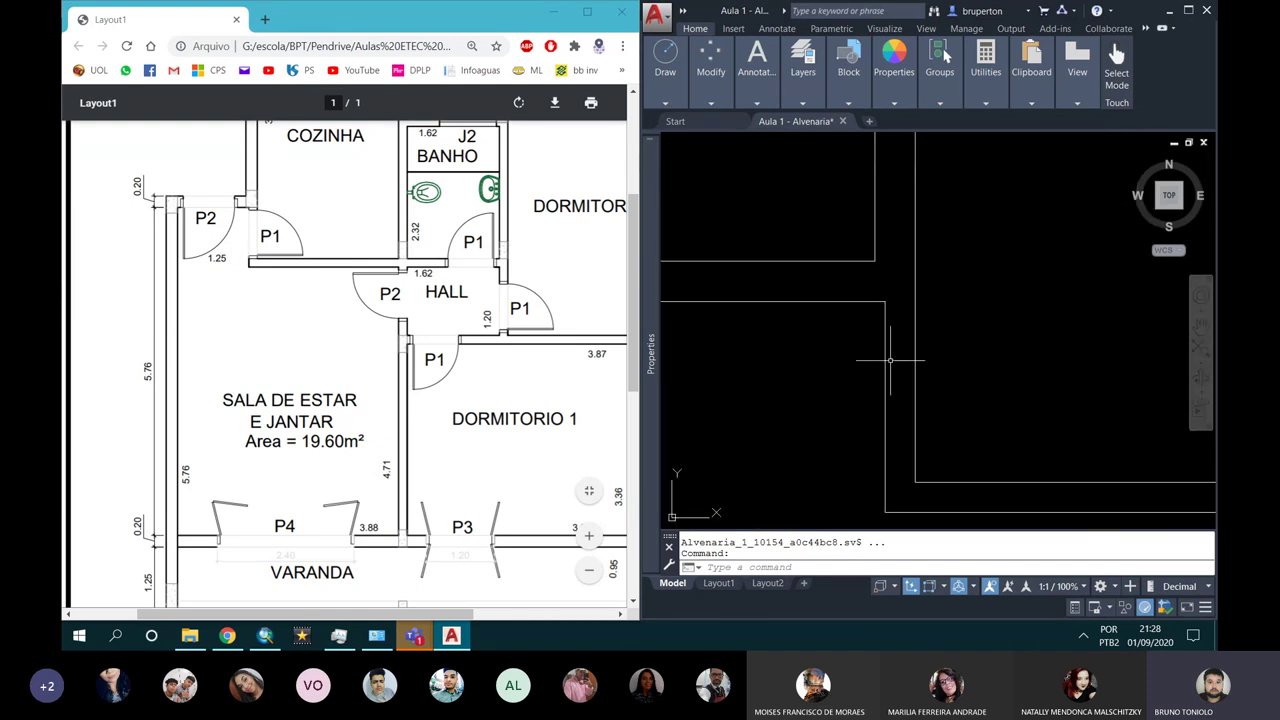
# Step: Inspect the vertical wall line at the opening, cancelling the line and selection afterwards
pyautogui.write('l')
pyautogui.press('Return')
pyautogui.scroll(-1, 865, 357)
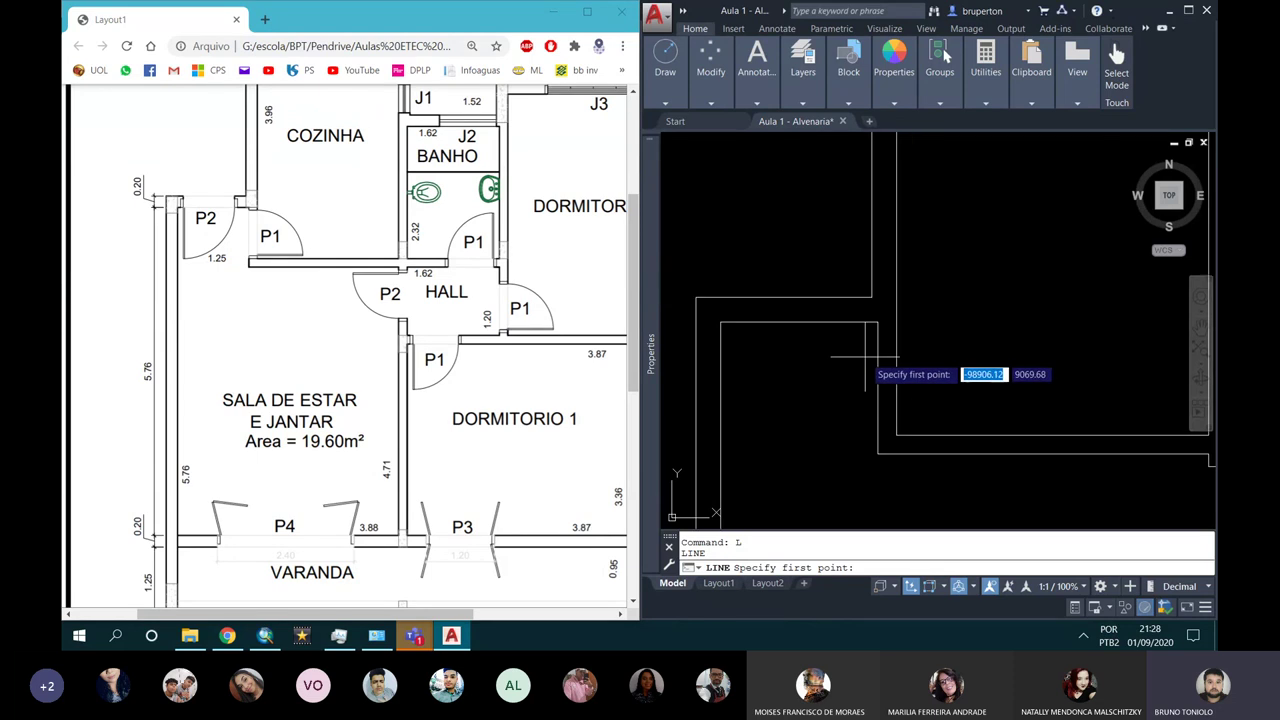
pyautogui.press('Escape')
pyautogui.scroll(2, 883, 362)
pyautogui.click(882, 360)
pyautogui.press('Escape')
pyautogui.click(905, 360)
pyautogui.scroll(-1, 870, 292)
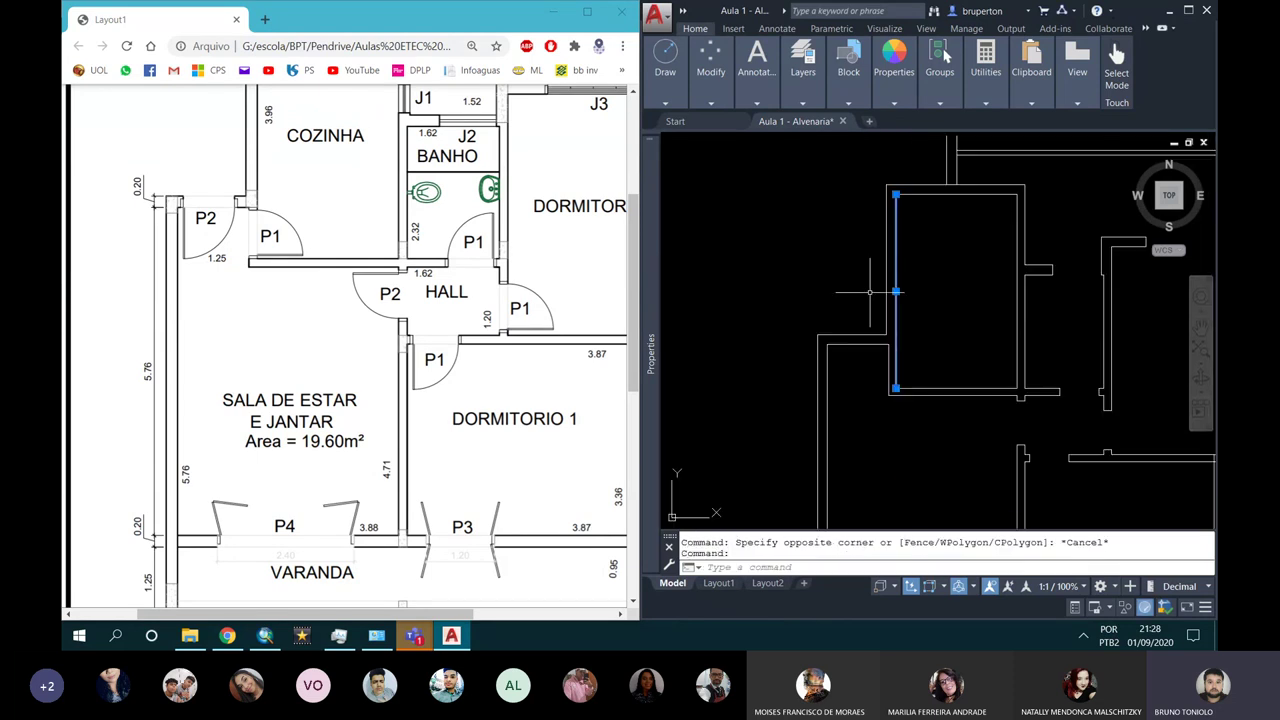
pyautogui.press('Escape')
pyautogui.scroll(2, 885, 367)
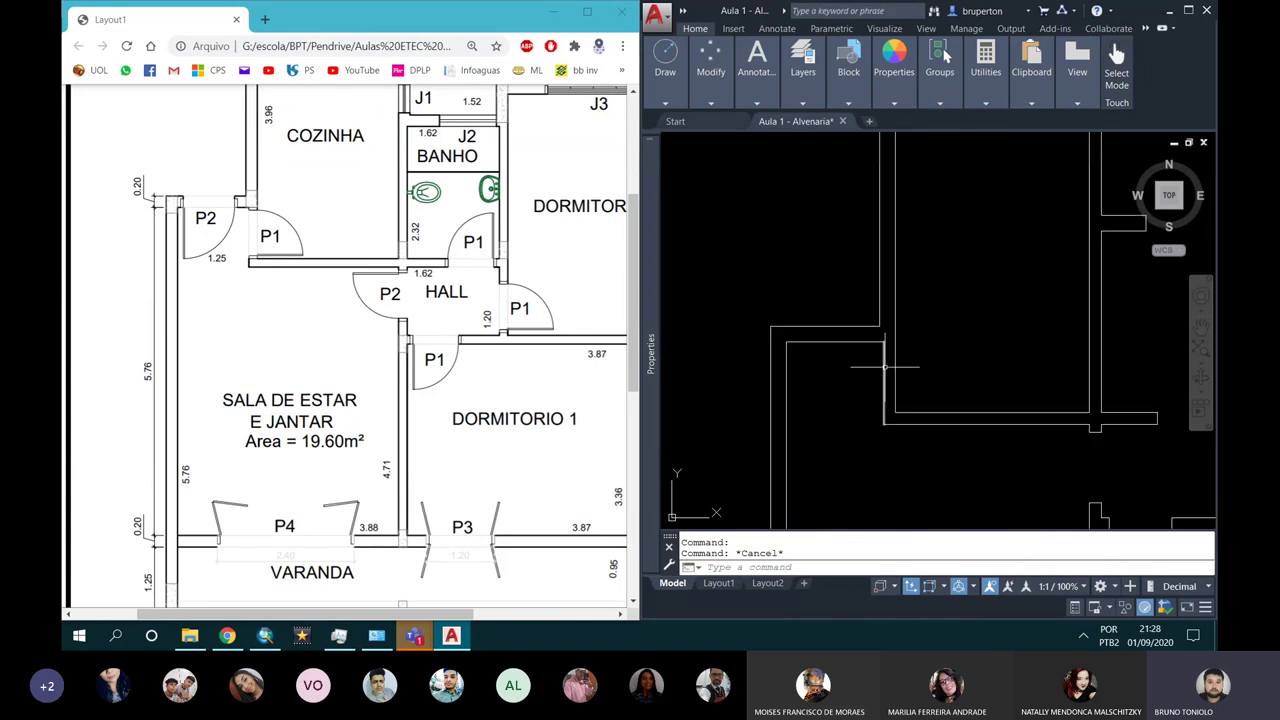
pyautogui.scroll(3, 890, 404)
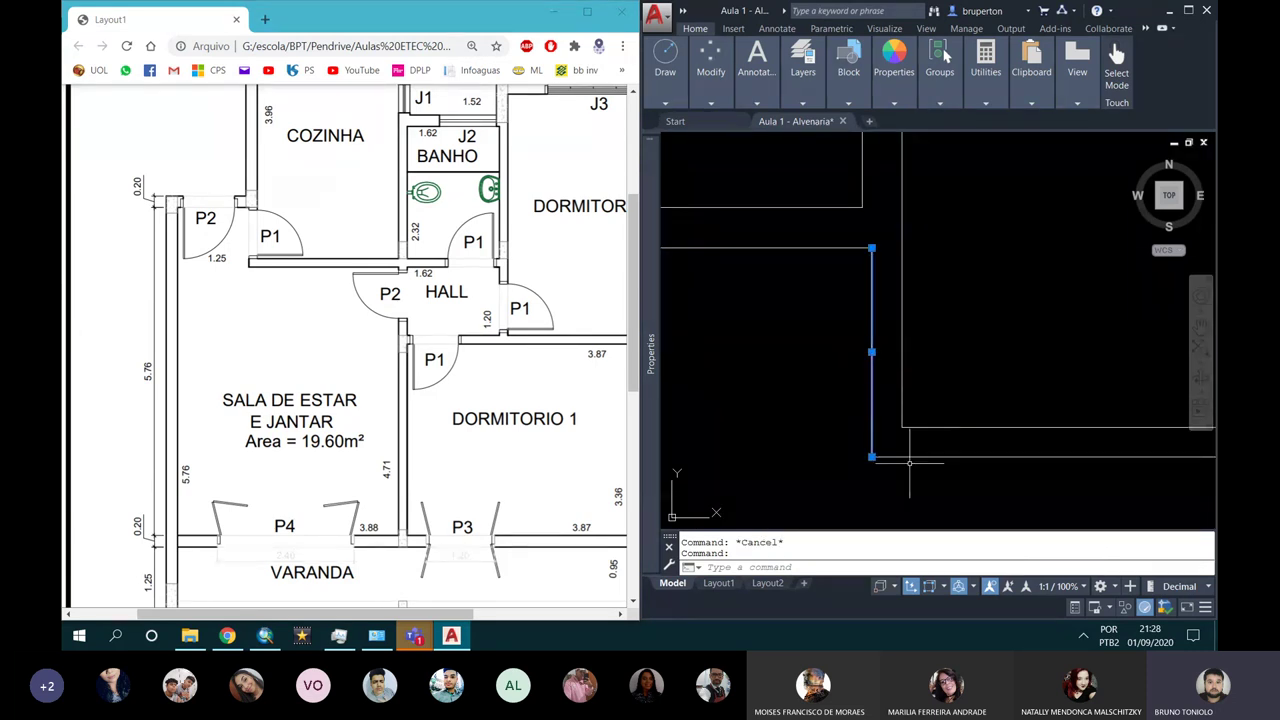
pyautogui.press('Escape')
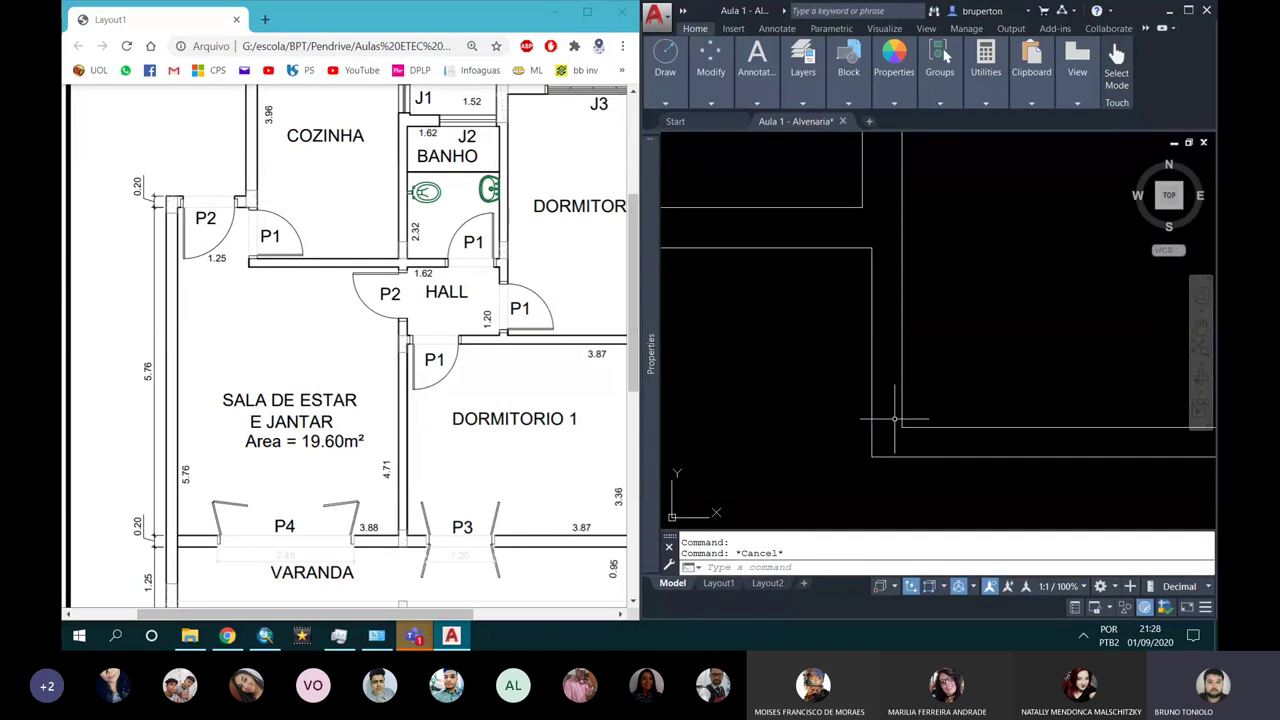
# Step: Draw a short closing line across the wall at its upper corner
pyautogui.write('l')
pyautogui.press('Return')
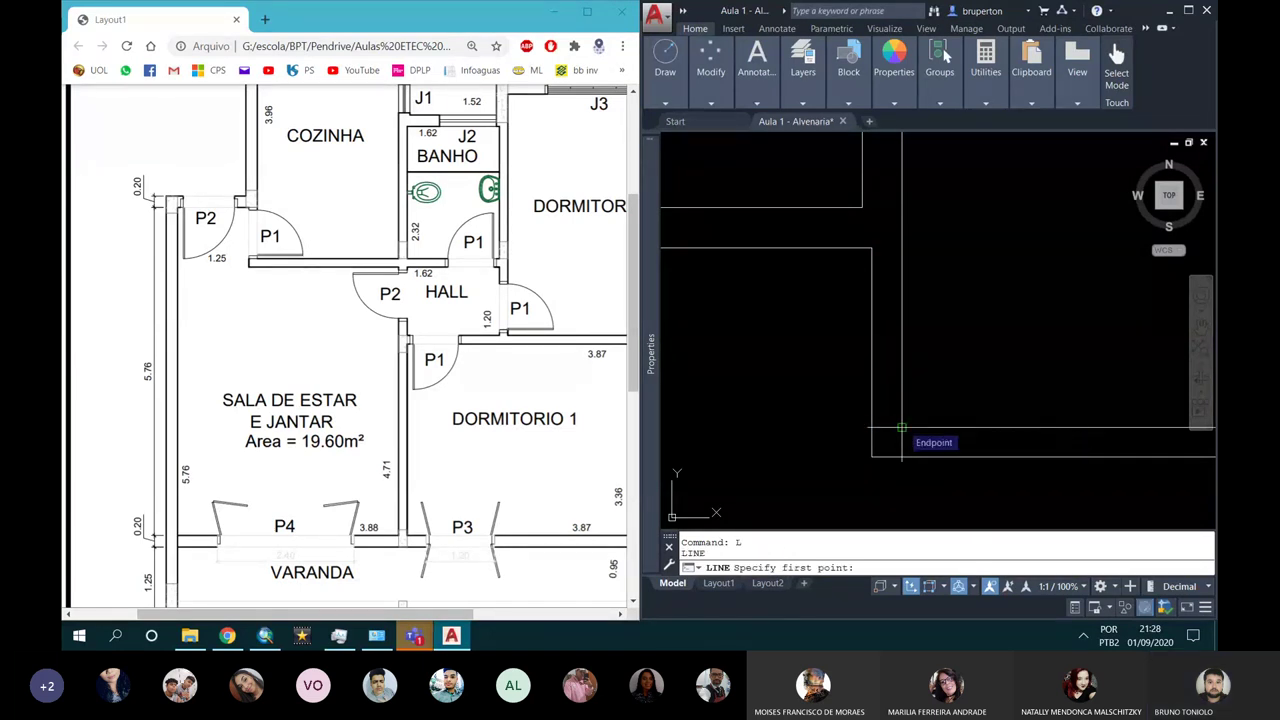
pyautogui.click(901, 427)
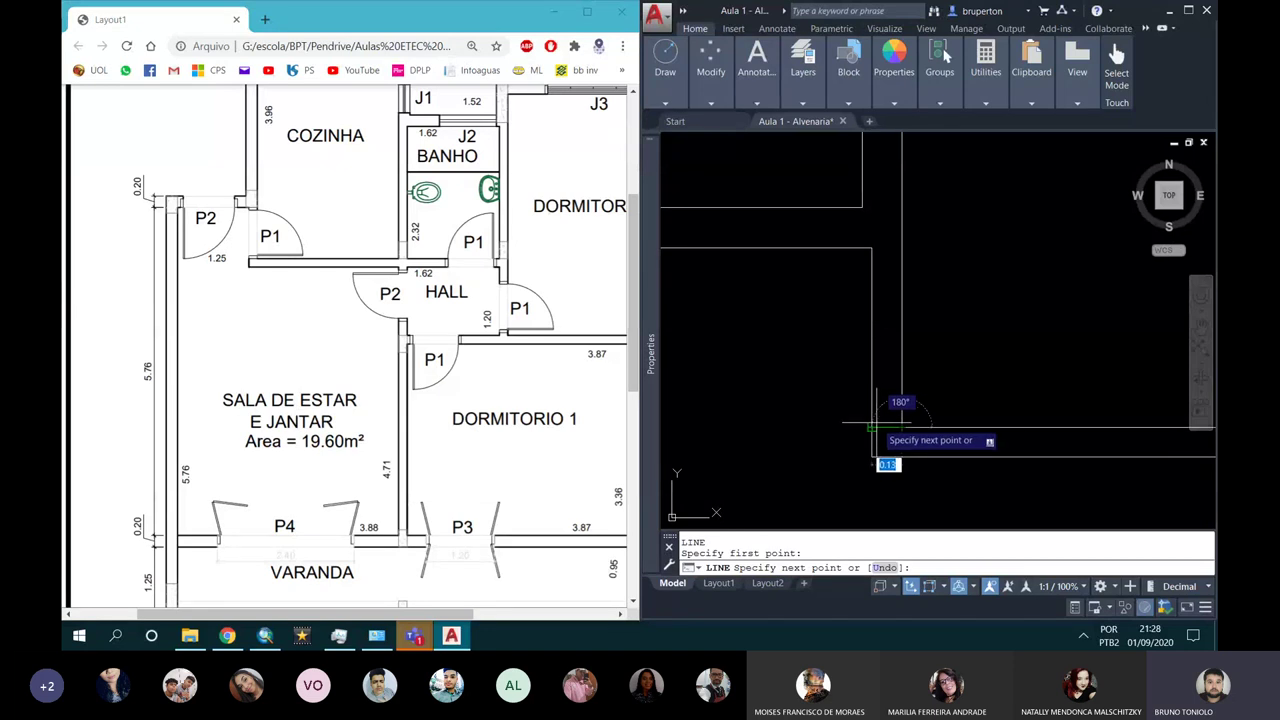
pyautogui.press('Escape')
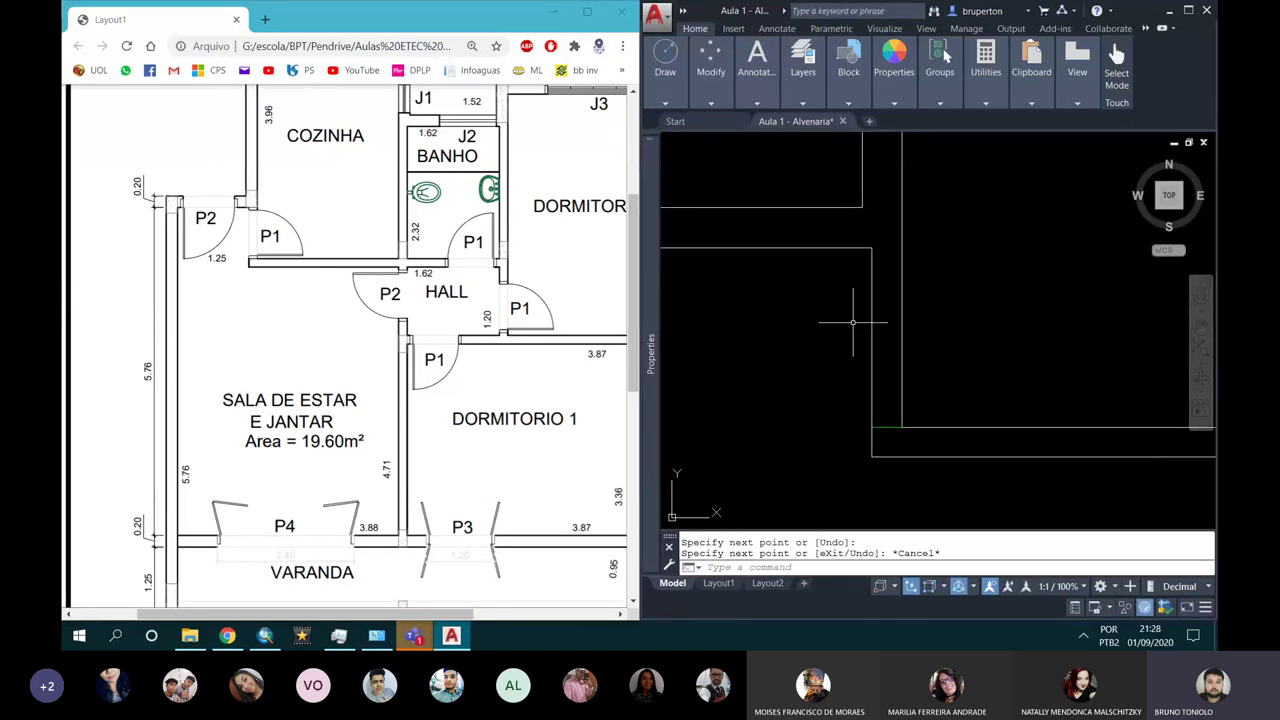
pyautogui.press('Return')
pyautogui.click(872, 247)
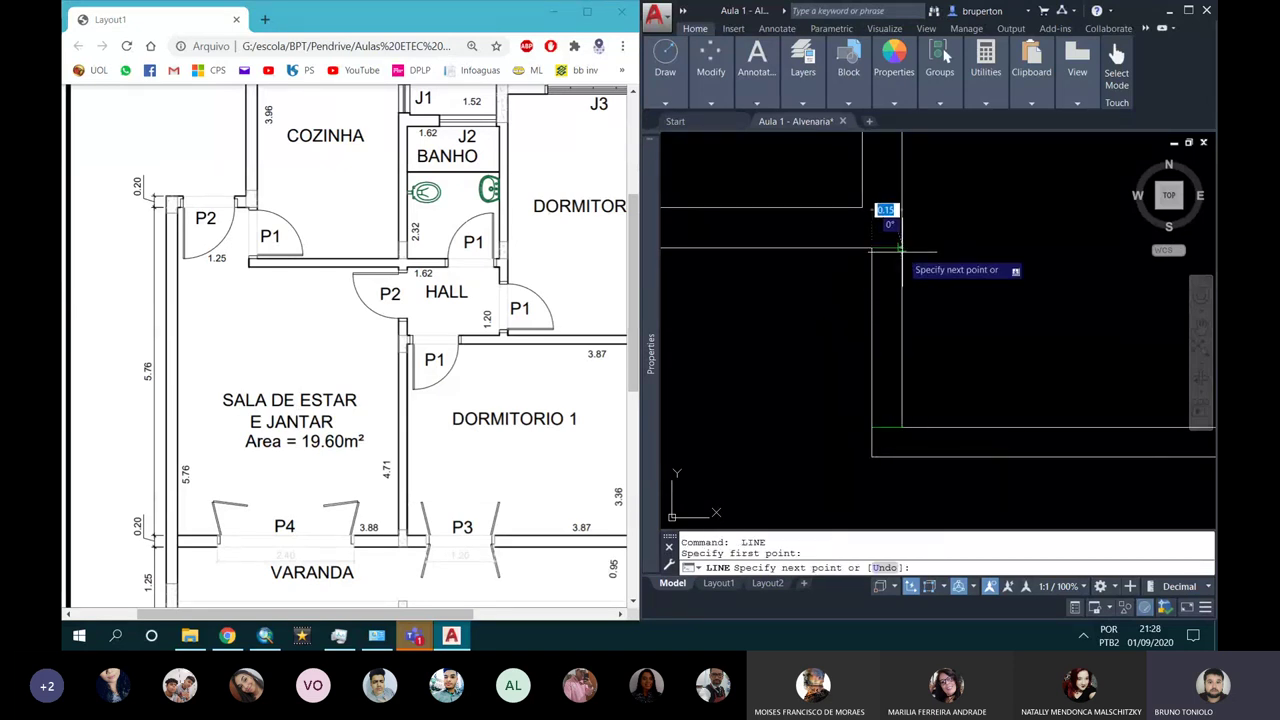
pyautogui.click(899, 247)
pyautogui.press('Escape')
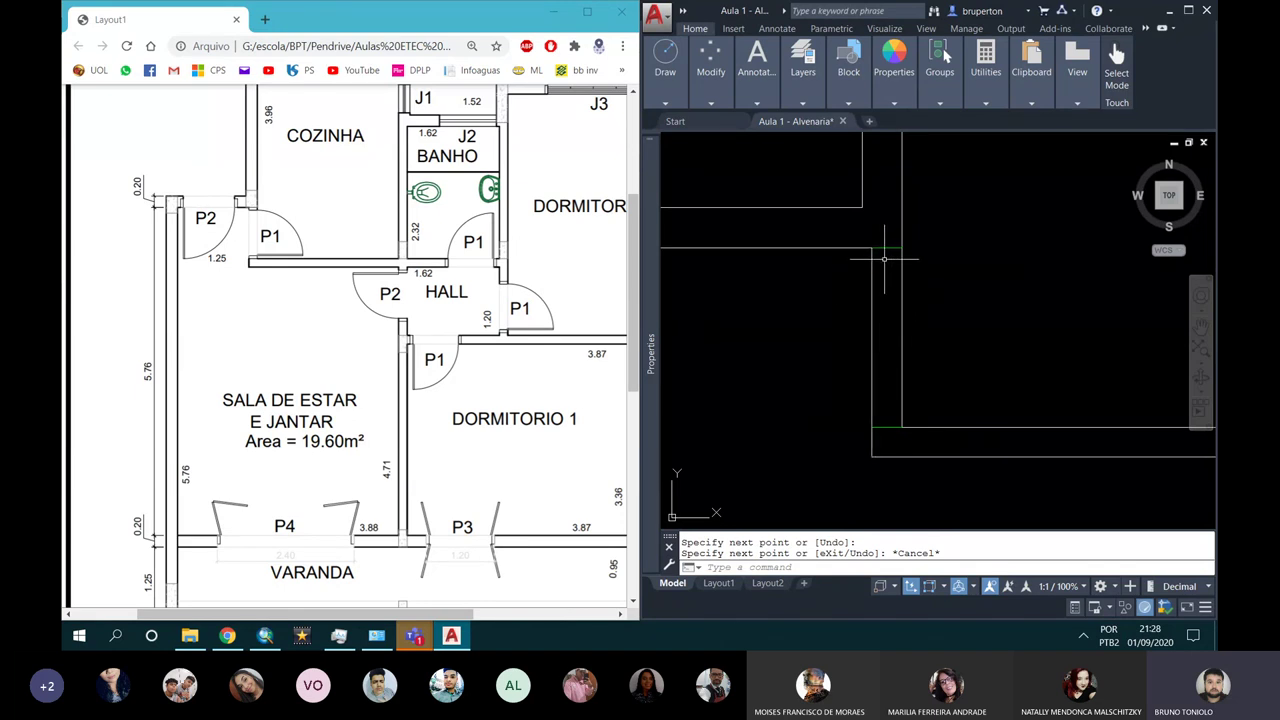
# Step: Delete the stray short segment and draw a short closing line across the lower wall edge
pyautogui.press('Return')
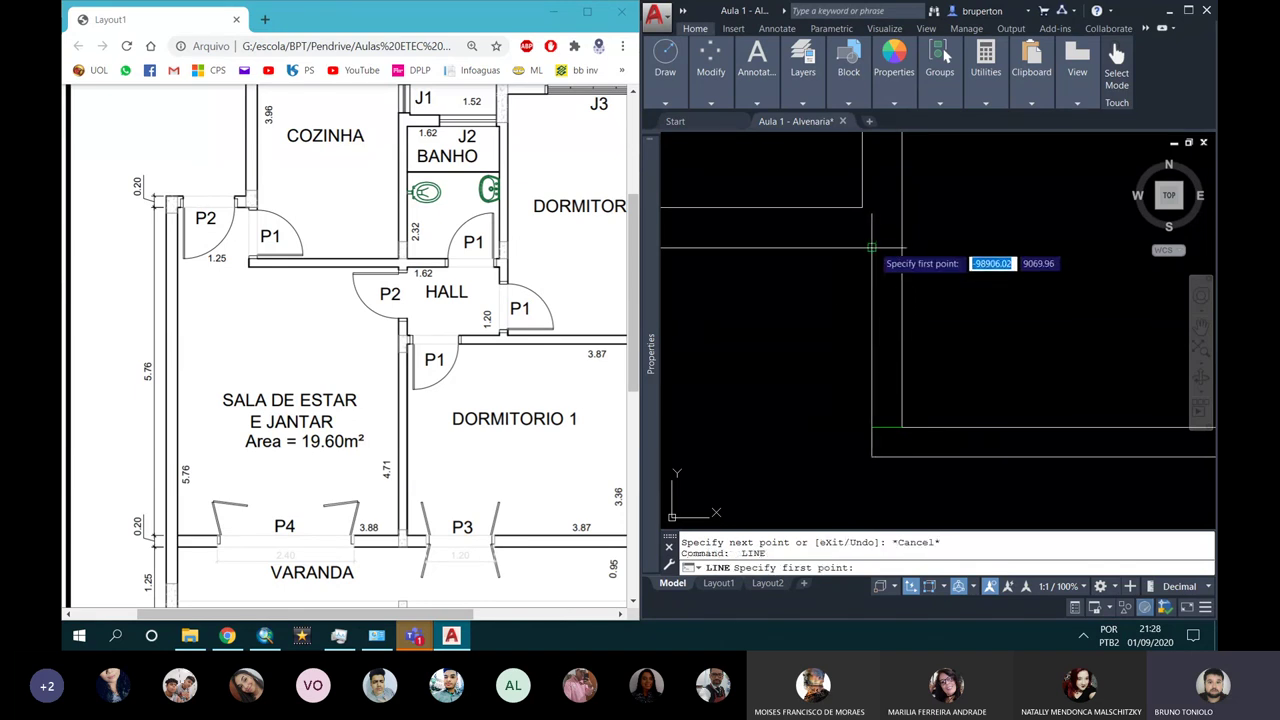
pyautogui.click(872, 247)
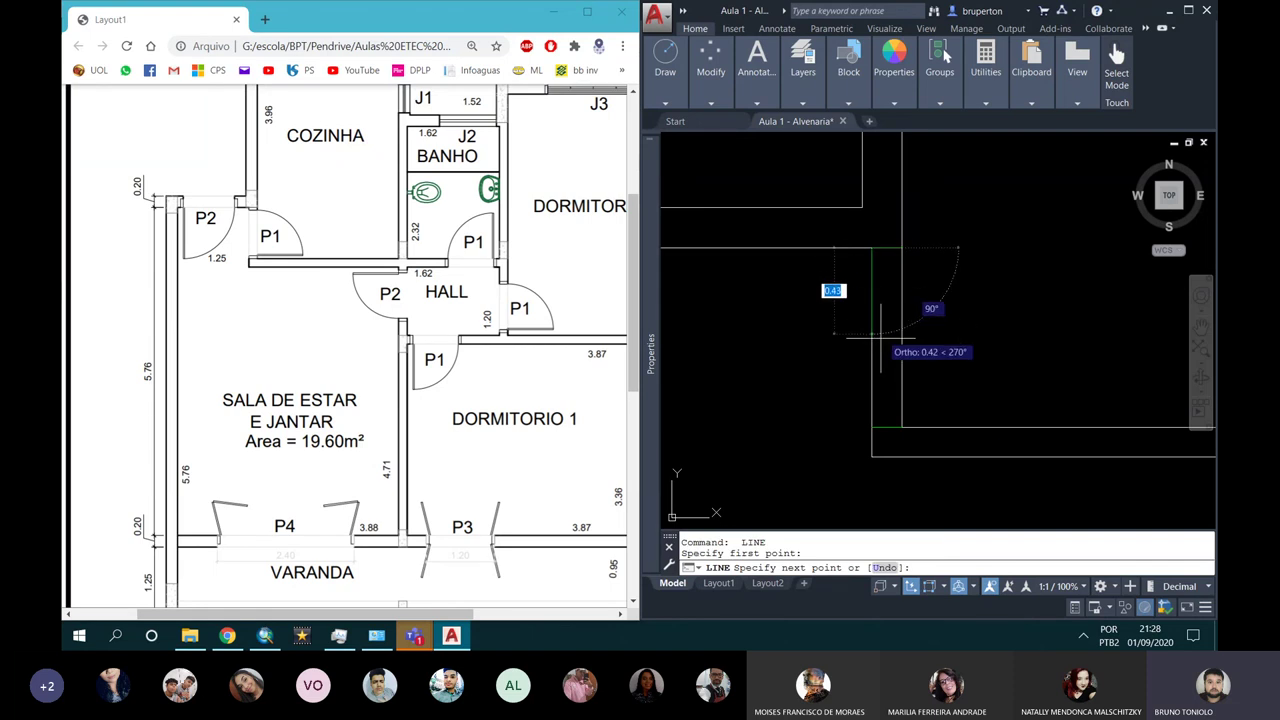
pyautogui.press('Escape')
pyautogui.click(893, 418)
pyautogui.click(880, 436)
pyautogui.press('Delete')
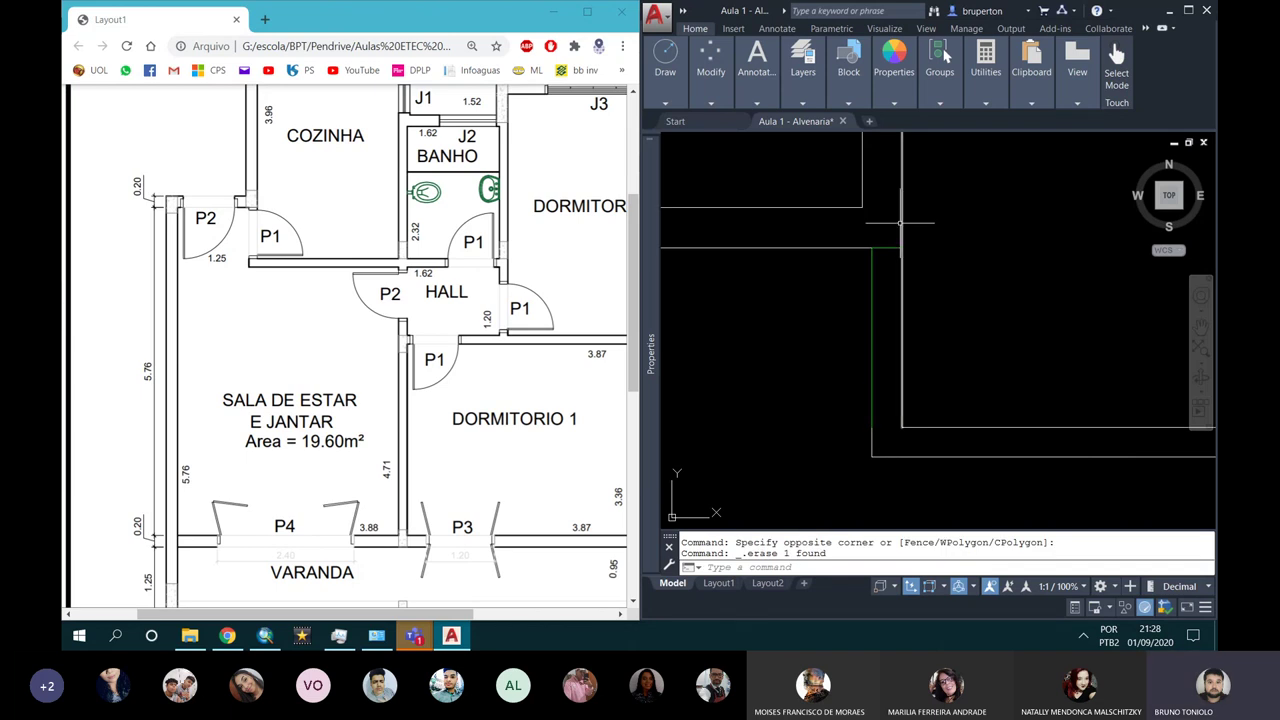
pyautogui.press('Return')
pyautogui.click(872, 340)
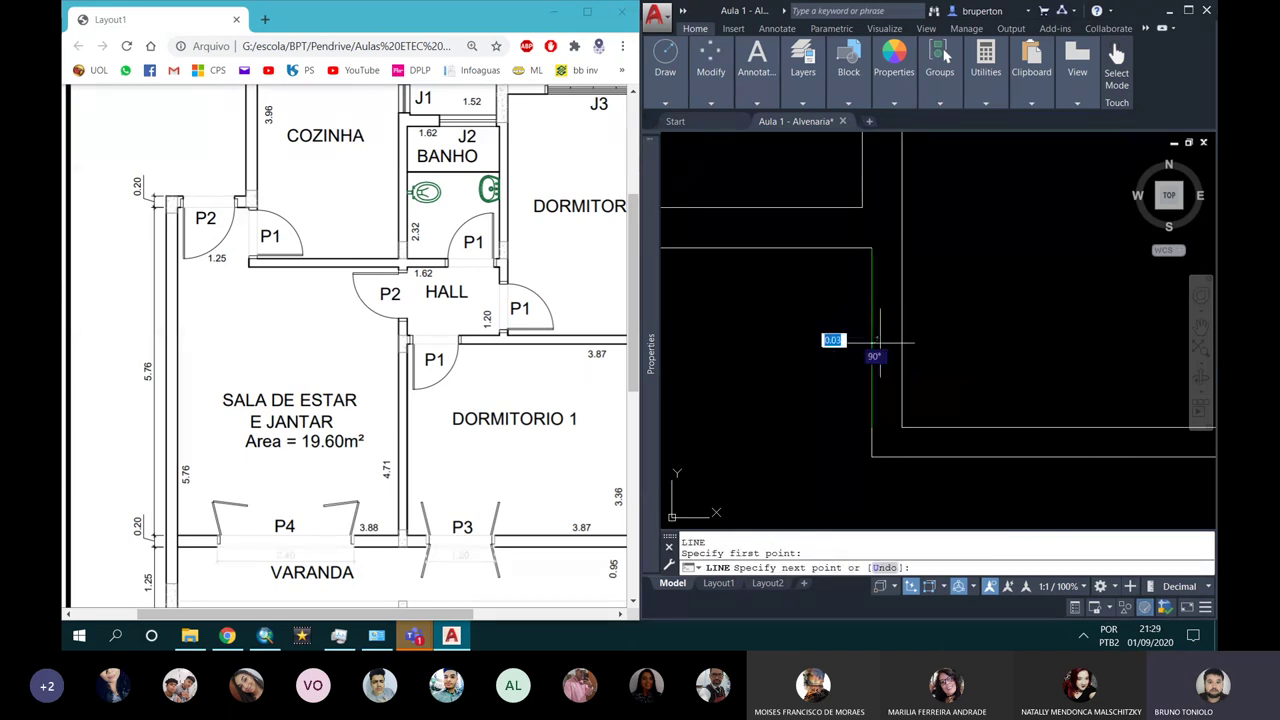
pyautogui.click(895, 340)
pyautogui.press('Escape')
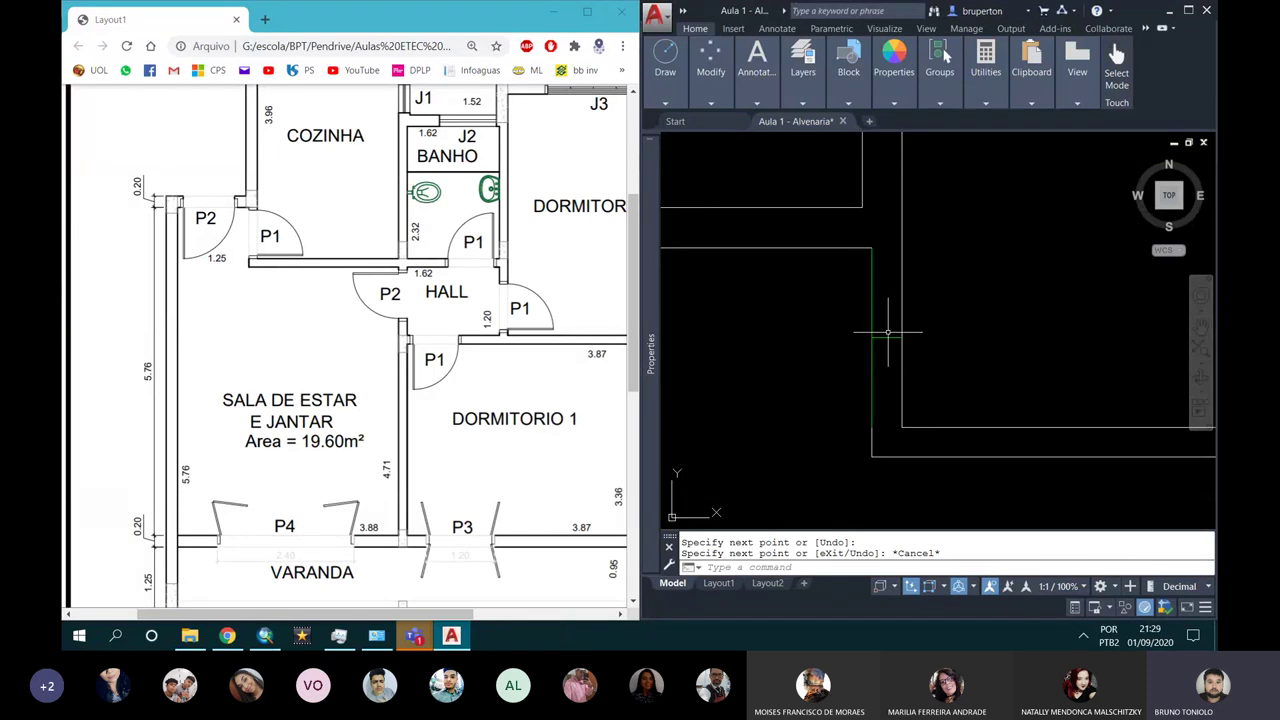
# Step: Try a 0.4 offset, then delete the leftover vertical guide line
pyautogui.write('o')
pyautogui.press('Return')
pyautogui.write('.4')
pyautogui.press('Return')
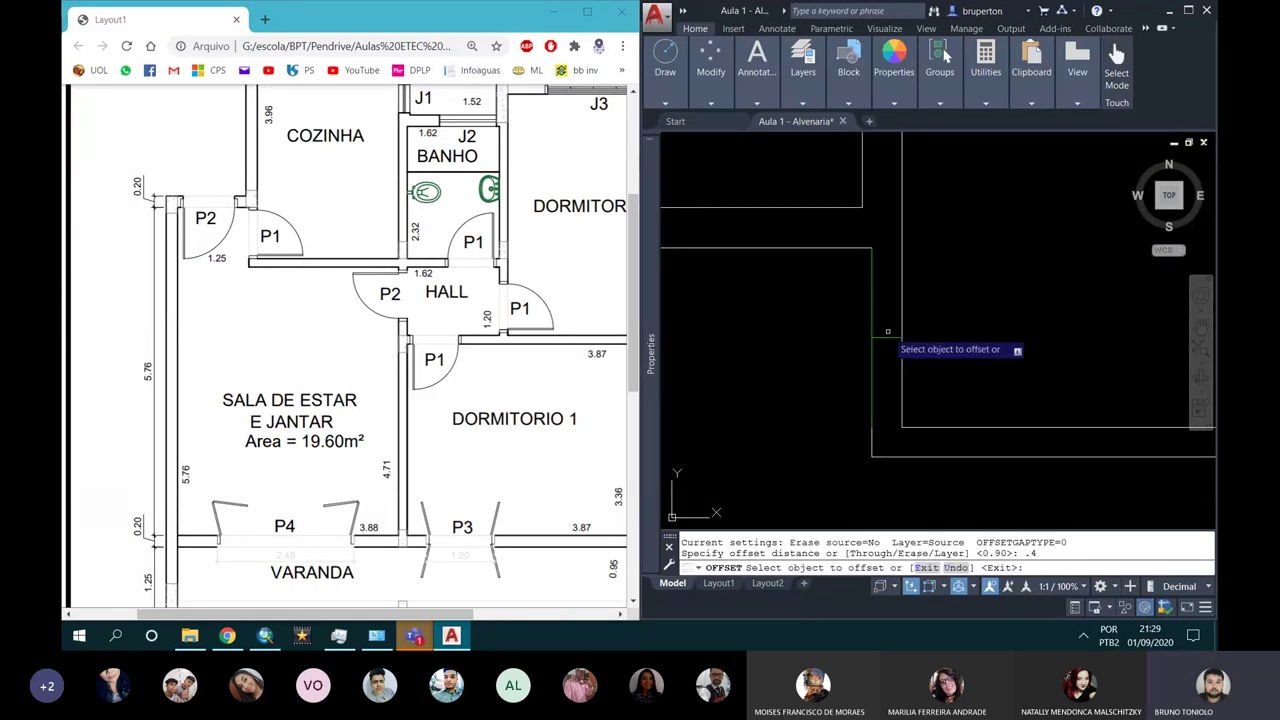
pyautogui.click(873, 322)
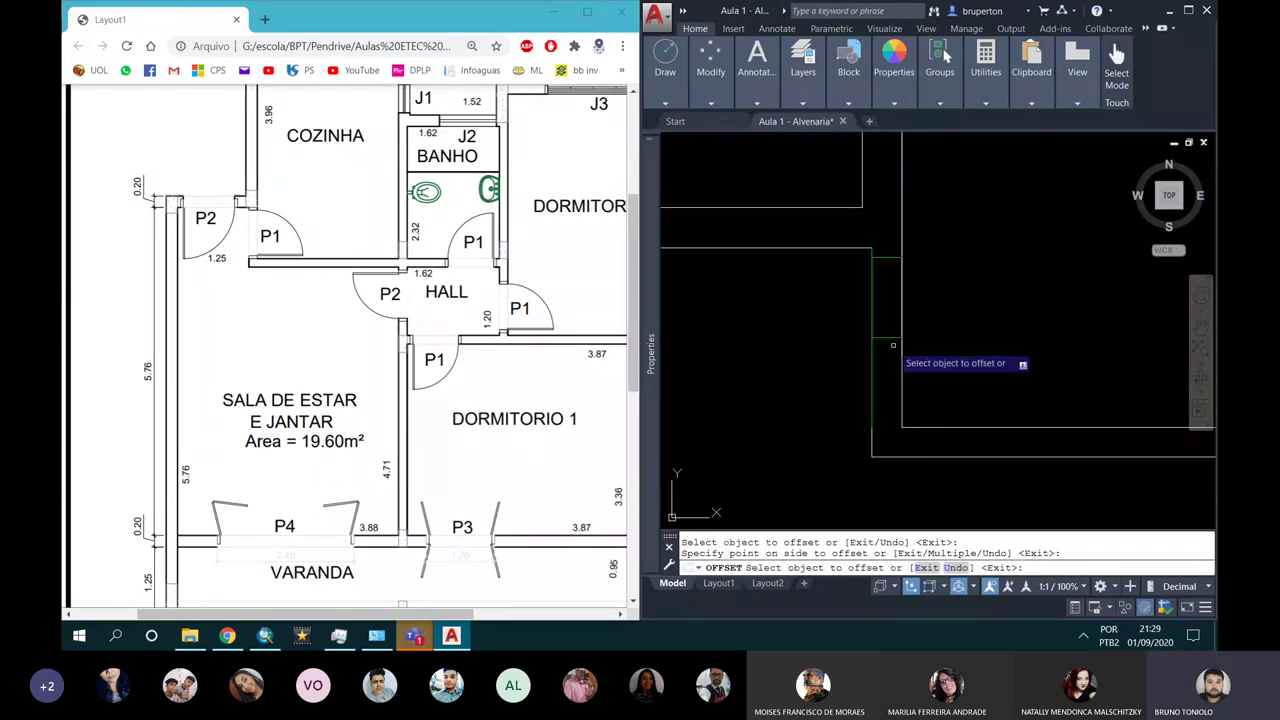
pyautogui.click(888, 337)
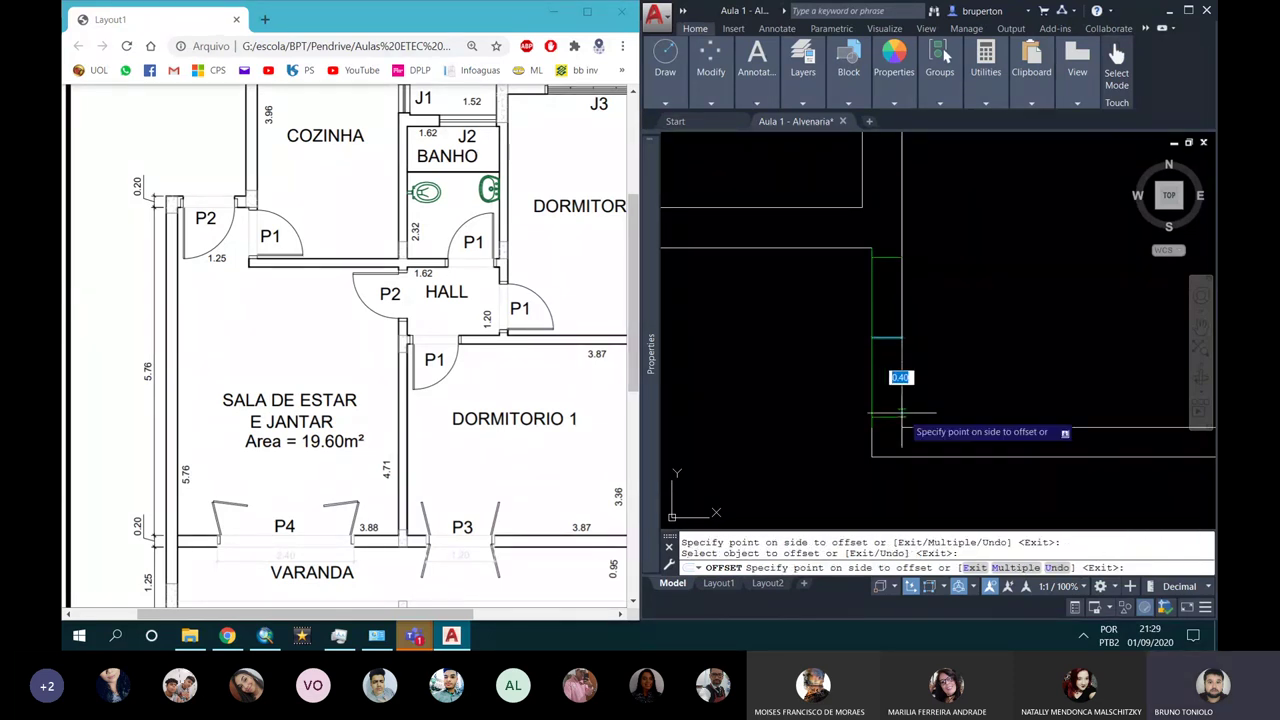
pyautogui.press('Escape')
pyautogui.click(872, 341)
pyautogui.click(872, 327)
pyautogui.press('Delete')
pyautogui.click(876, 337)
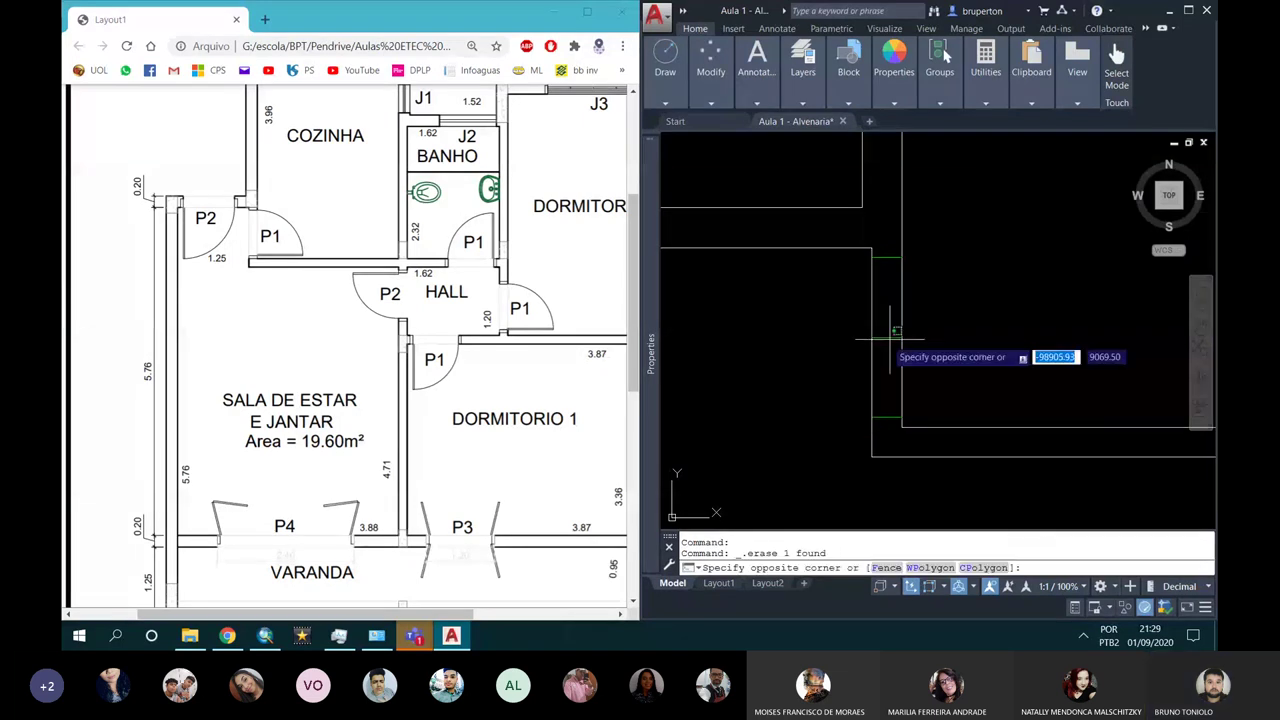
pyautogui.press('Escape')
# Step: Trim the wall segment out of the opening and match wall properties onto the new lines
pyautogui.write('tr')
pyautogui.press('Return')
pyautogui.press('Return')
pyautogui.click(902, 345)
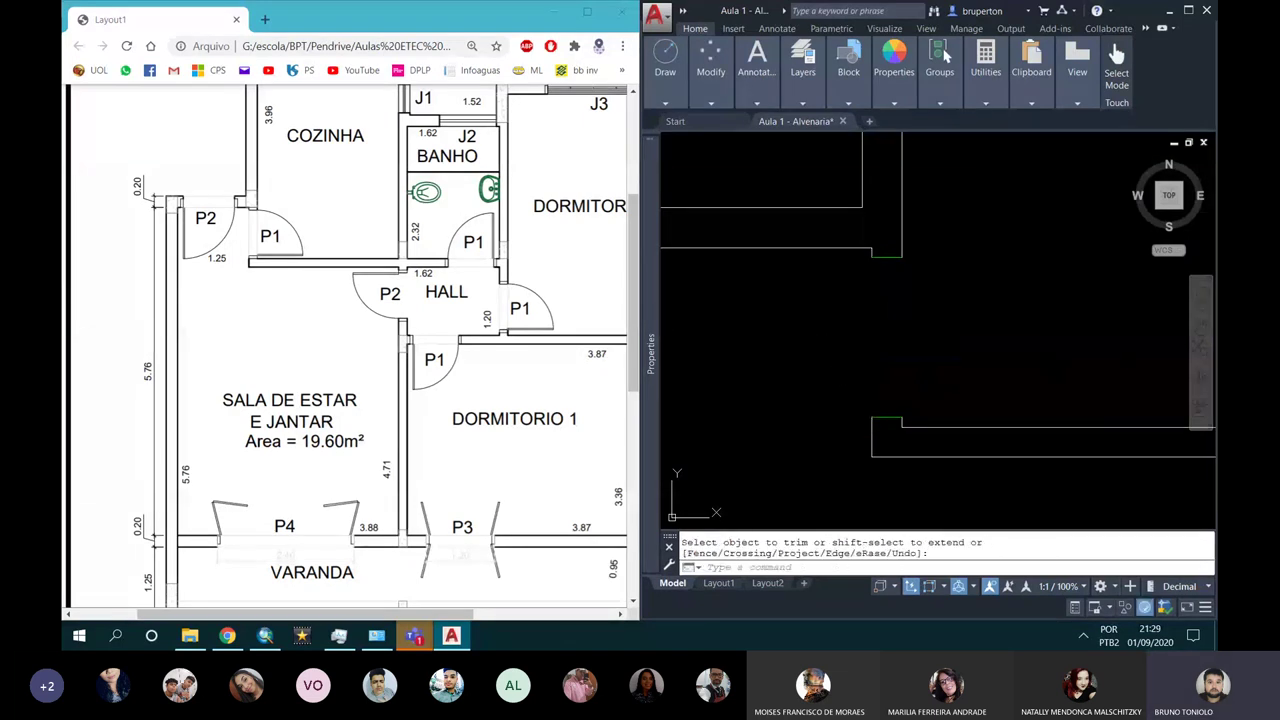
pyautogui.click(851, 249)
pyautogui.click(836, 236)
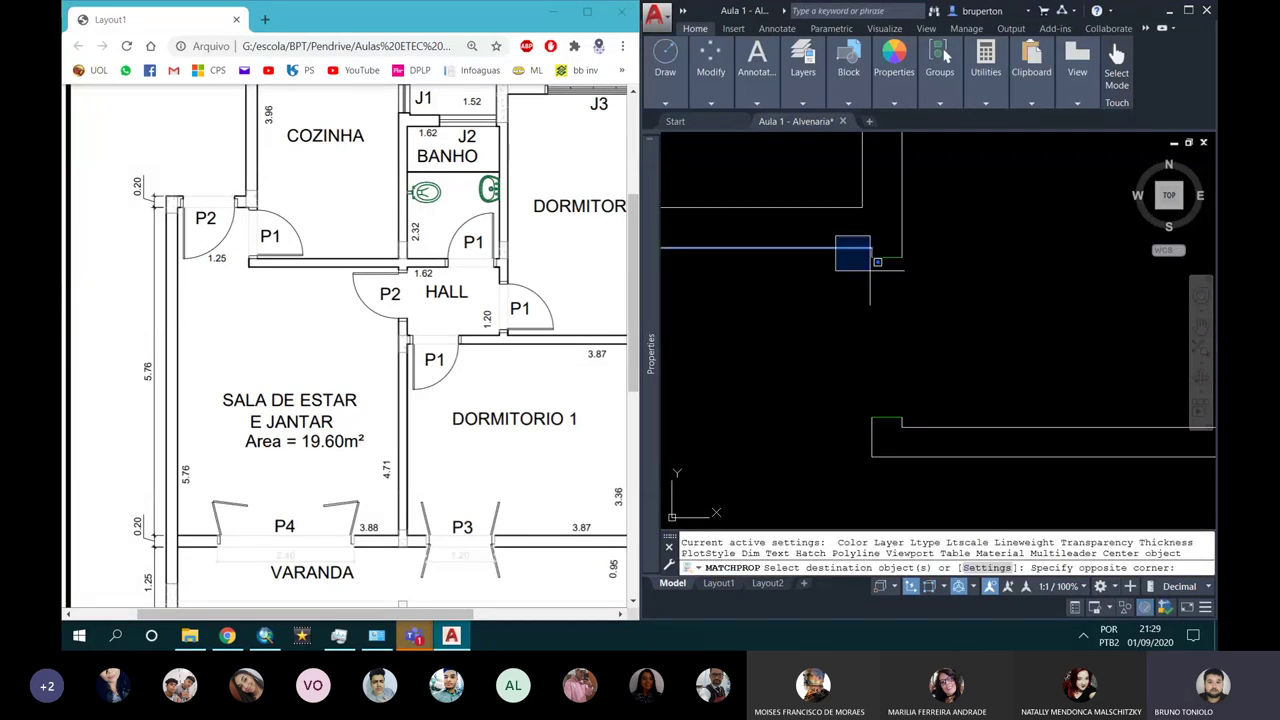
pyautogui.click(962, 381)
pyautogui.scroll(-5, 946, 338)
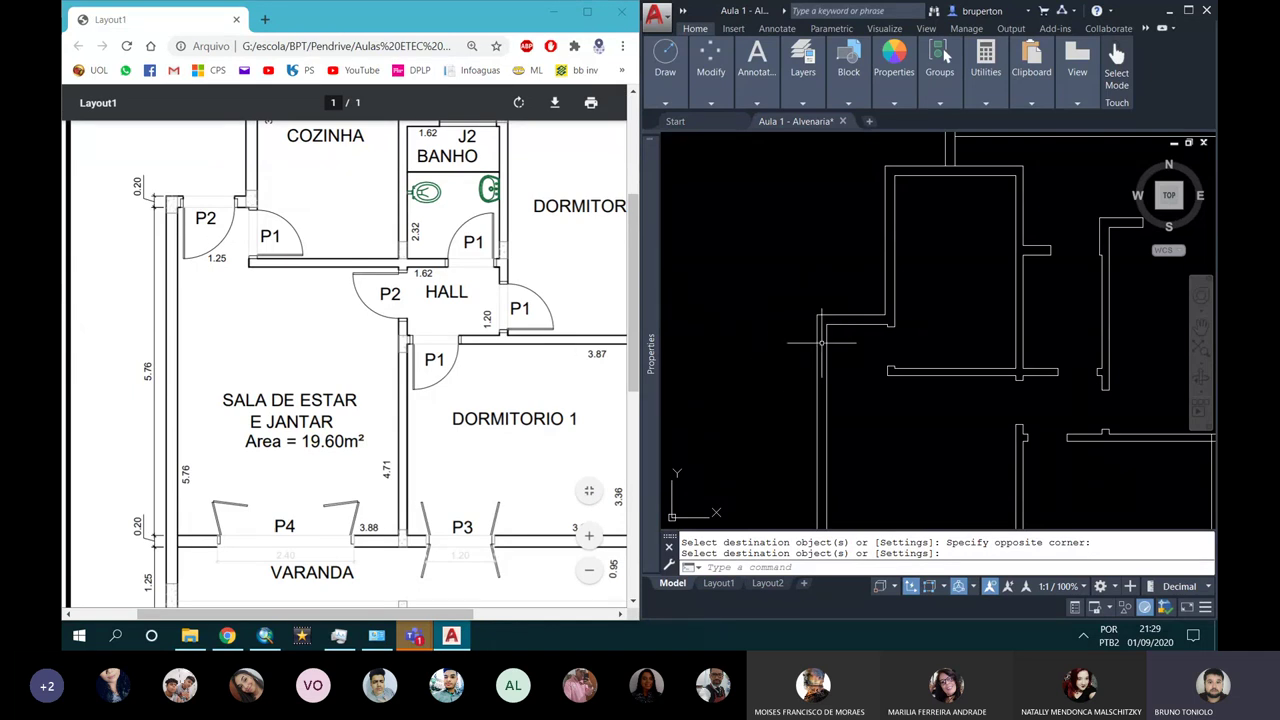
pyautogui.scroll(2, 776, 297)
# Step: Pan to the upper horizontal wall, starting and cancelling a line at the inner corner
pyautogui.moveTo(763, 293); pyautogui.dragTo(811, 297, button='middle')
pyautogui.press('Escape')
pyautogui.write('L')
pyautogui.press('Return')
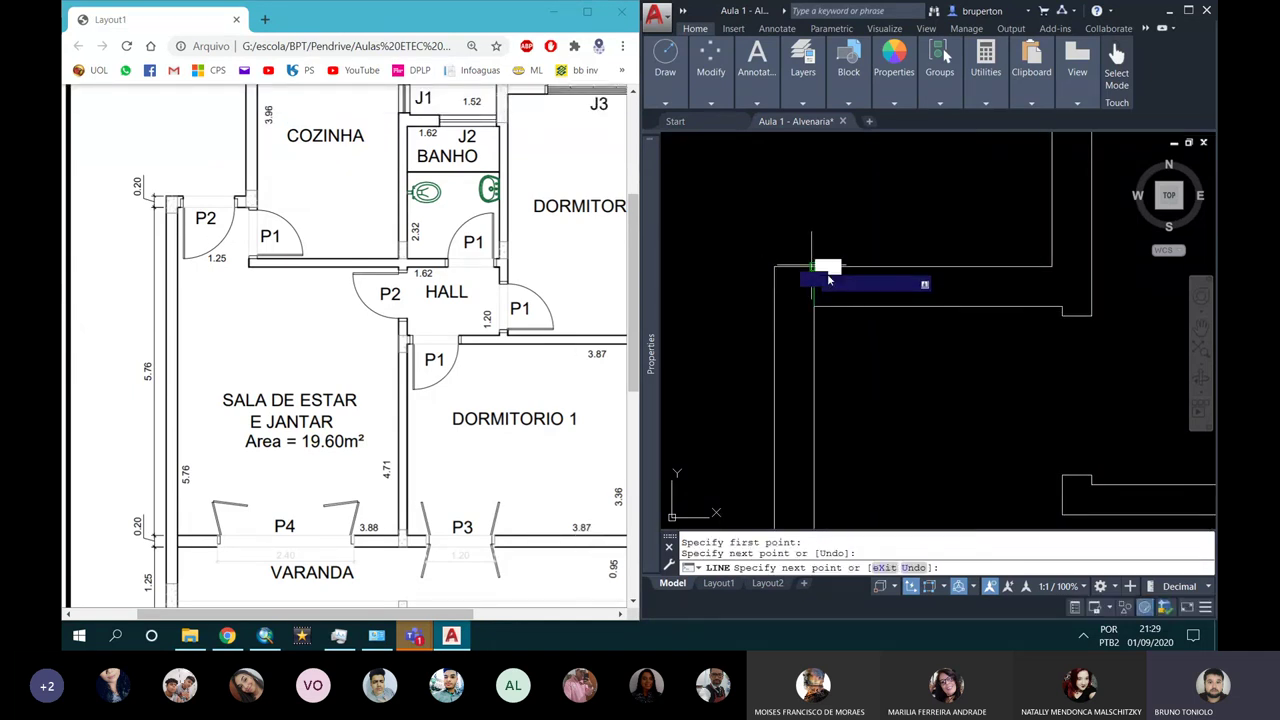
pyautogui.click(814, 306)
pyautogui.press('Escape')
# Step: Offset the wall edge 0.1 for the first jamb and delete the stray short line
pyautogui.write('o')
pyautogui.press('Return')
pyautogui.write('.1')
pyautogui.press('Return')
pyautogui.click(816, 279)
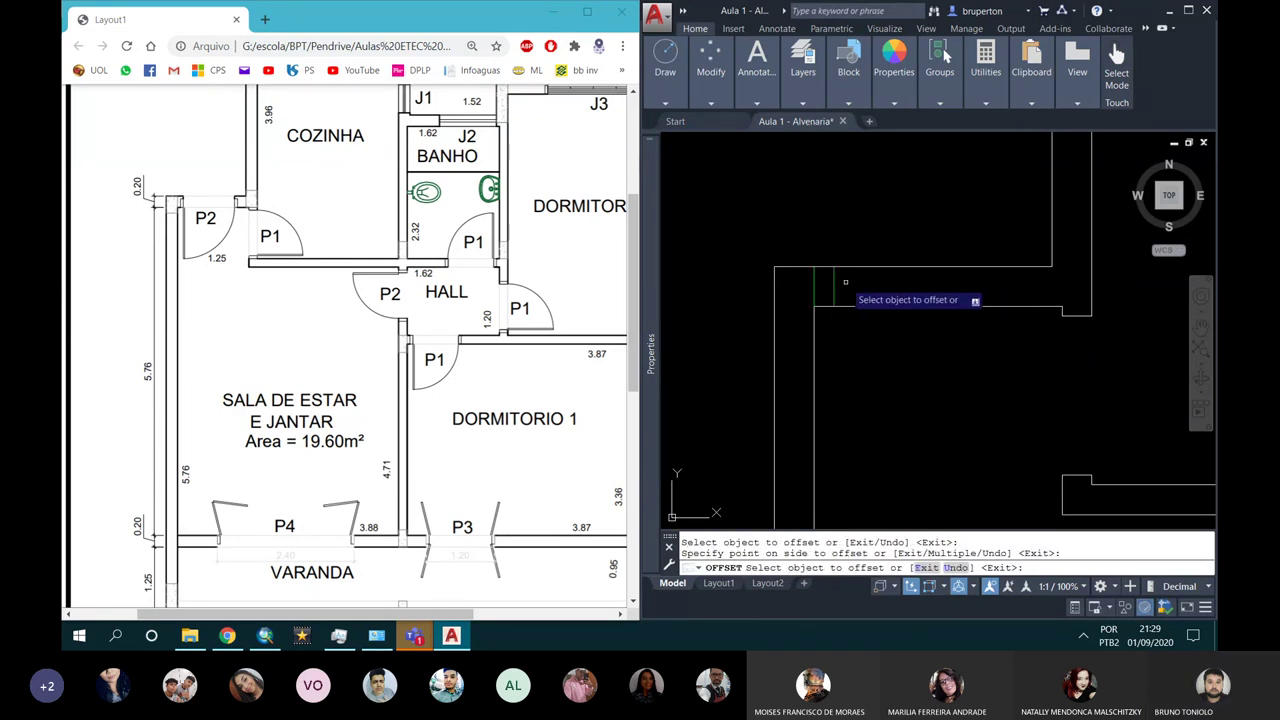
pyautogui.click(818, 283)
pyautogui.press('Escape')
pyautogui.click(815, 286)
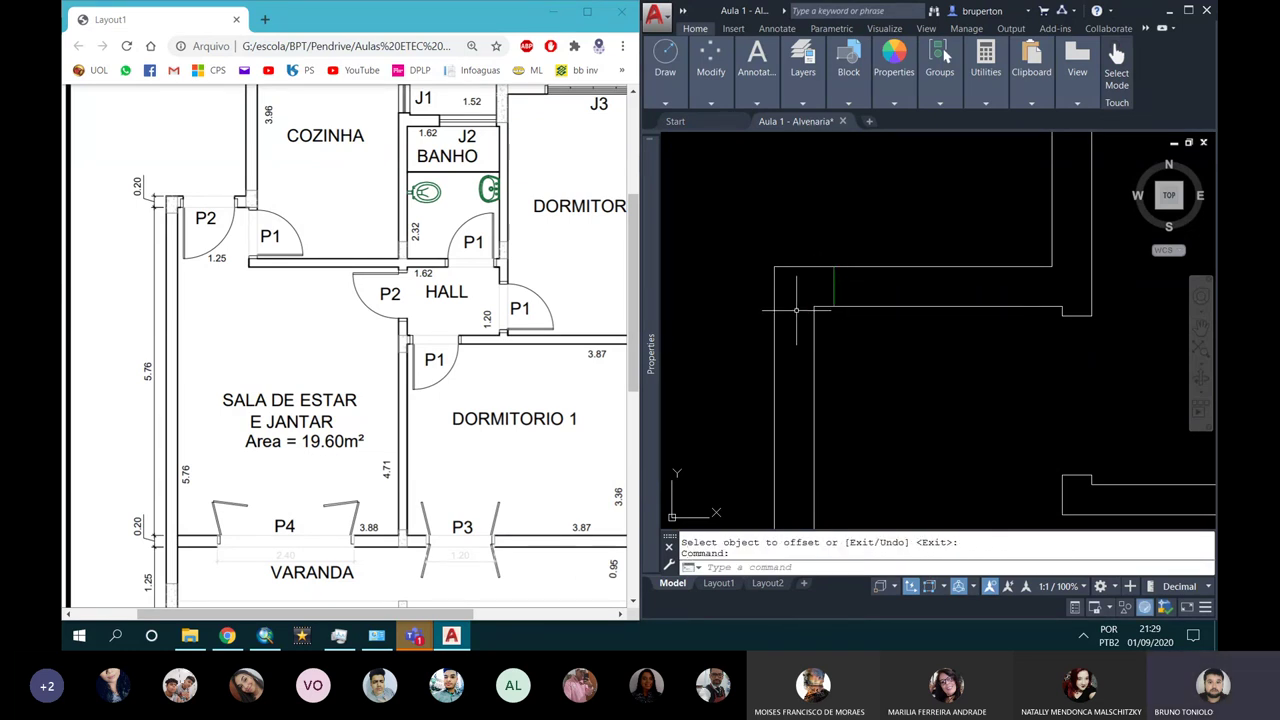
pyautogui.press('Delete')
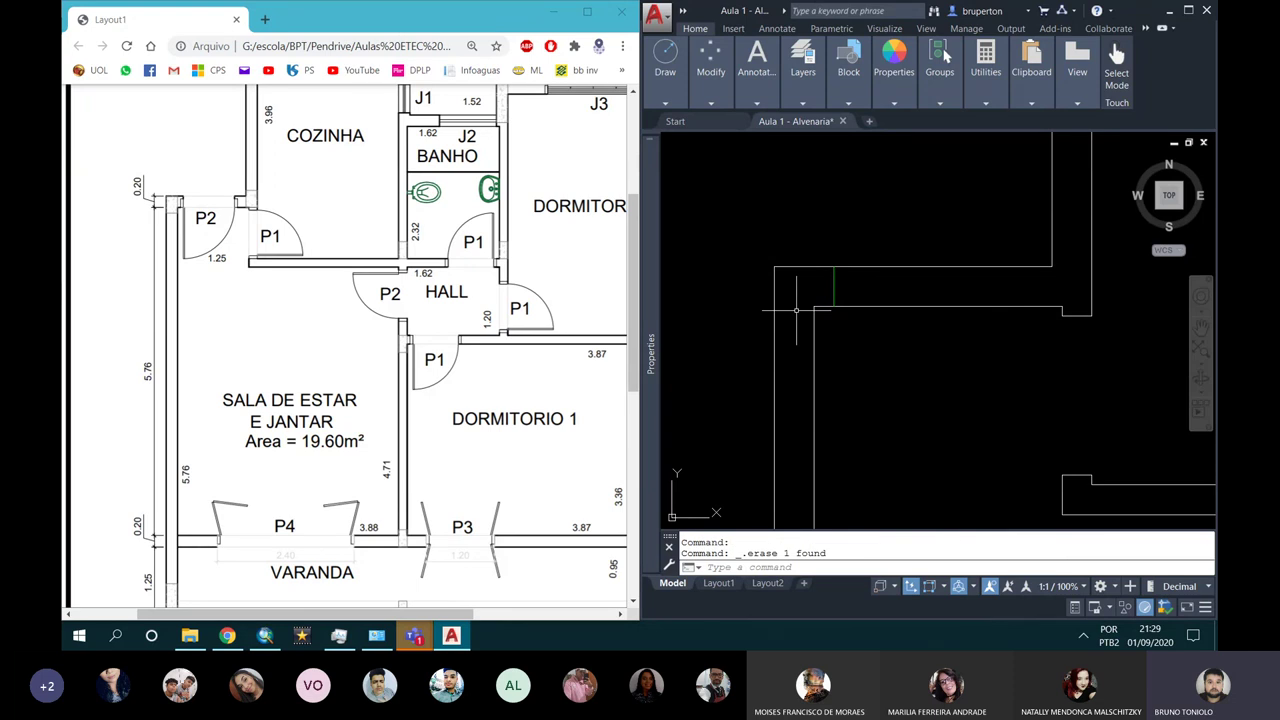
# Step: Offset the jamb 0.9 for the second jamb and trim the wall between them
pyautogui.write('o')
pyautogui.press('Return')
pyautogui.press('Return')
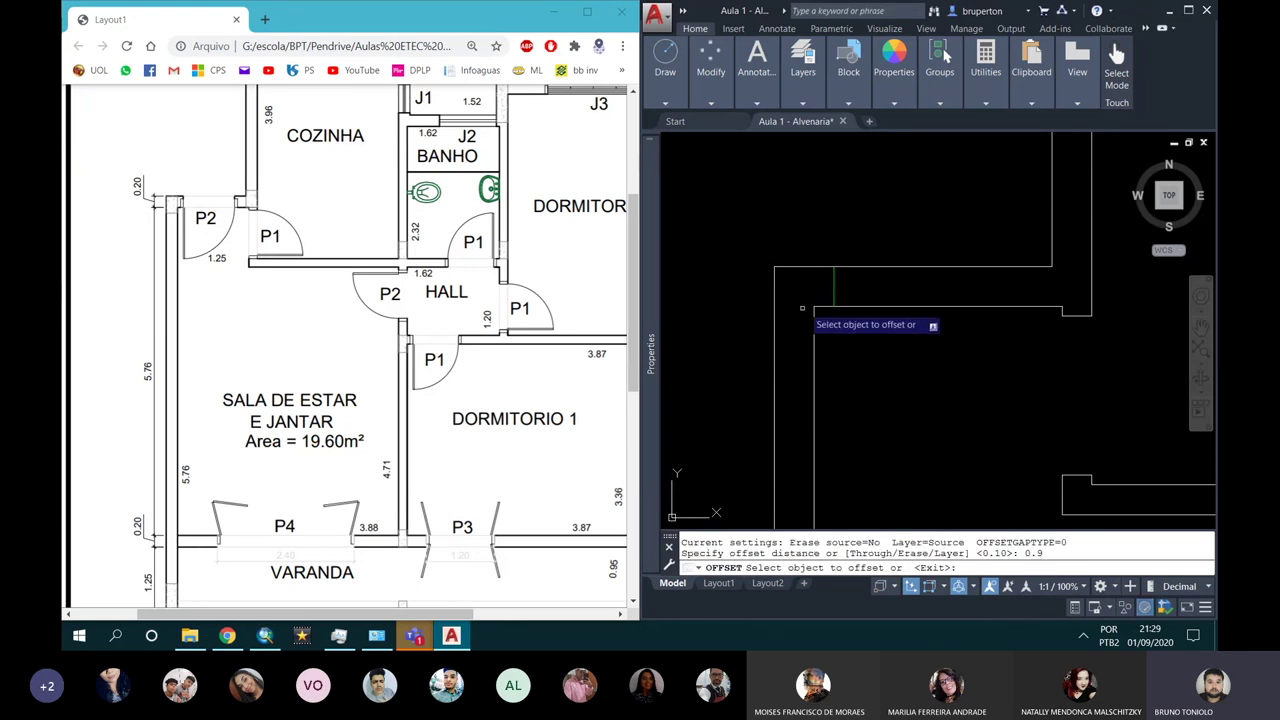
pyautogui.click(834, 288)
pyautogui.click(950, 285)
pyautogui.press('Return')
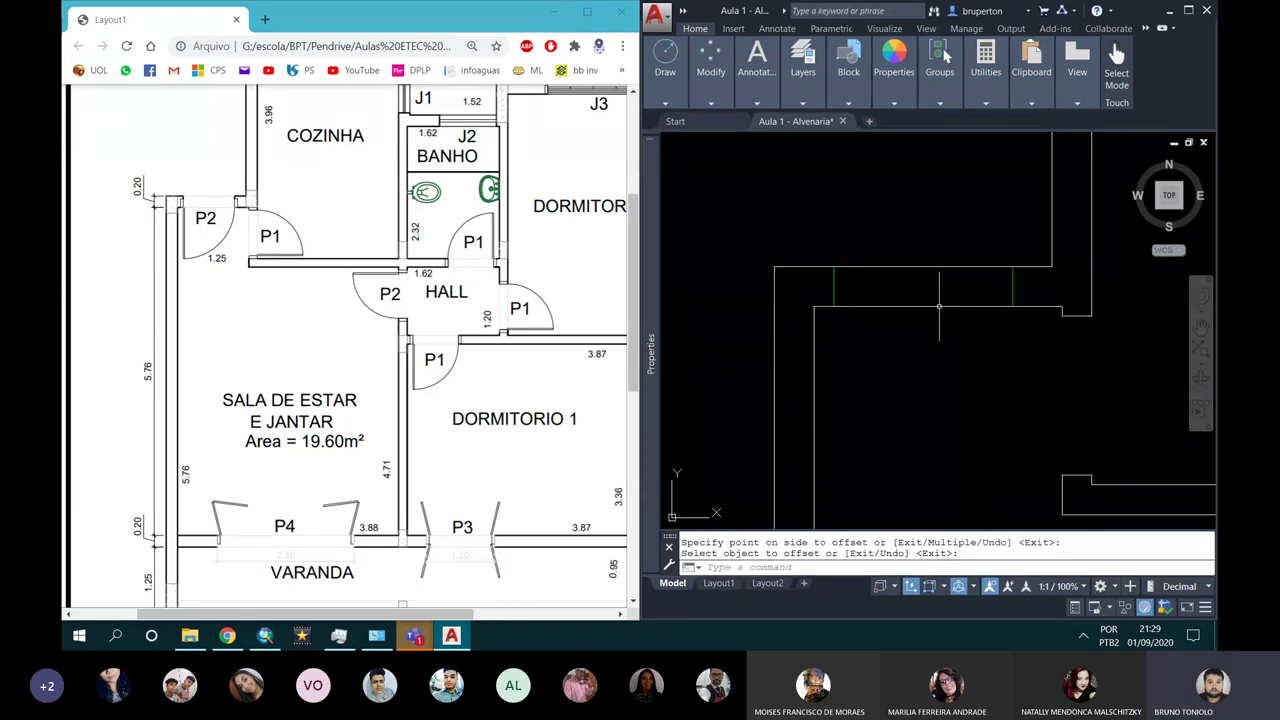
pyautogui.write('tr')
pyautogui.press('Return')
pyautogui.click(950, 342)
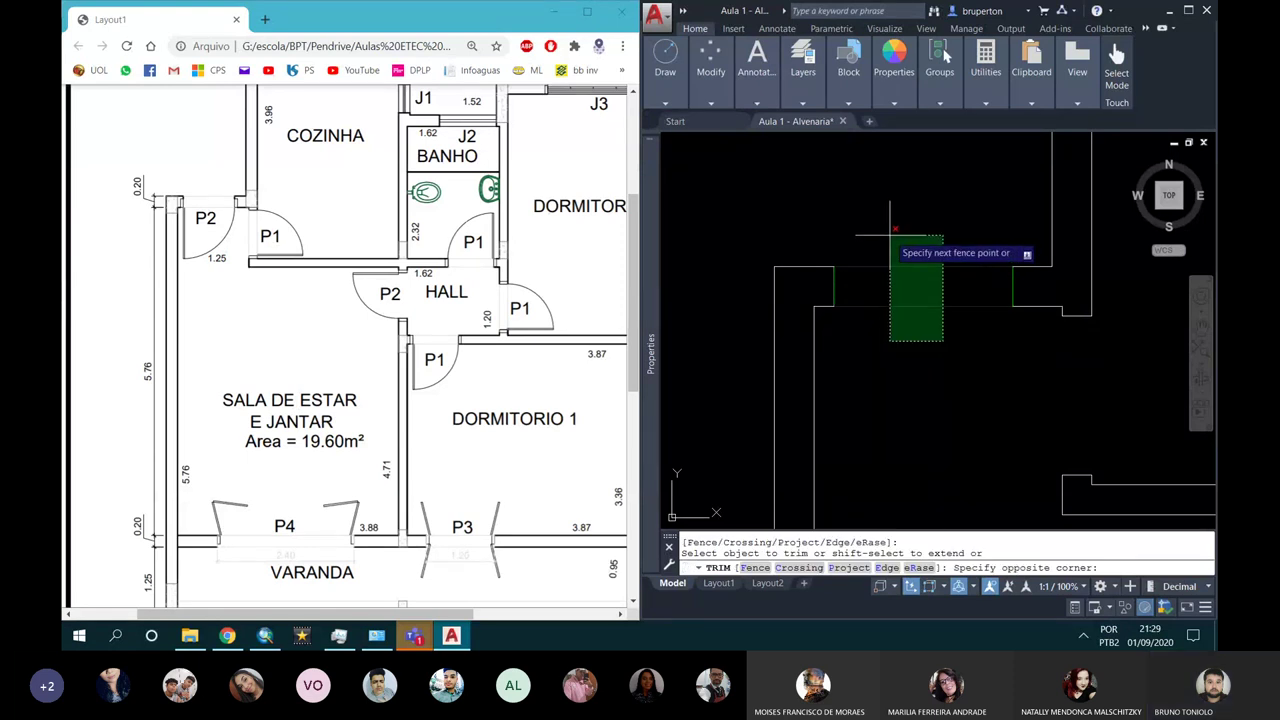
pyautogui.click(895, 250)
# Step: Match a wall line's properties onto the opening's jamb lines, then pan out
pyautogui.scroll(-5, 880, 240)
pyautogui.write('a')
pyautogui.press('Return')
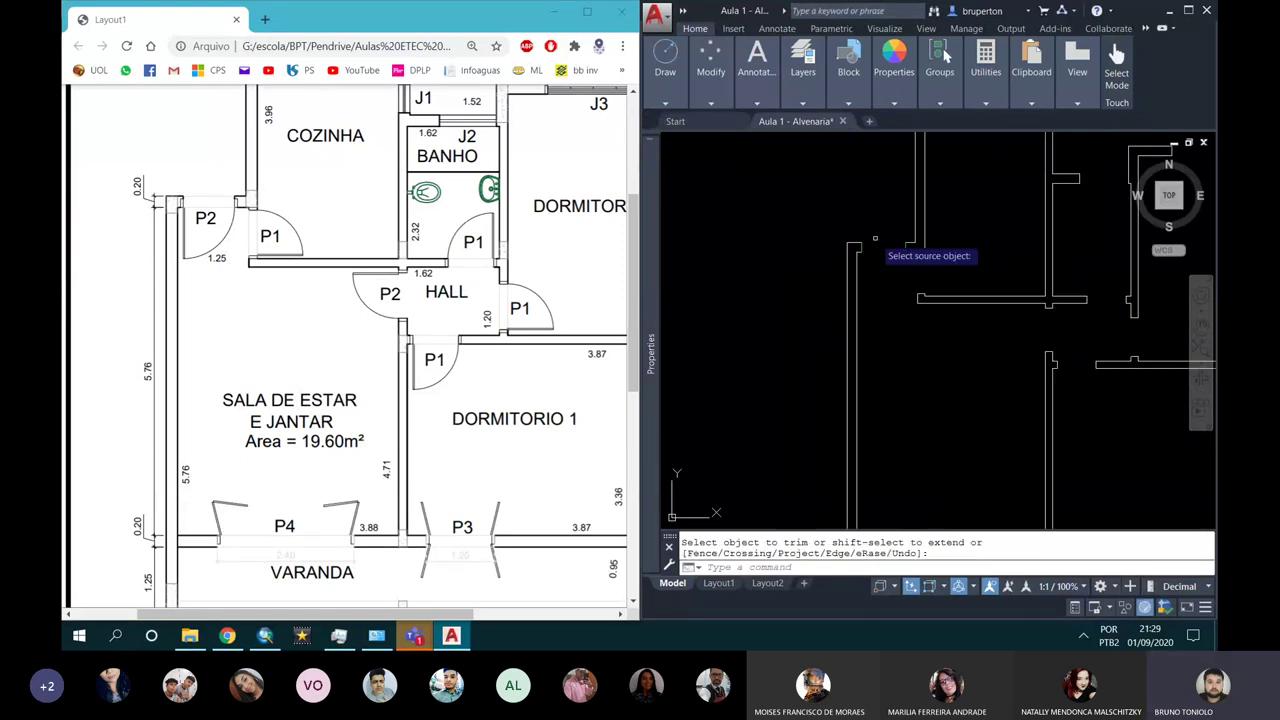
pyautogui.scroll(1, 873, 235)
pyautogui.click(842, 240)
pyautogui.click(815, 230)
pyautogui.click(943, 271)
pyautogui.scroll(-3, 880, 250)
pyautogui.press('Return')
pyautogui.moveTo(900, 240); pyautogui.dragTo(824, 284, button='middle')
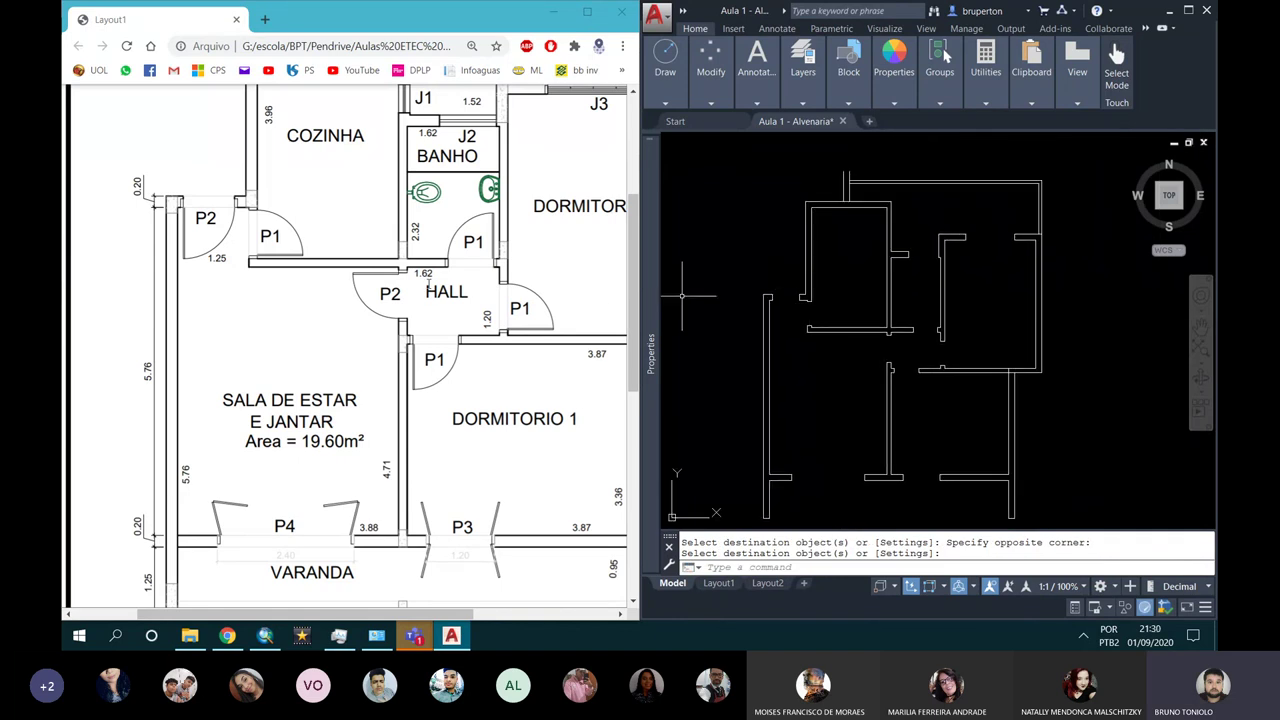
pyautogui.scroll(1, 350, 350)
pyautogui.scroll(1, 350, 350)
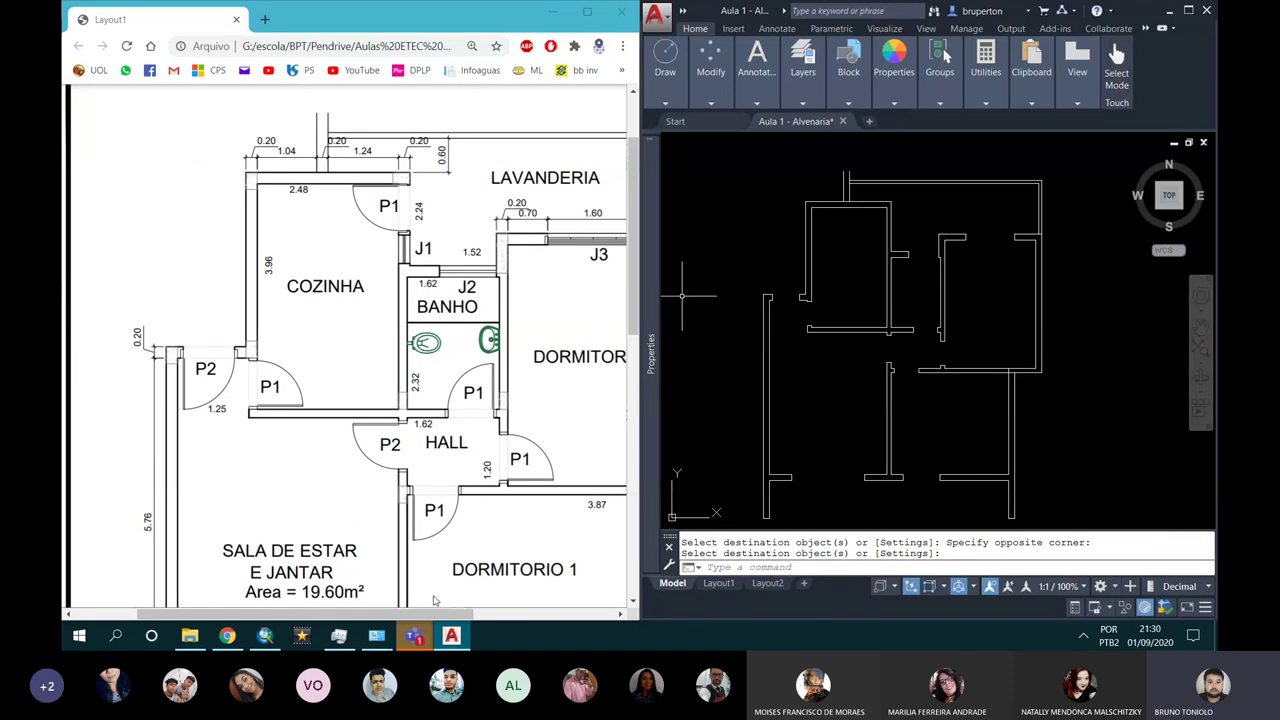
pyautogui.moveTo(437, 612); pyautogui.dragTo(491, 620)
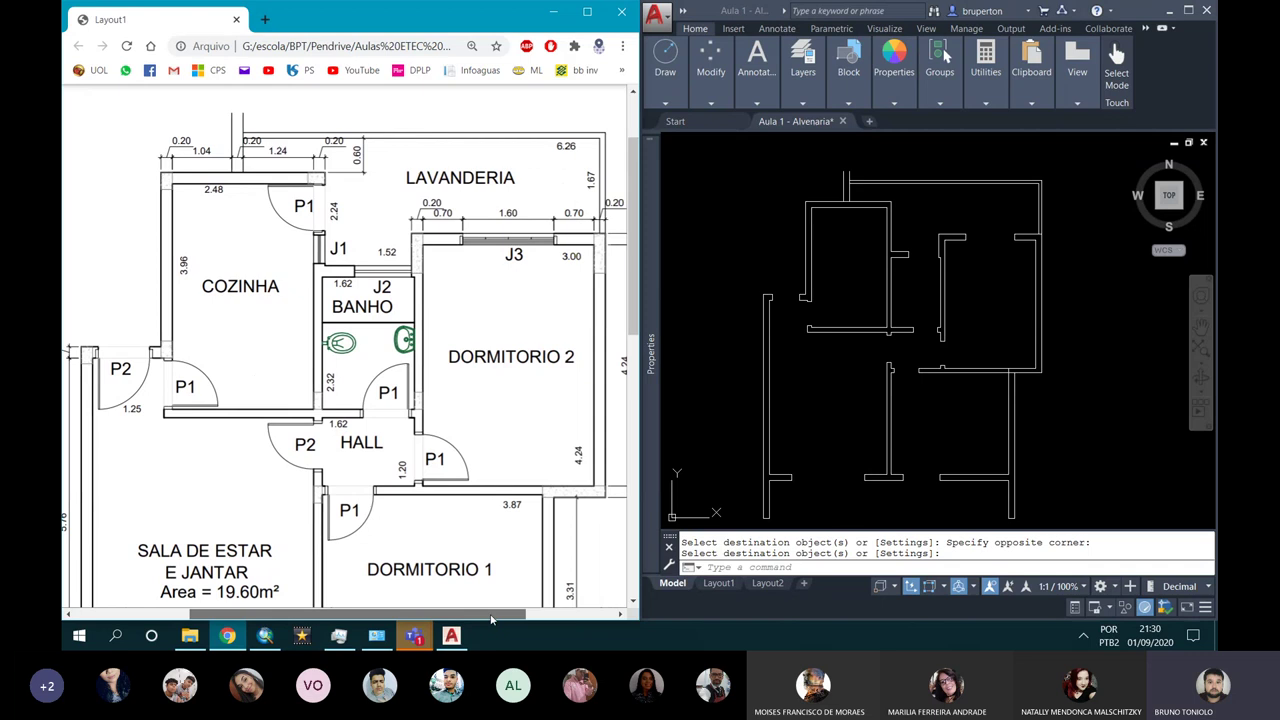
pyautogui.scroll(-2, 857, 246)
pyautogui.moveTo(392, 322)
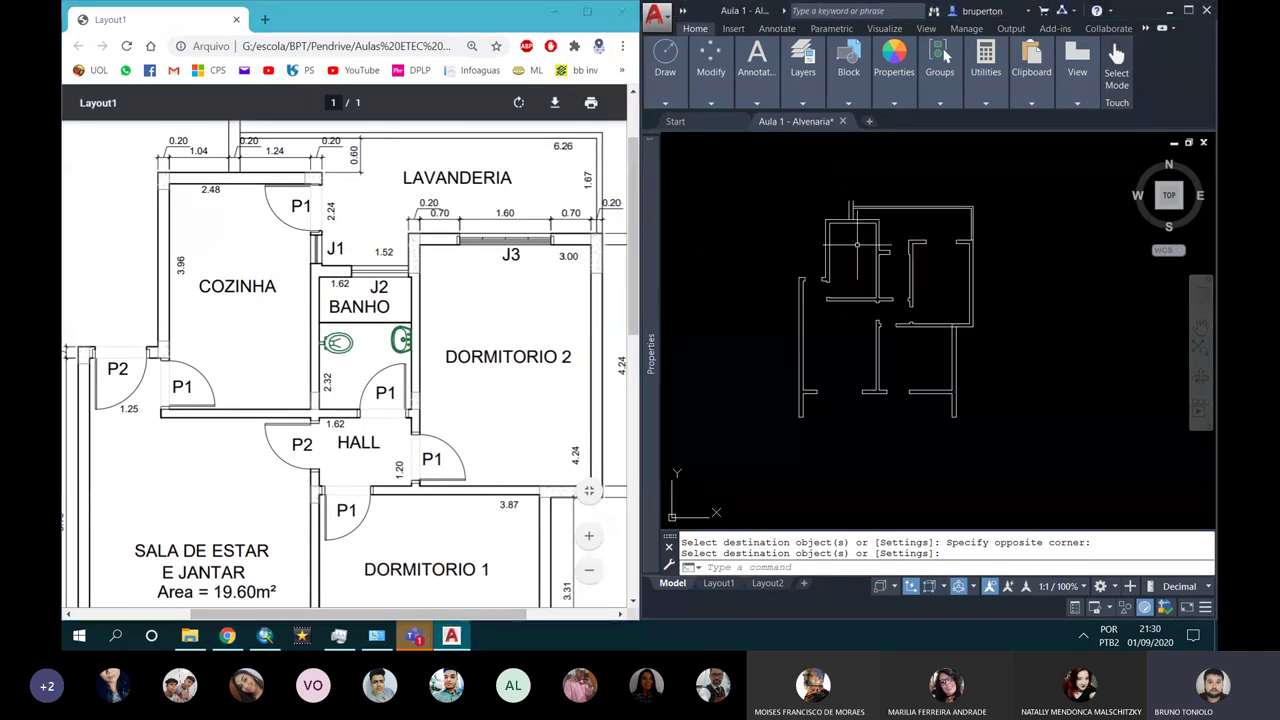
pyautogui.press('Escape')
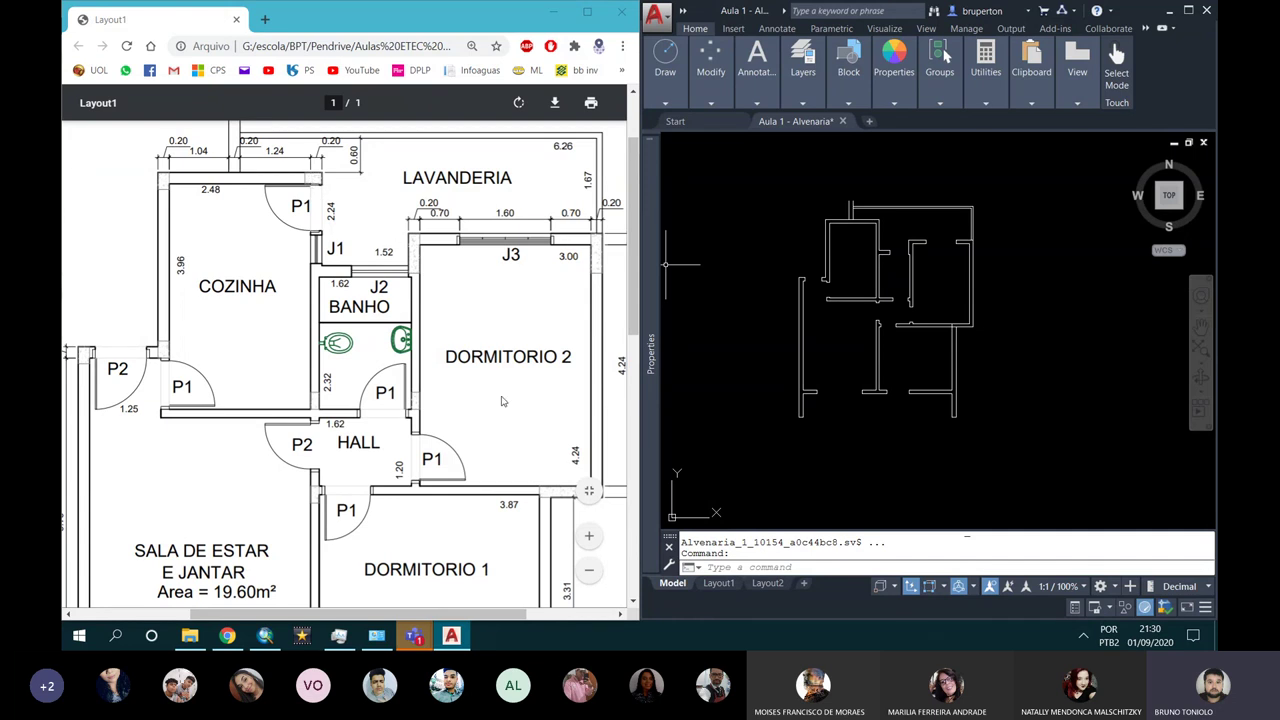
pyautogui.click(589, 537)
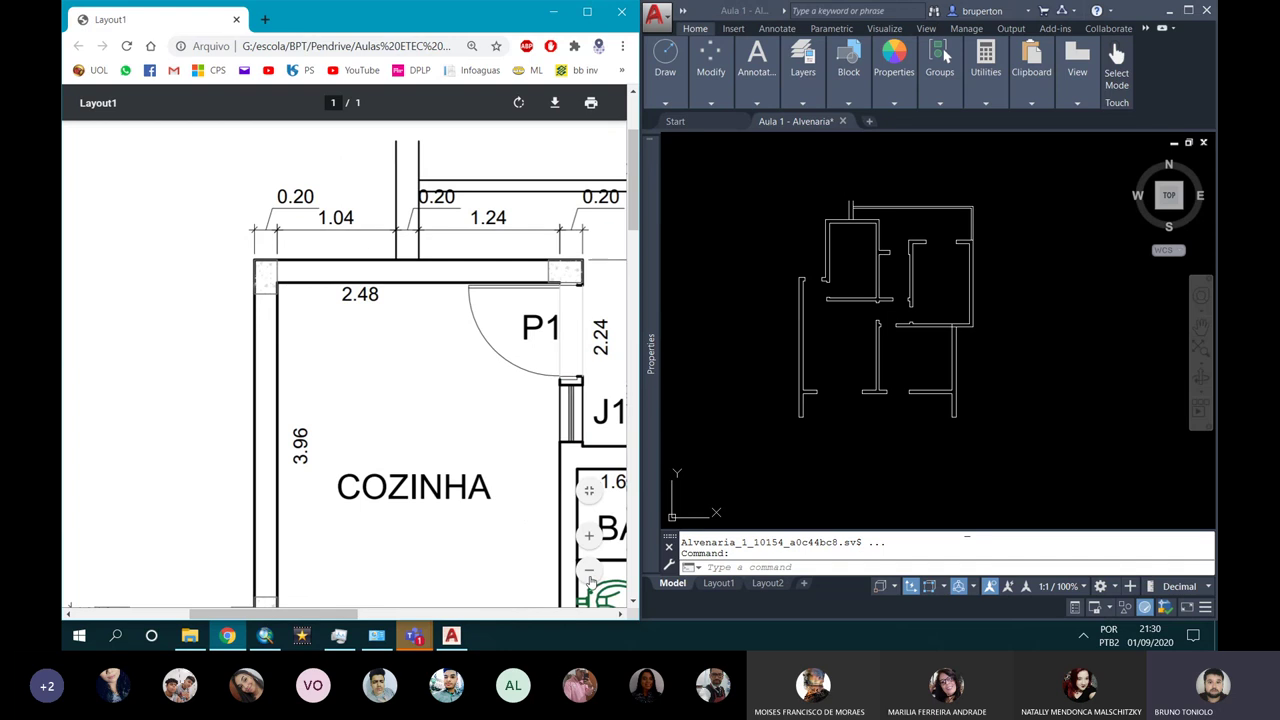
pyautogui.click(590, 572)
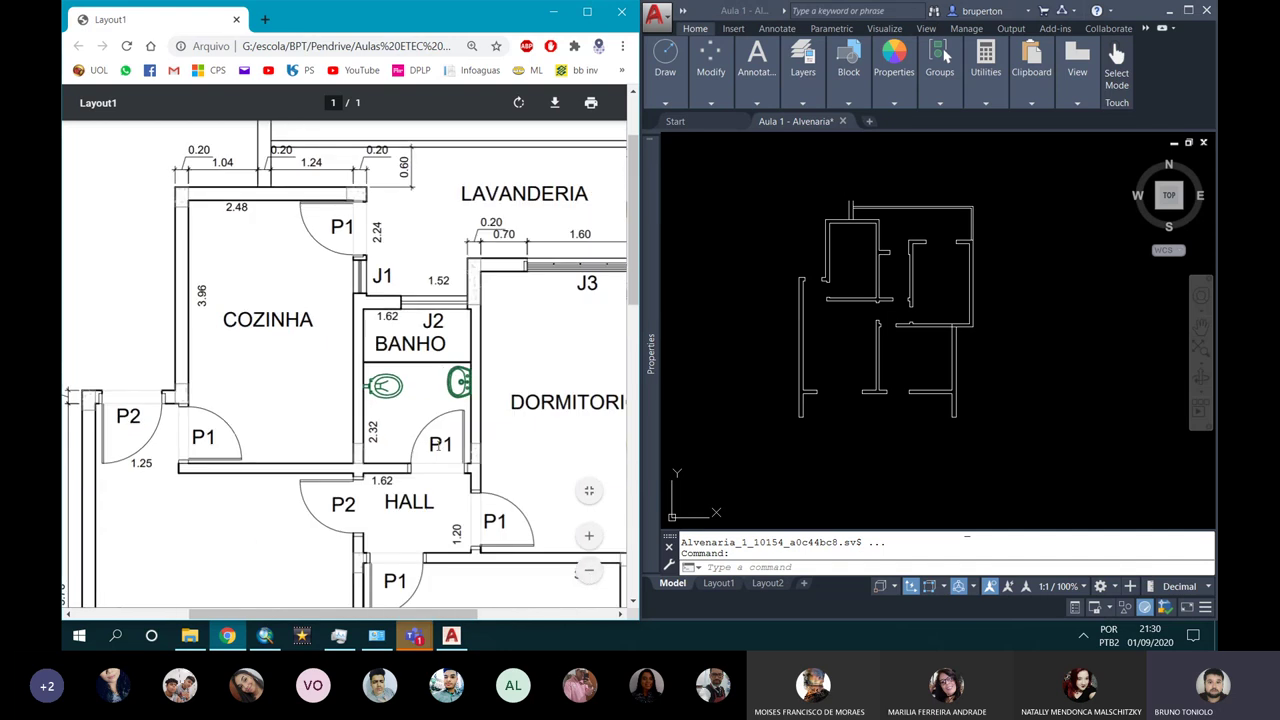
pyautogui.scroll(-1, 444, 372)
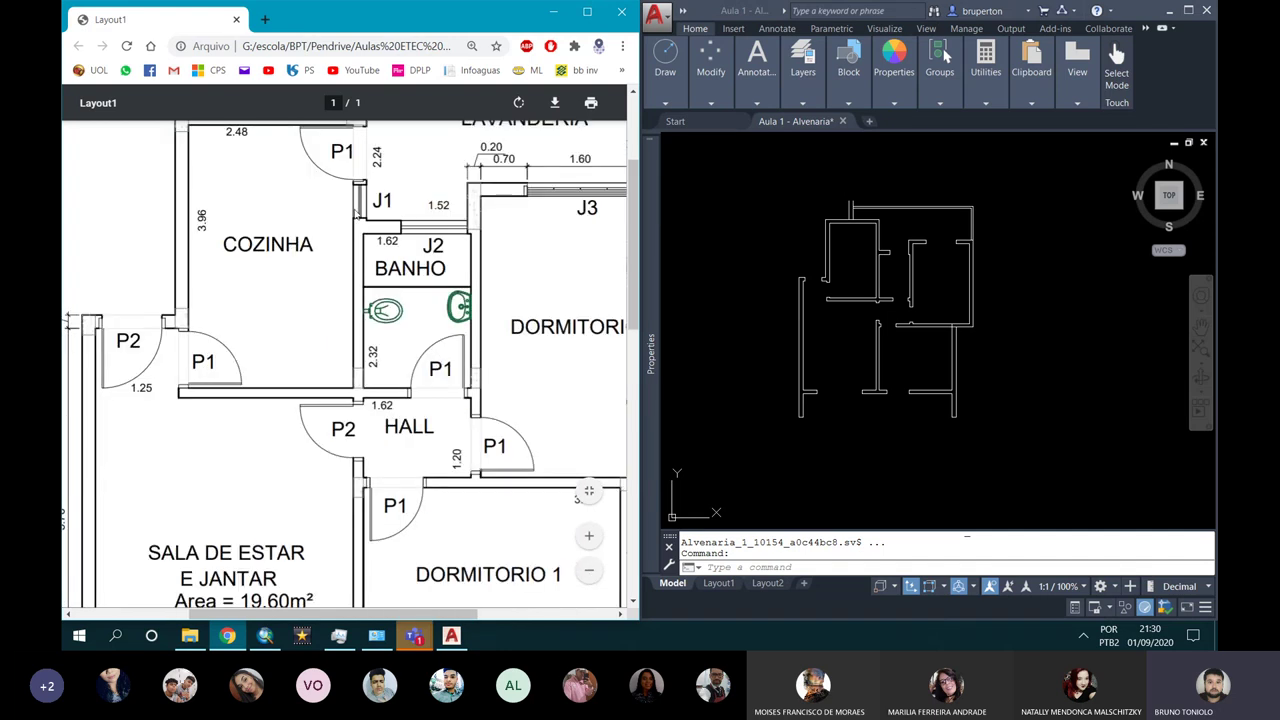
pyautogui.scroll(-3, 497, 443)
pyautogui.scroll(-2, 526, 509)
pyautogui.scroll(-2, 526, 509)
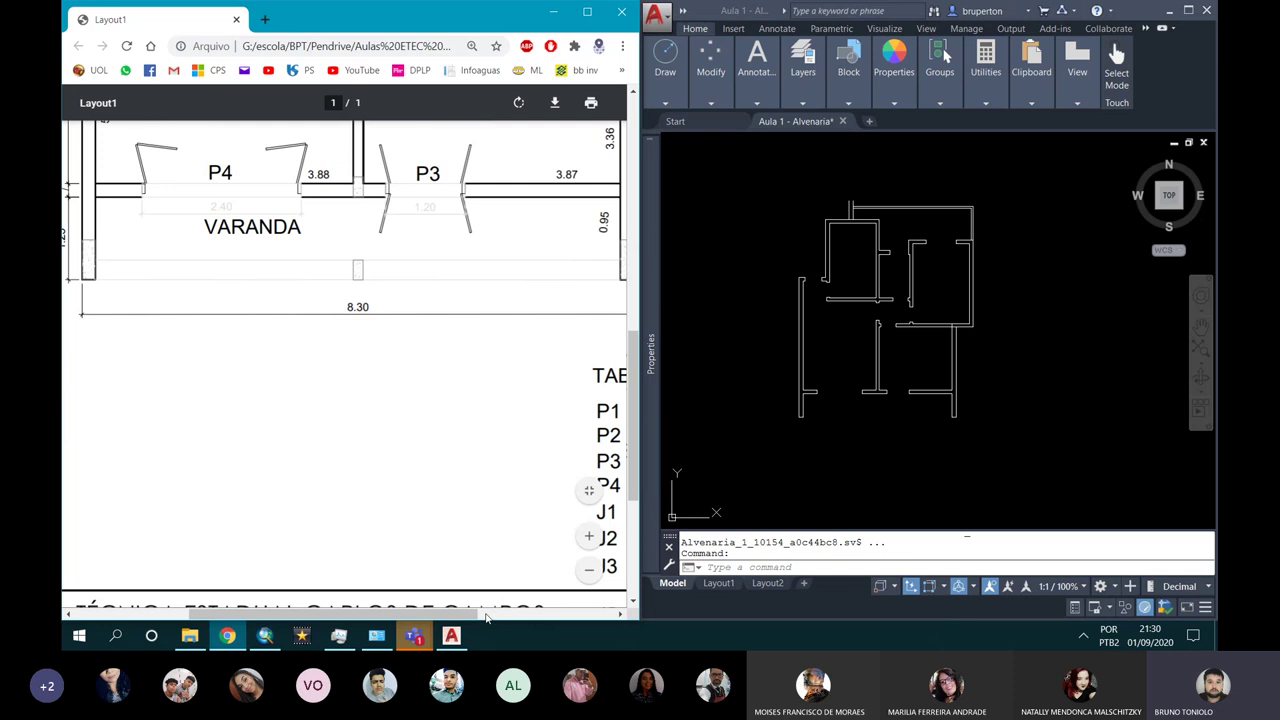
pyautogui.moveTo(474, 619); pyautogui.dragTo(563, 620)
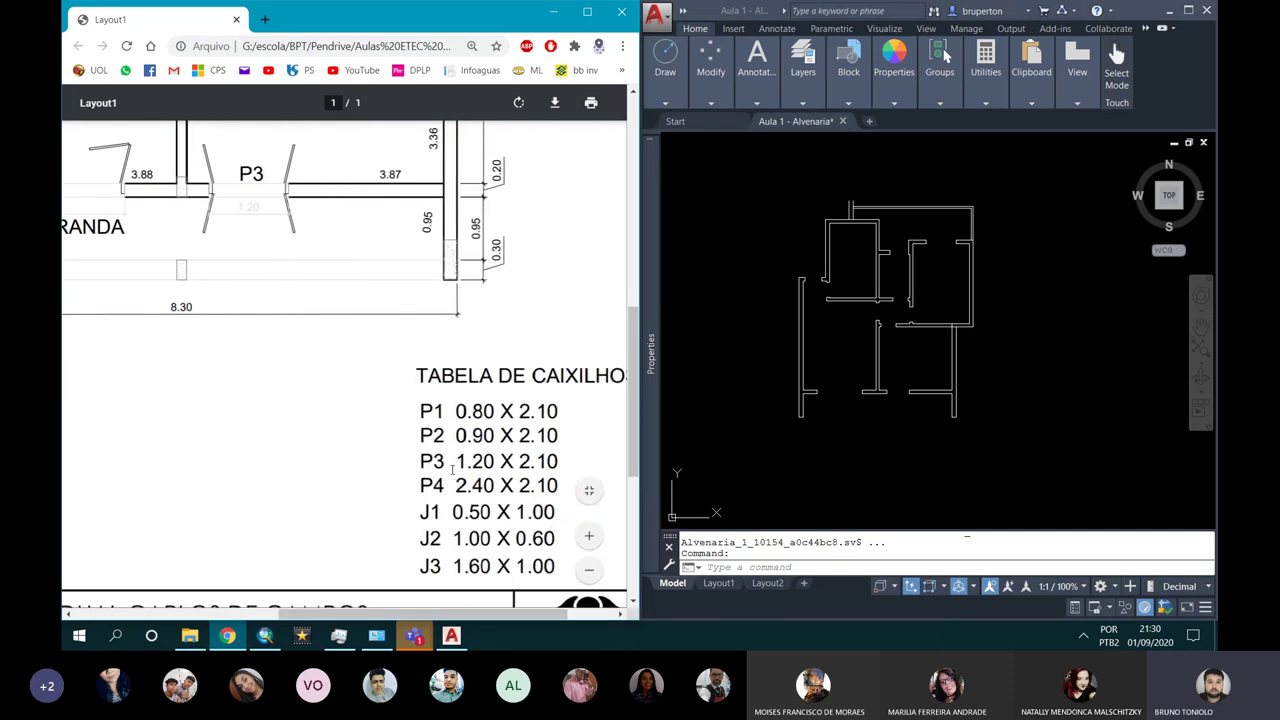
pyautogui.scroll(2, 453, 468)
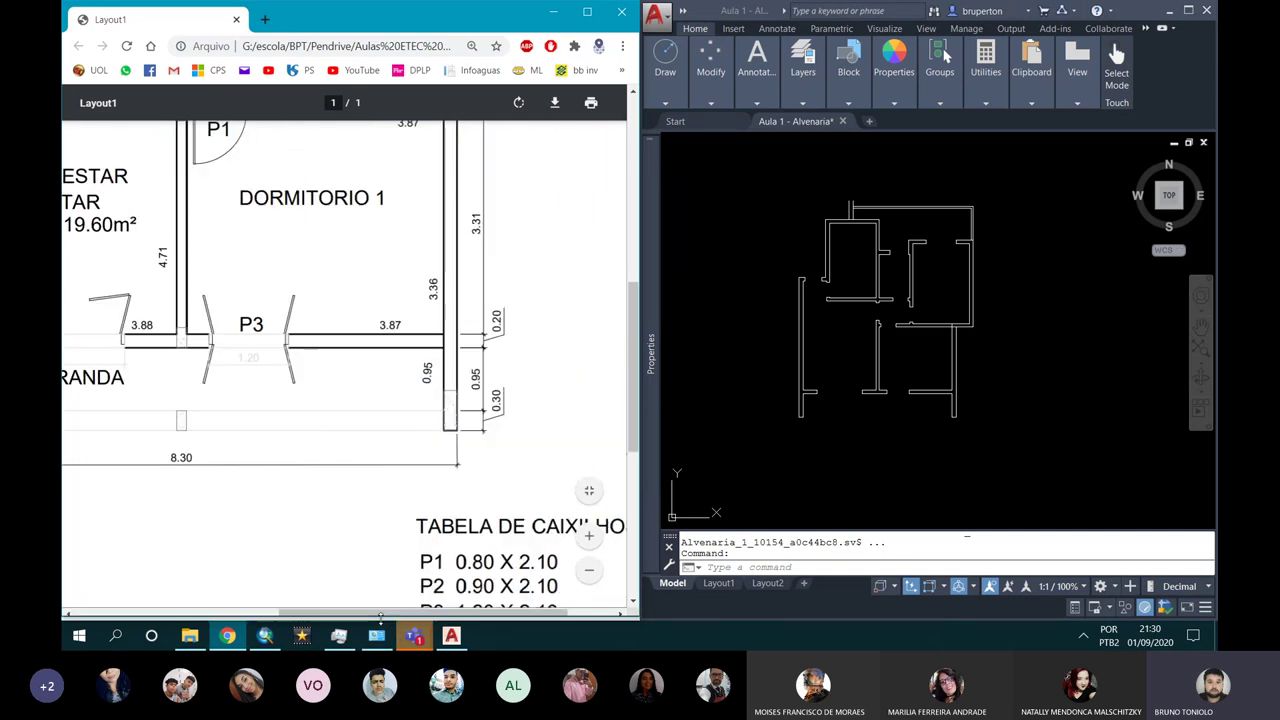
pyautogui.moveTo(363, 610); pyautogui.dragTo(297, 597)
pyautogui.scroll(2, 345, 371)
pyautogui.scroll(2, 345, 371)
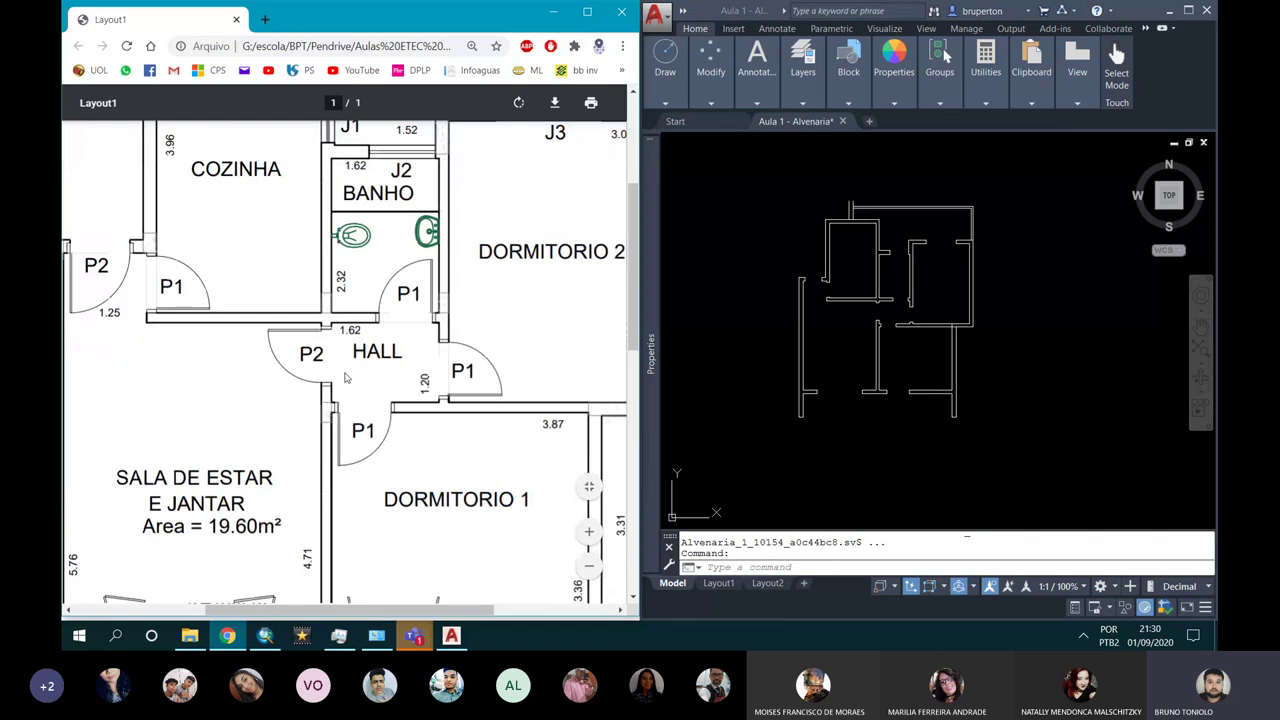
pyautogui.scroll(1, 345, 371)
pyautogui.scroll(1, 345, 371)
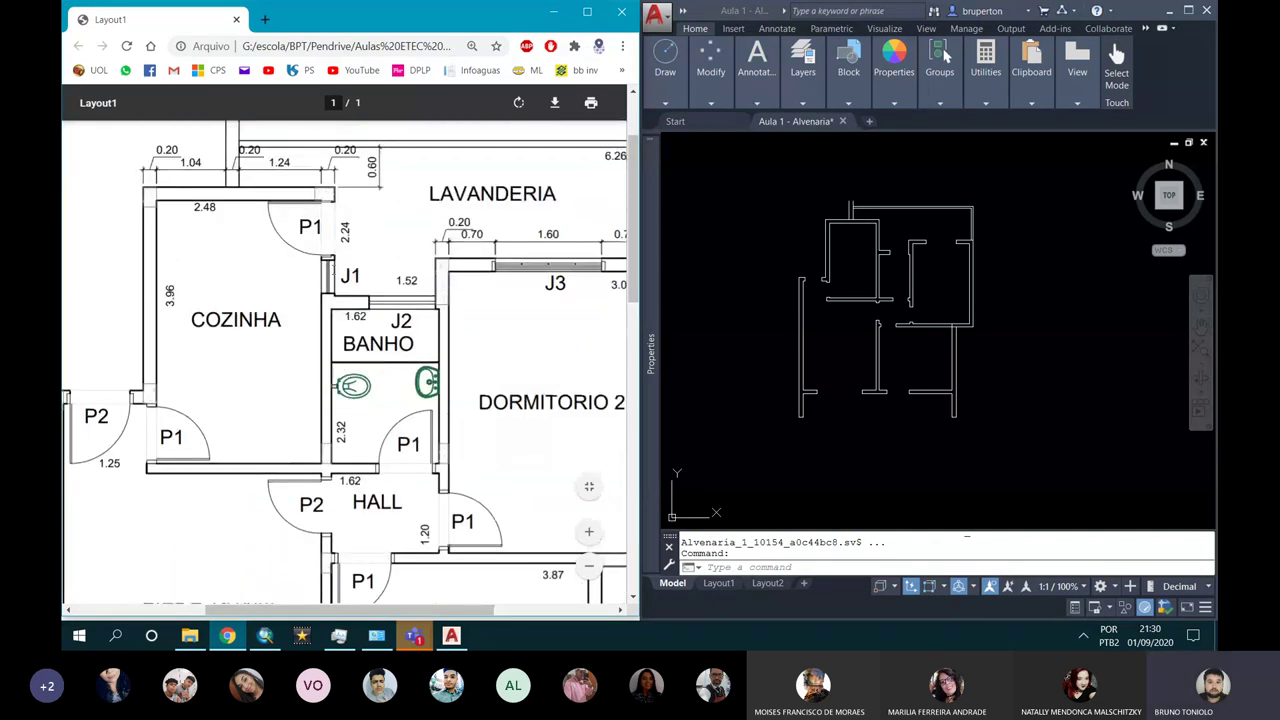
pyautogui.scroll(5, 905, 237)
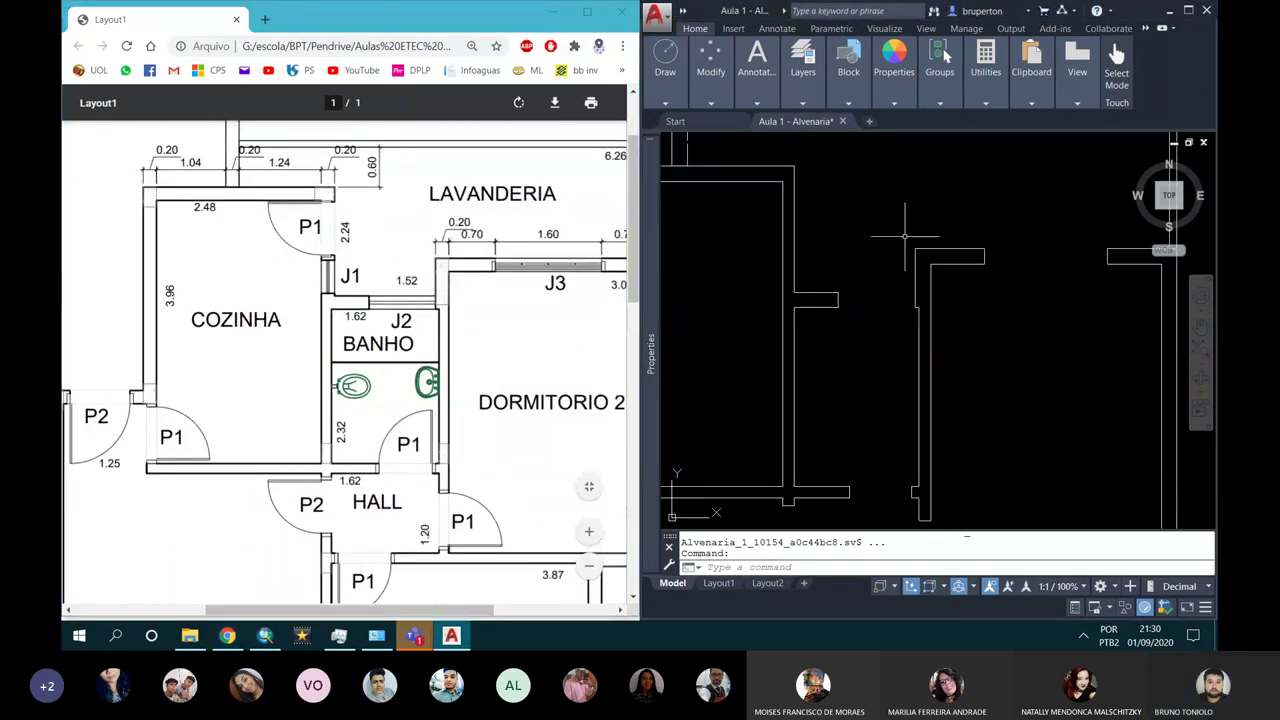
# Step: Bring the upper-left walls into view and draw a short line along the wall corner
pyautogui.moveTo(815, 237); pyautogui.dragTo(902, 317, button='middle')
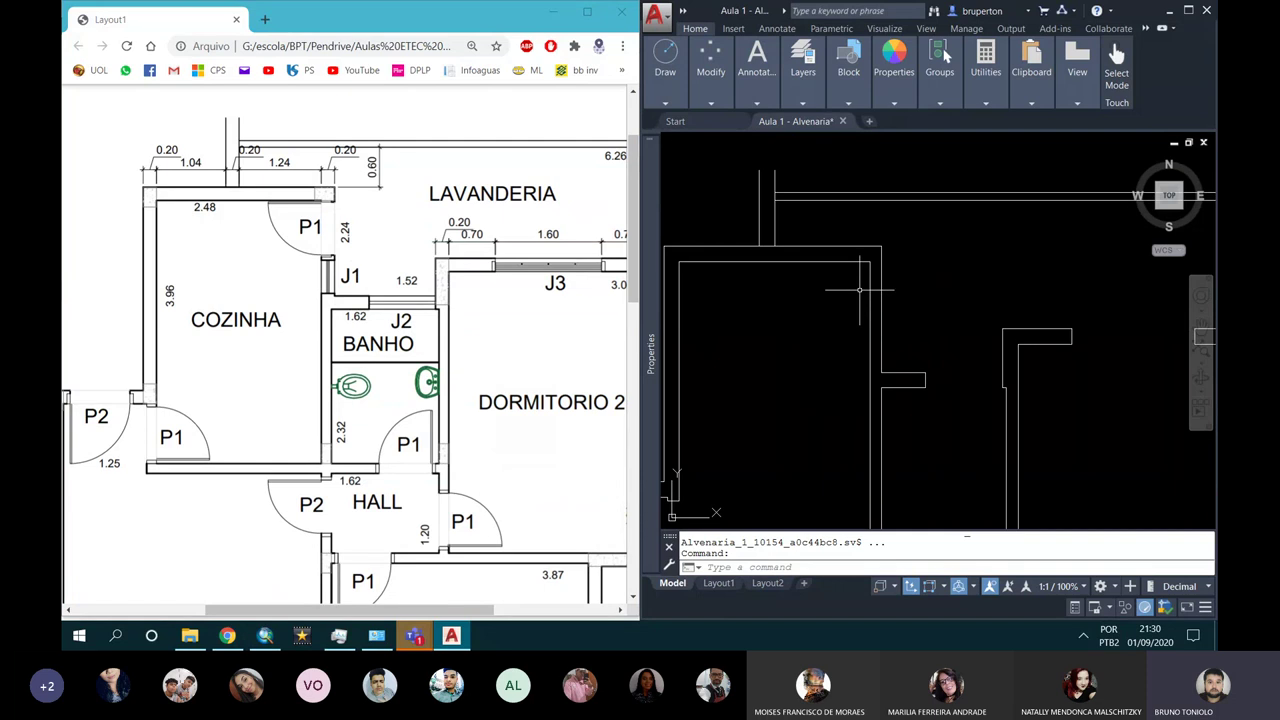
pyautogui.scroll(2, 865, 277)
pyautogui.press('Return')
pyautogui.click(880, 212)
pyautogui.click(889, 254)
pyautogui.press('Return')
pyautogui.press('Return')
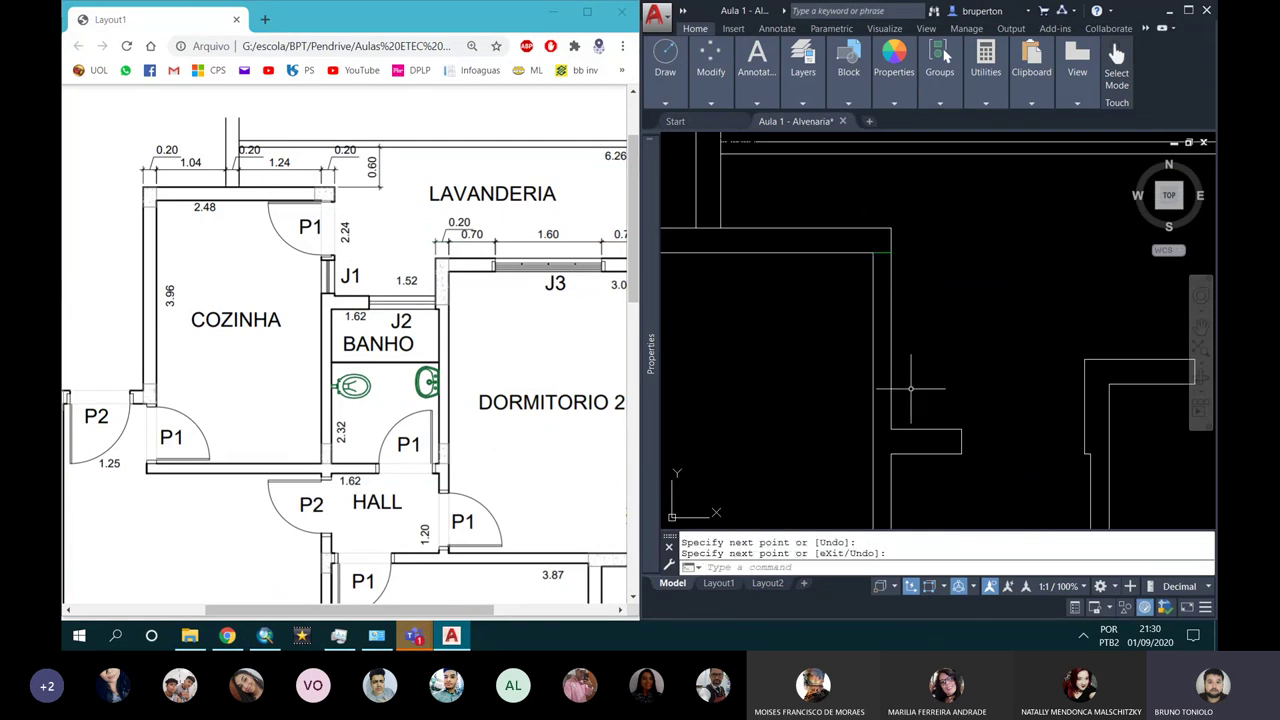
# Step: Draw a vertical guide line from the lower wall corner up to the top corner
pyautogui.scroll(-2, 920, 325)
pyautogui.scroll(2, 926, 336)
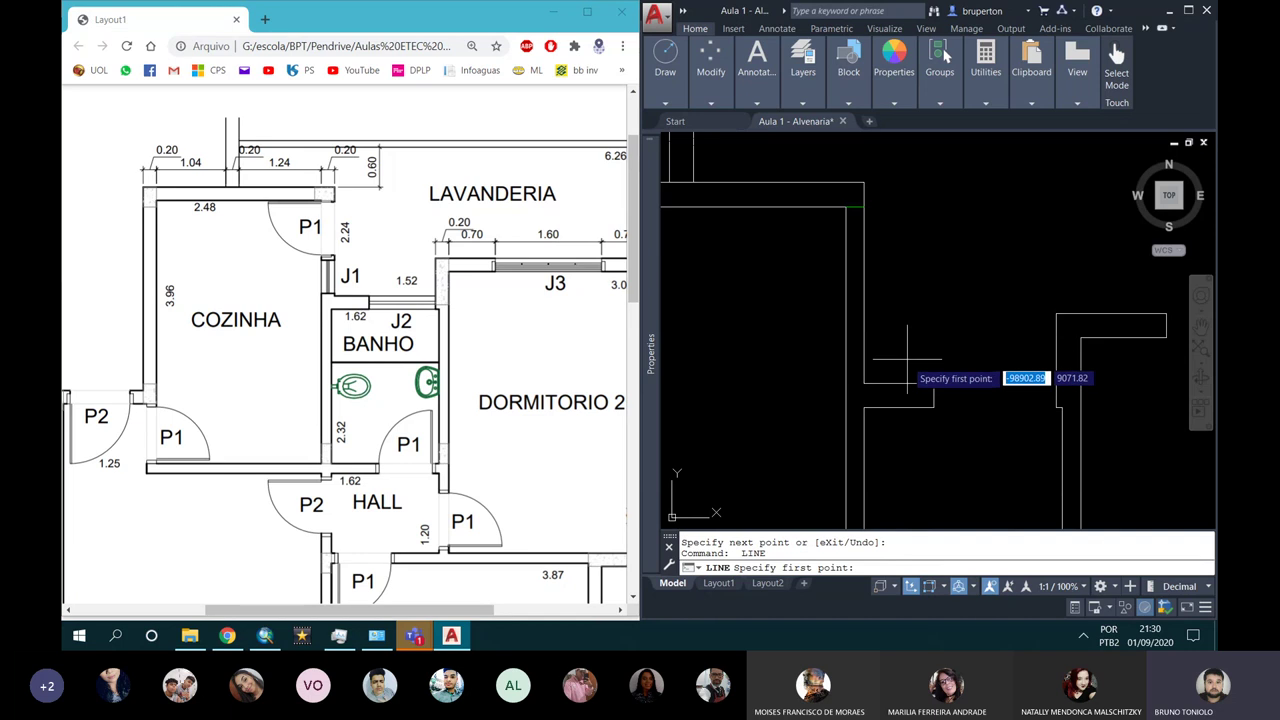
pyautogui.click(864, 383)
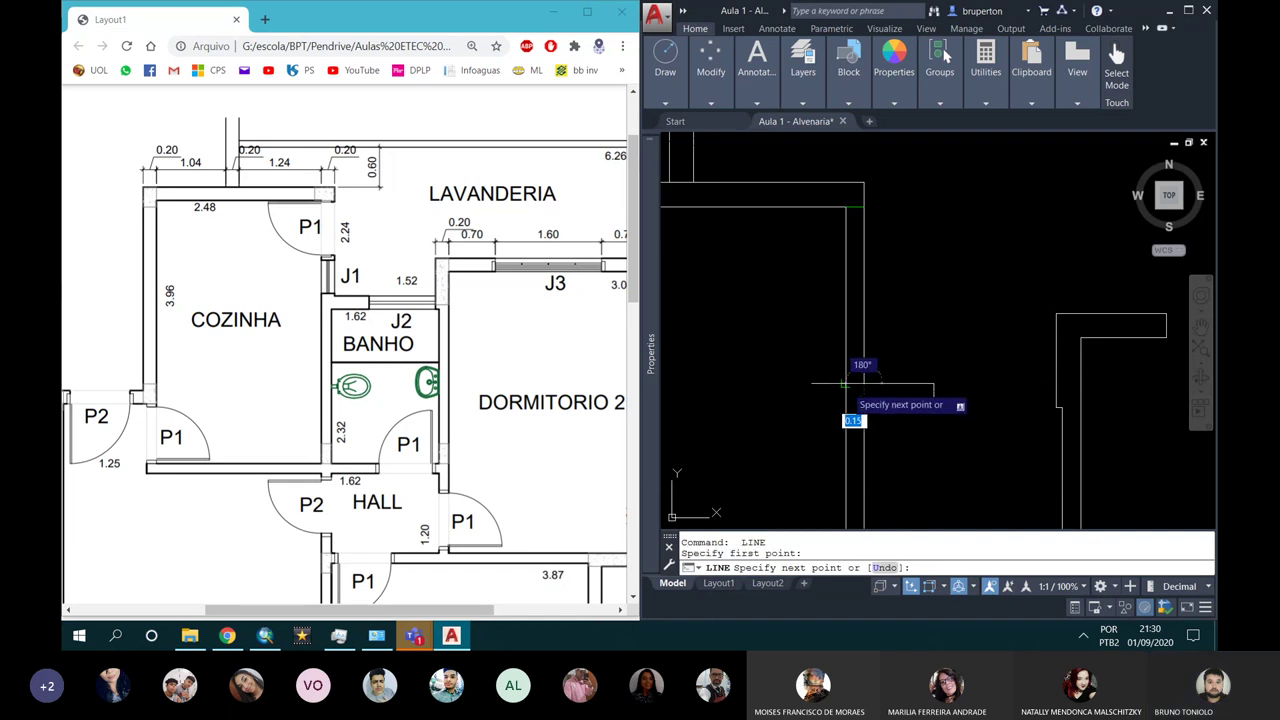
pyautogui.press('Return')
pyautogui.press('Return')
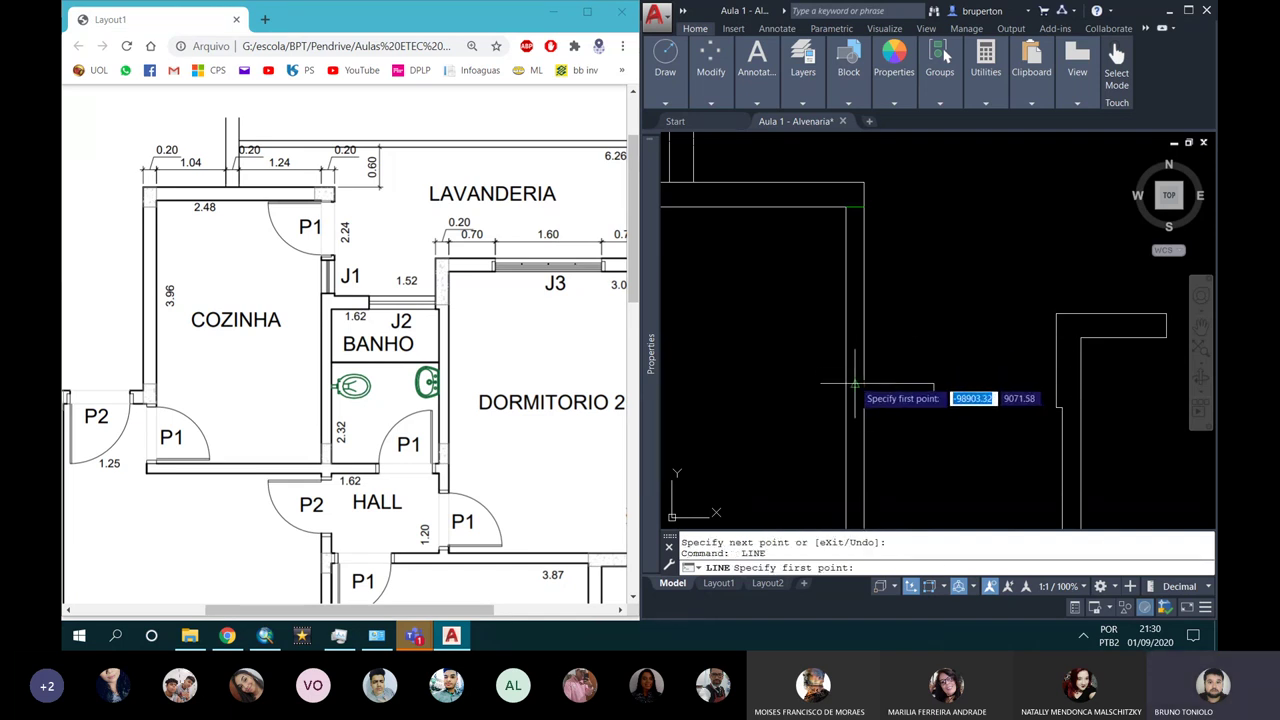
pyautogui.click(864, 383)
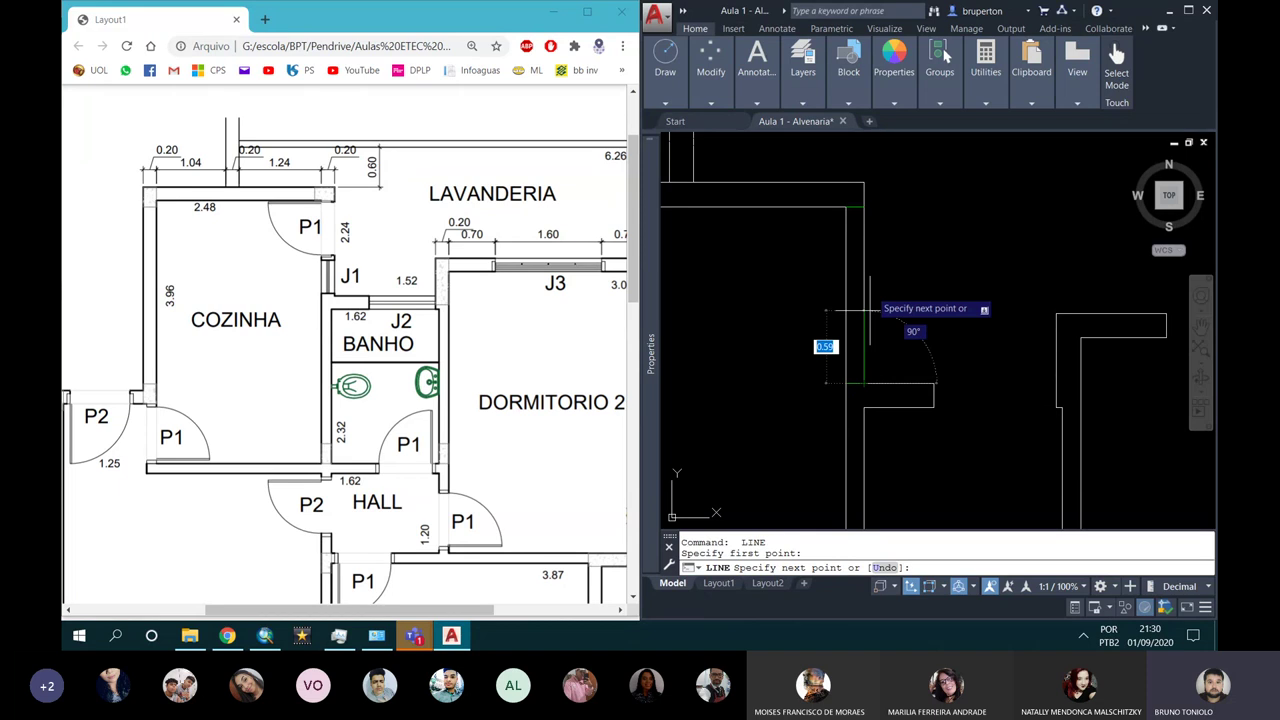
pyautogui.click(866, 215)
pyautogui.press('Return')
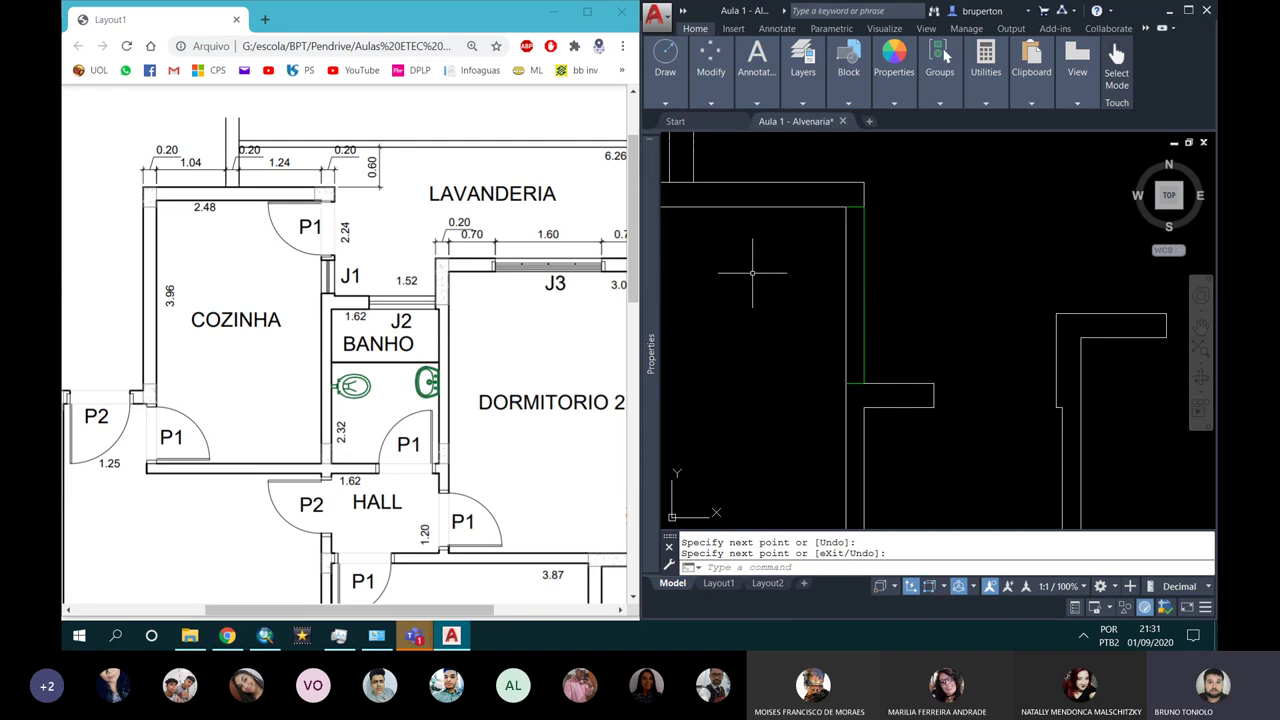
# Step: Measure the distance from the wall's top corner to its lower corner: 1.44
pyautogui.scroll(-2, 818, 256)
pyautogui.scroll(2, 830, 259)
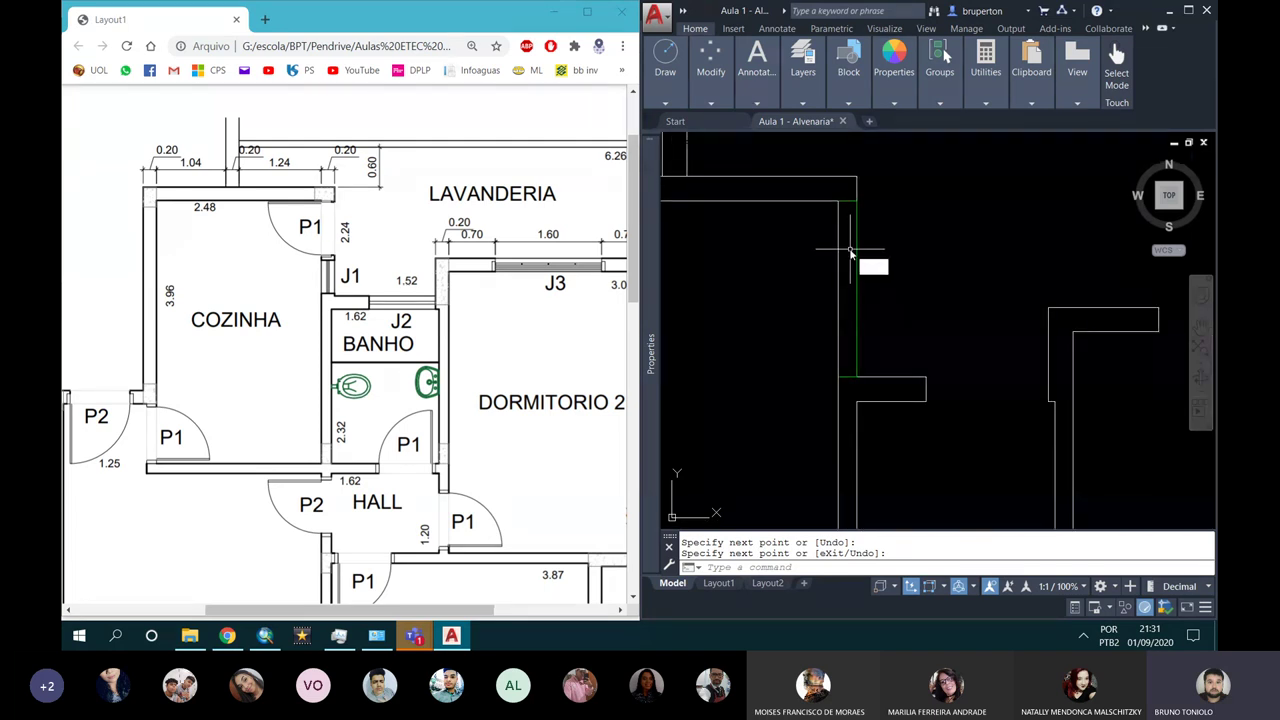
pyautogui.write('d')
pyautogui.press('Return')
pyautogui.click(857, 201)
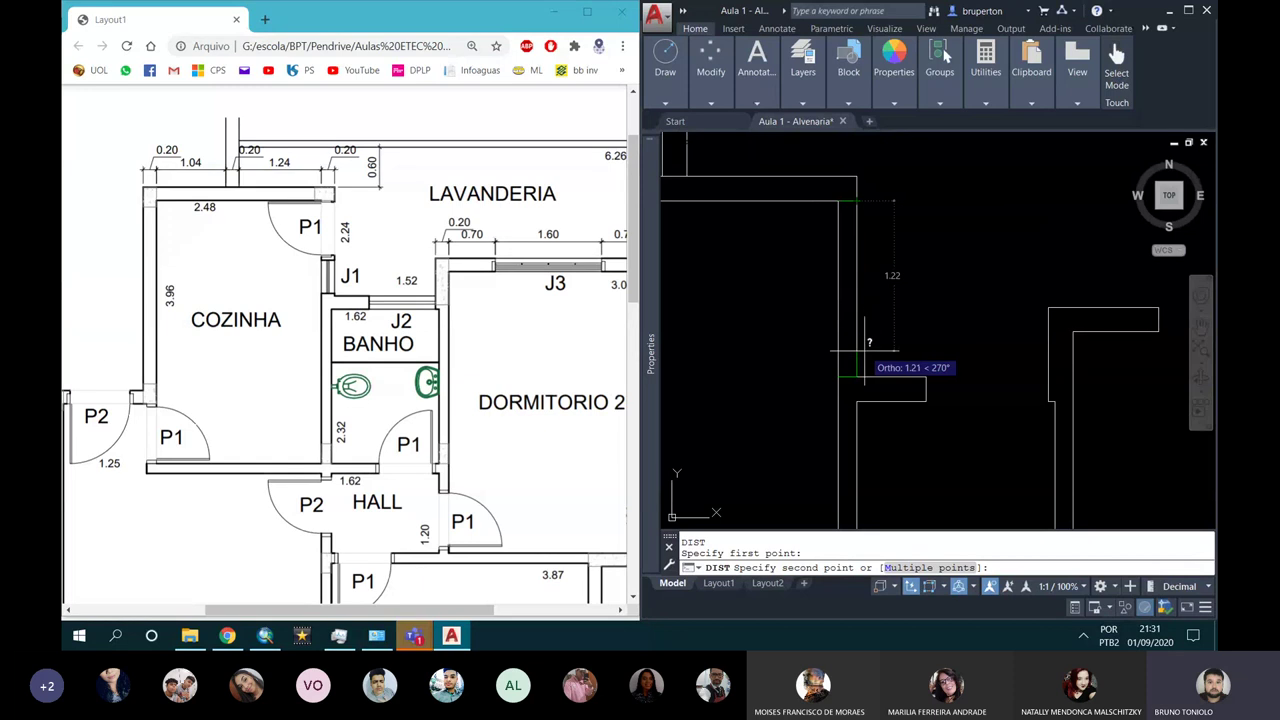
pyautogui.click(857, 376)
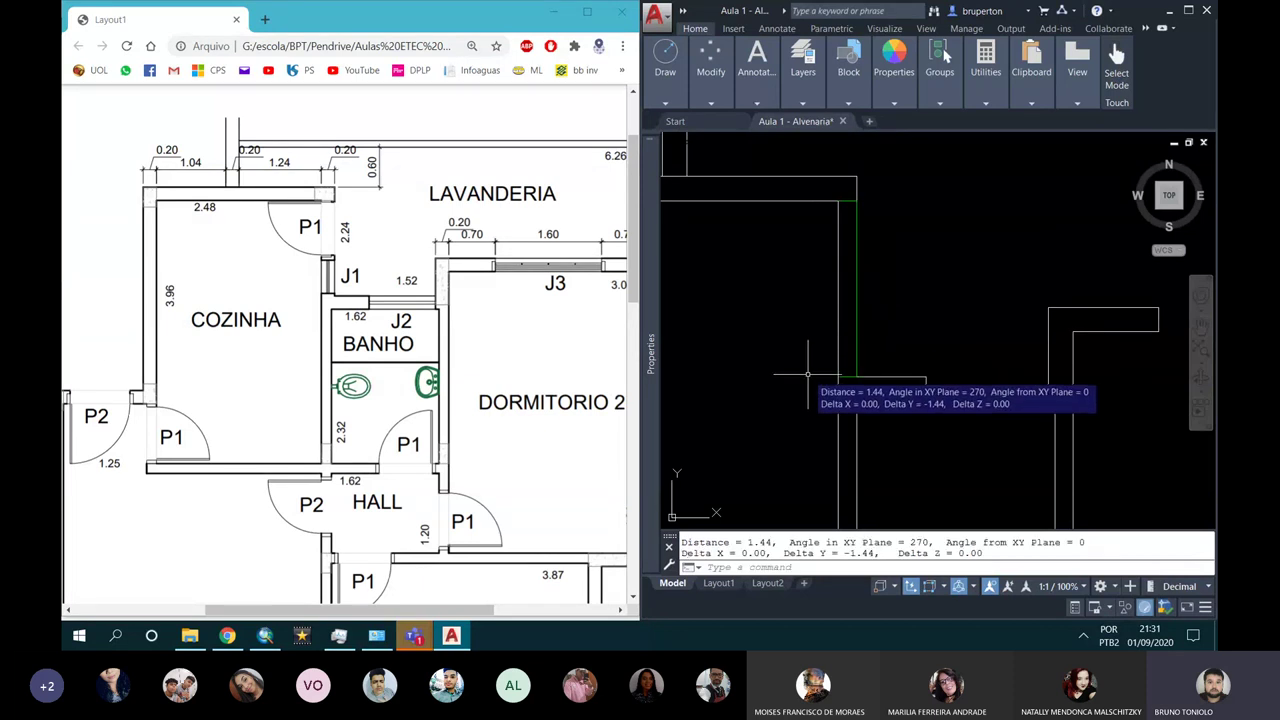
# Step: Launch Calculator over the drawing and begin subtracting from 1.44
pyautogui.click(80, 636)
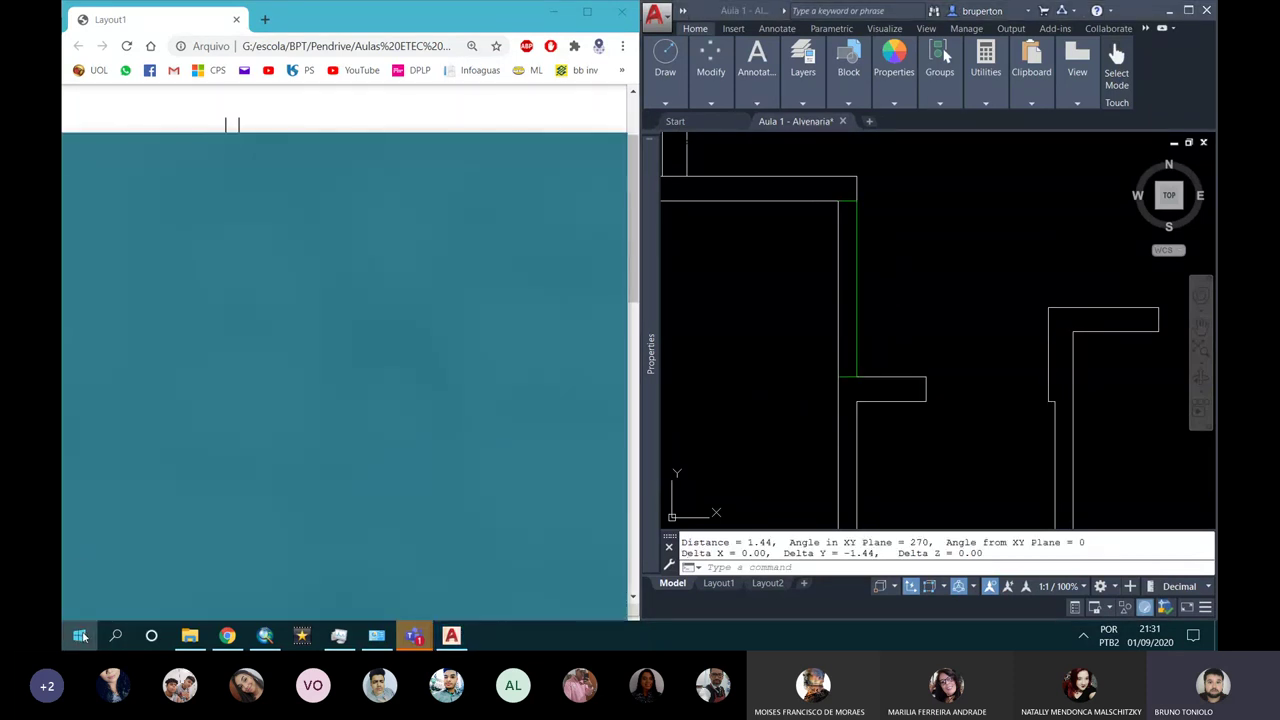
pyautogui.write('ca')
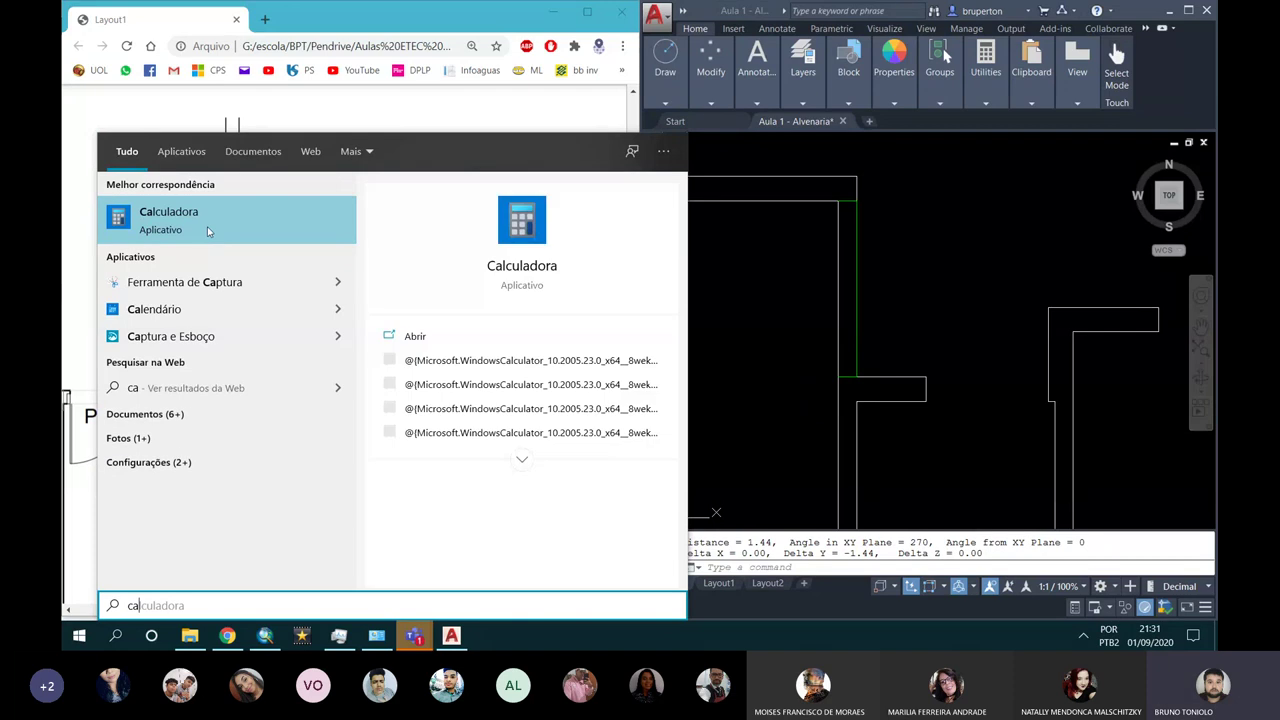
pyautogui.click(208, 244)
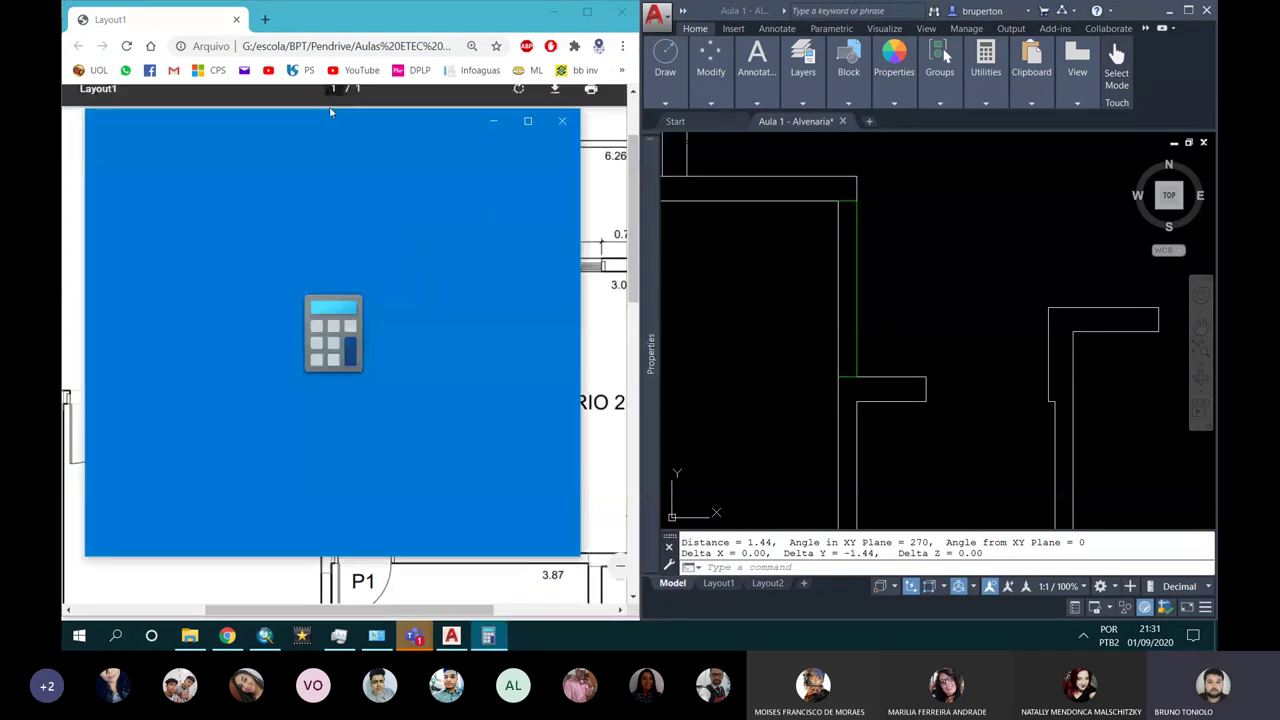
pyautogui.moveTo(287, 107); pyautogui.dragTo(860, 124)
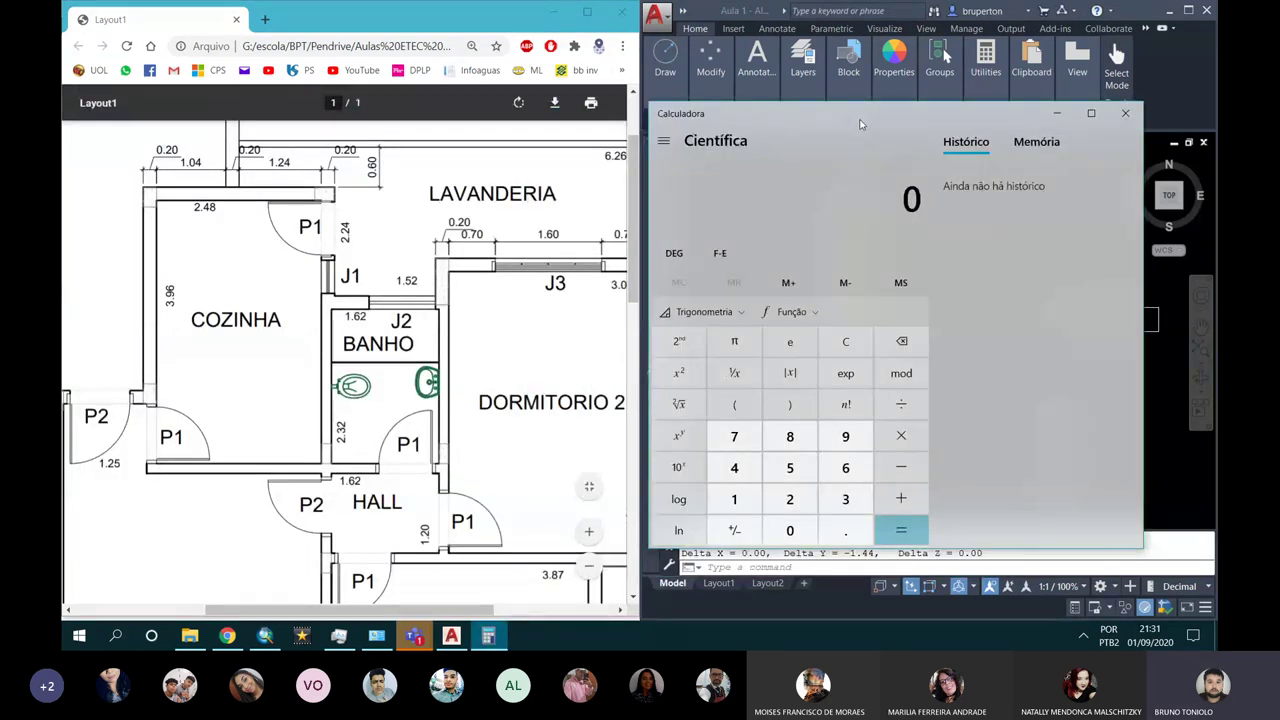
pyautogui.write('1.44')
pyautogui.press('-')
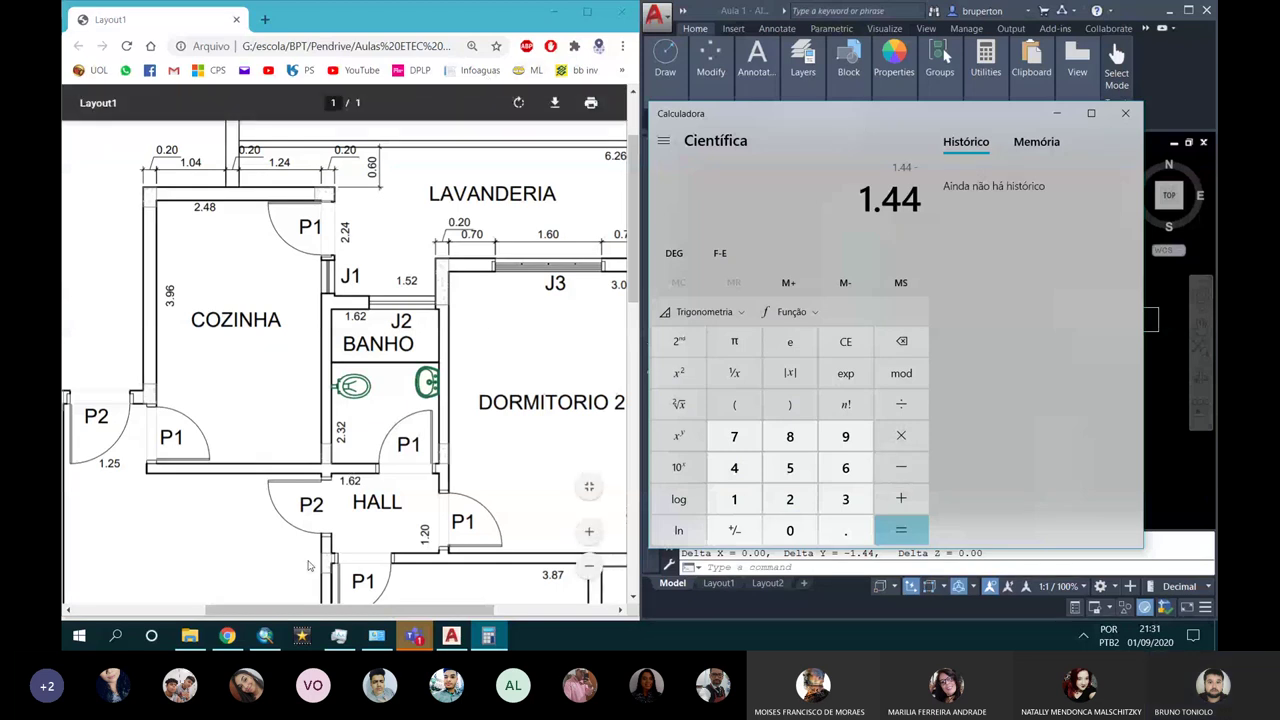
# Step: Check the reference plan and subtract the 0.8 P1 door width, giving 0.64
pyautogui.click(574, 608)
pyautogui.scroll(-5, 559, 426)
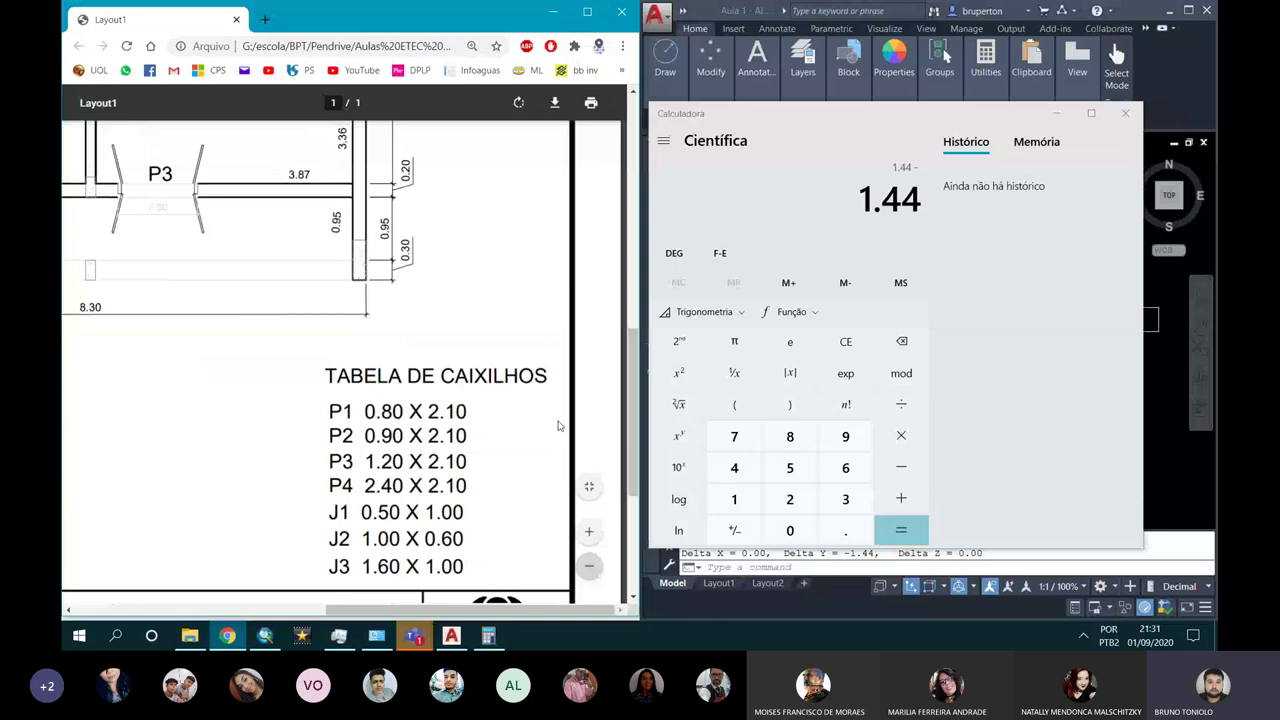
pyautogui.scroll(5, 559, 426)
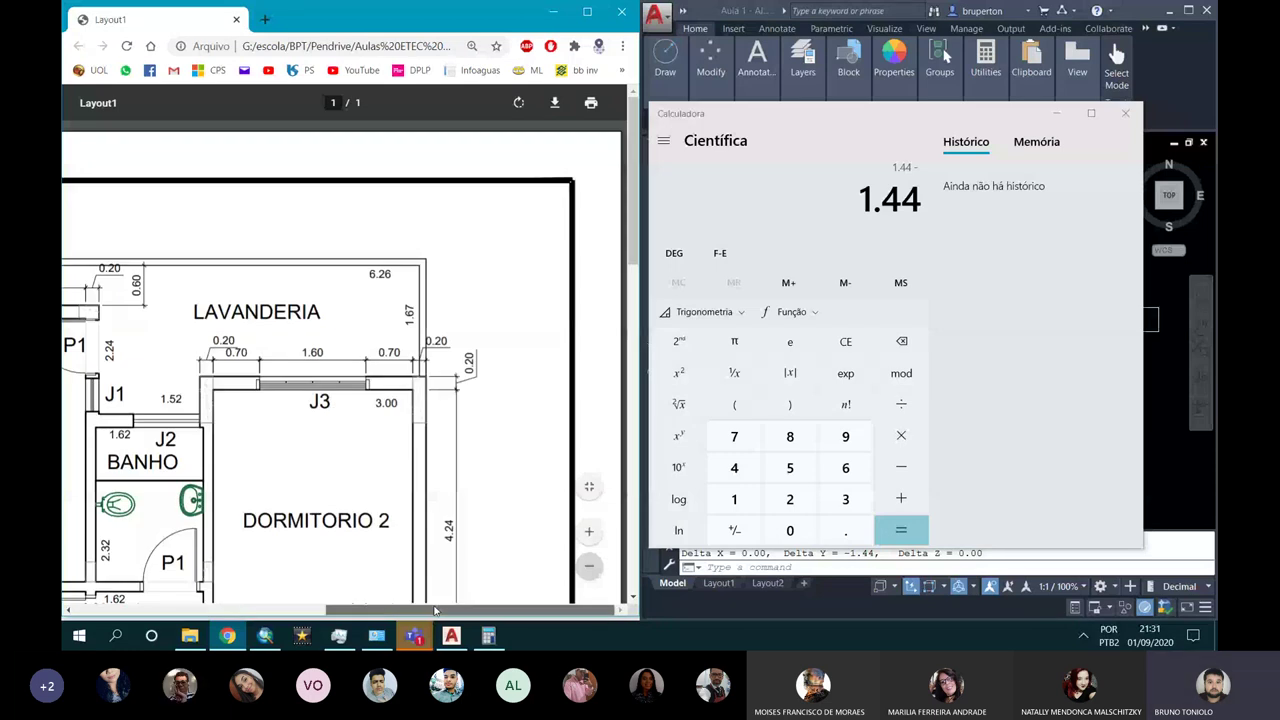
pyautogui.scroll(-5, 435, 605)
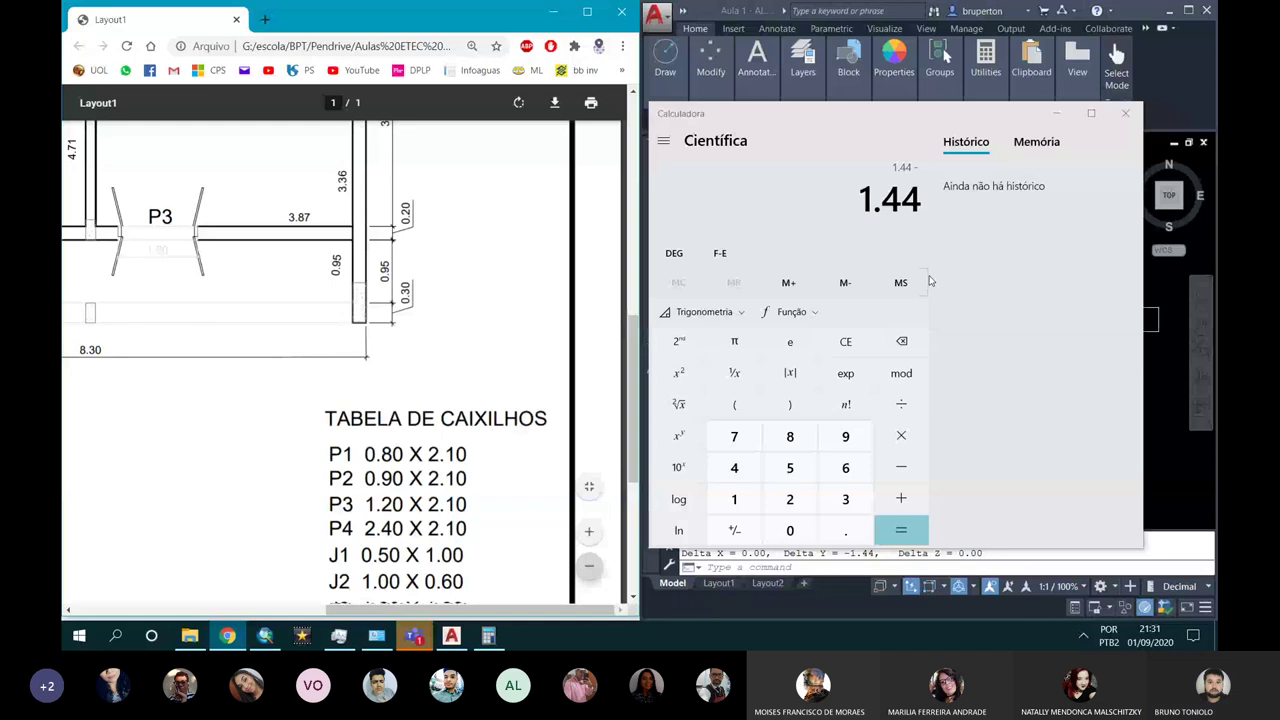
pyautogui.click(798, 537)
pyautogui.click(845, 530)
pyautogui.click(789, 436)
pyautogui.click(905, 531)
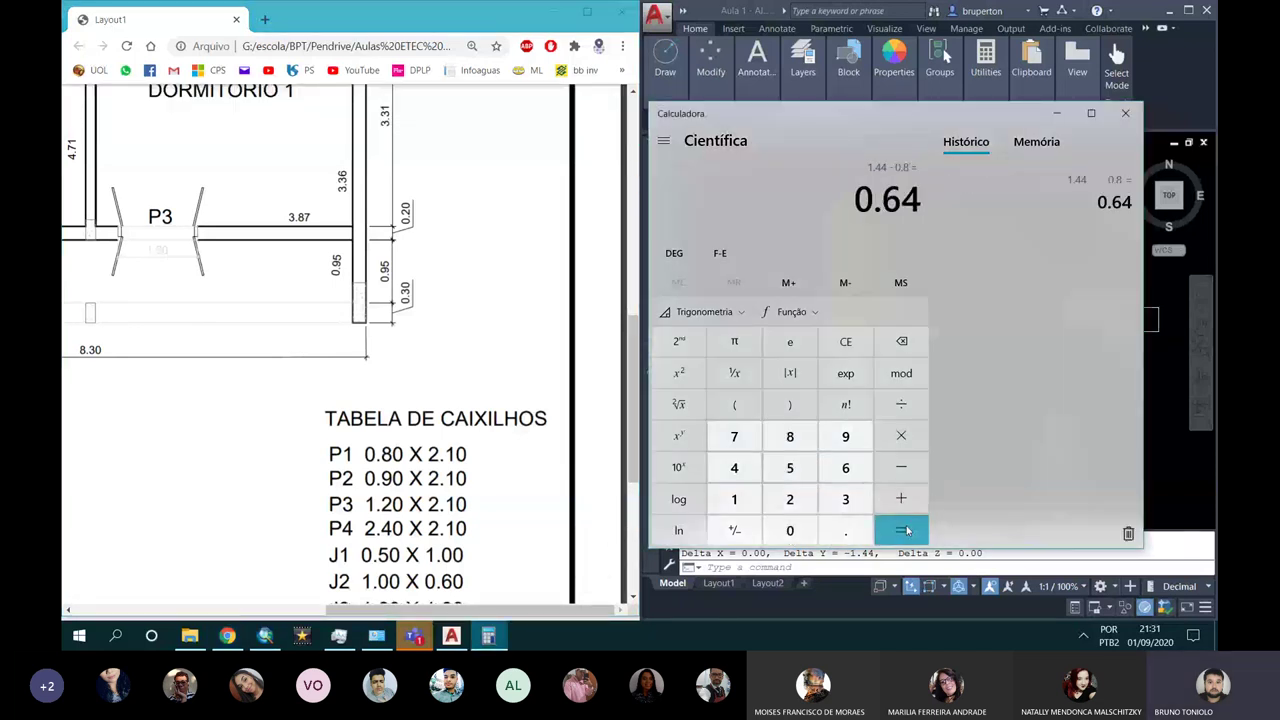
# Step: Subtract the 0.5 J1 window width from 0.64, giving 0.14
pyautogui.click(901, 467)
pyautogui.moveTo(253, 408)
pyautogui.scroll(3, 253, 408)
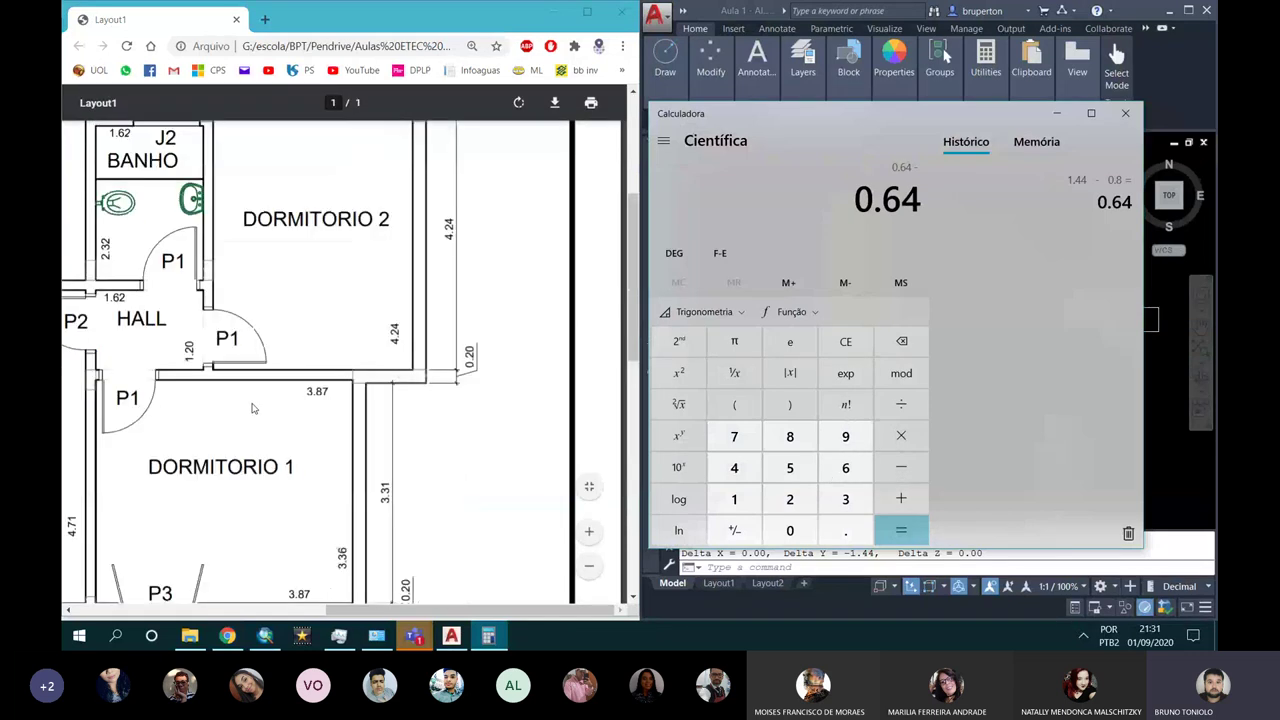
pyautogui.moveTo(480, 609); pyautogui.dragTo(370, 609)
pyautogui.scroll(3, 350, 360)
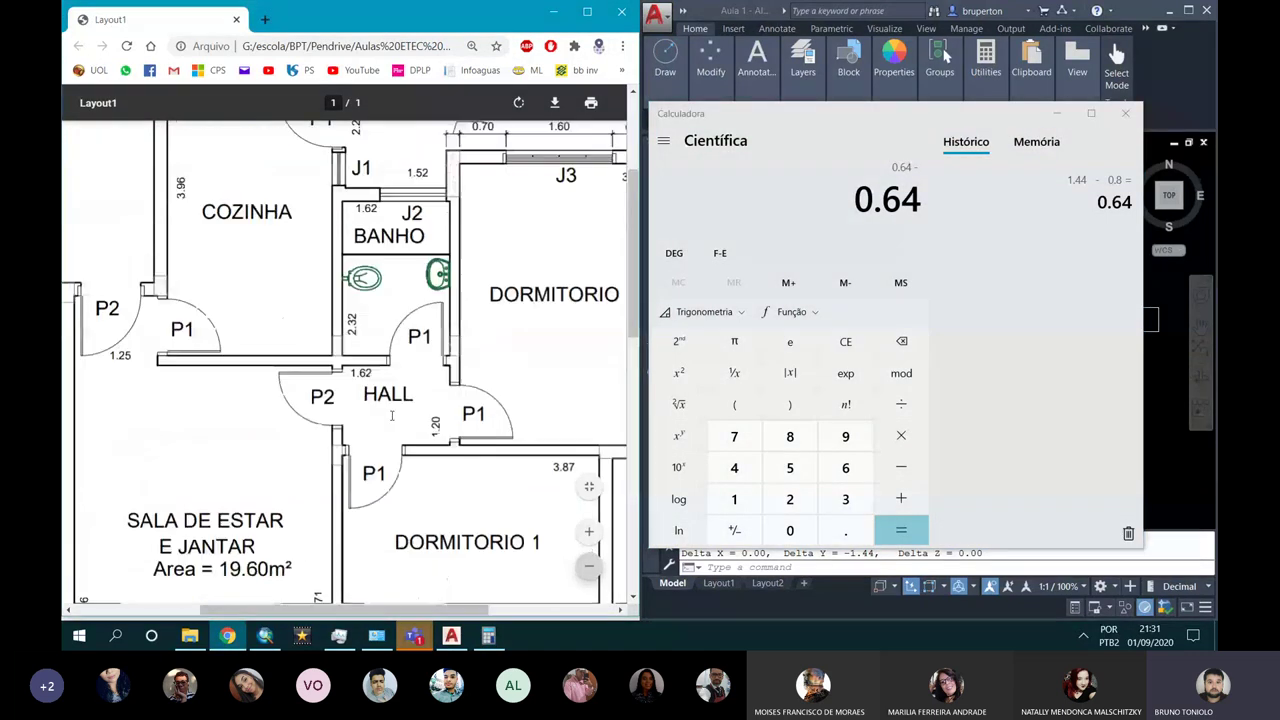
pyautogui.scroll(-4, 350, 360)
pyautogui.moveTo(530, 612); pyautogui.dragTo(612, 617)
pyautogui.scroll(-2, 500, 450)
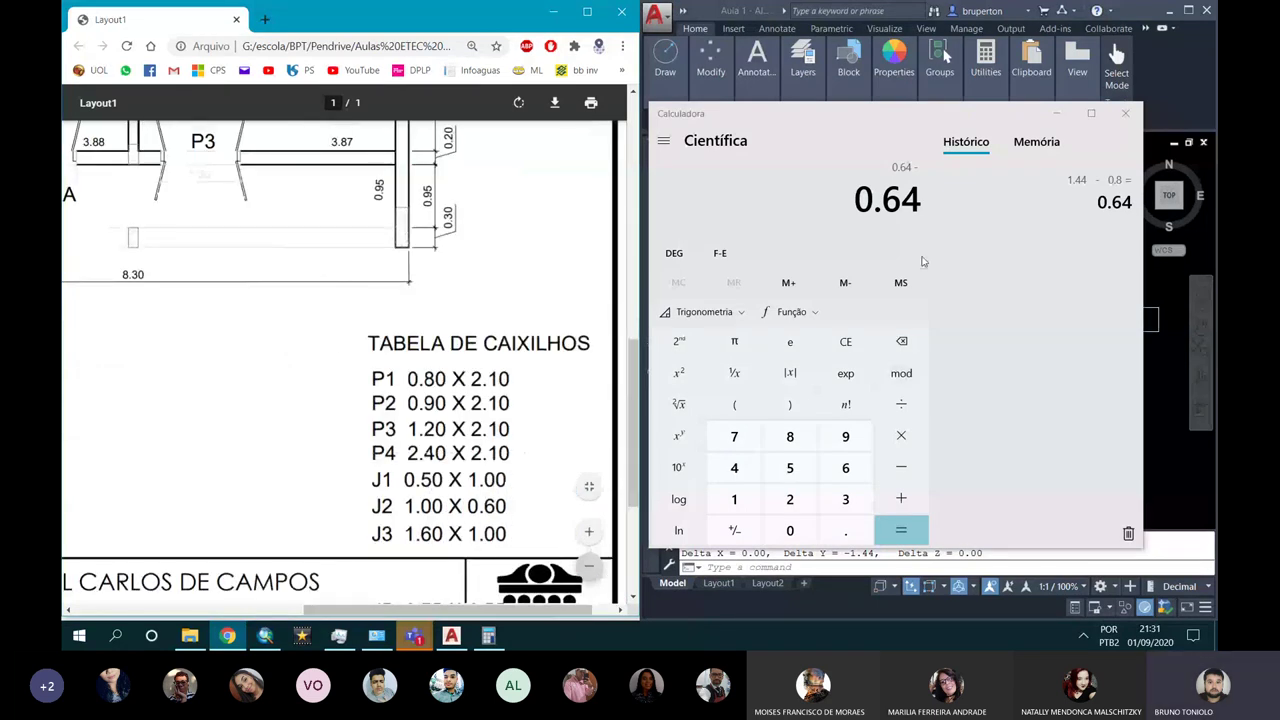
pyautogui.click(790, 530)
pyautogui.click(845, 530)
pyautogui.click(790, 467)
pyautogui.click(900, 530)
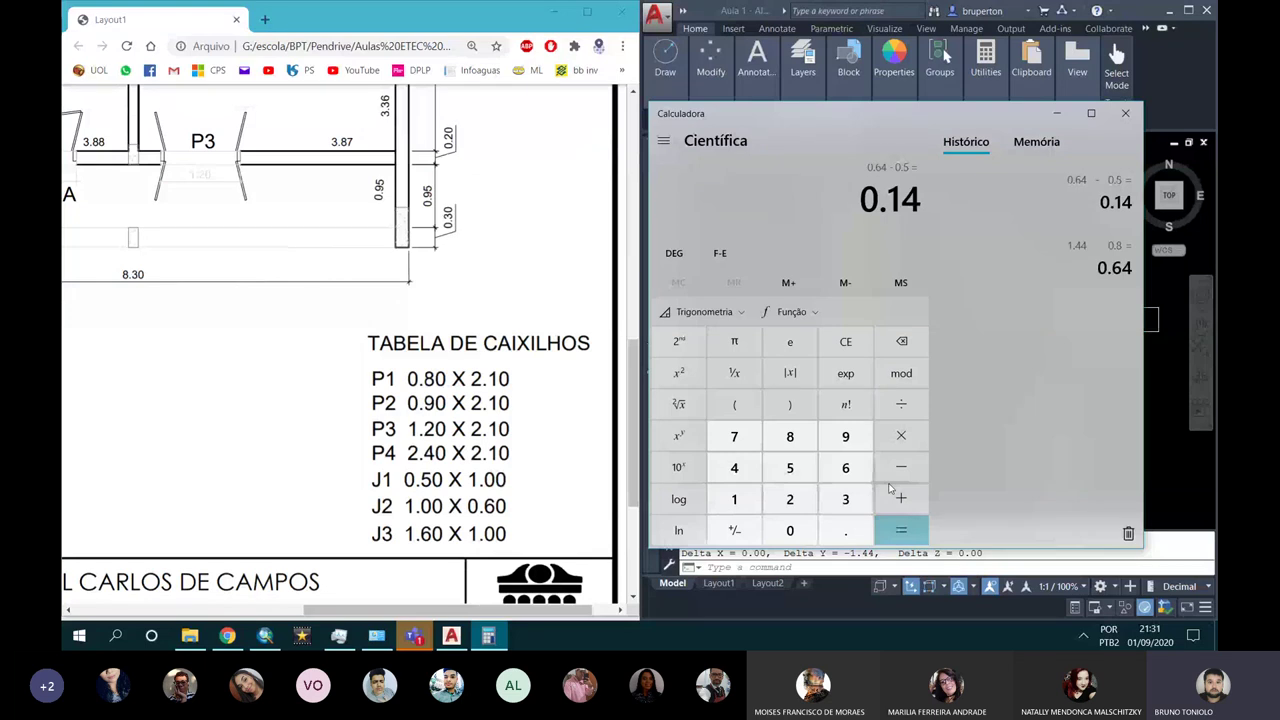
# Step: Subtract 0.05 from 0.14 in Calculator, giving 0.09
pyautogui.scroll(5, 197, 297)
pyautogui.scroll(1, 170, 250)
pyautogui.scroll(1, 160, 220)
pyautogui.scroll(1, 144, 192)
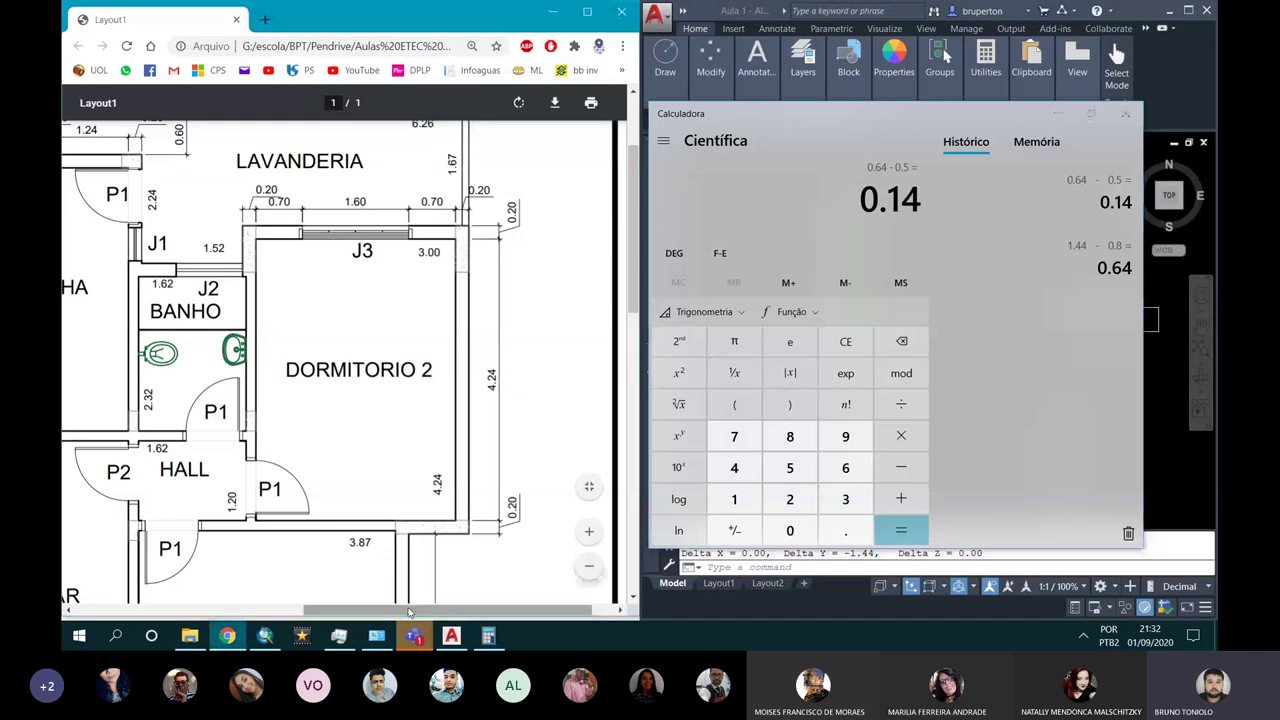
pyautogui.moveTo(407, 607); pyautogui.dragTo(322, 607)
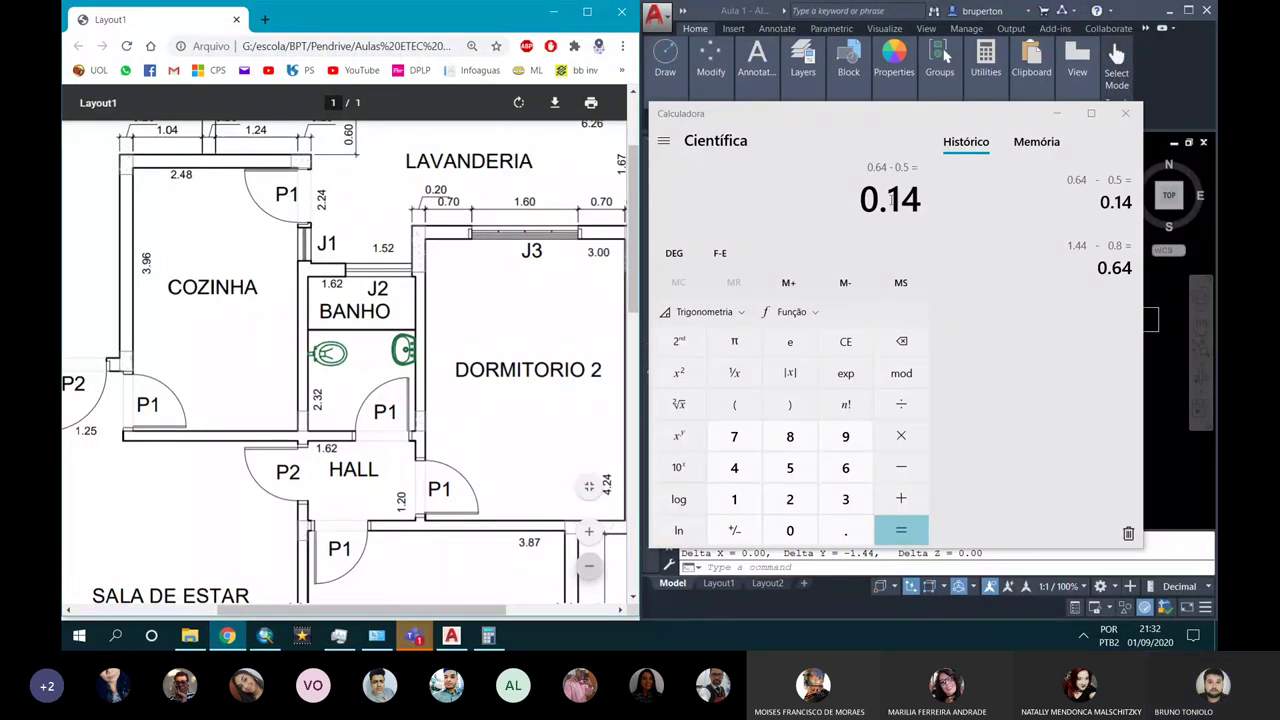
pyautogui.click(891, 199)
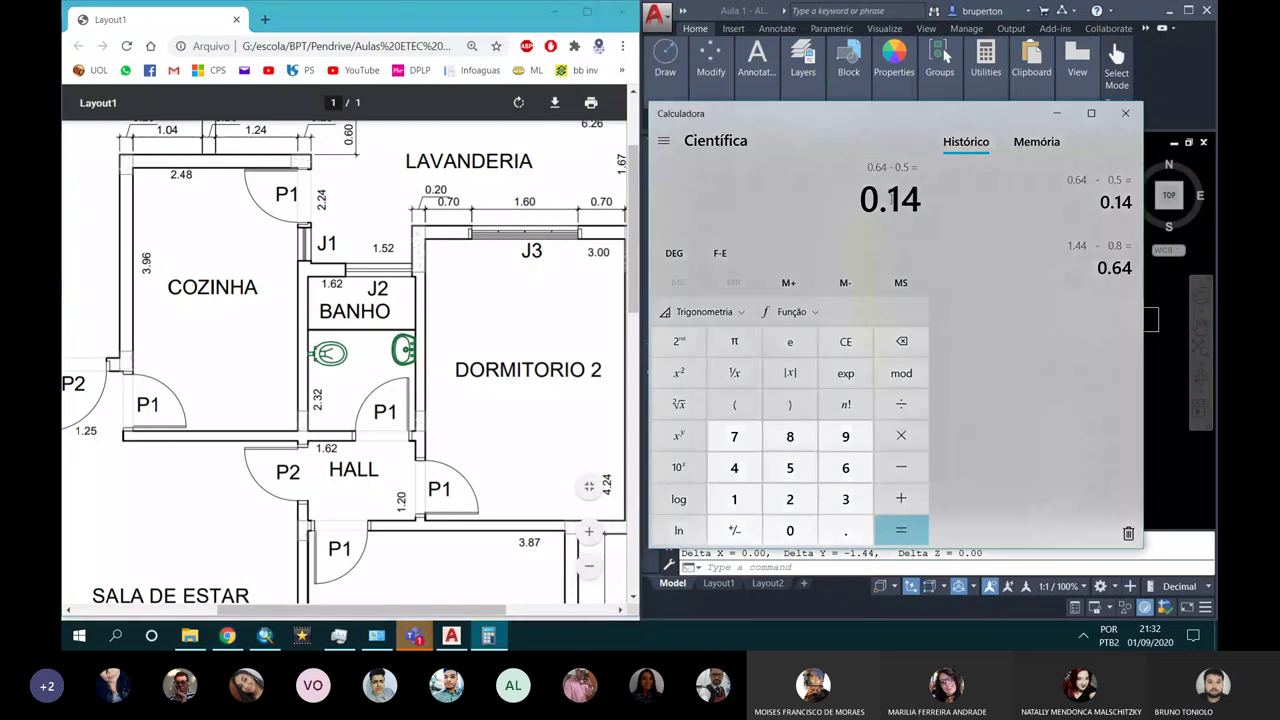
pyautogui.write('-0.05')
pyautogui.press('Return')
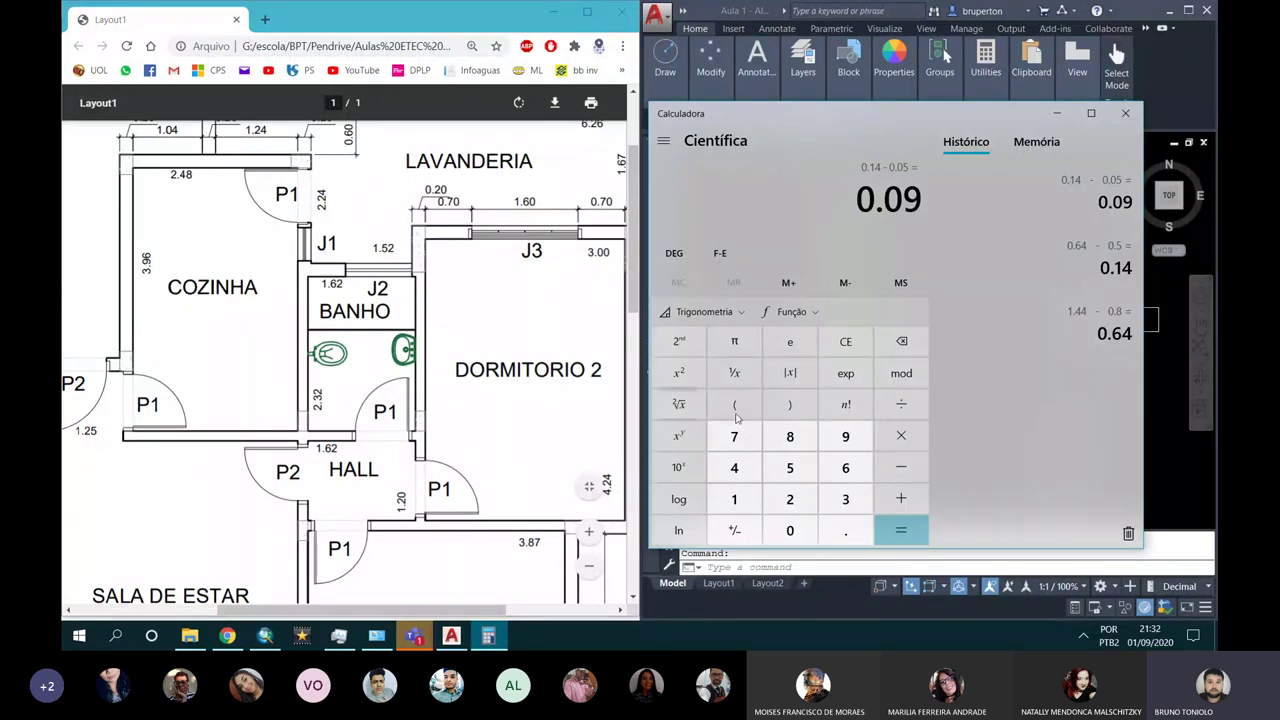
# Step: Offset two wall lines by 0.045, then cancel the offset
pyautogui.click(1160, 450)
pyautogui.scroll(4, 842, 187)
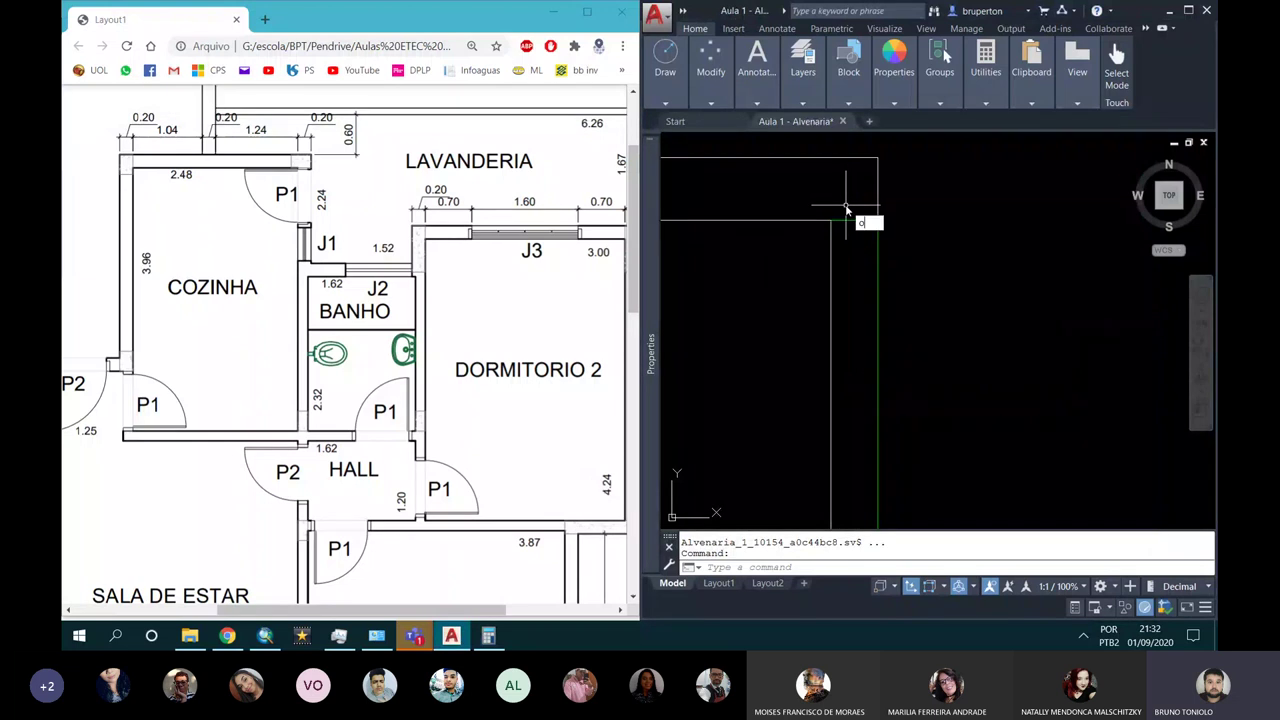
pyautogui.press('Return')
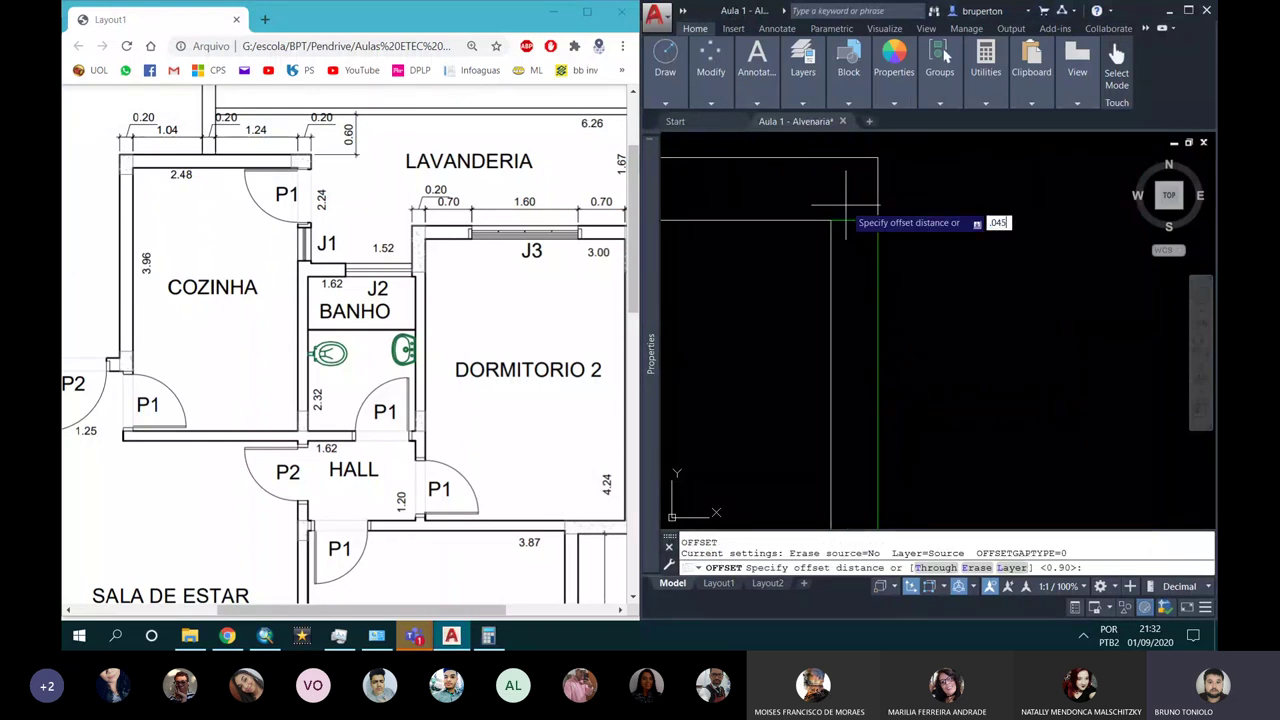
pyautogui.press('Return')
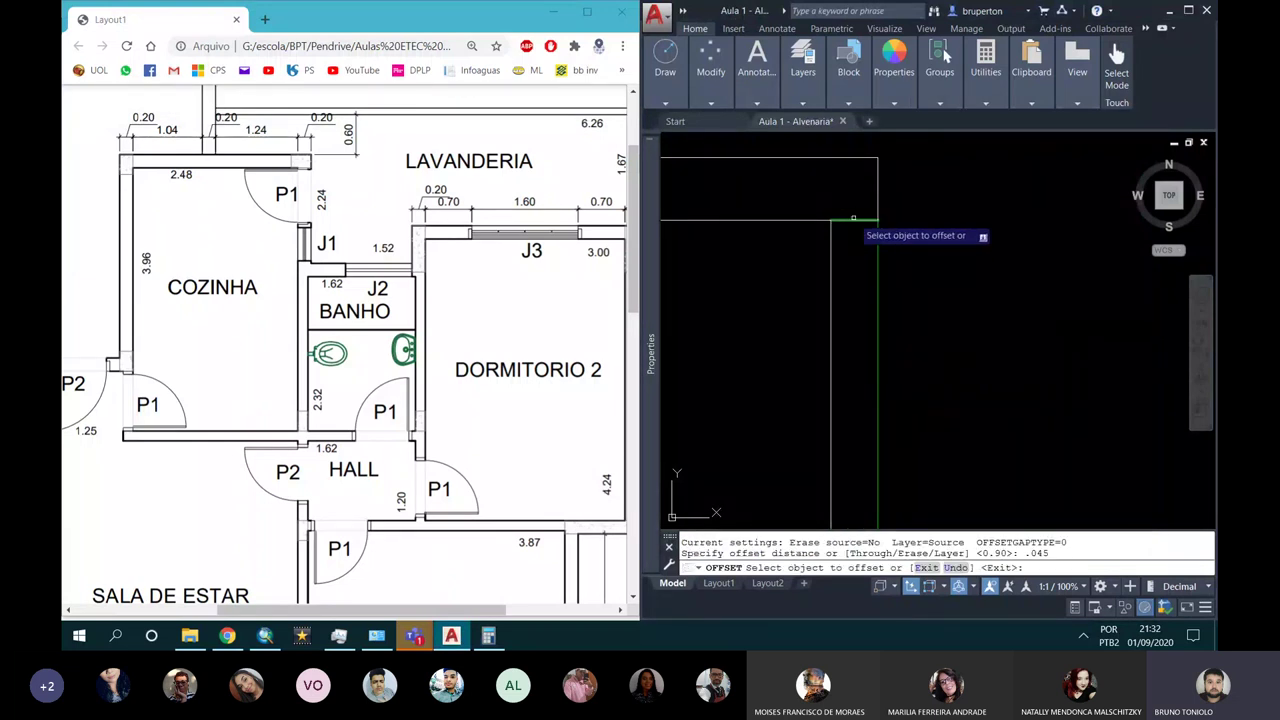
pyautogui.click(854, 220)
pyautogui.click(855, 268)
pyautogui.moveTo(860, 275); pyautogui.dragTo(805, 307, button='middle')
pyautogui.click(801, 311)
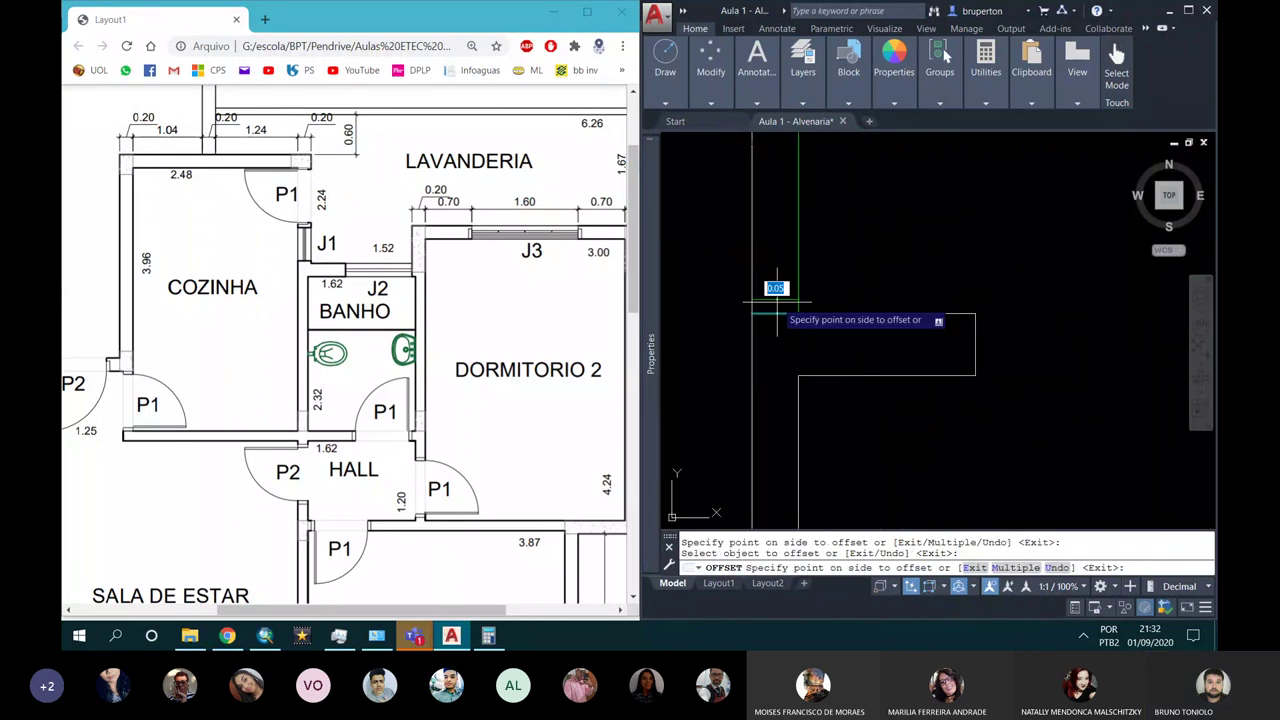
pyautogui.click(751, 262)
pyautogui.scroll(-2, 810, 318)
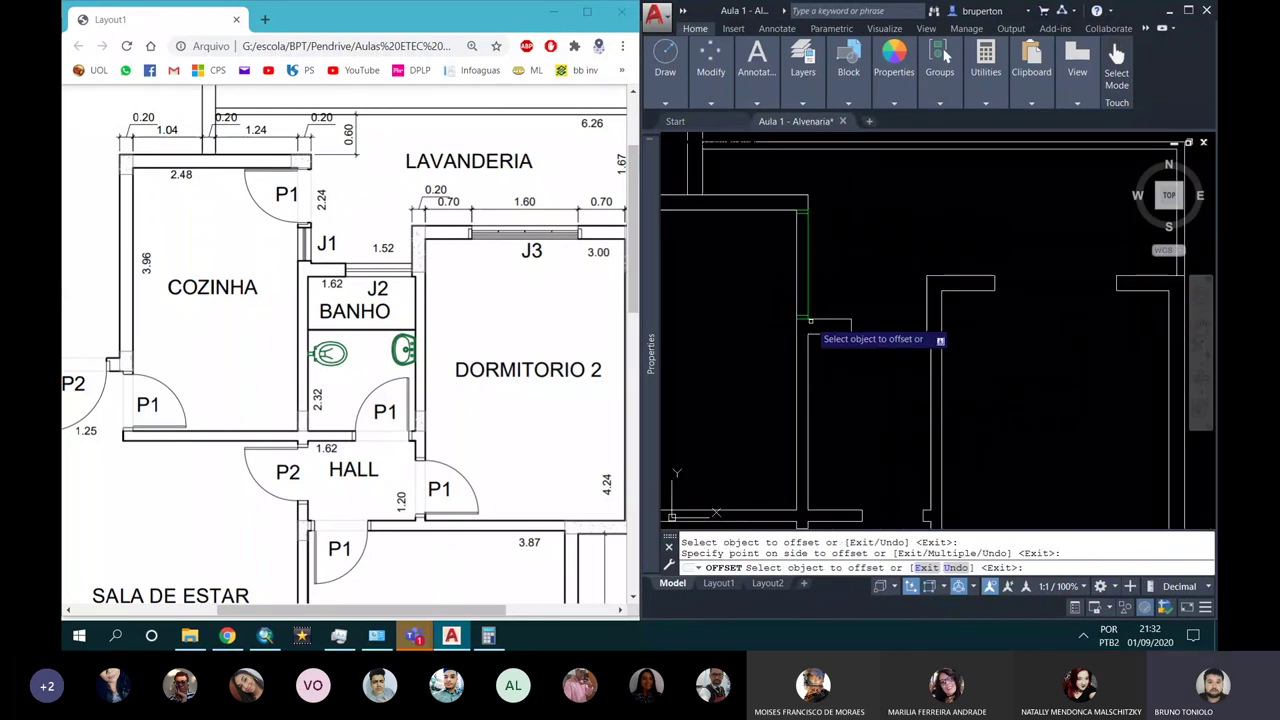
pyautogui.scroll(-2, 808, 300)
pyautogui.press('Escape')
# Step: Offset the green wall line by 0.5 toward the chosen side
pyautogui.scroll(2, 800, 300)
pyautogui.press('Return')
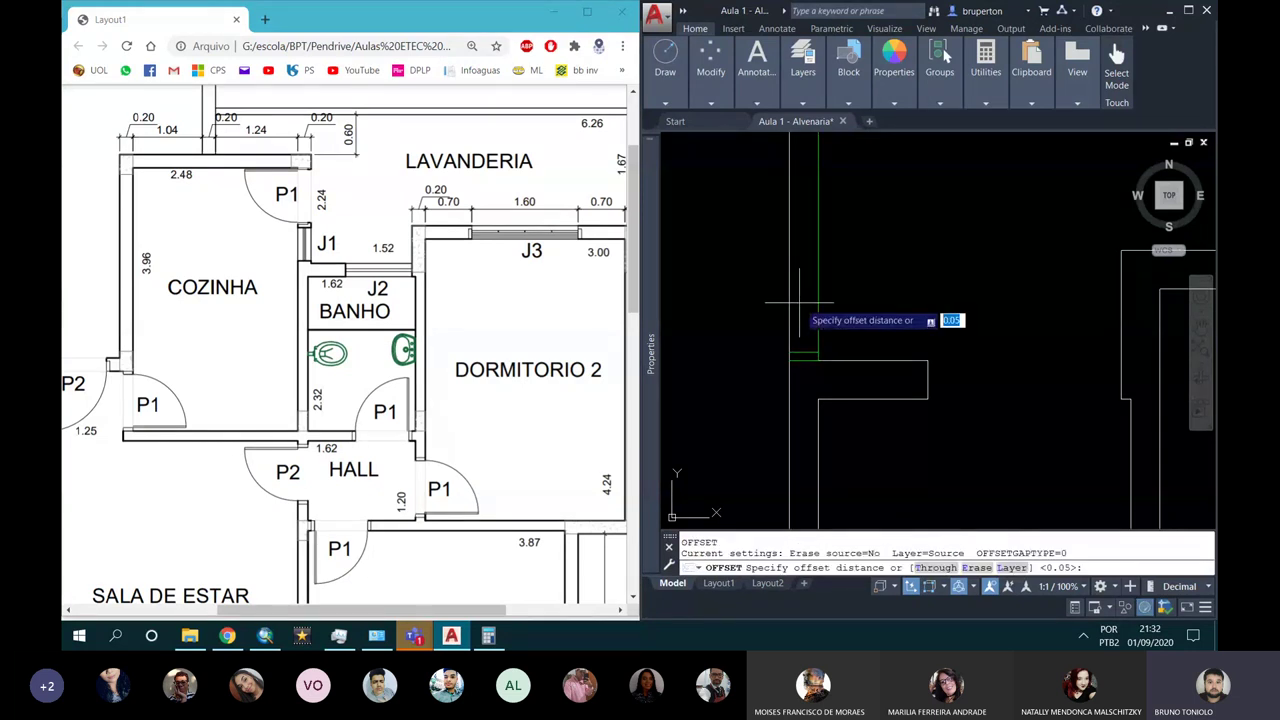
pyautogui.press('Return')
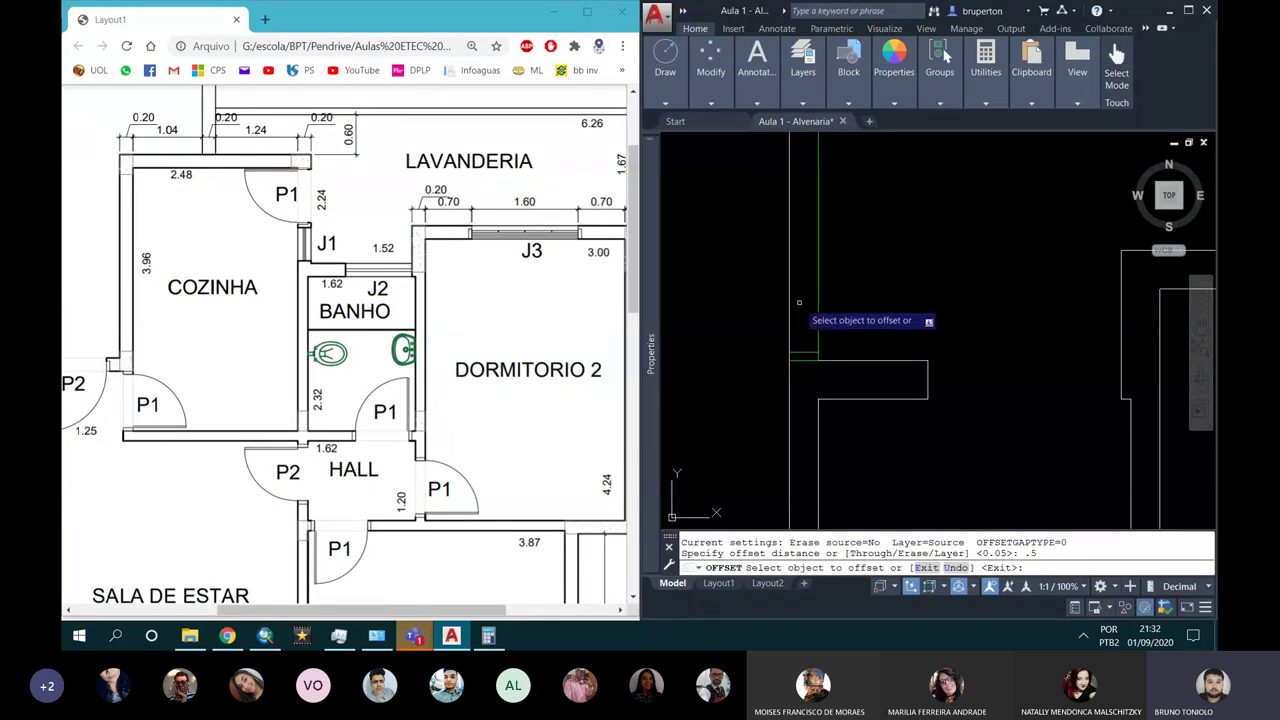
pyautogui.click(805, 352)
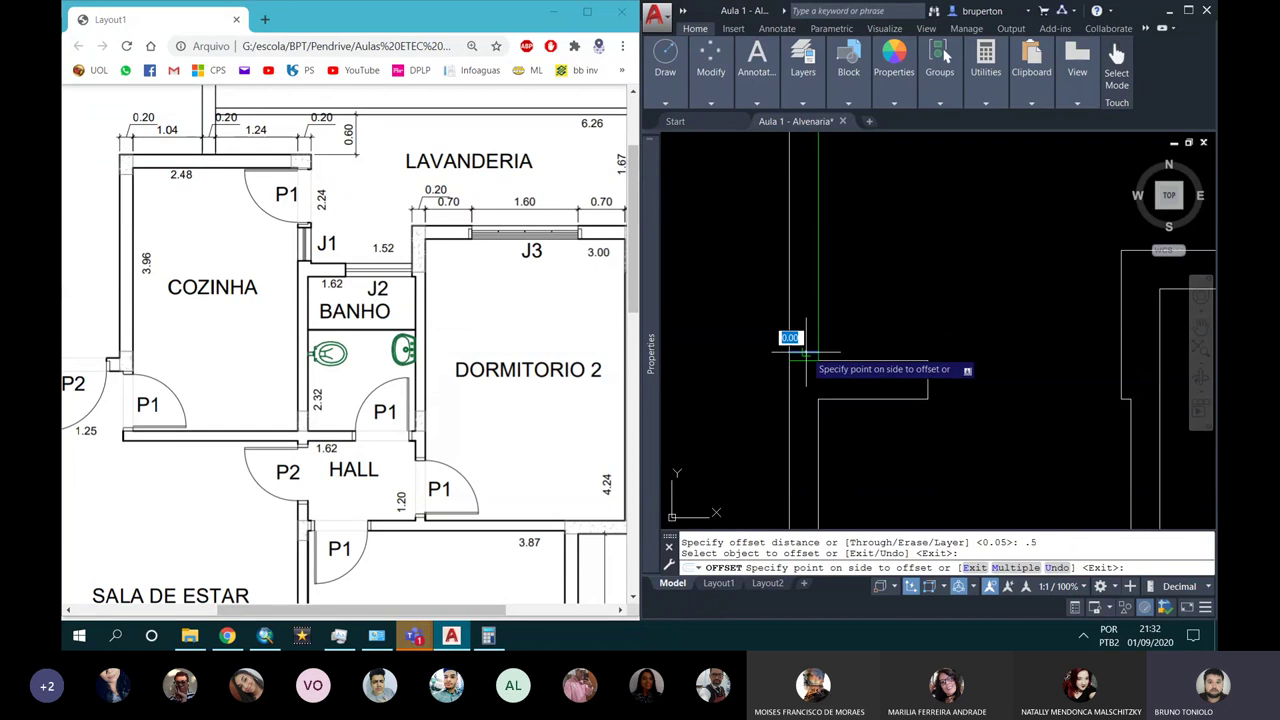
pyautogui.click(827, 246)
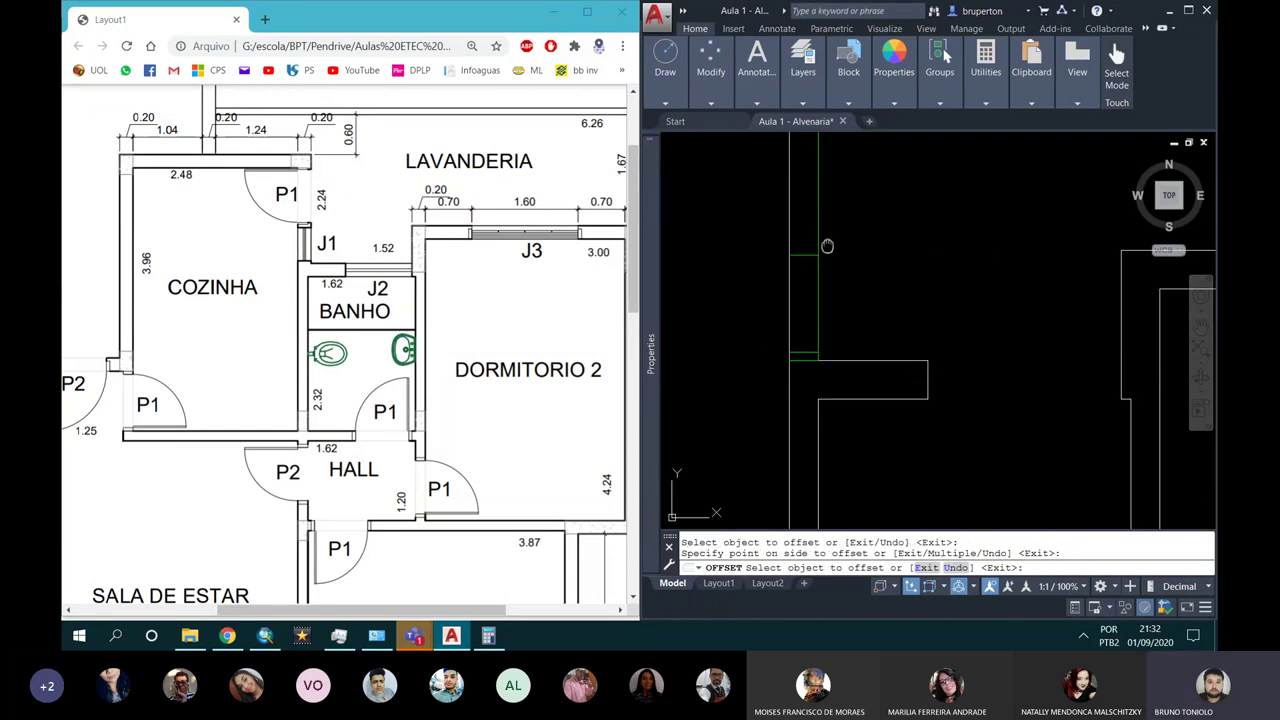
pyautogui.moveTo(827, 246); pyautogui.dragTo(815, 295, button='middle')
pyautogui.press('Escape')
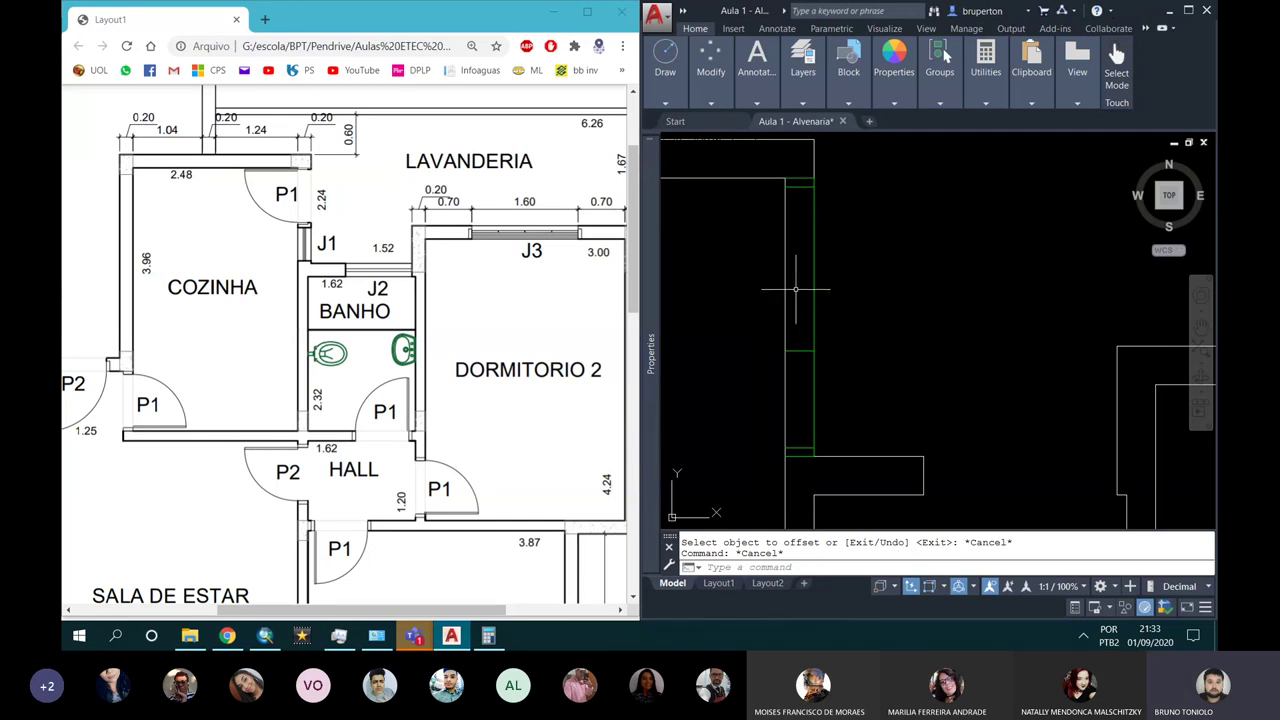
pyautogui.press('Escape')
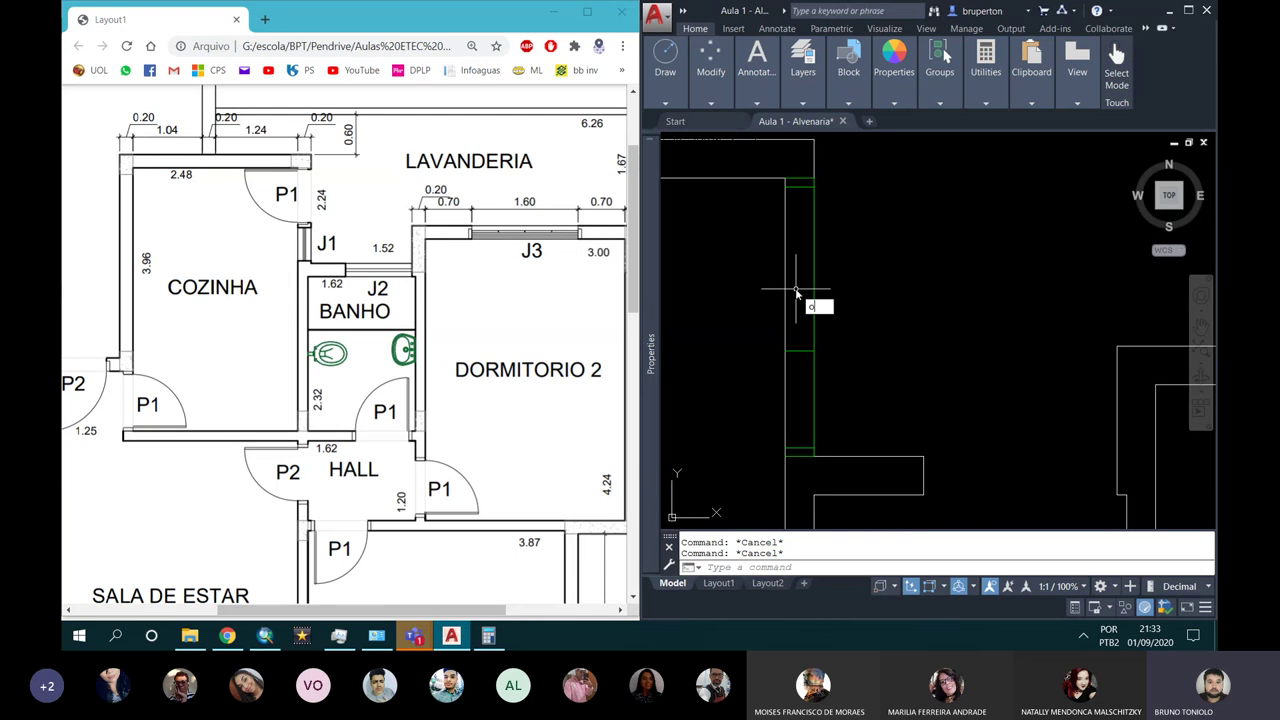
# Step: Offset the wall line 0.8 to the inner side and delete the stray short segment
pyautogui.press('Return')
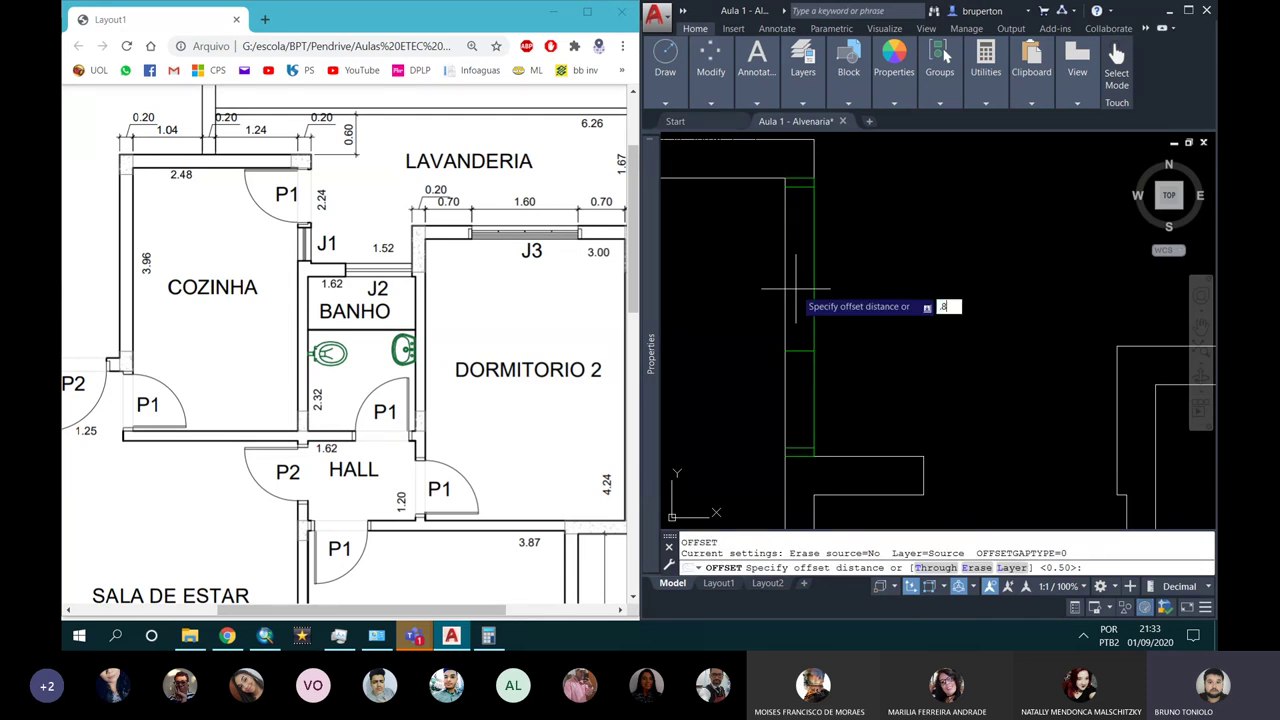
pyautogui.press('Return')
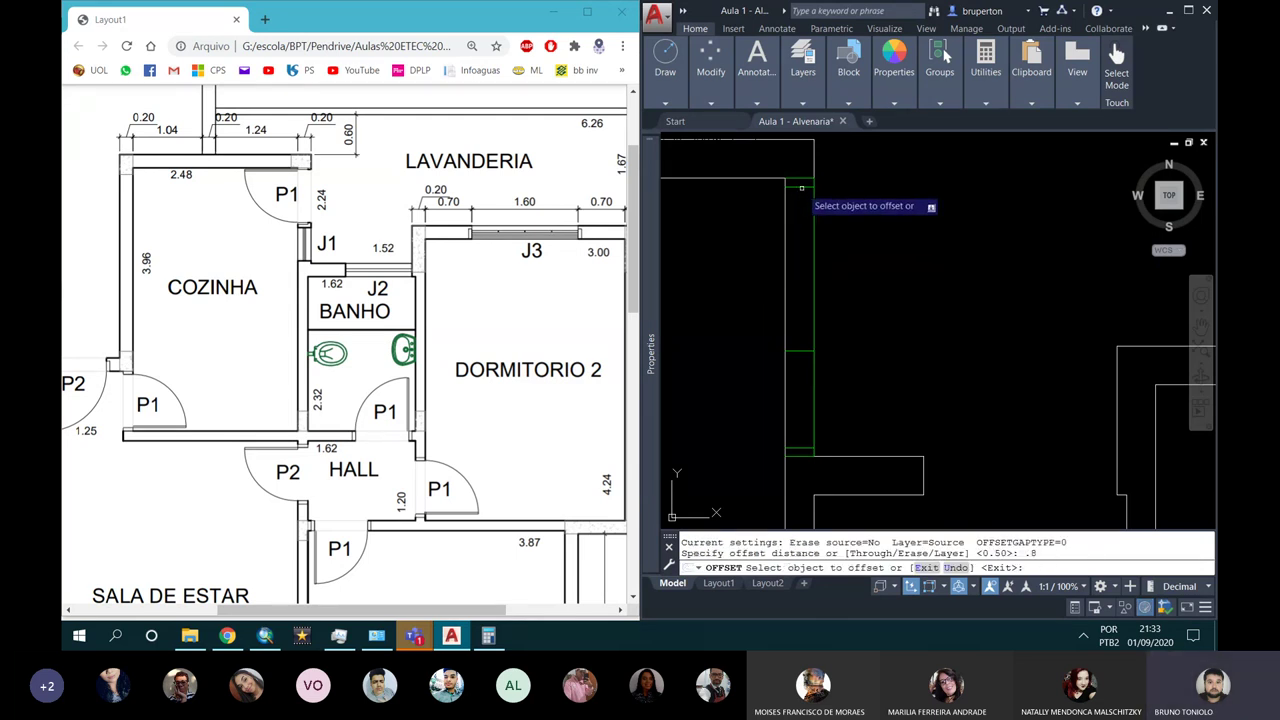
pyautogui.click(800, 186)
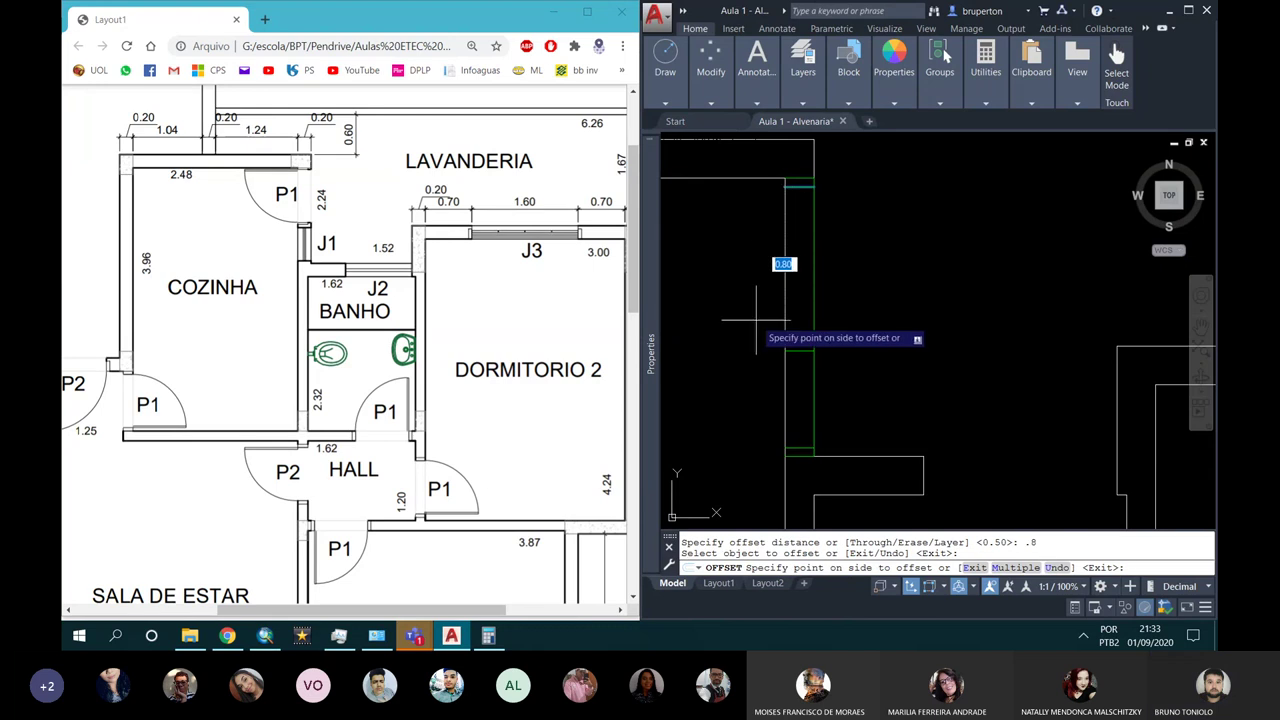
pyautogui.click(756, 321)
pyautogui.press('Escape')
pyautogui.click(807, 459)
pyautogui.press('Delete')
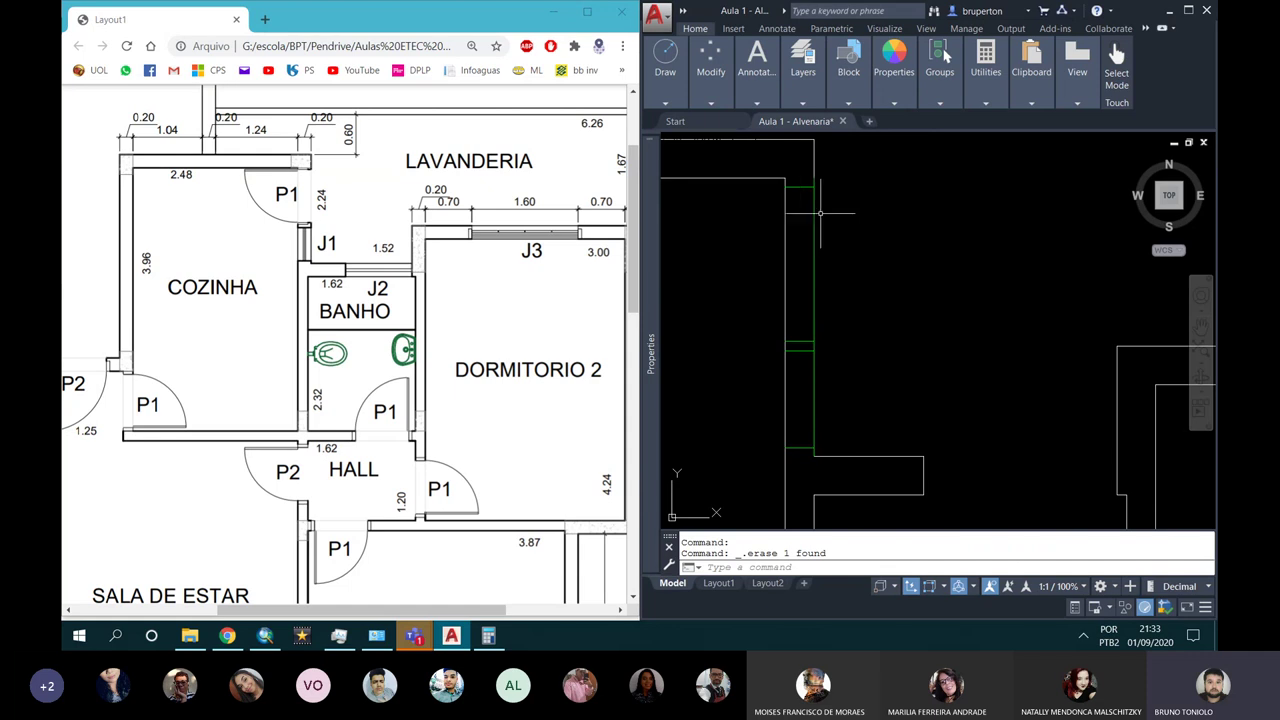
# Step: Delete the extra green vertical line and trim the wall lines inside the window opening
pyautogui.click(816, 218)
pyautogui.press('Delete')
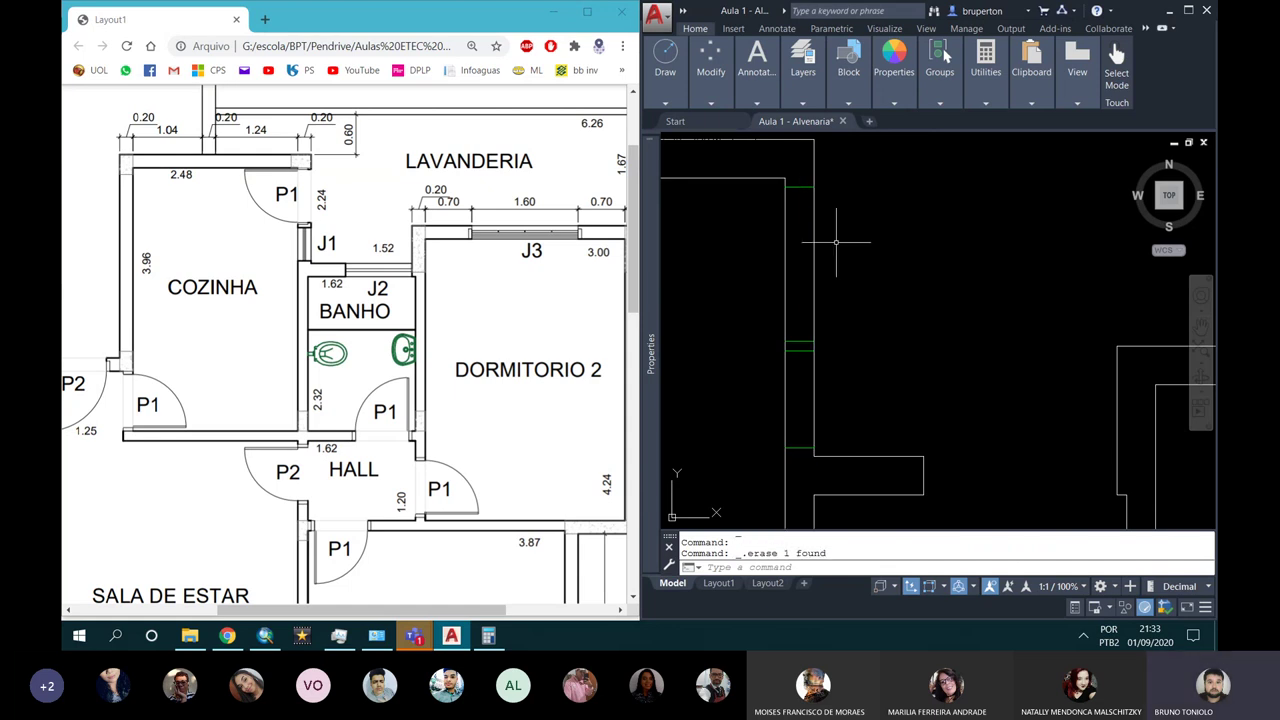
pyautogui.write('tr')
pyautogui.press('Return')
pyautogui.click(880, 190)
pyautogui.click(730, 340)
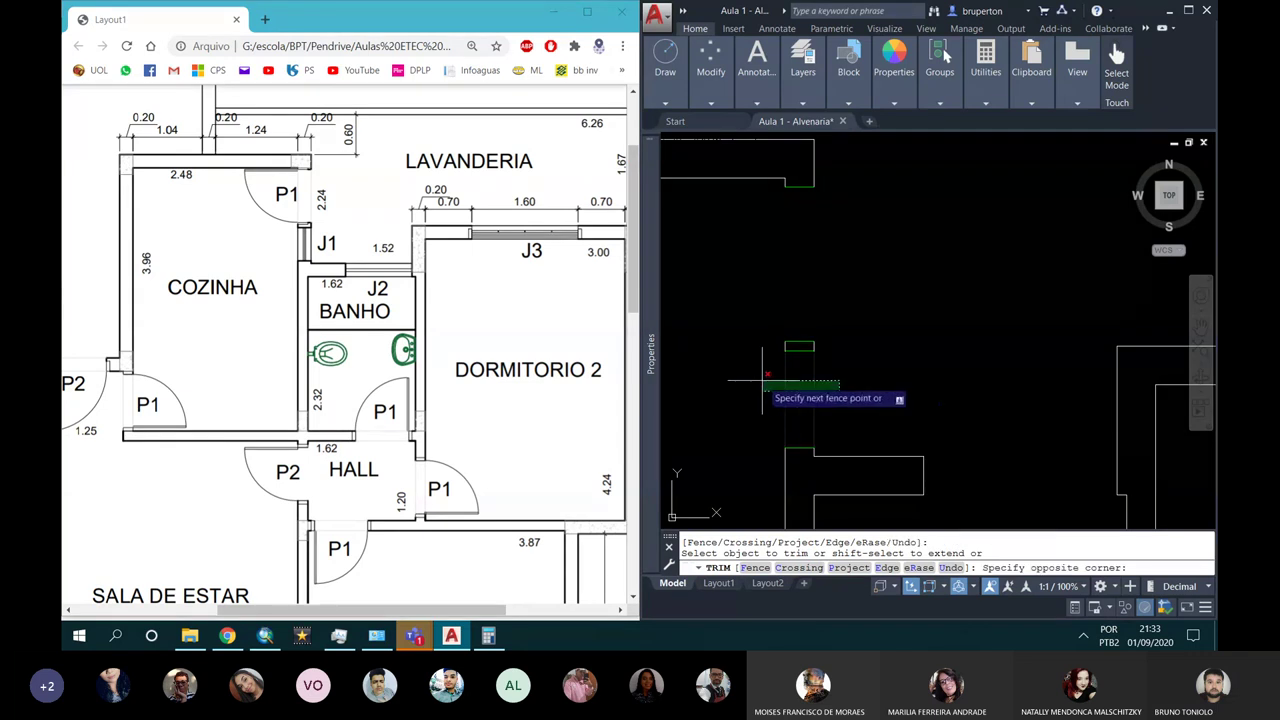
pyautogui.press('Escape')
pyautogui.scroll(-3, 800, 390)
pyautogui.scroll(2, 862, 296)
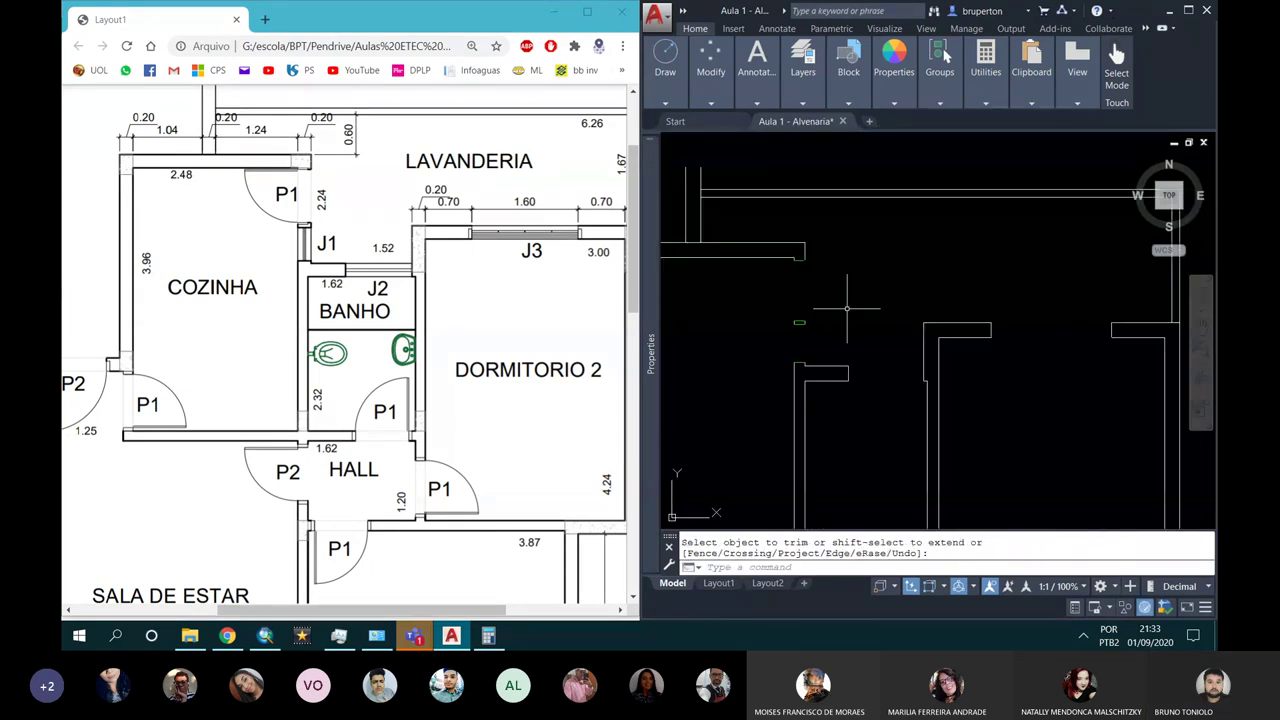
pyautogui.write('NAVVCUBE')
pyautogui.press('Escape')
pyautogui.press('Escape')
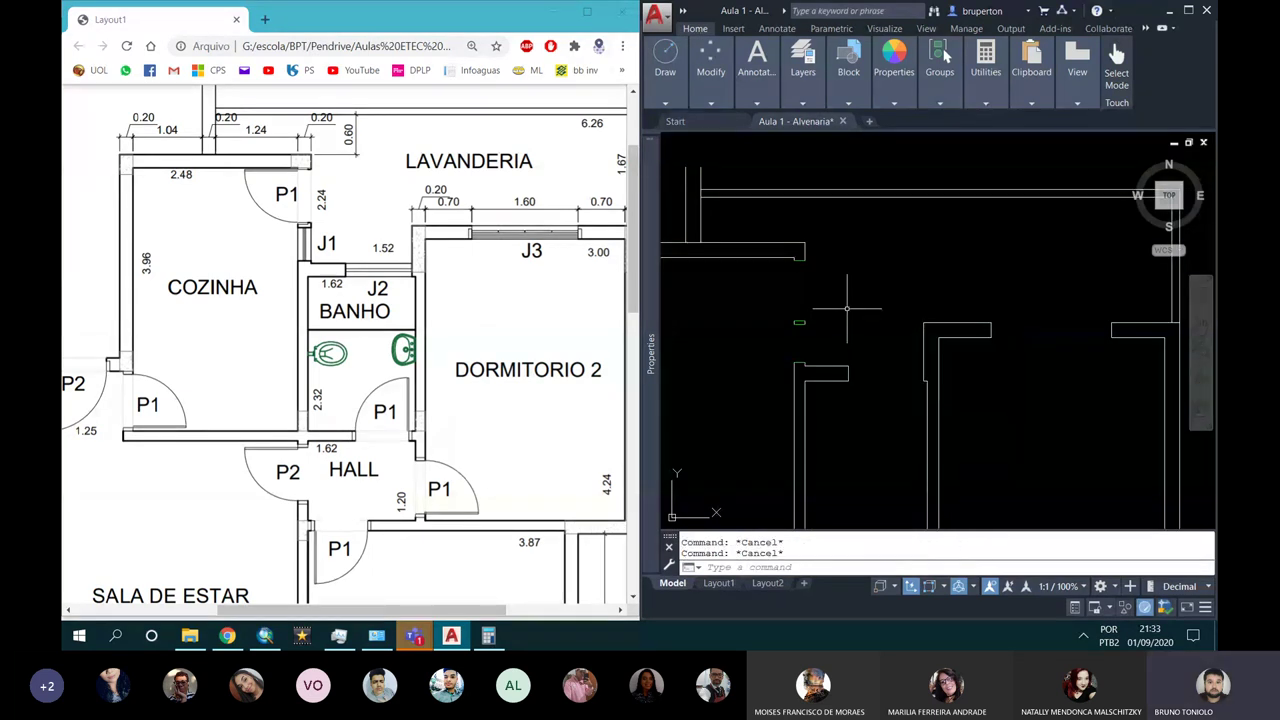
# Step: Match the green opening lines to a wall line's properties using MATCHPROP
pyautogui.write('ma')
pyautogui.press('Return')
pyautogui.click(757, 258)
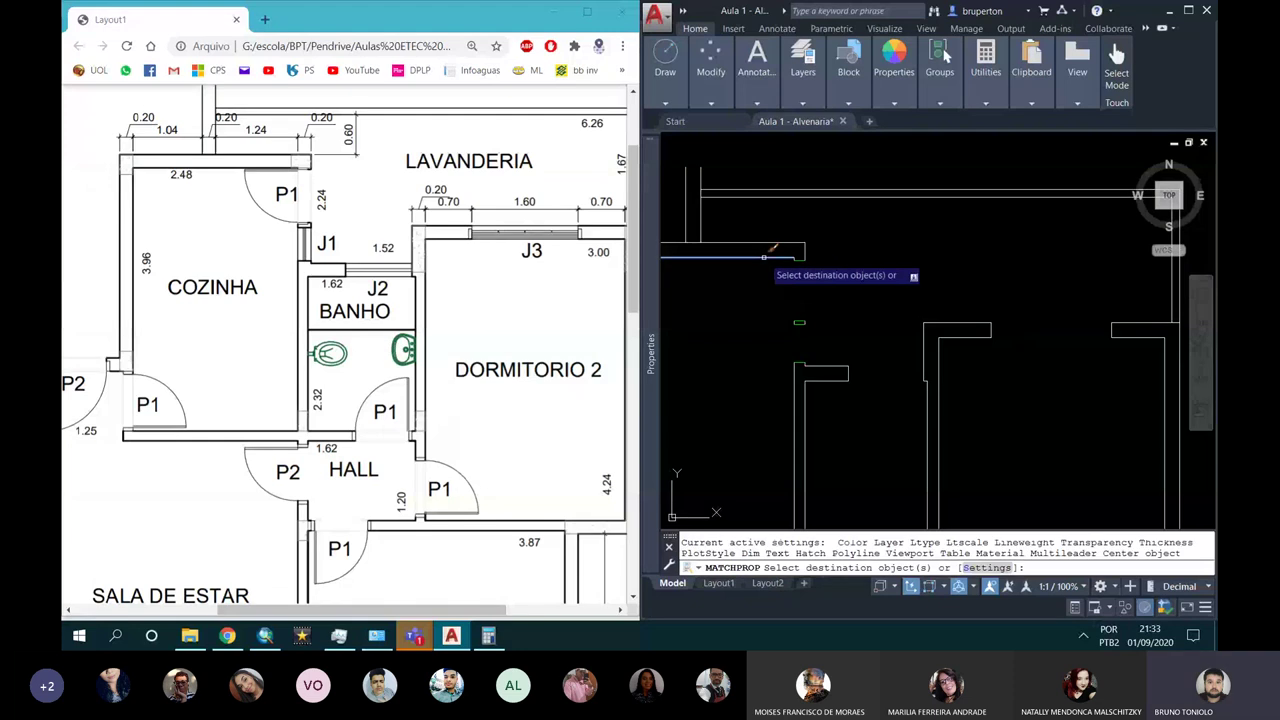
pyautogui.click(762, 241)
pyautogui.click(858, 378)
pyautogui.press('Return')
pyautogui.scroll(-3, 851, 242)
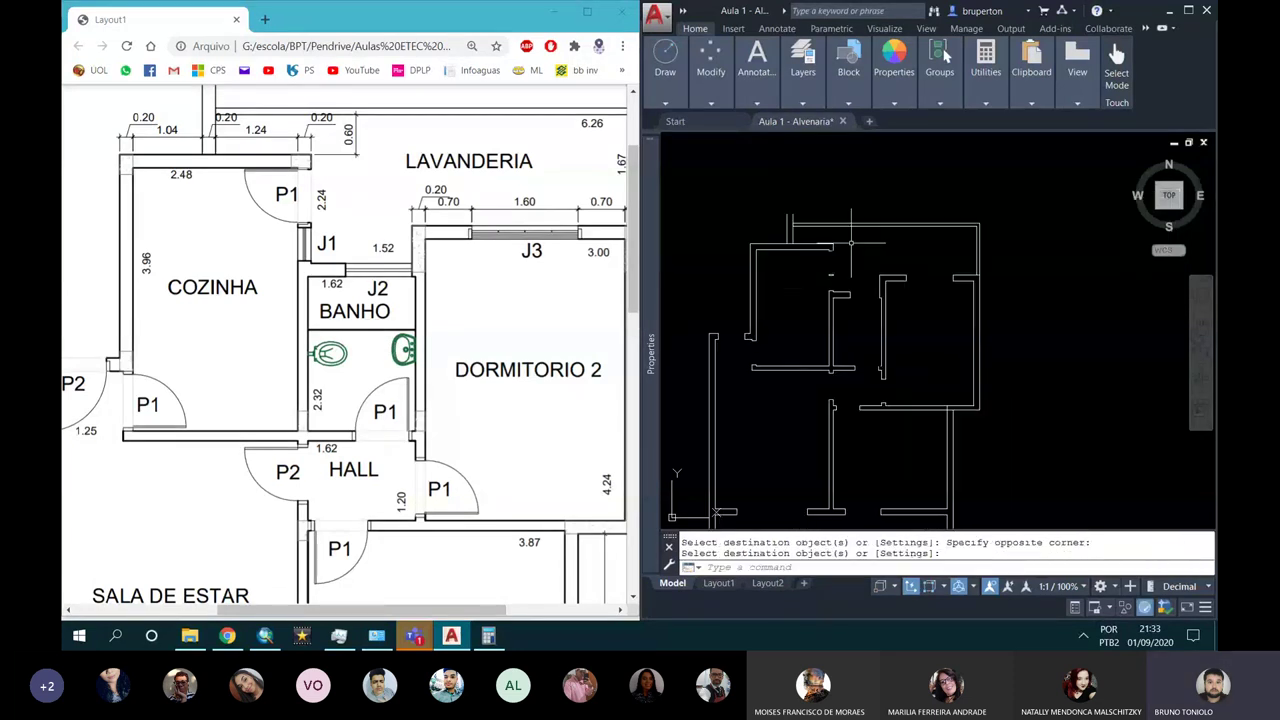
pyautogui.moveTo(870, 265); pyautogui.dragTo(902, 229, button='middle')
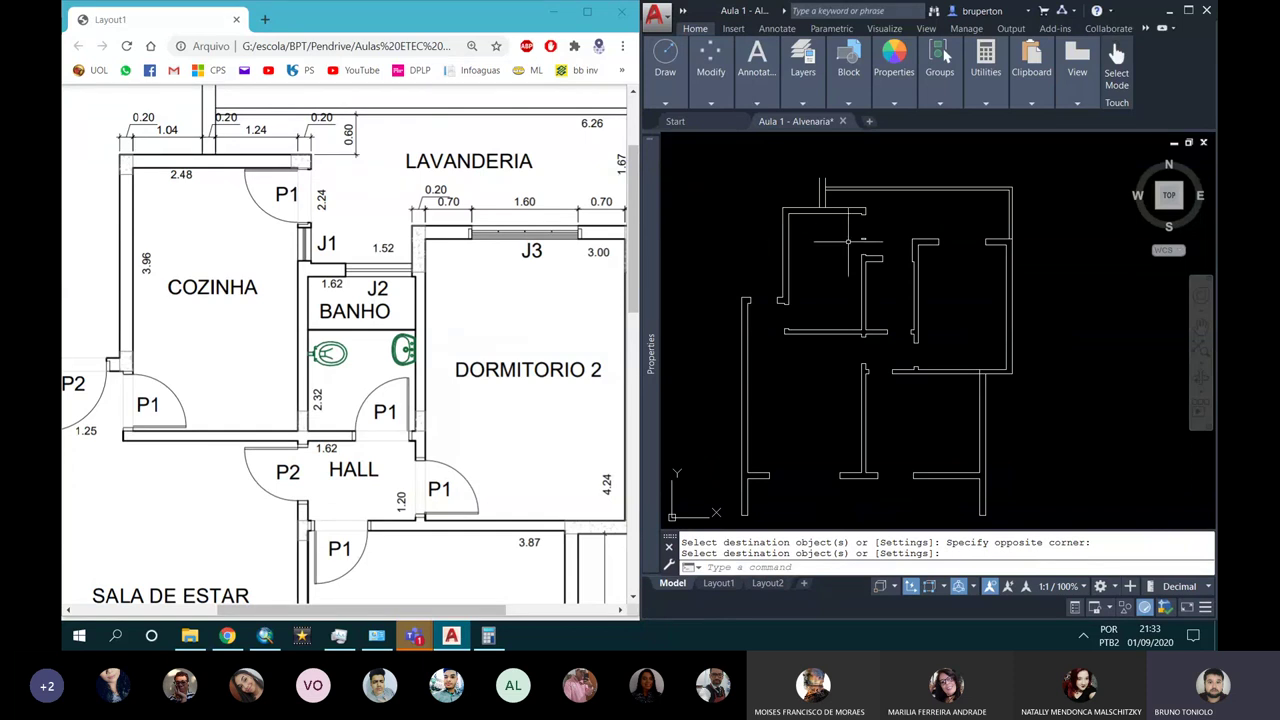
pyautogui.moveTo(427, 609); pyautogui.dragTo(563, 379)
pyautogui.scroll(1, 540, 390)
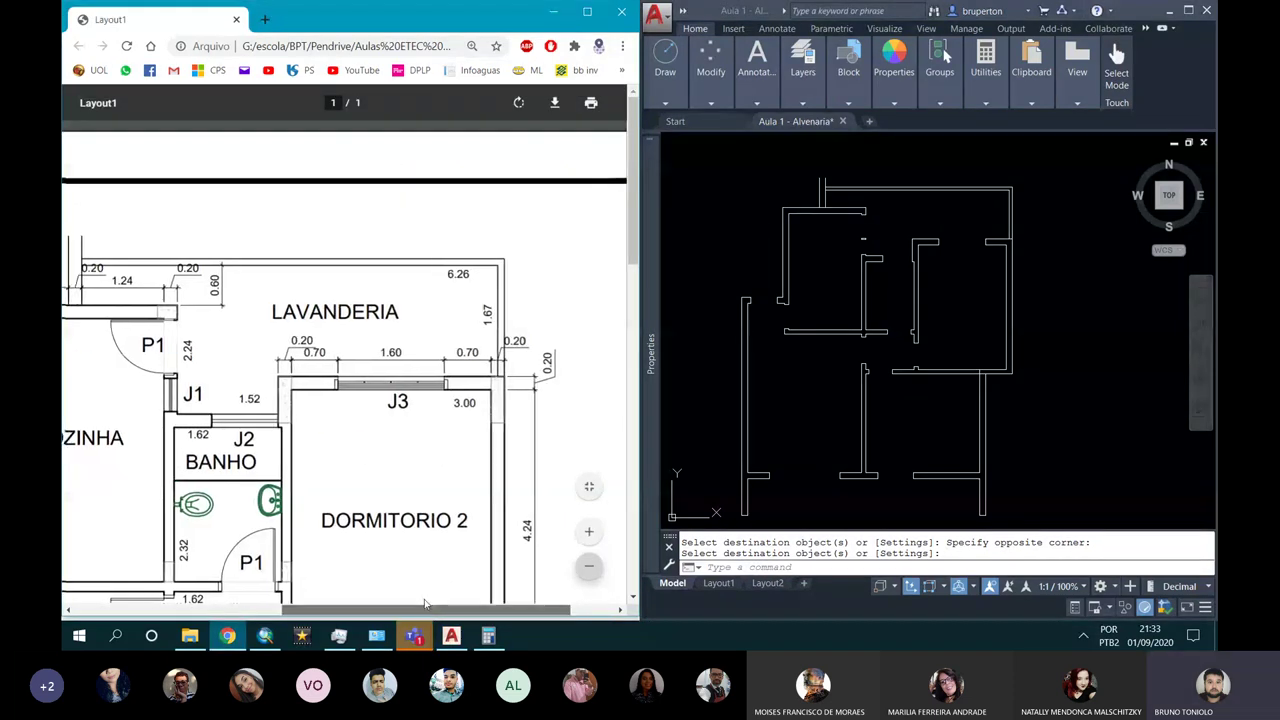
# Step: Scroll the reference PDF to the SALA DE ESTAR, DORMITORIO 1 and VARANDA area with doors P4 and P3
pyautogui.hscroll(-2, 454, 436)
pyautogui.scroll(-3, 454, 436)
pyautogui.scroll(-2, 454, 436)
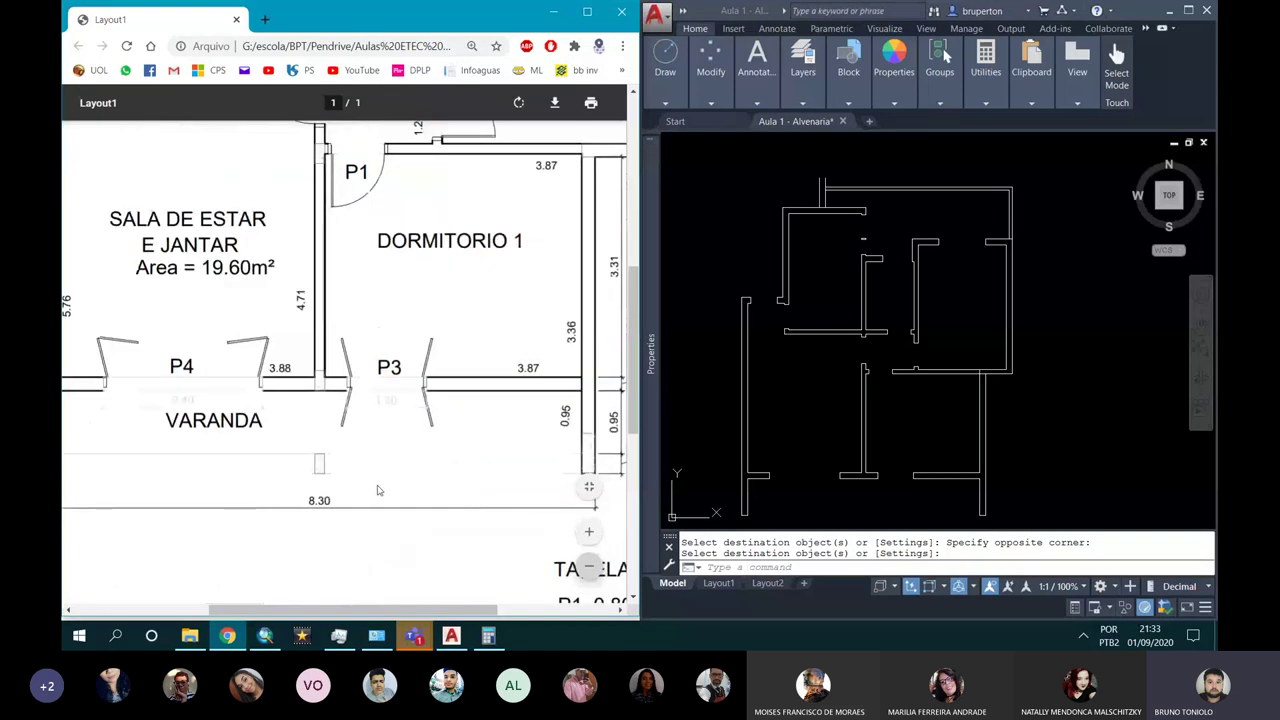
pyautogui.moveTo(394, 610); pyautogui.dragTo(318, 610)
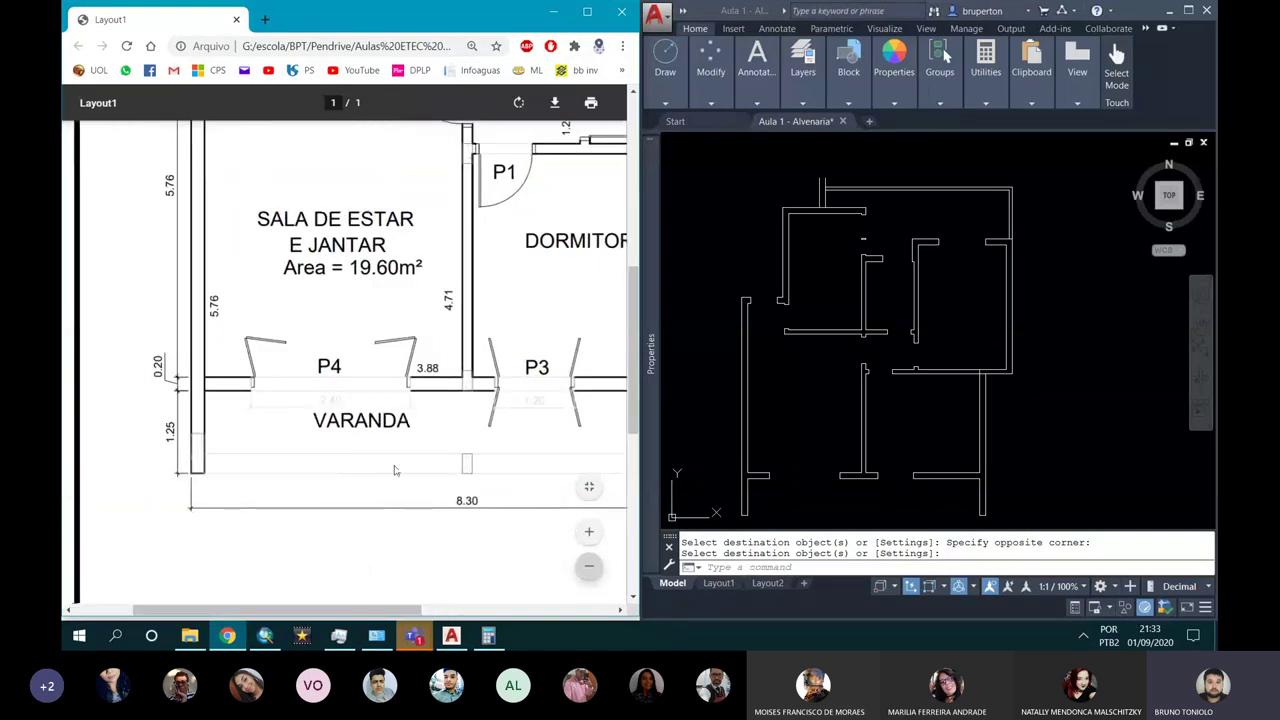
pyautogui.moveTo(356, 610); pyautogui.dragTo(384, 610)
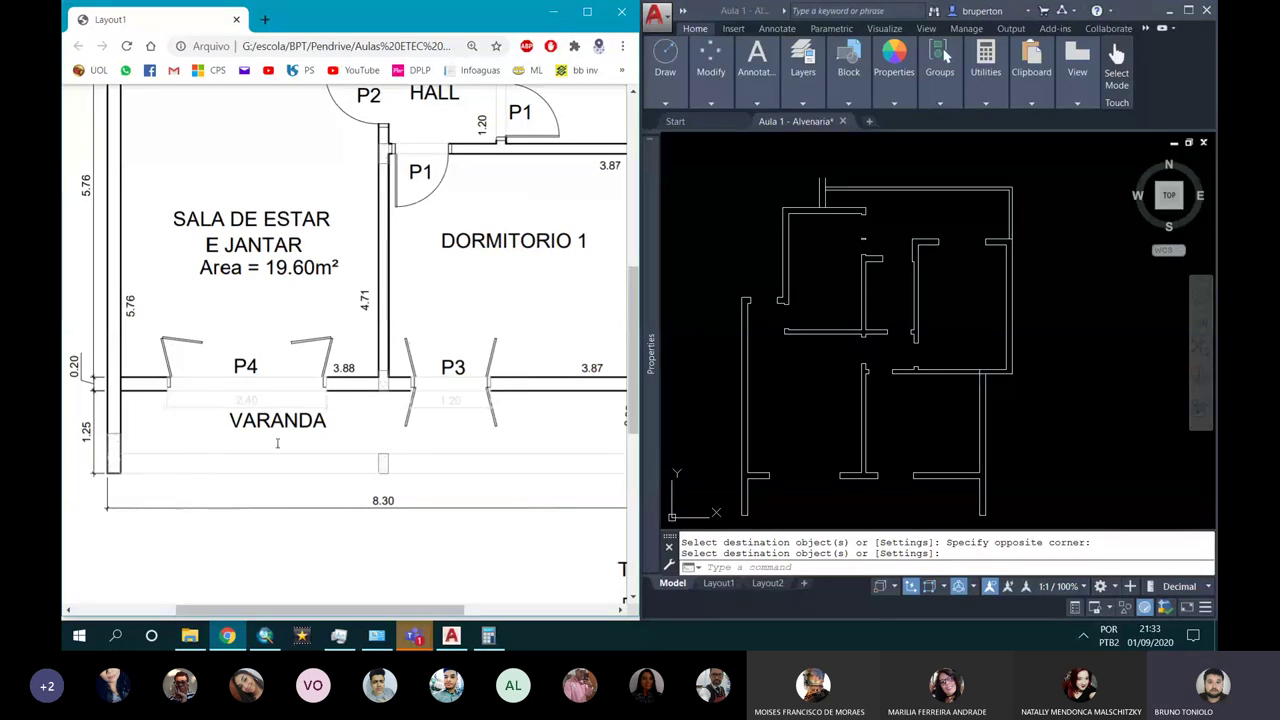
pyautogui.scroll(-2, 808, 340)
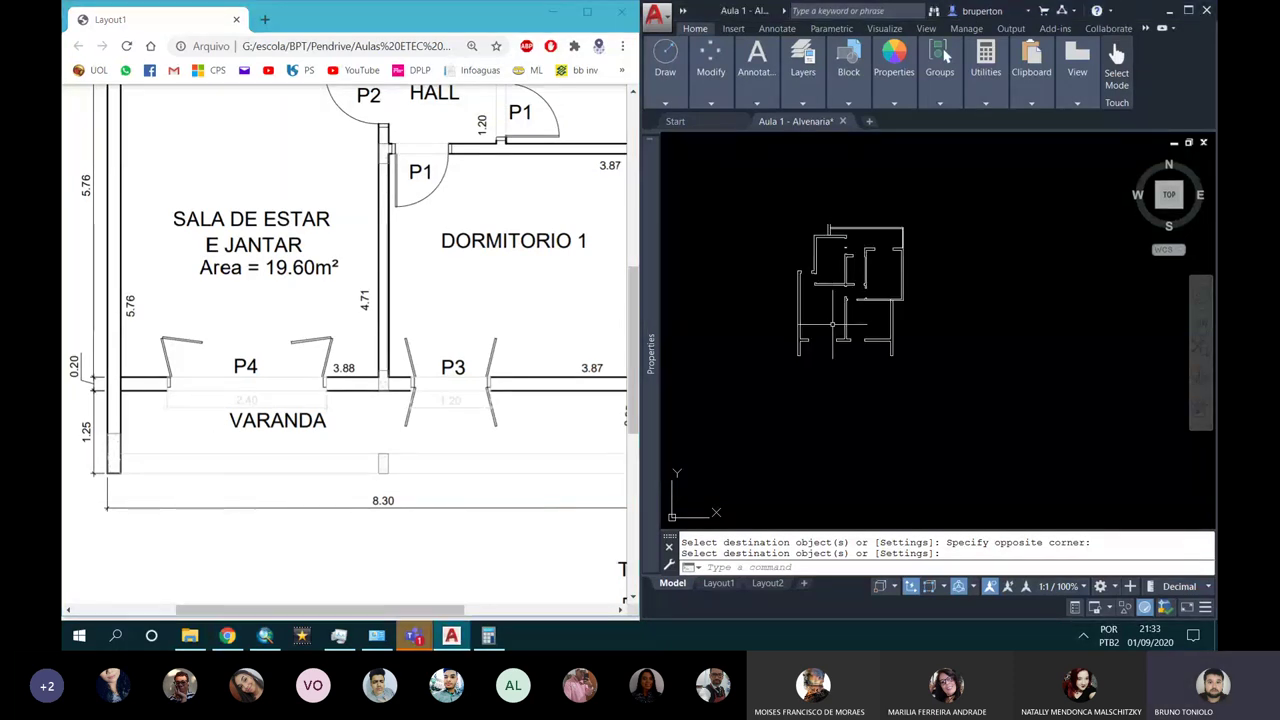
# Step: Draw a line along the bottom wall from the bottom-left corner
pyautogui.scroll(6, 808, 340)
pyautogui.press('Escape')
pyautogui.write('L')
pyautogui.press('Return')
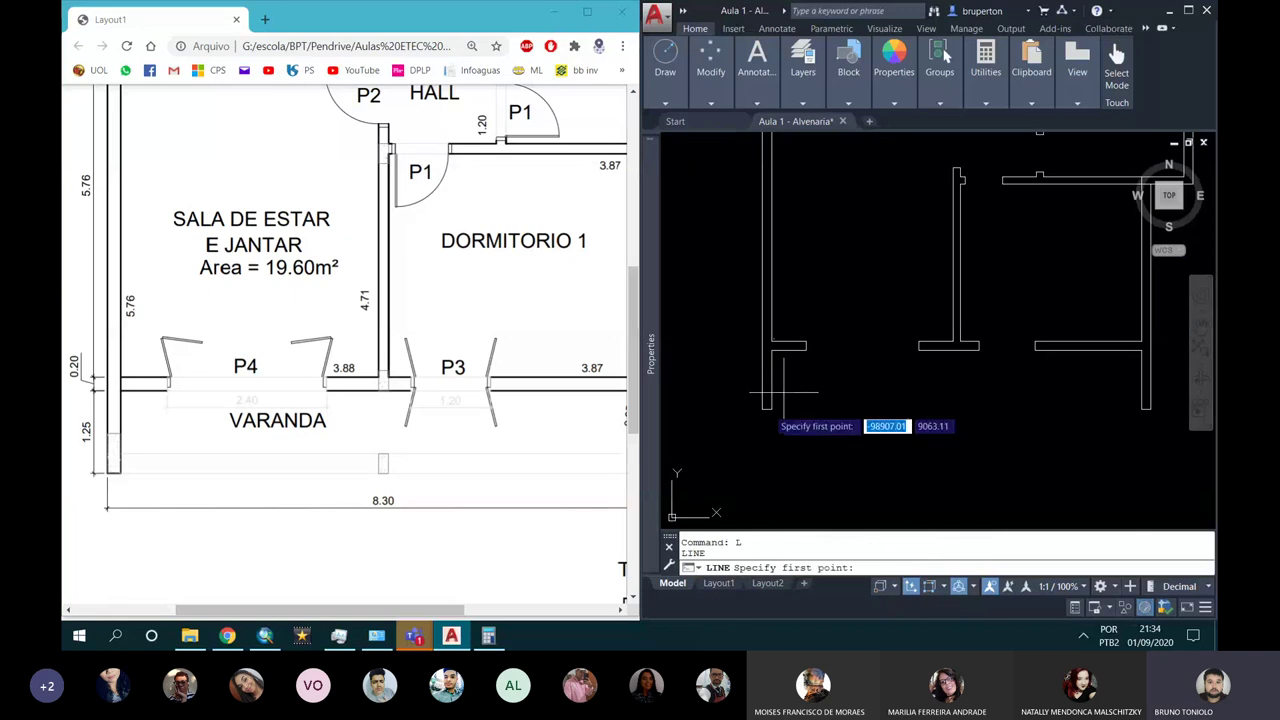
pyautogui.click(764, 409)
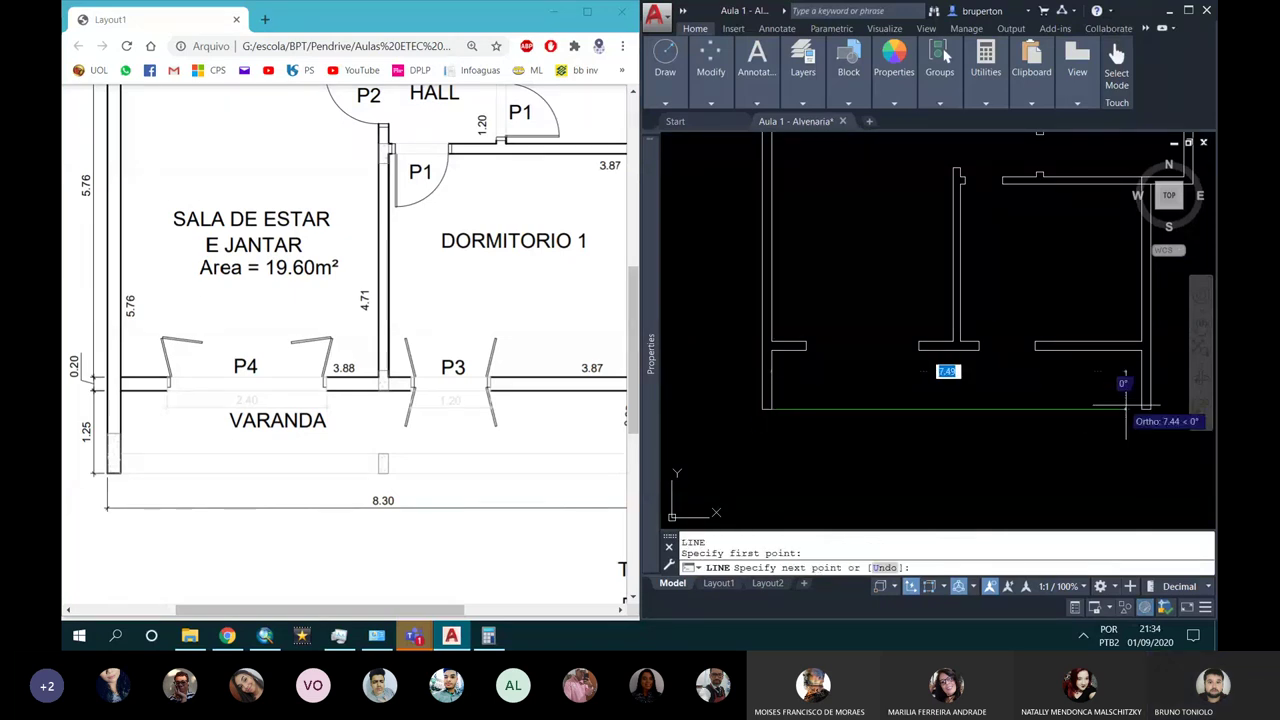
pyautogui.click(1140, 409)
pyautogui.press('Escape')
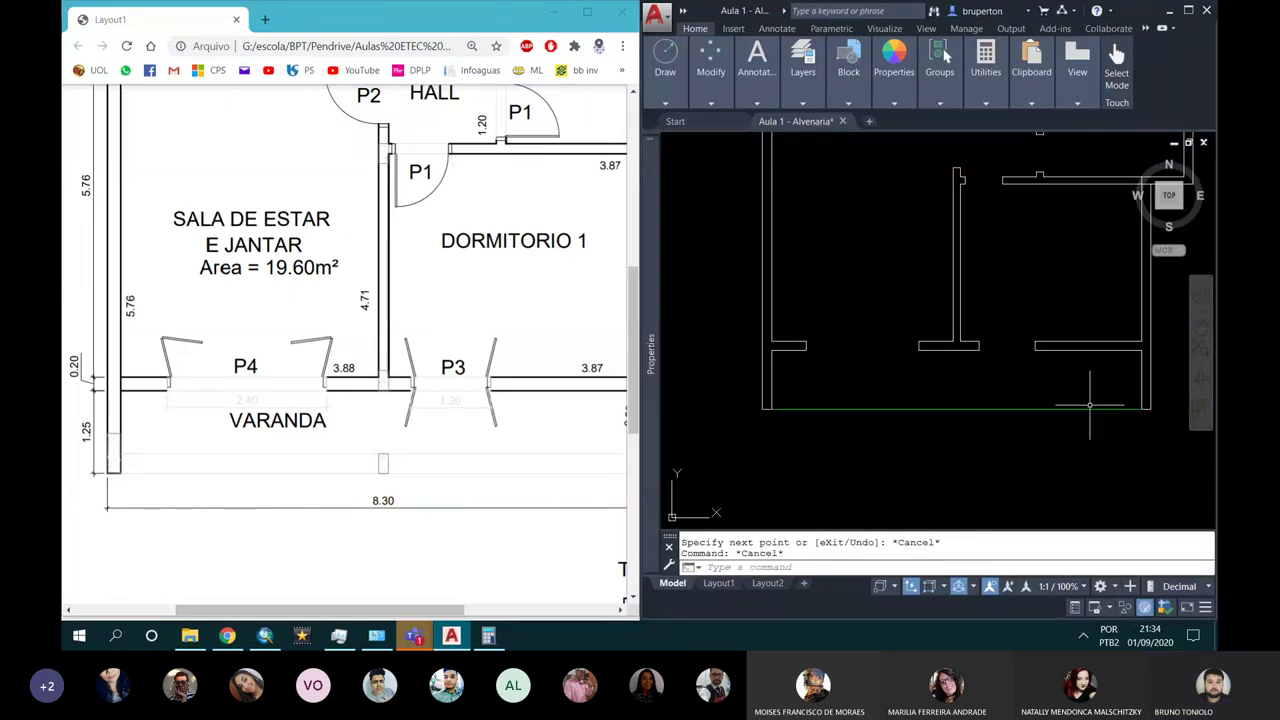
# Step: Offset the new bottom line 0.80 inward to form the double wall
pyautogui.write('O')
pyautogui.press('Return')
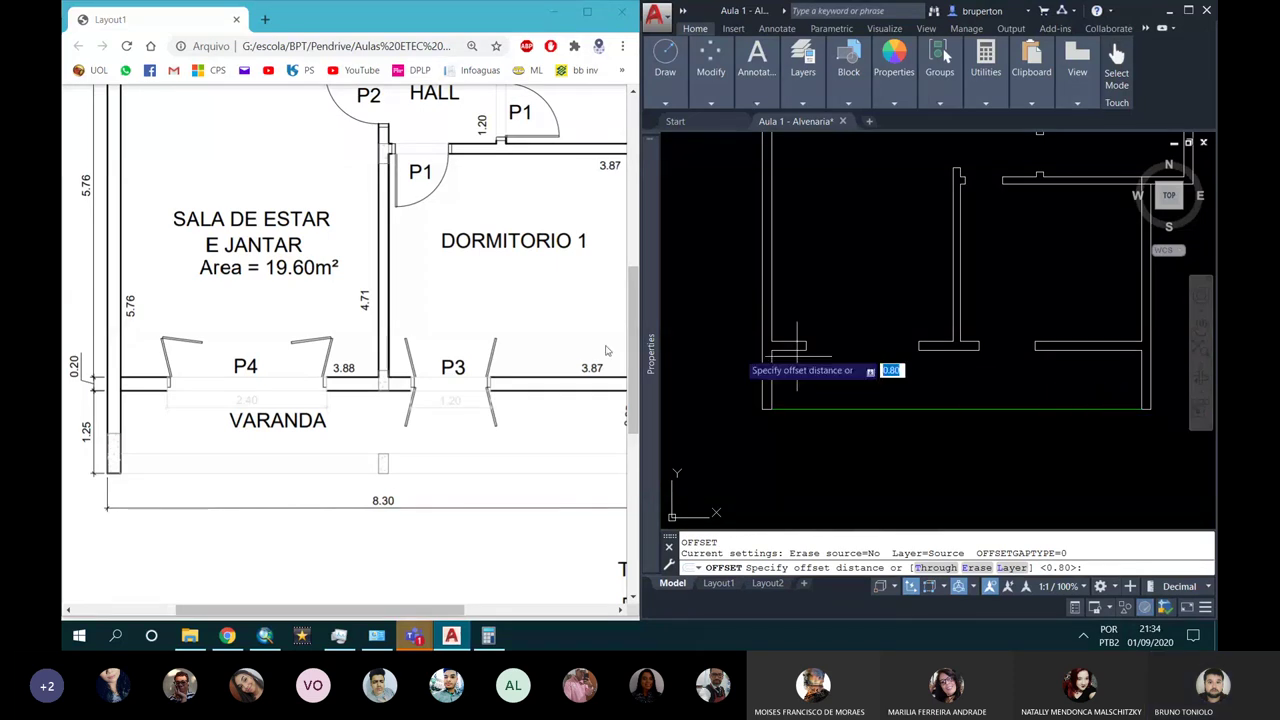
pyautogui.scroll(3, 369, 254)
pyautogui.scroll(2, 369, 254)
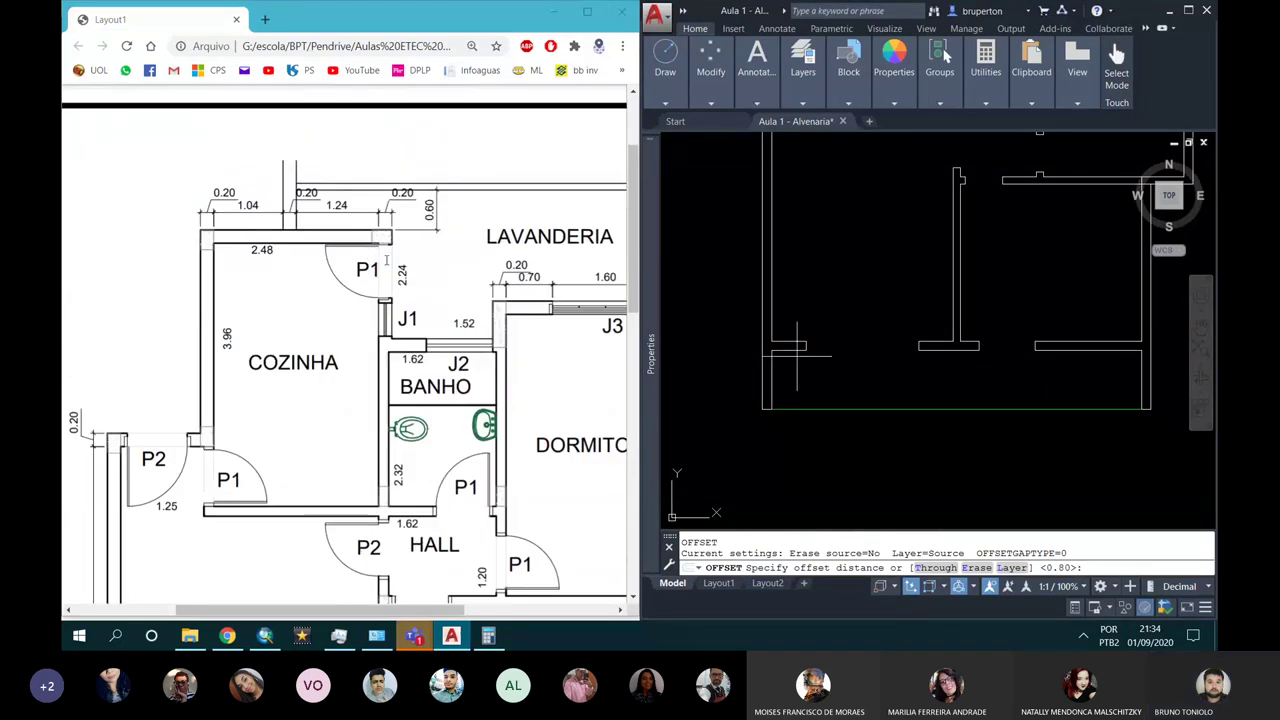
pyautogui.scroll(-2, 369, 254)
pyautogui.write('o')
pyautogui.press('Return')
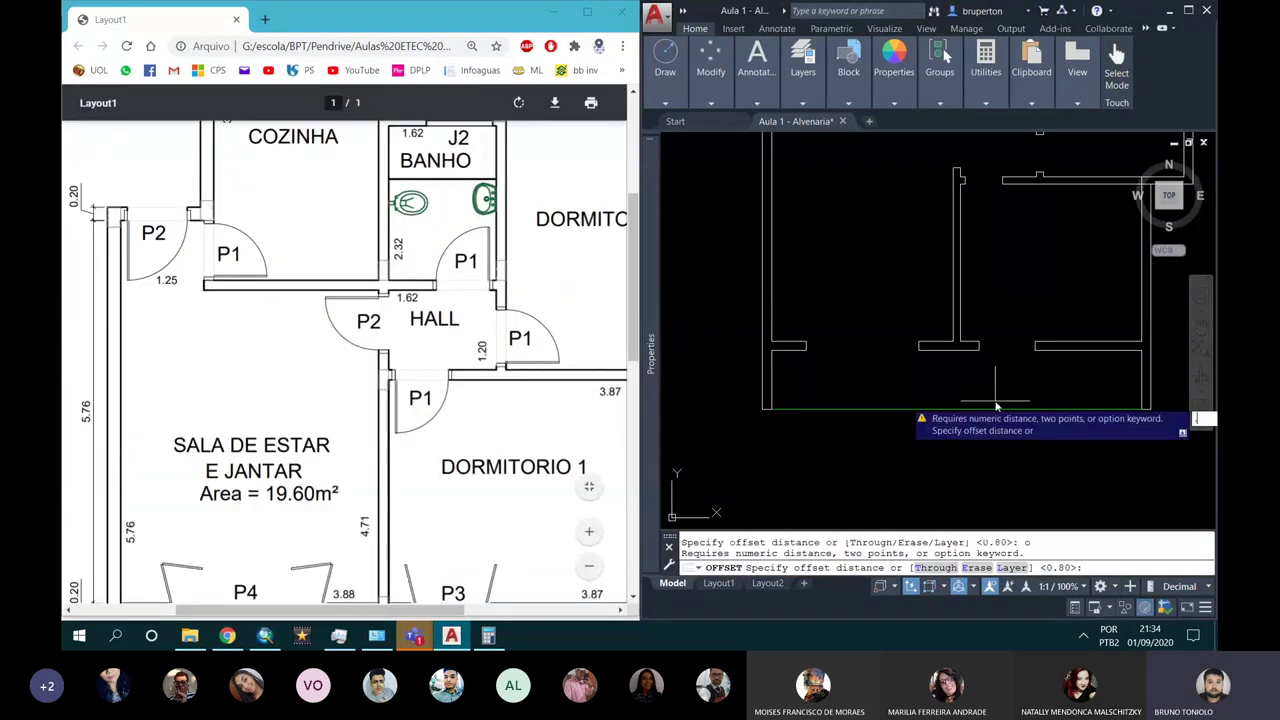
pyautogui.press('Return')
pyautogui.click(985, 407)
pyautogui.click(975, 389)
pyautogui.press('Return')
# Step: Match both bottom wall lines to an existing wall line's properties
pyautogui.rightClick(942, 418)
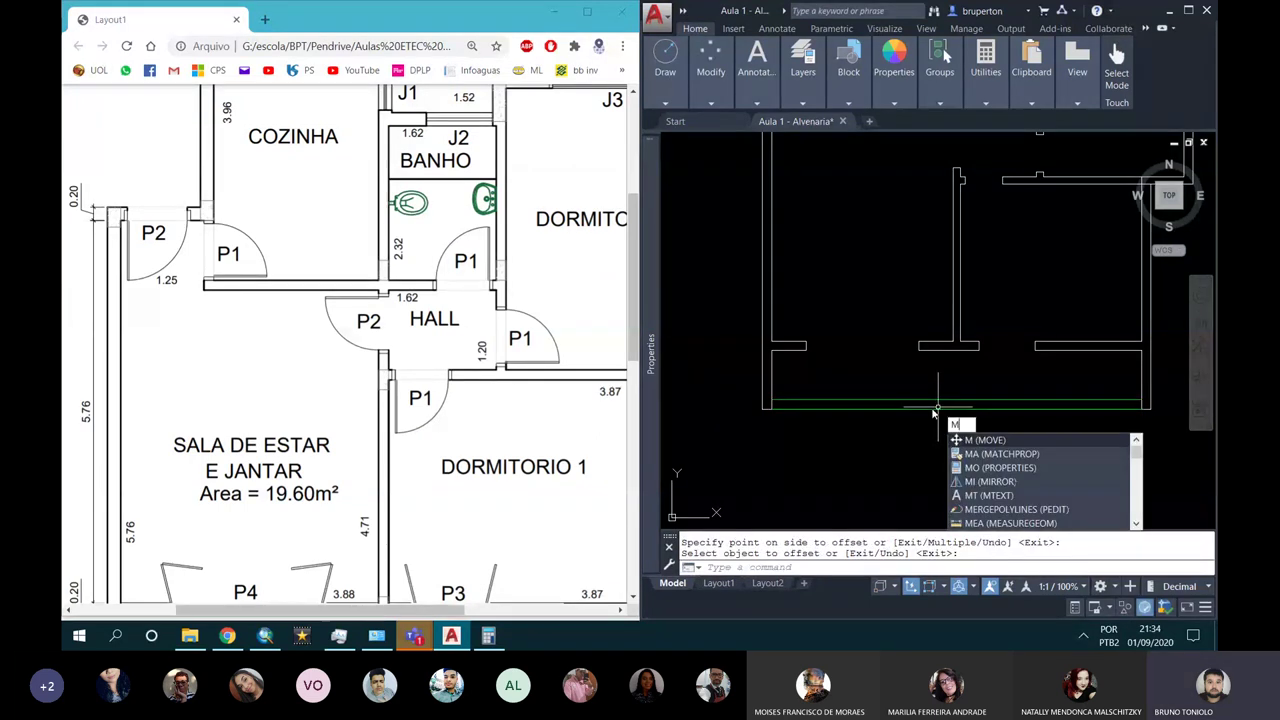
pyautogui.press('Escape')
pyautogui.write('ma')
pyautogui.press('Return')
pyautogui.click(790, 347)
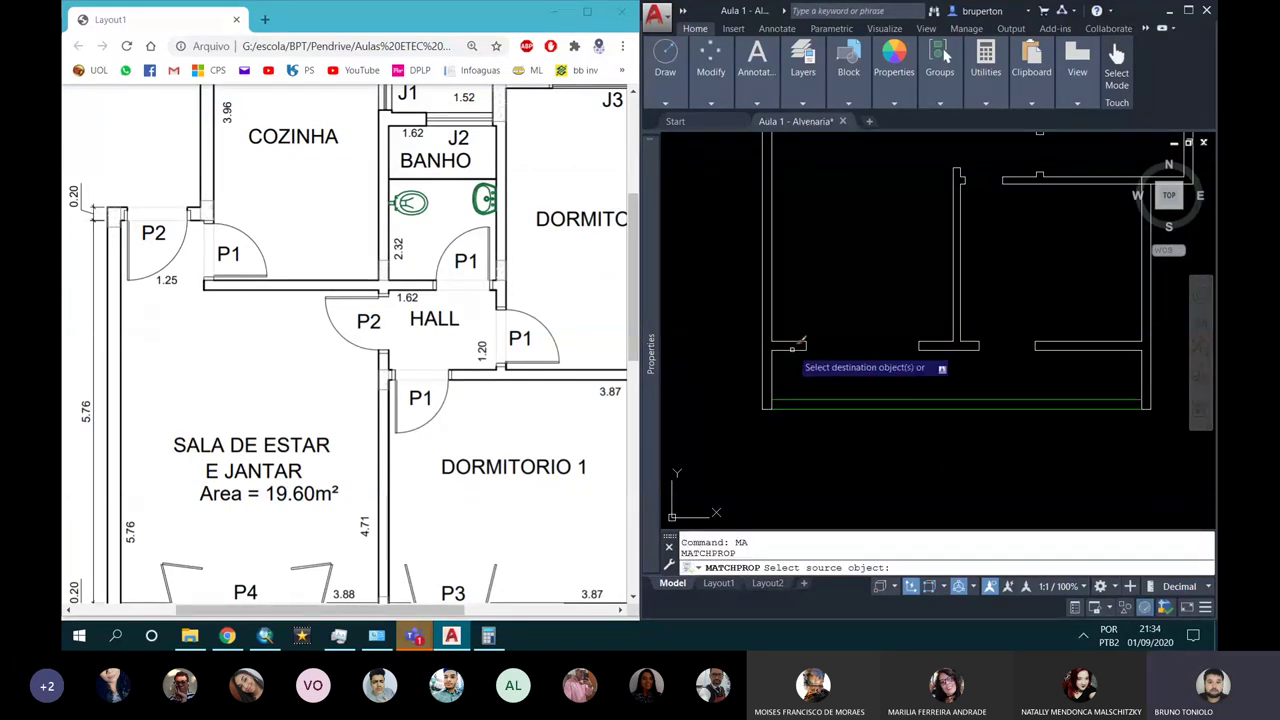
pyautogui.click(830, 395)
pyautogui.click(955, 406)
pyautogui.scroll(-3, 855, 372)
pyautogui.press('Return')
# Step: Zoom to fit the whole floor plan, then bring the Teams meeting forward
pyautogui.middleClick(880, 300)
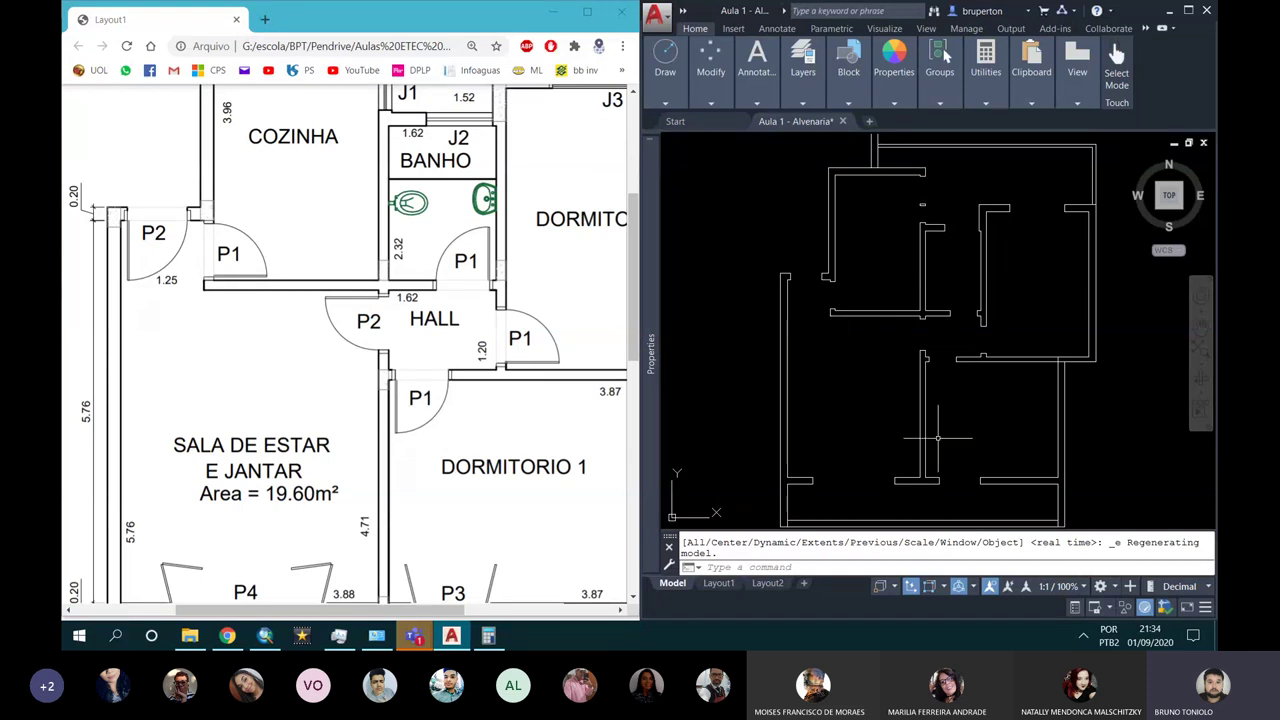
pyautogui.scroll(-3, 418, 342)
pyautogui.scroll(3, 418, 342)
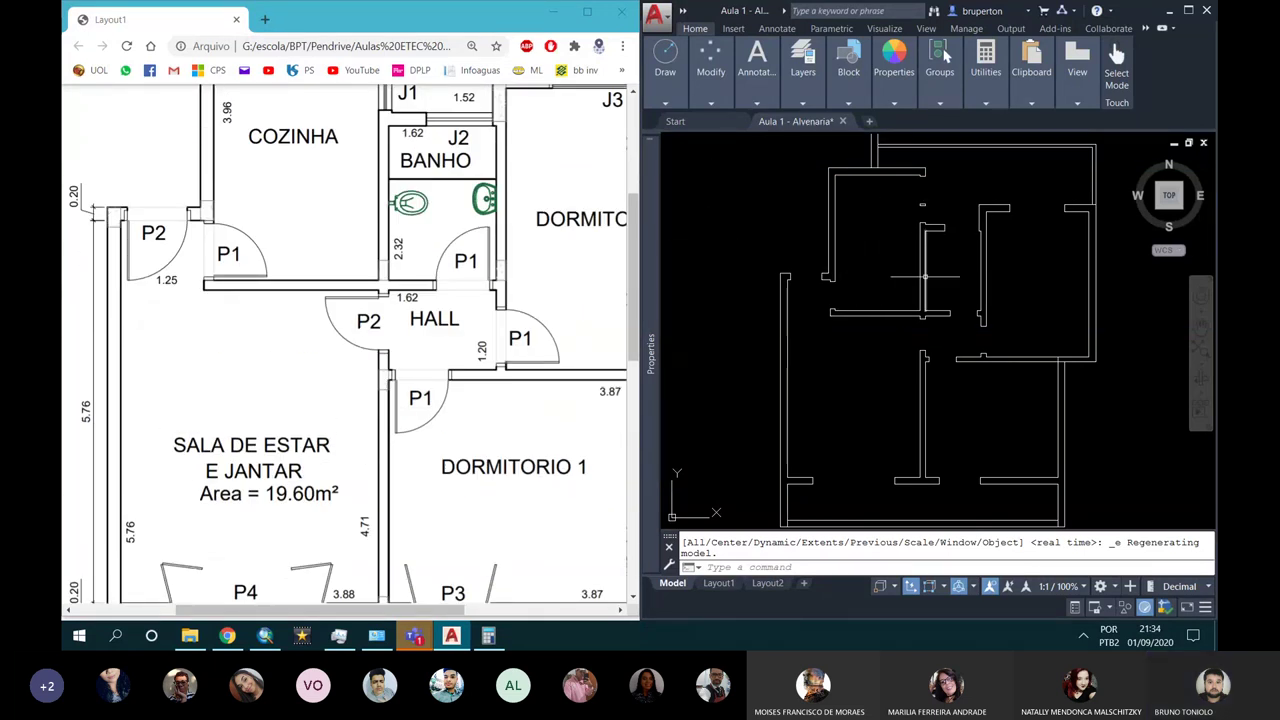
pyautogui.scroll(1, 270, 280)
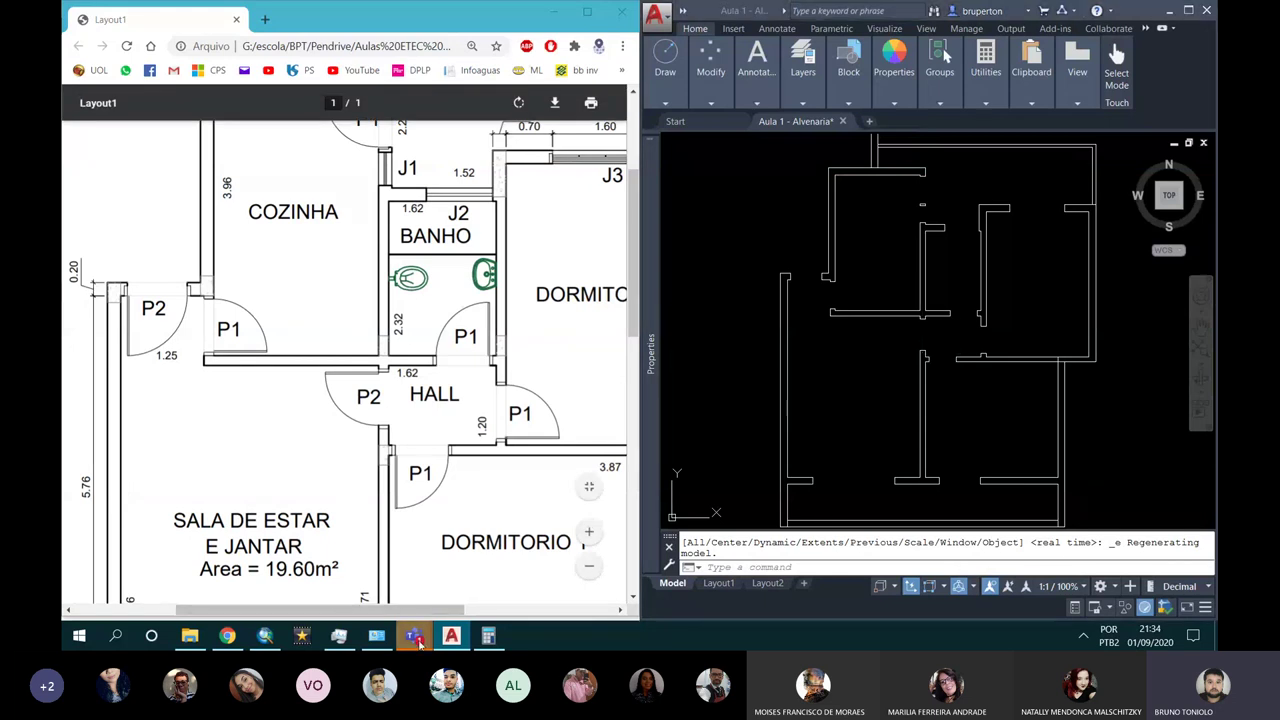
pyautogui.moveTo(414, 636)
pyautogui.click(435, 578)
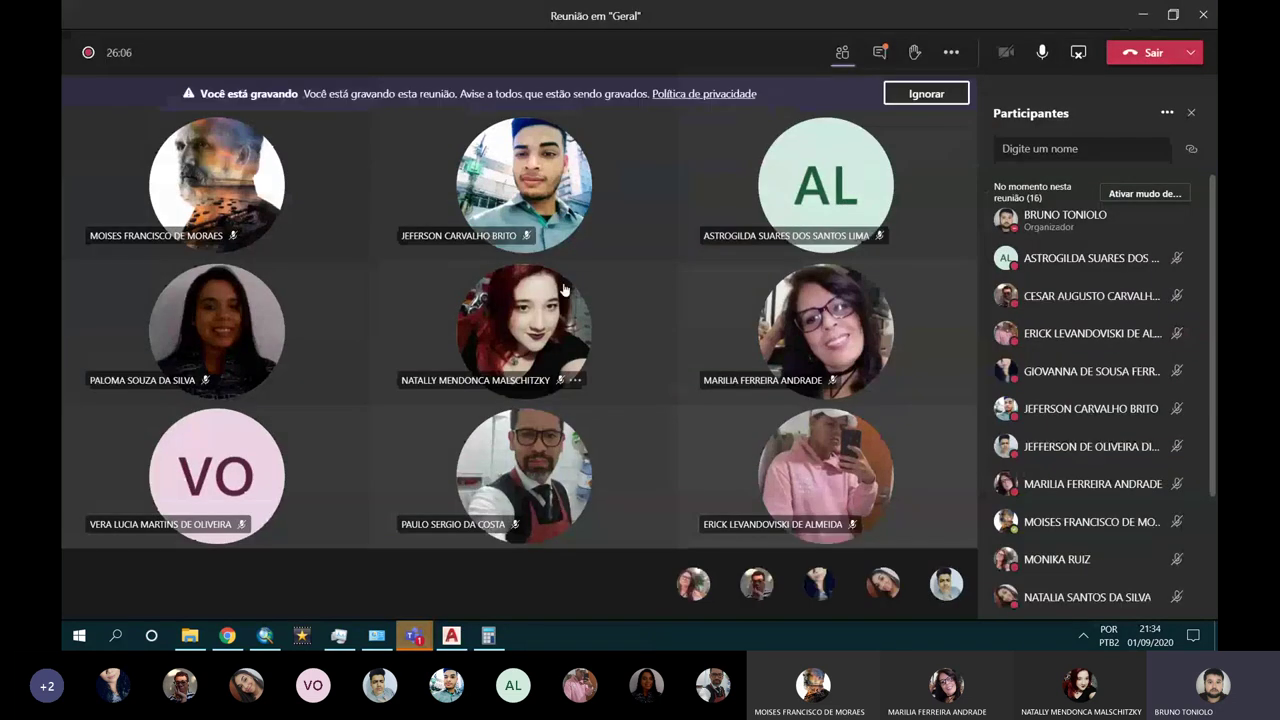
pyautogui.moveTo(523, 325)
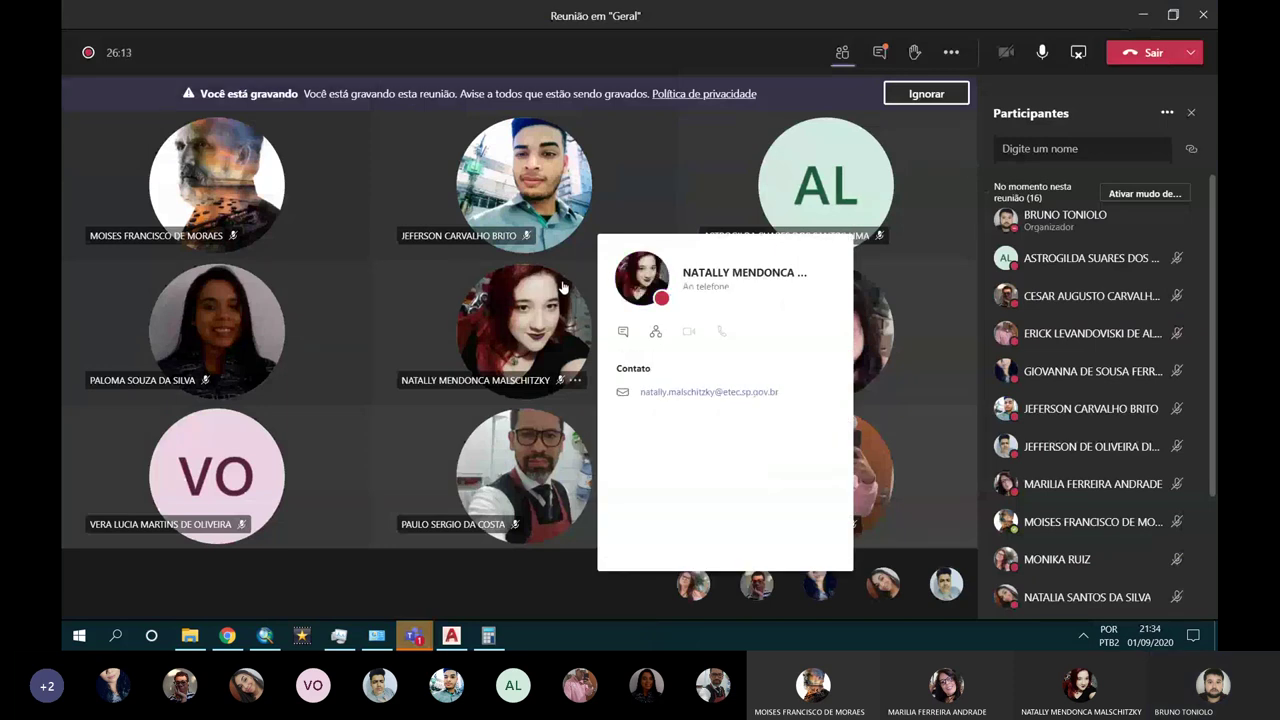
# Step: Show the meeting chat beside the video grid, briefly opening and closing a participant's profile card
pyautogui.click(880, 55)
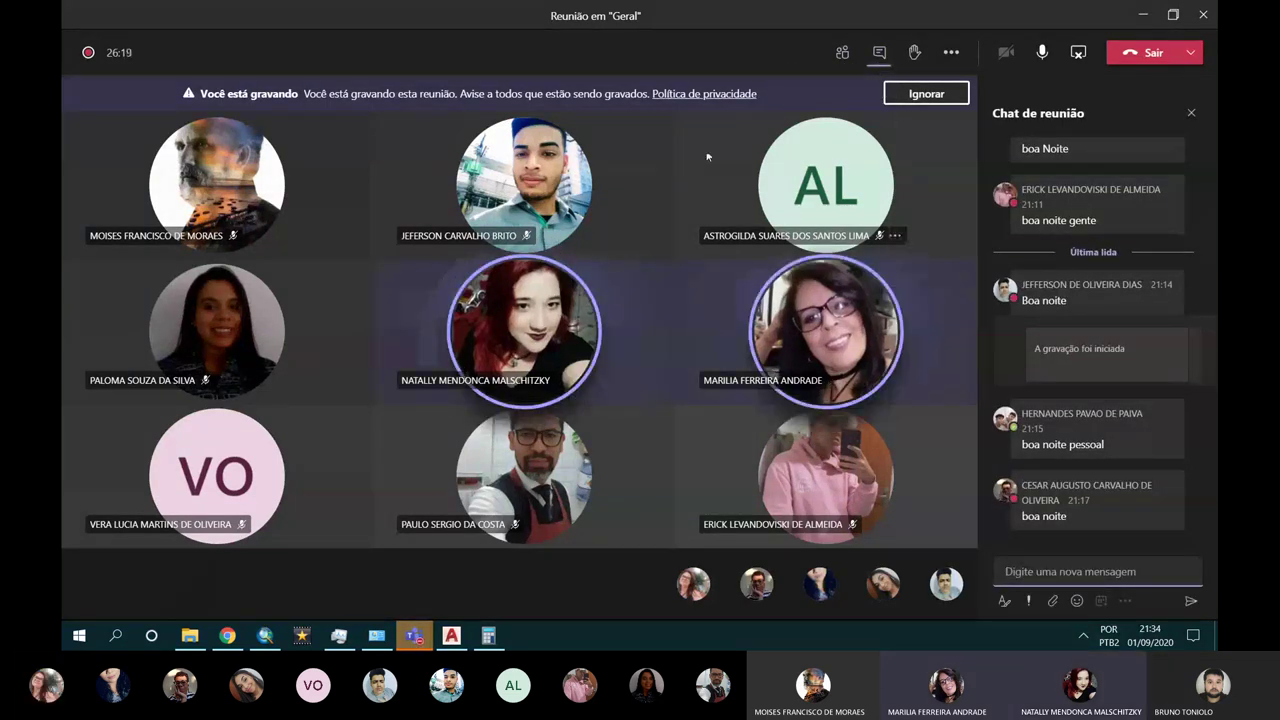
pyautogui.click(448, 216)
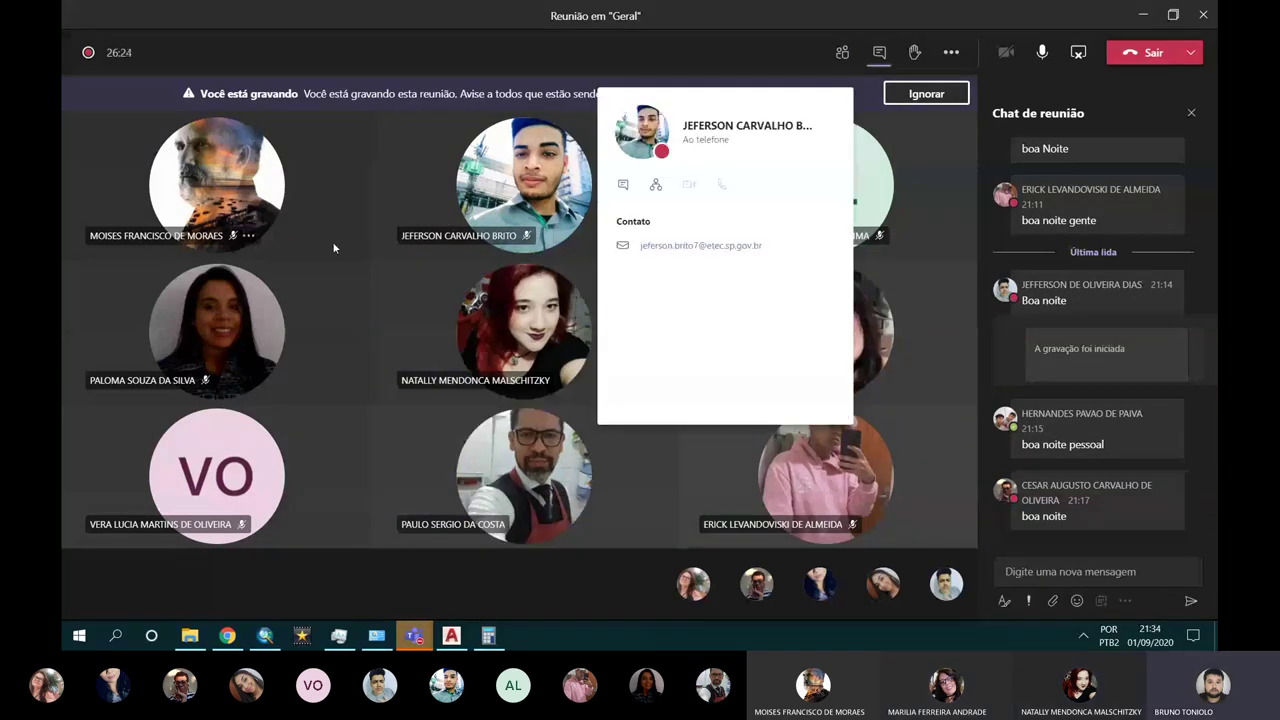
pyautogui.click(901, 117)
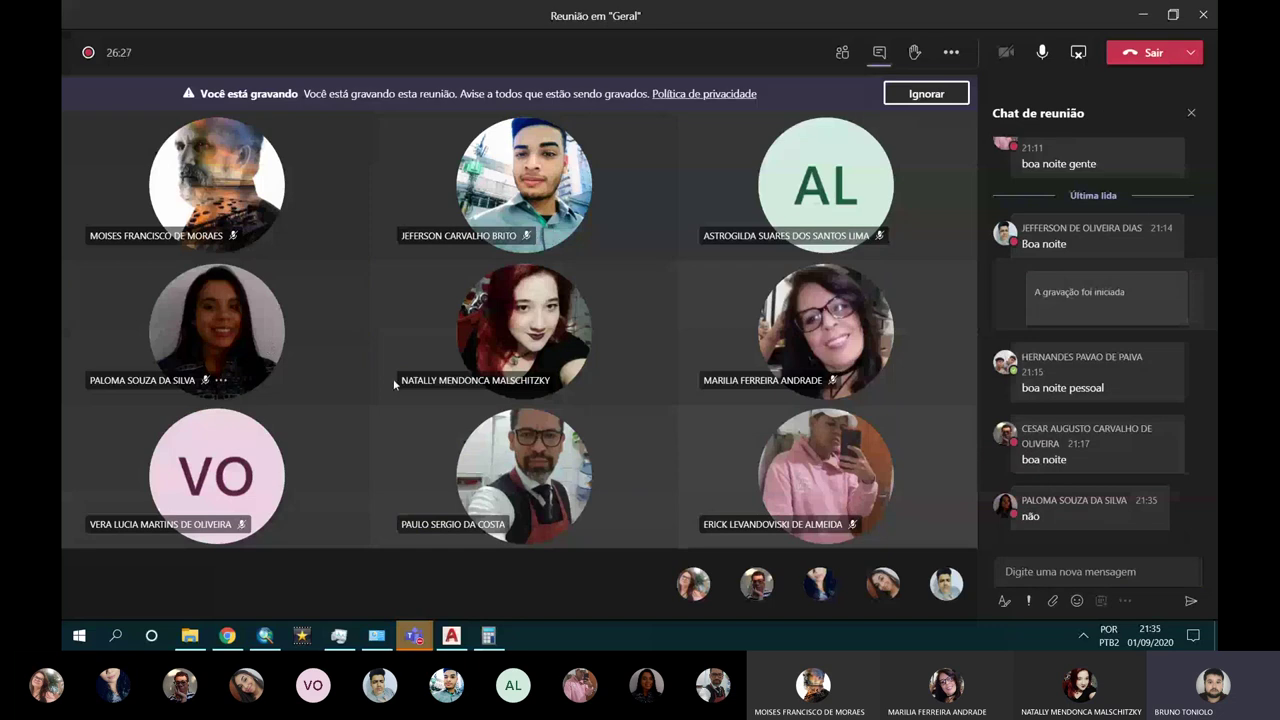